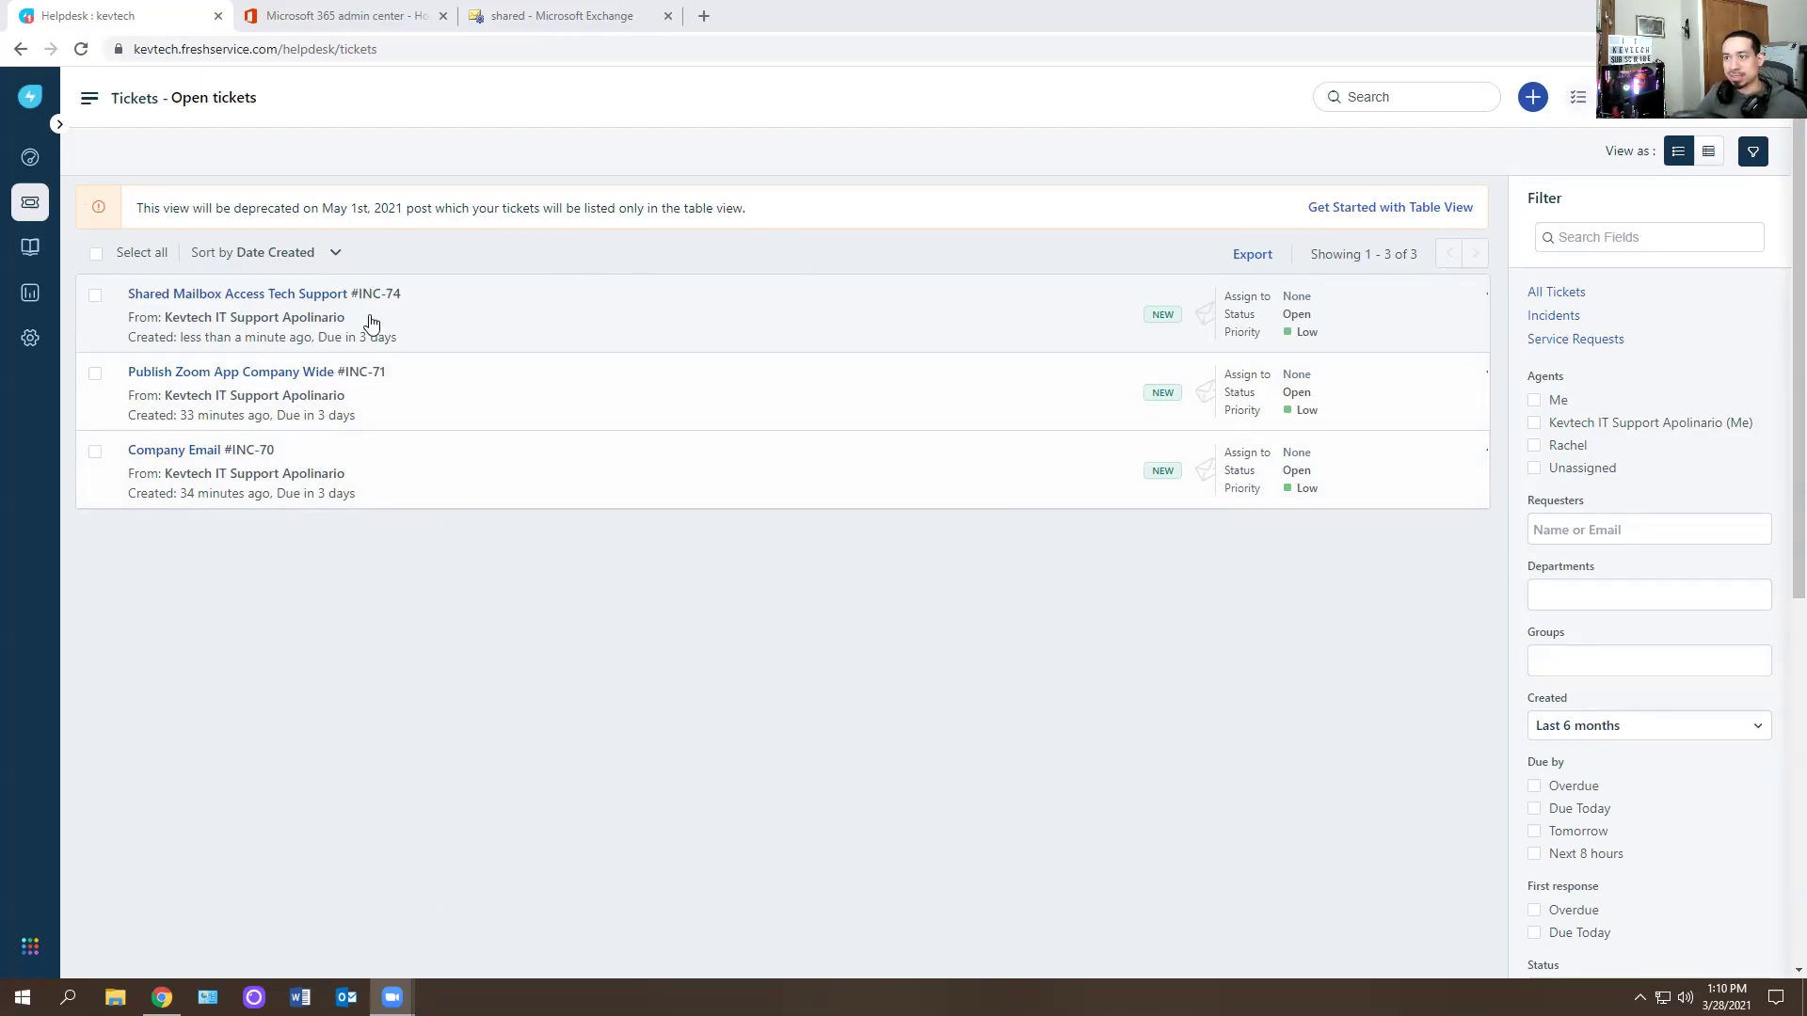
Step: Open ticket #INC-74 'Shared Mailbox Access Tech Support' from the Open tickets list
click(188, 295)
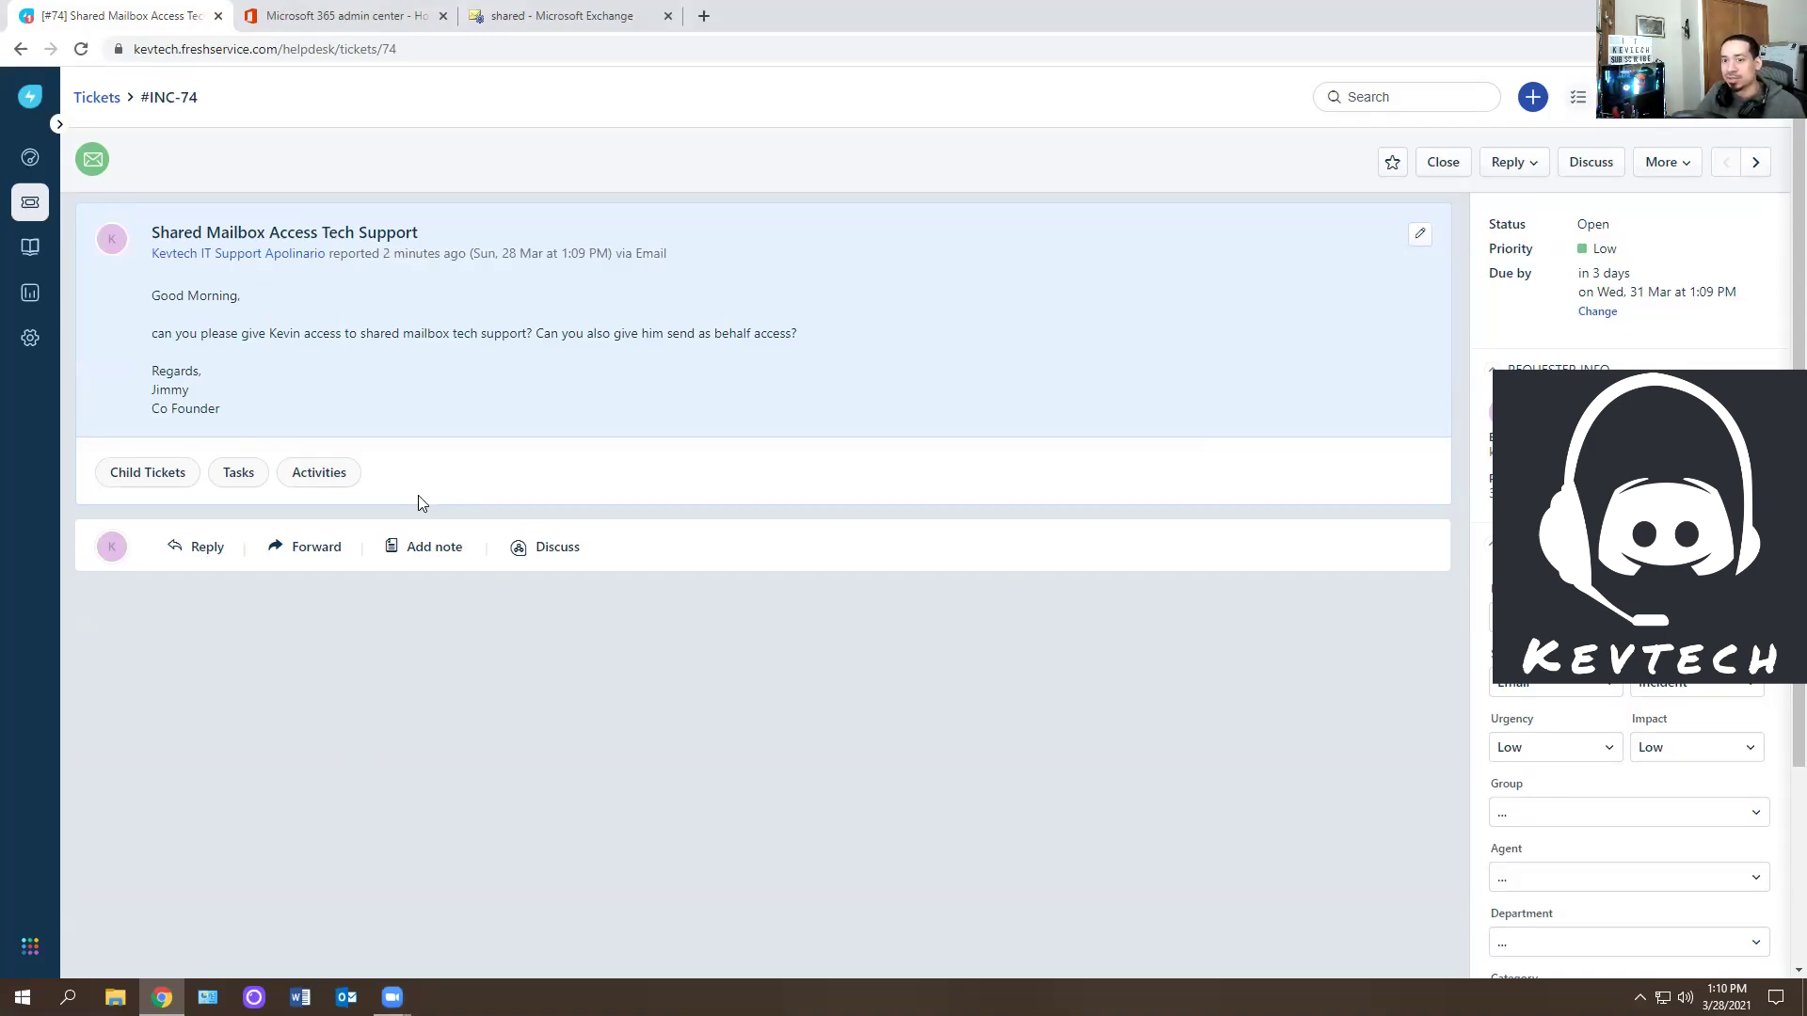
Step: Swap the old Exchange tab for a new office.com tab and recheck the mailbox name in #INC-74
click(666, 17)
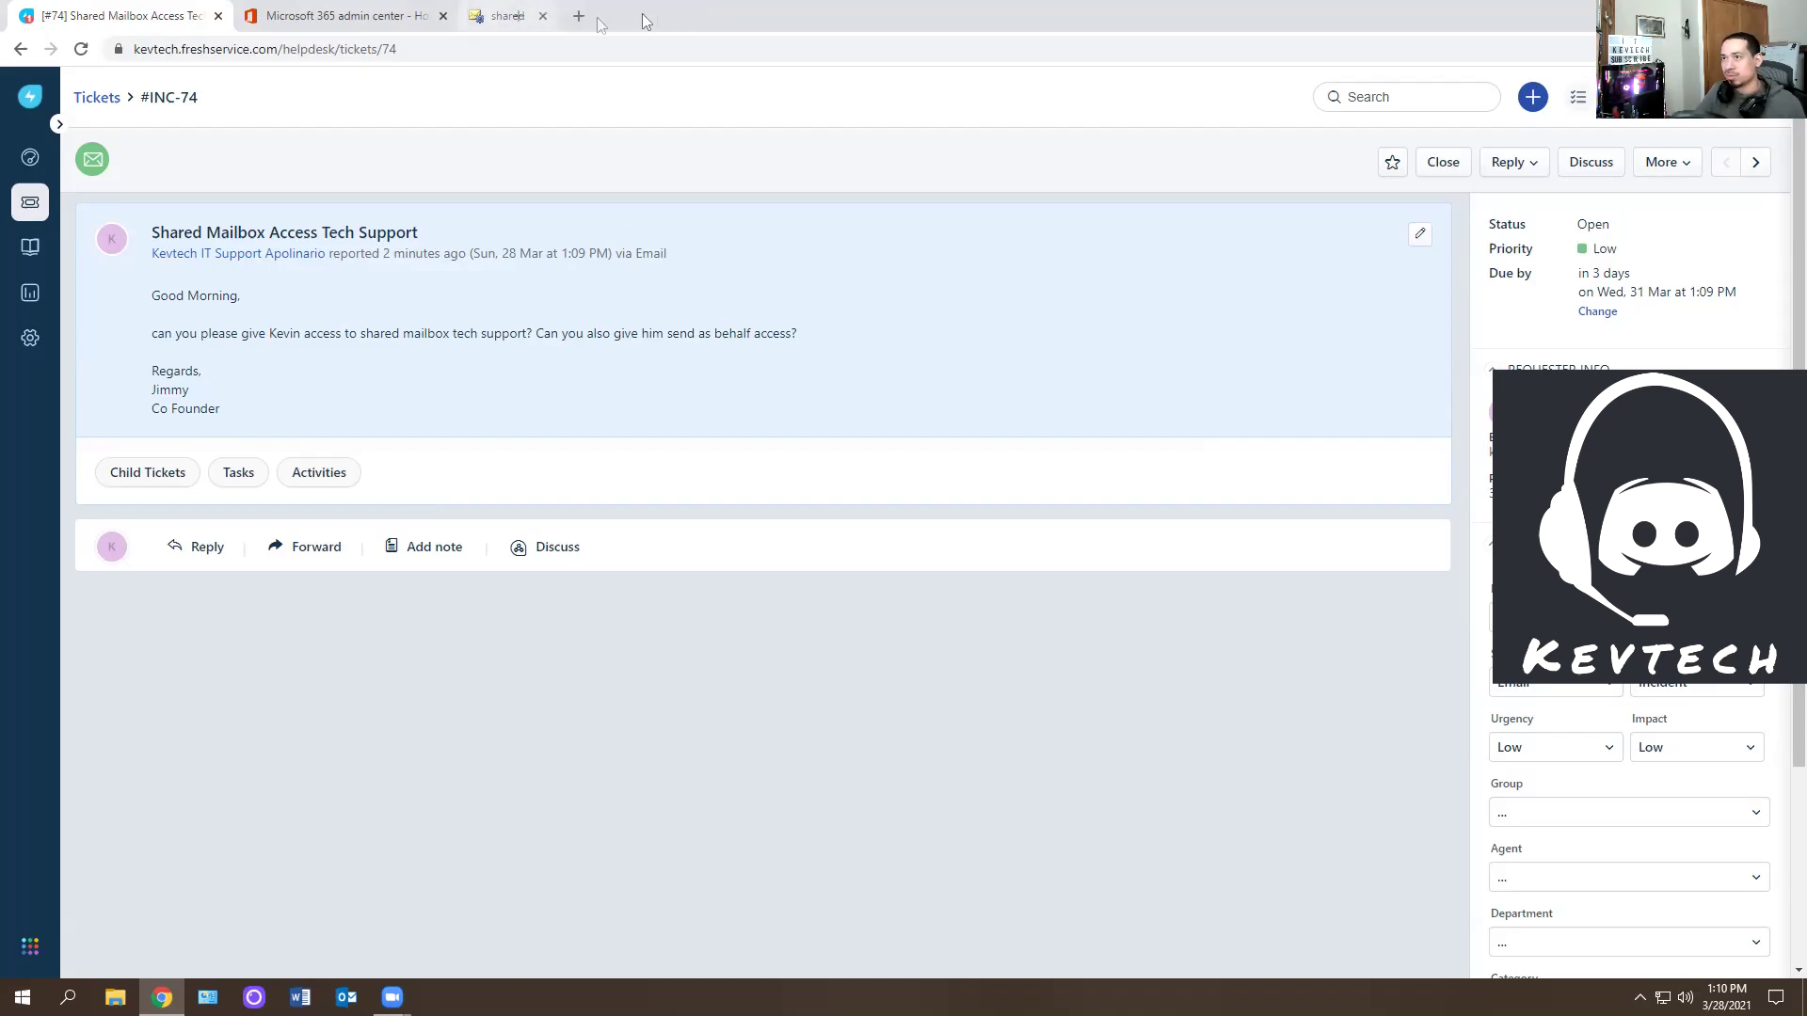
click(391, 17)
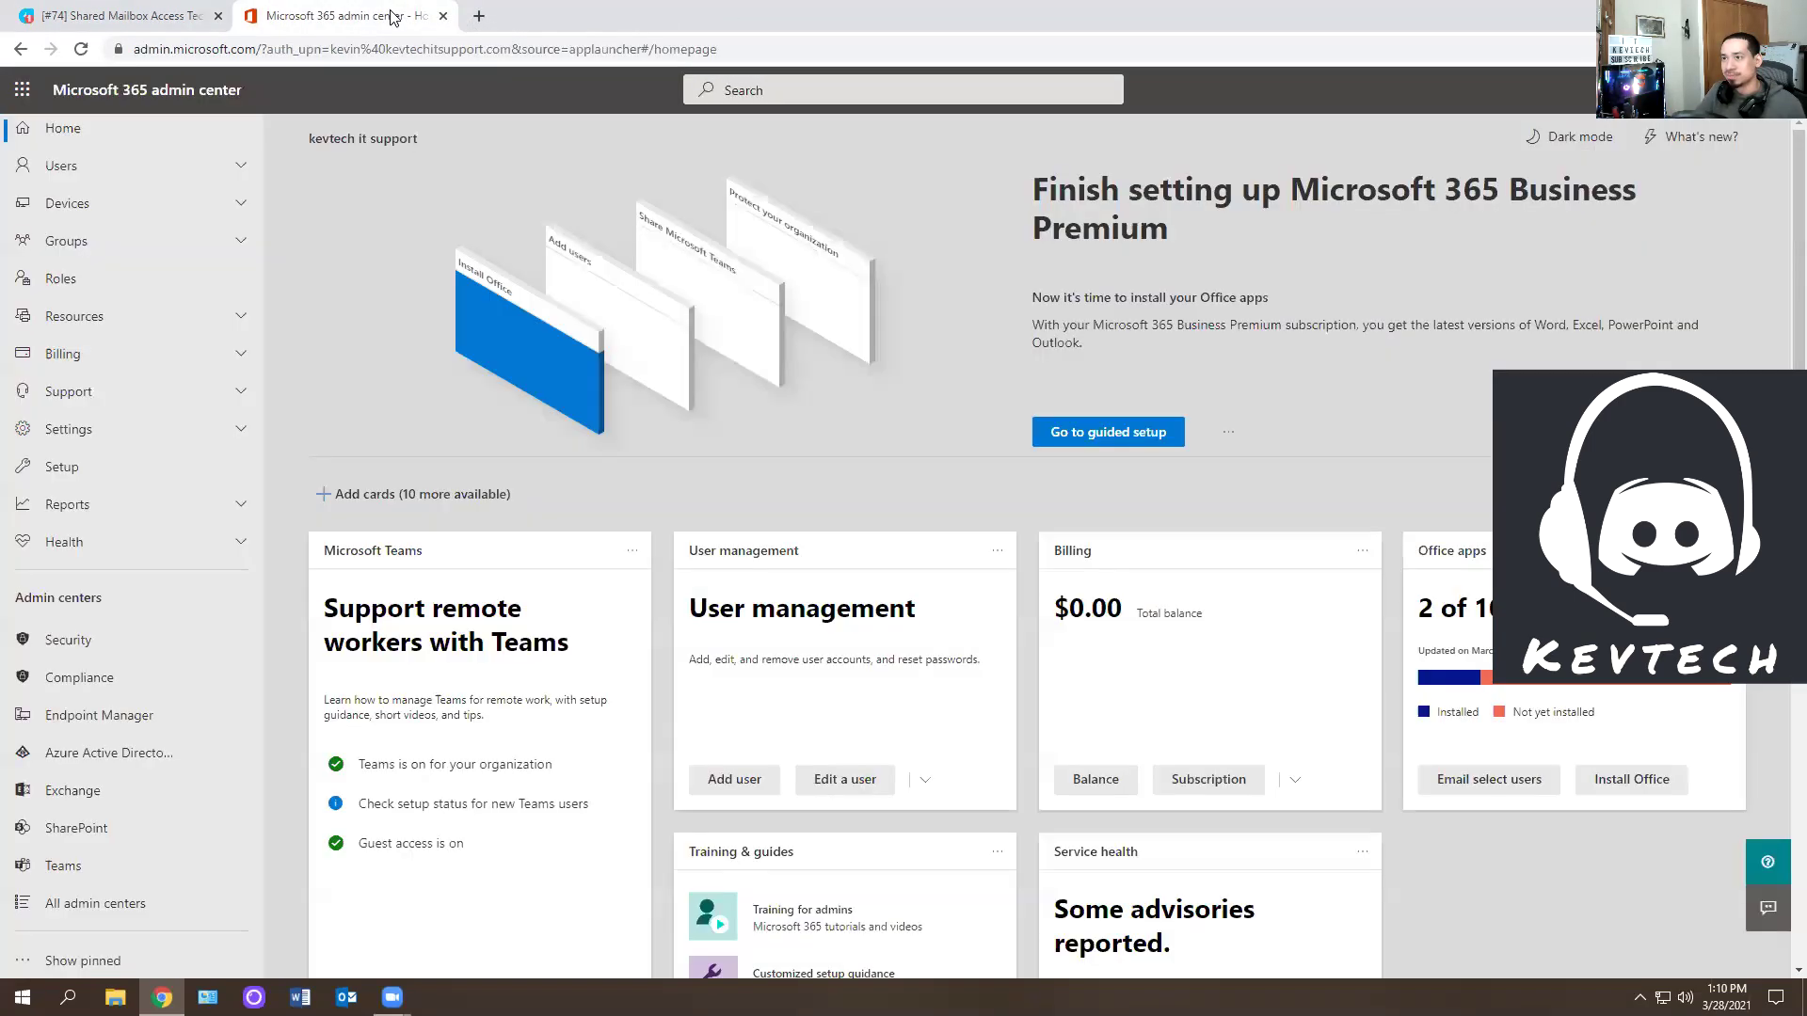
click(477, 16)
text(off)
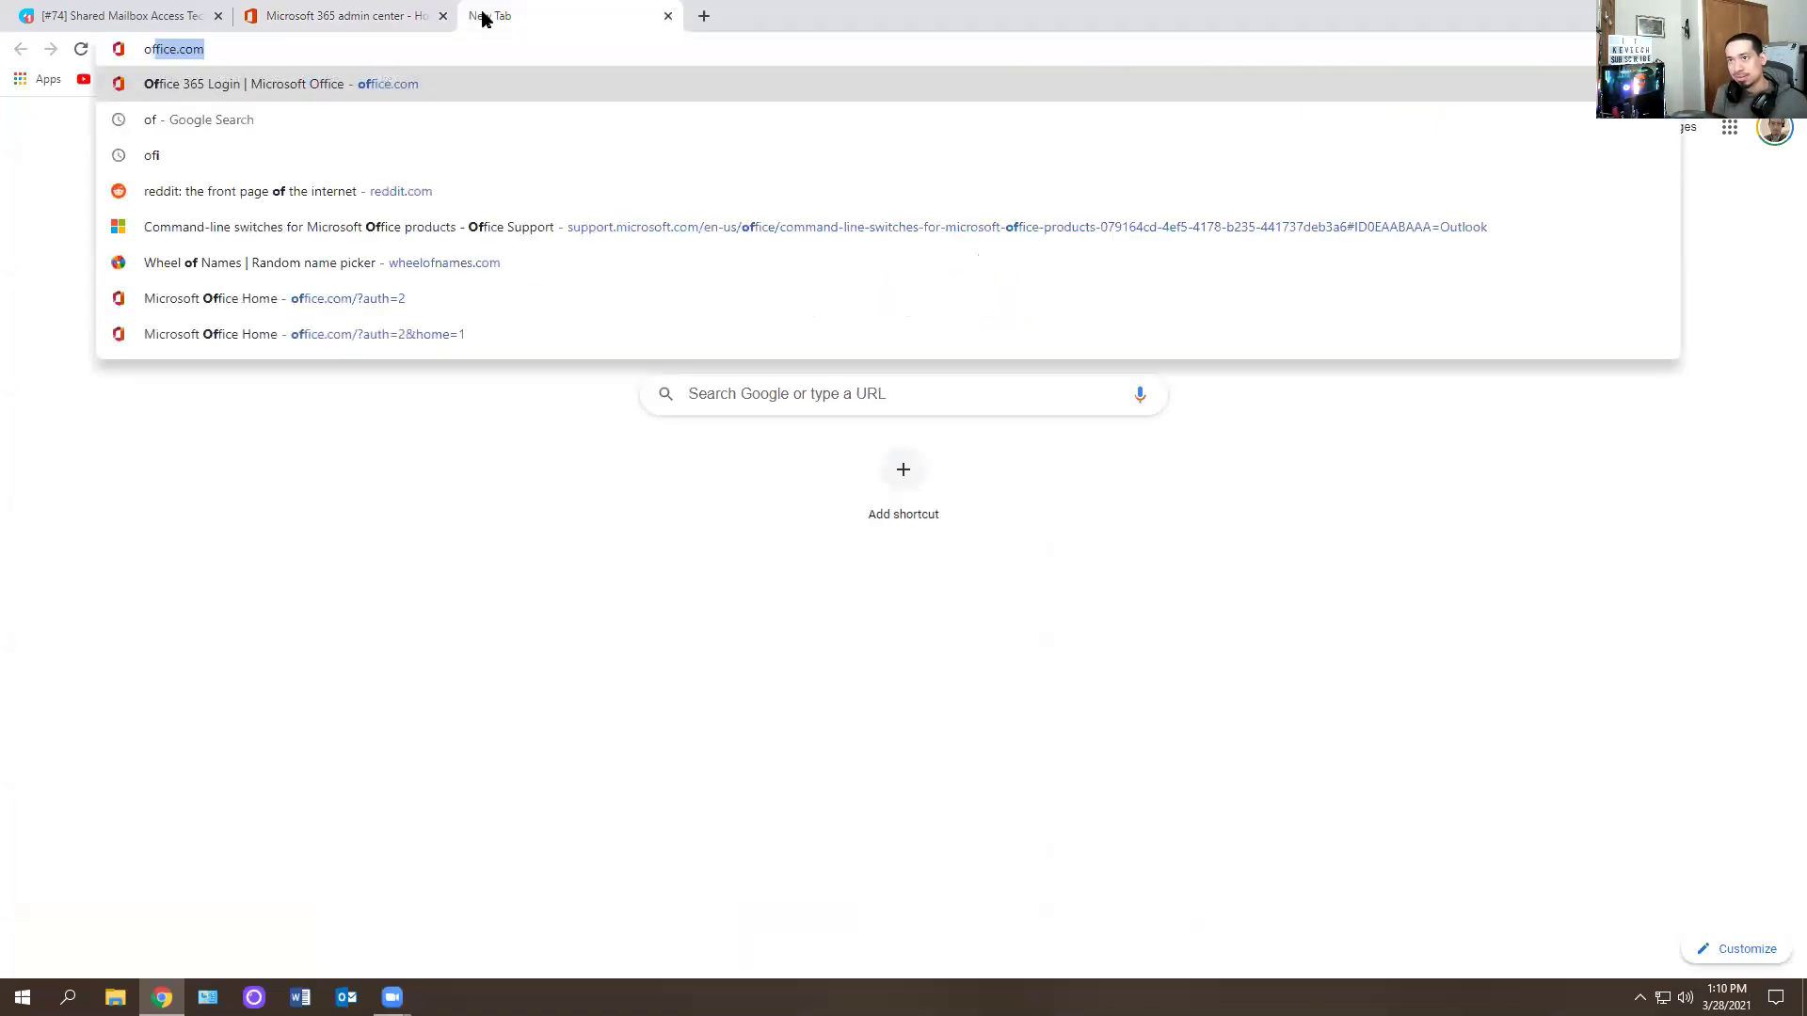
key(Return)
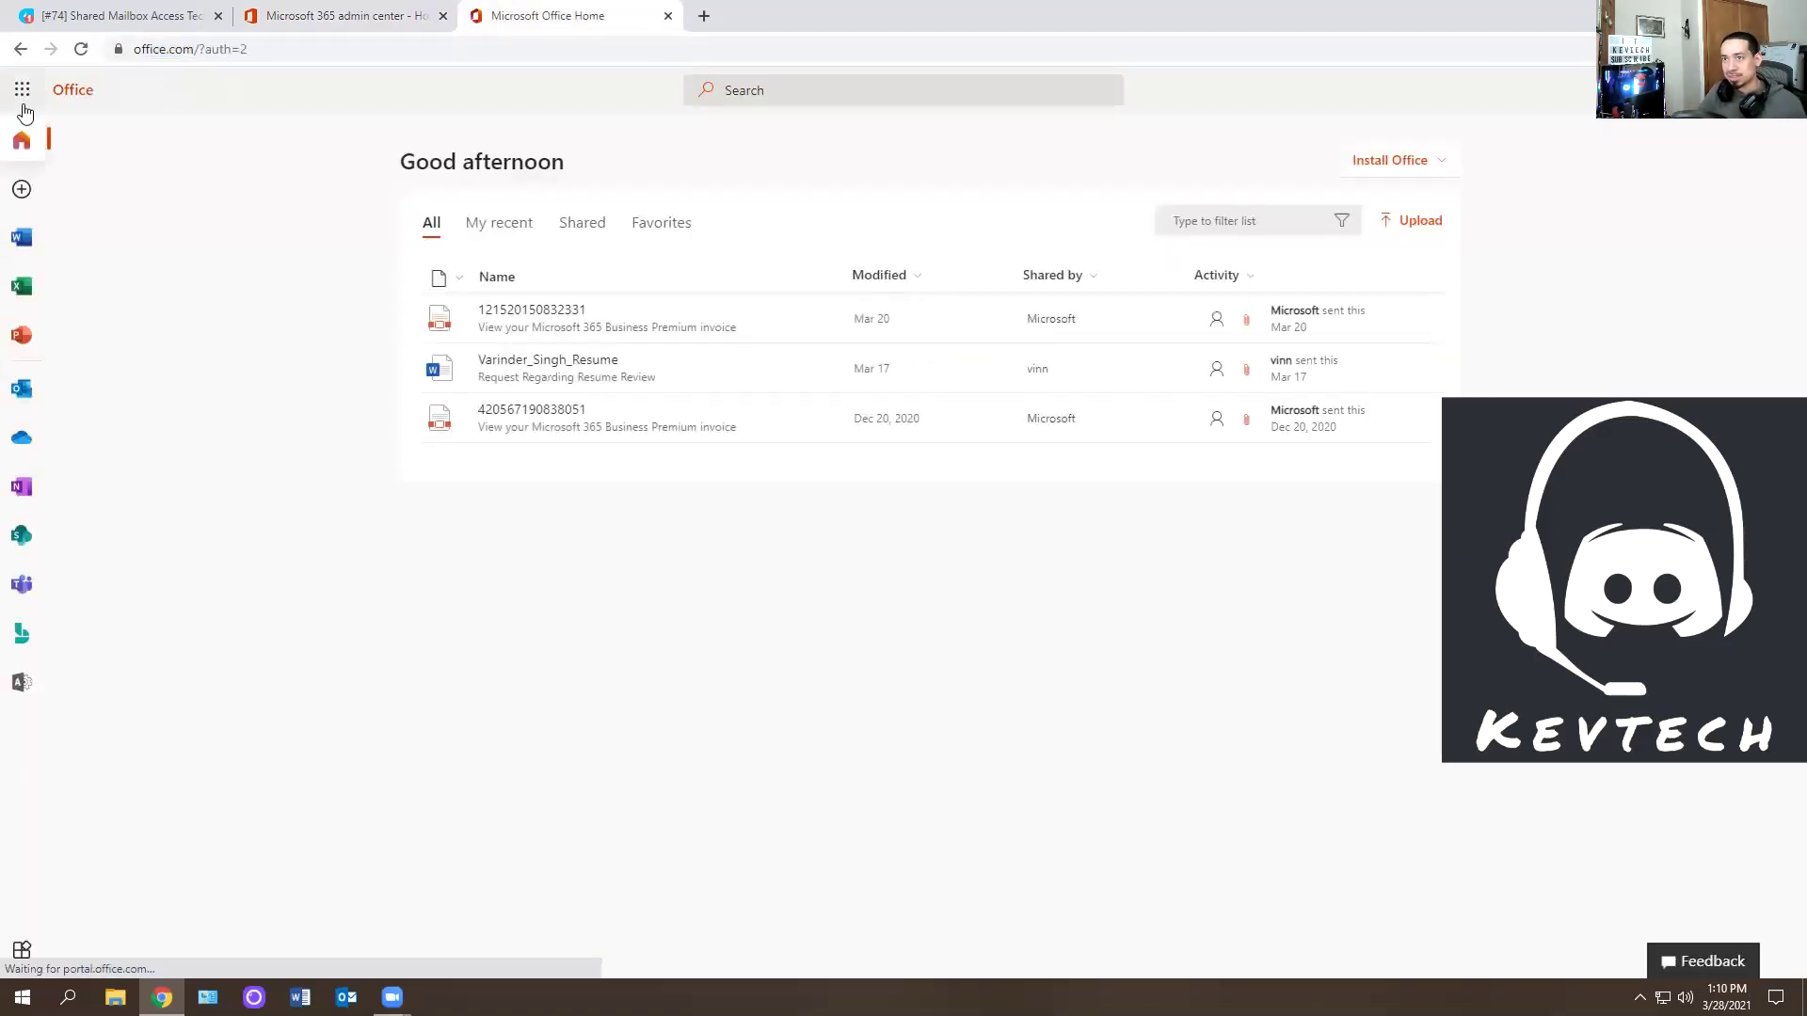
click(104, 16)
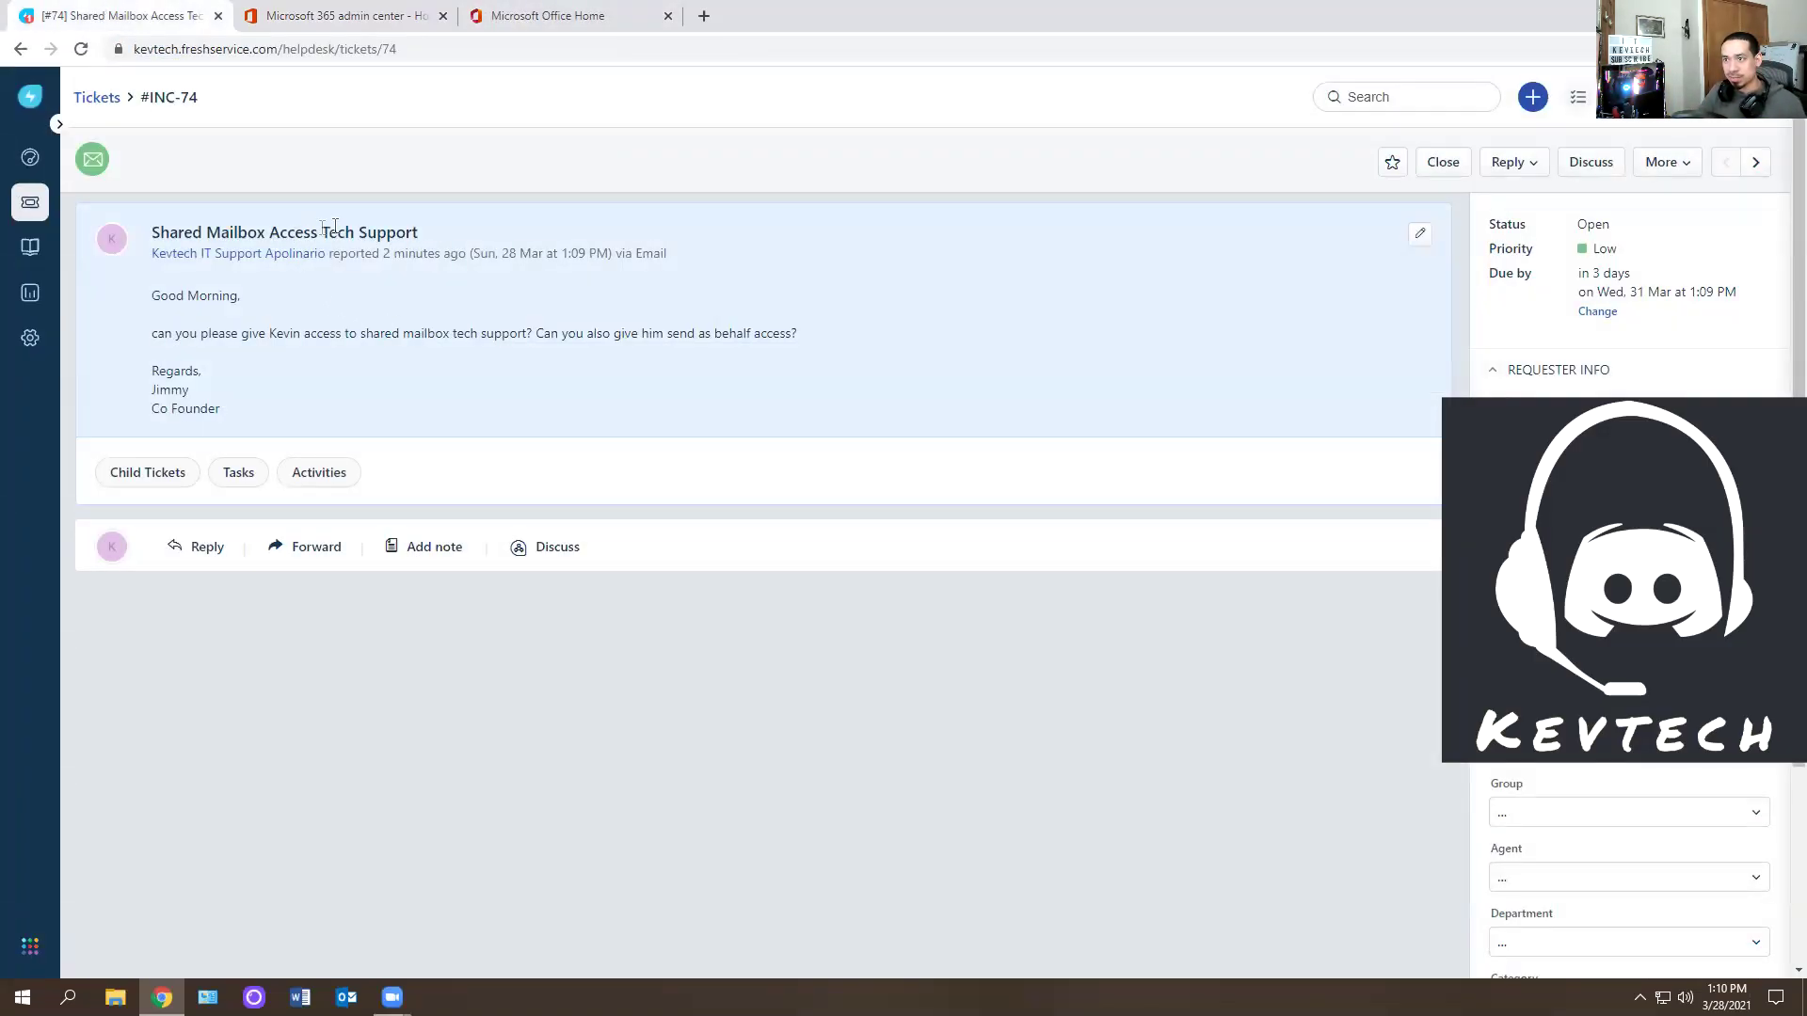
drag(335, 231, 425, 226)
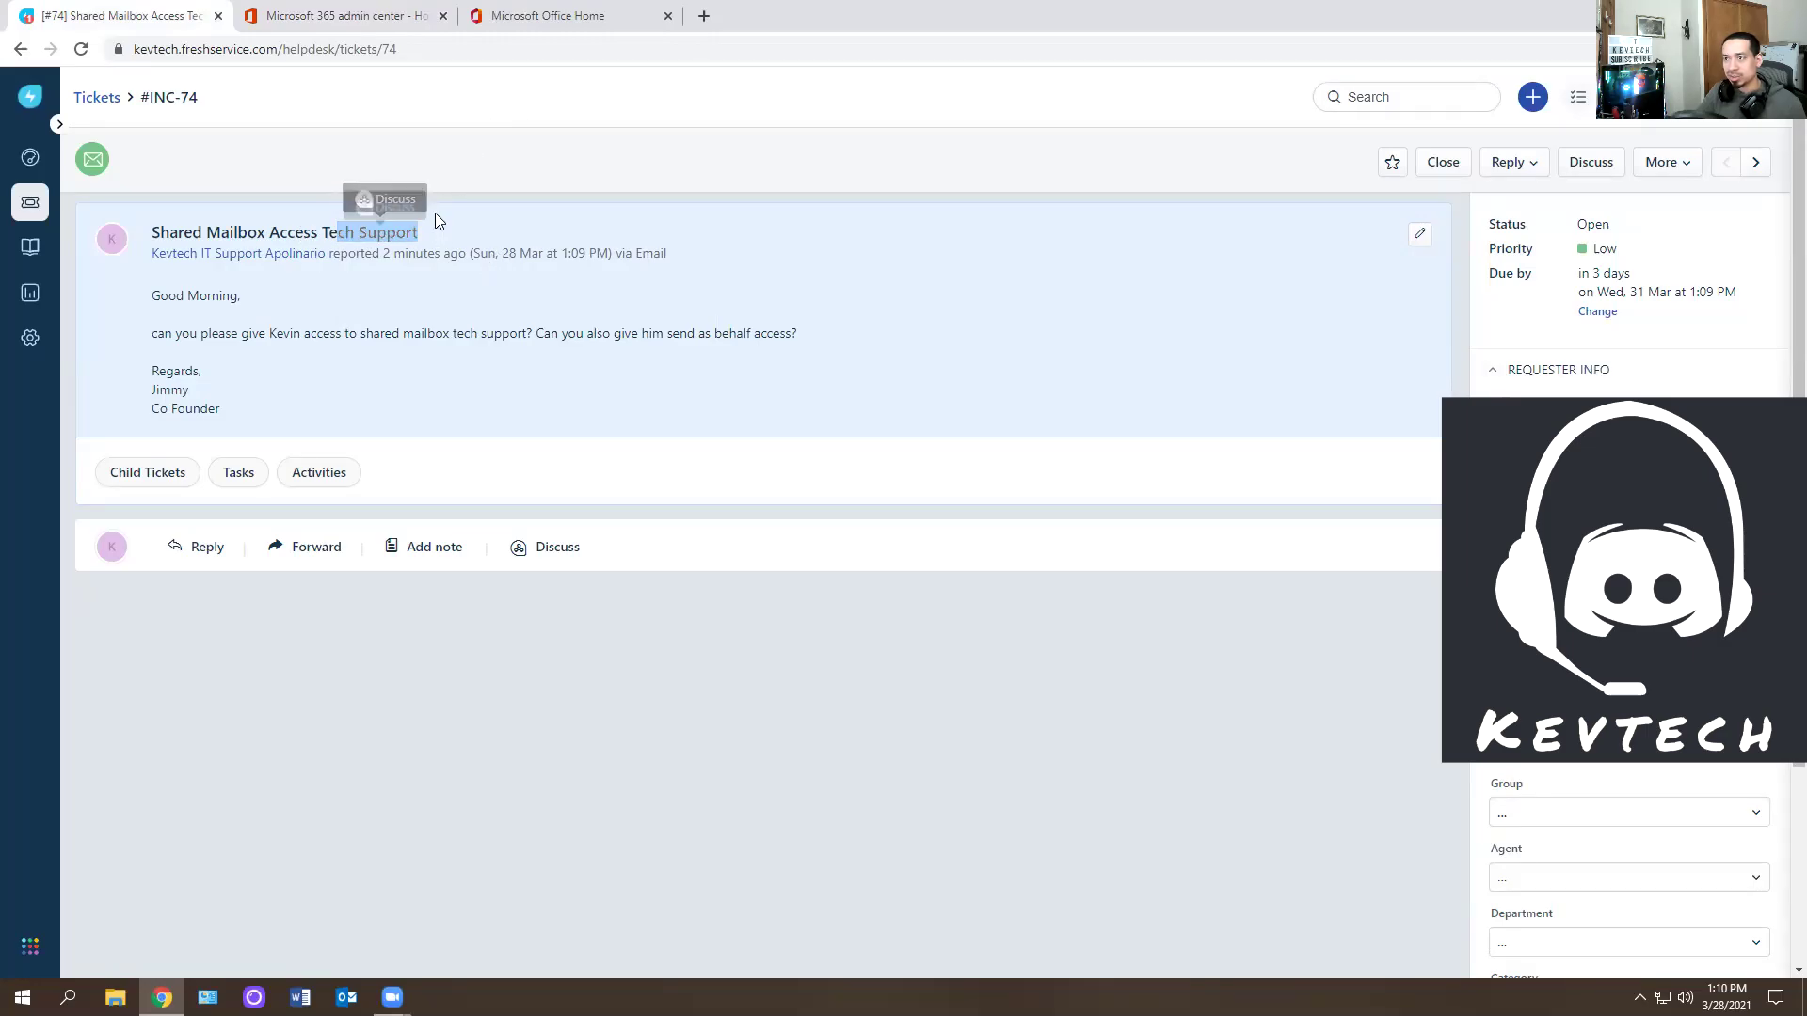
Step: Go from Office Home through the Microsoft 365 admin center to Exchange's shared mailboxes list
click(546, 16)
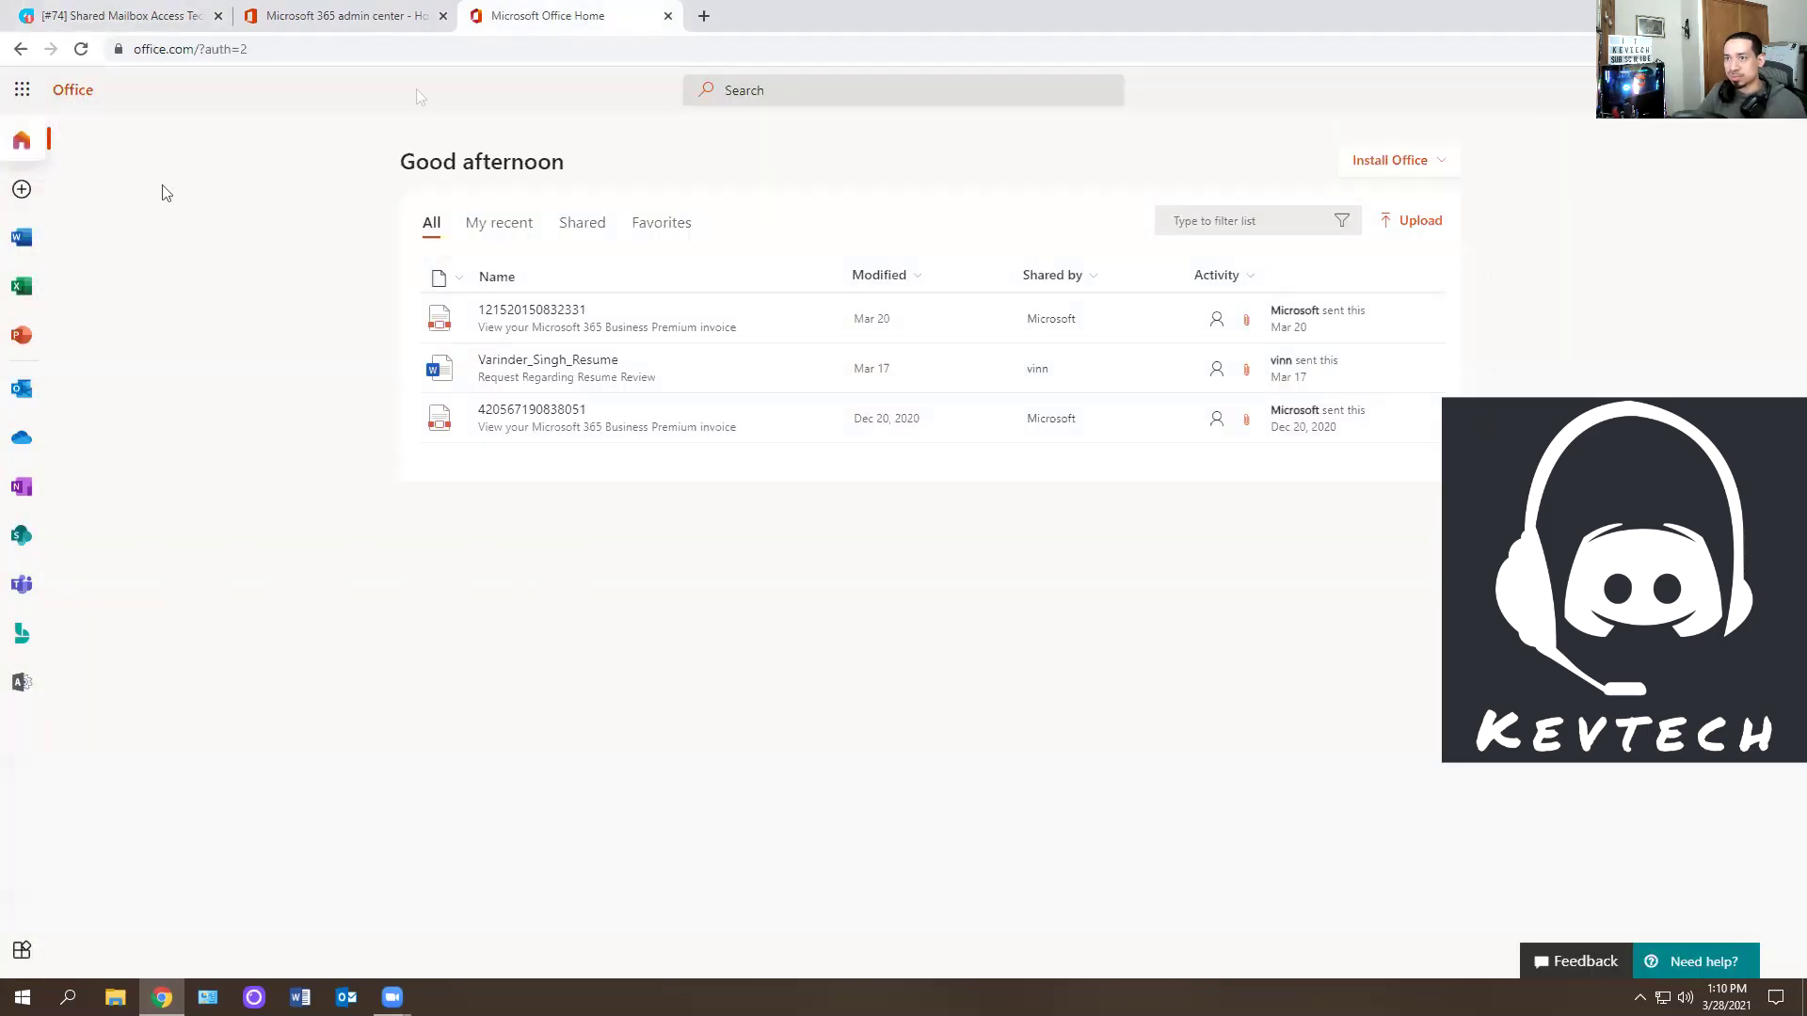
click(22, 89)
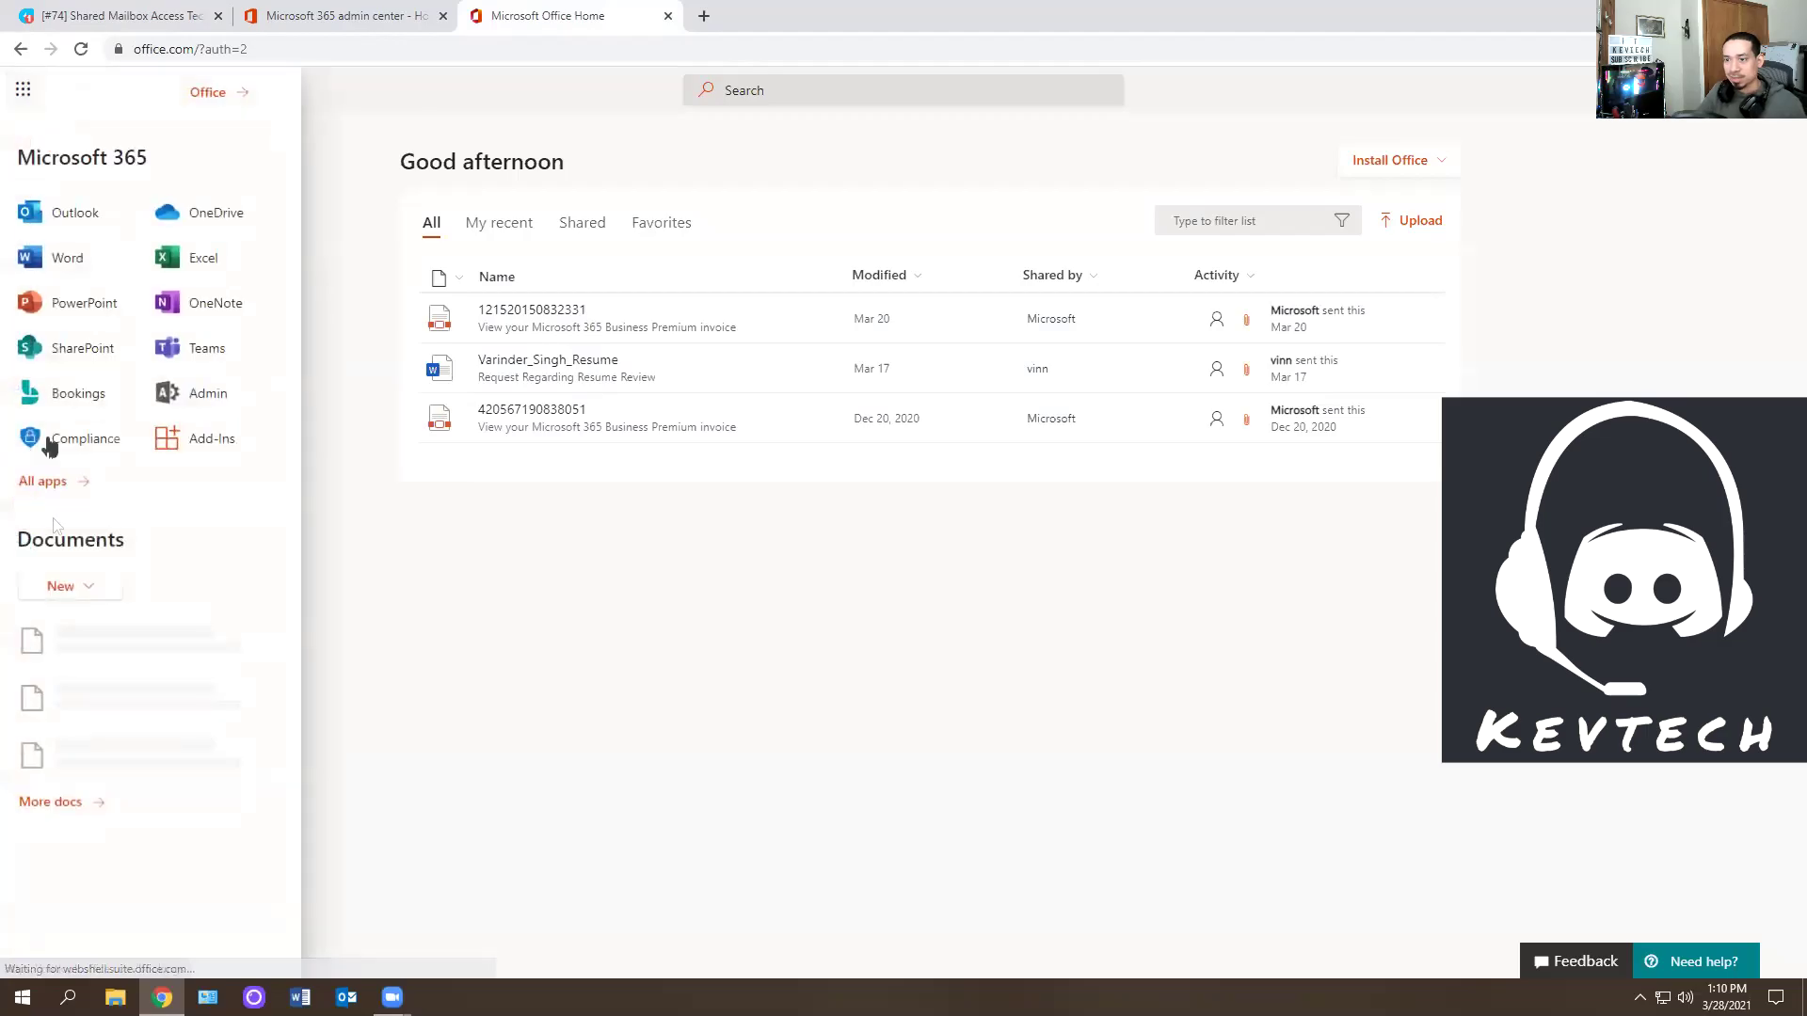
click(205, 395)
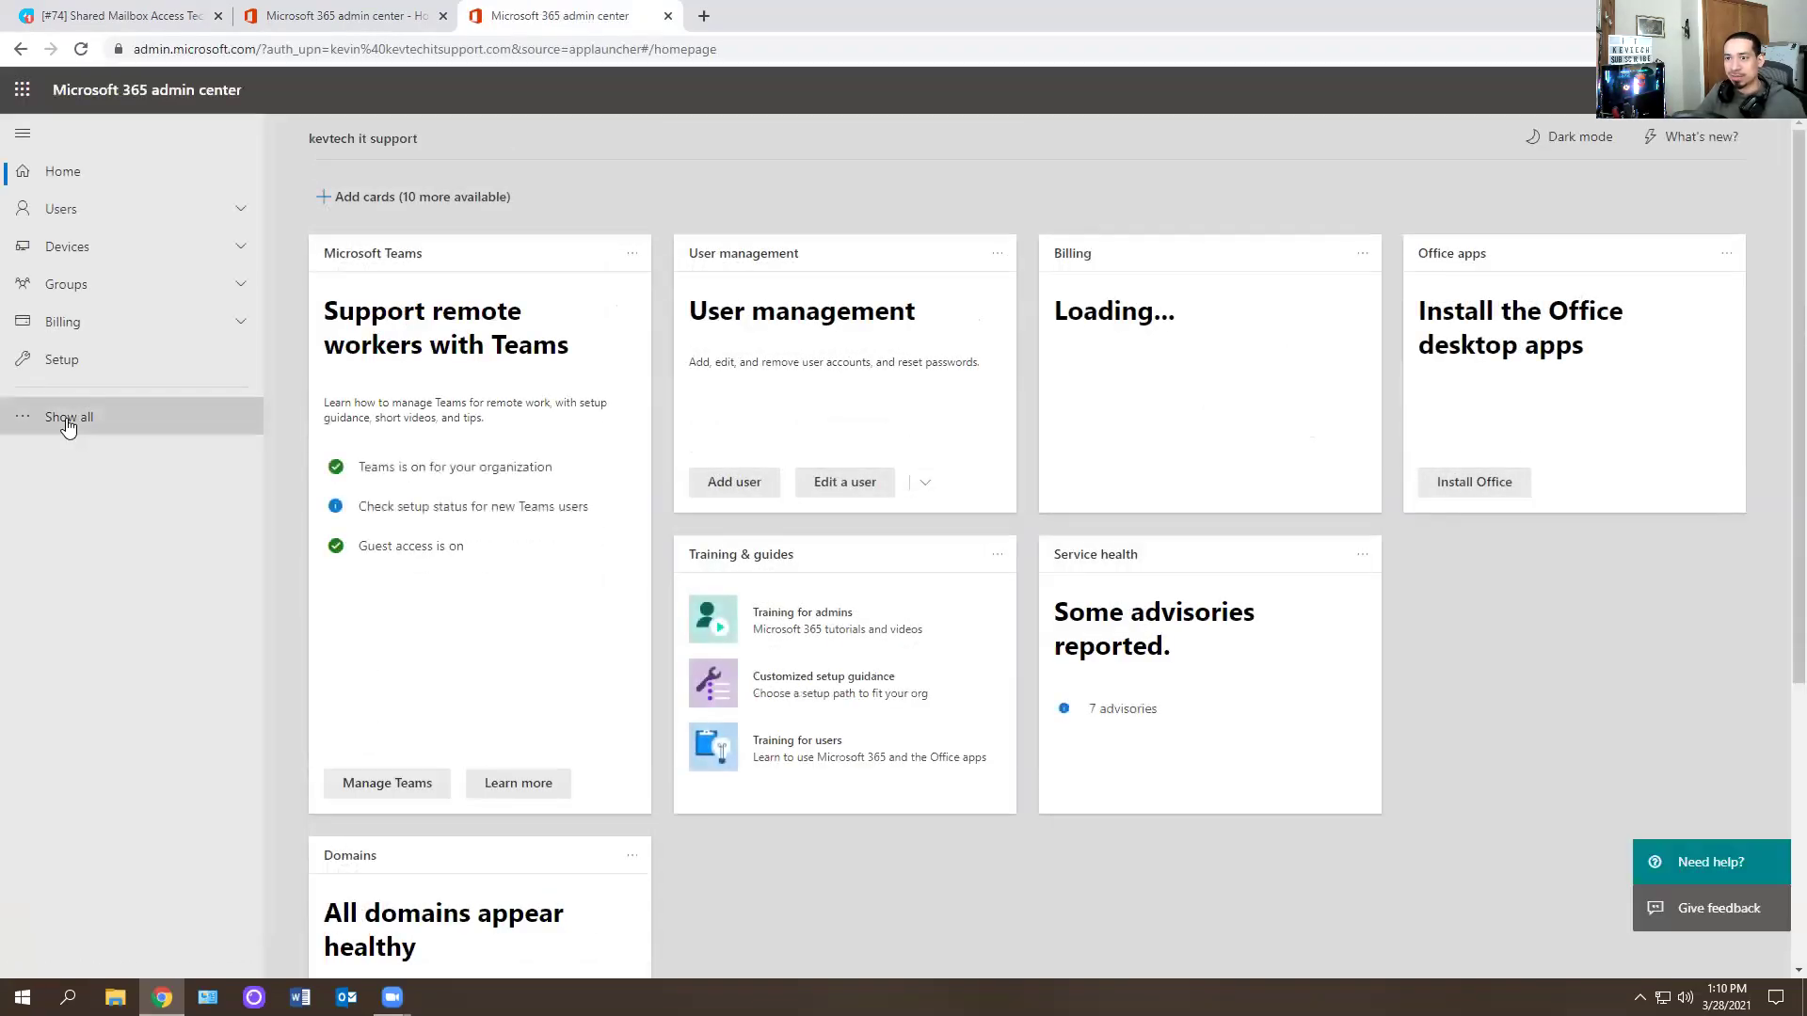
click(68, 418)
scroll(73, 828, down, 1)
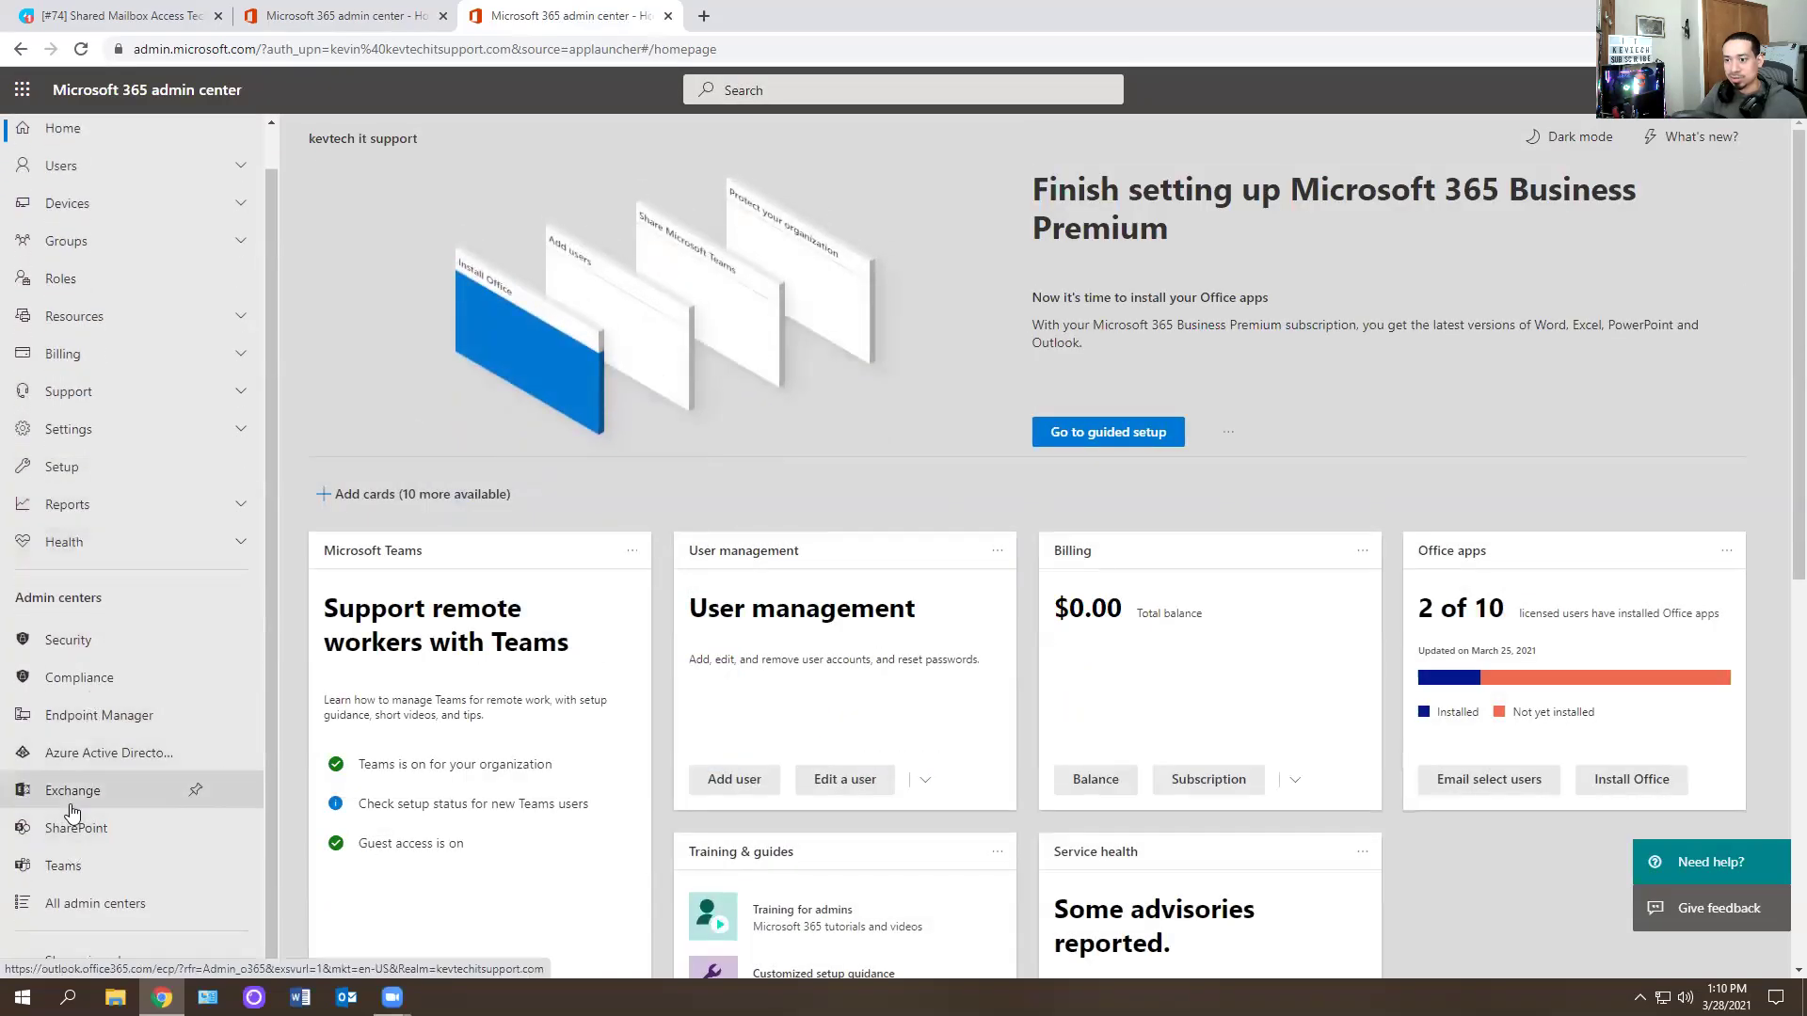
click(73, 807)
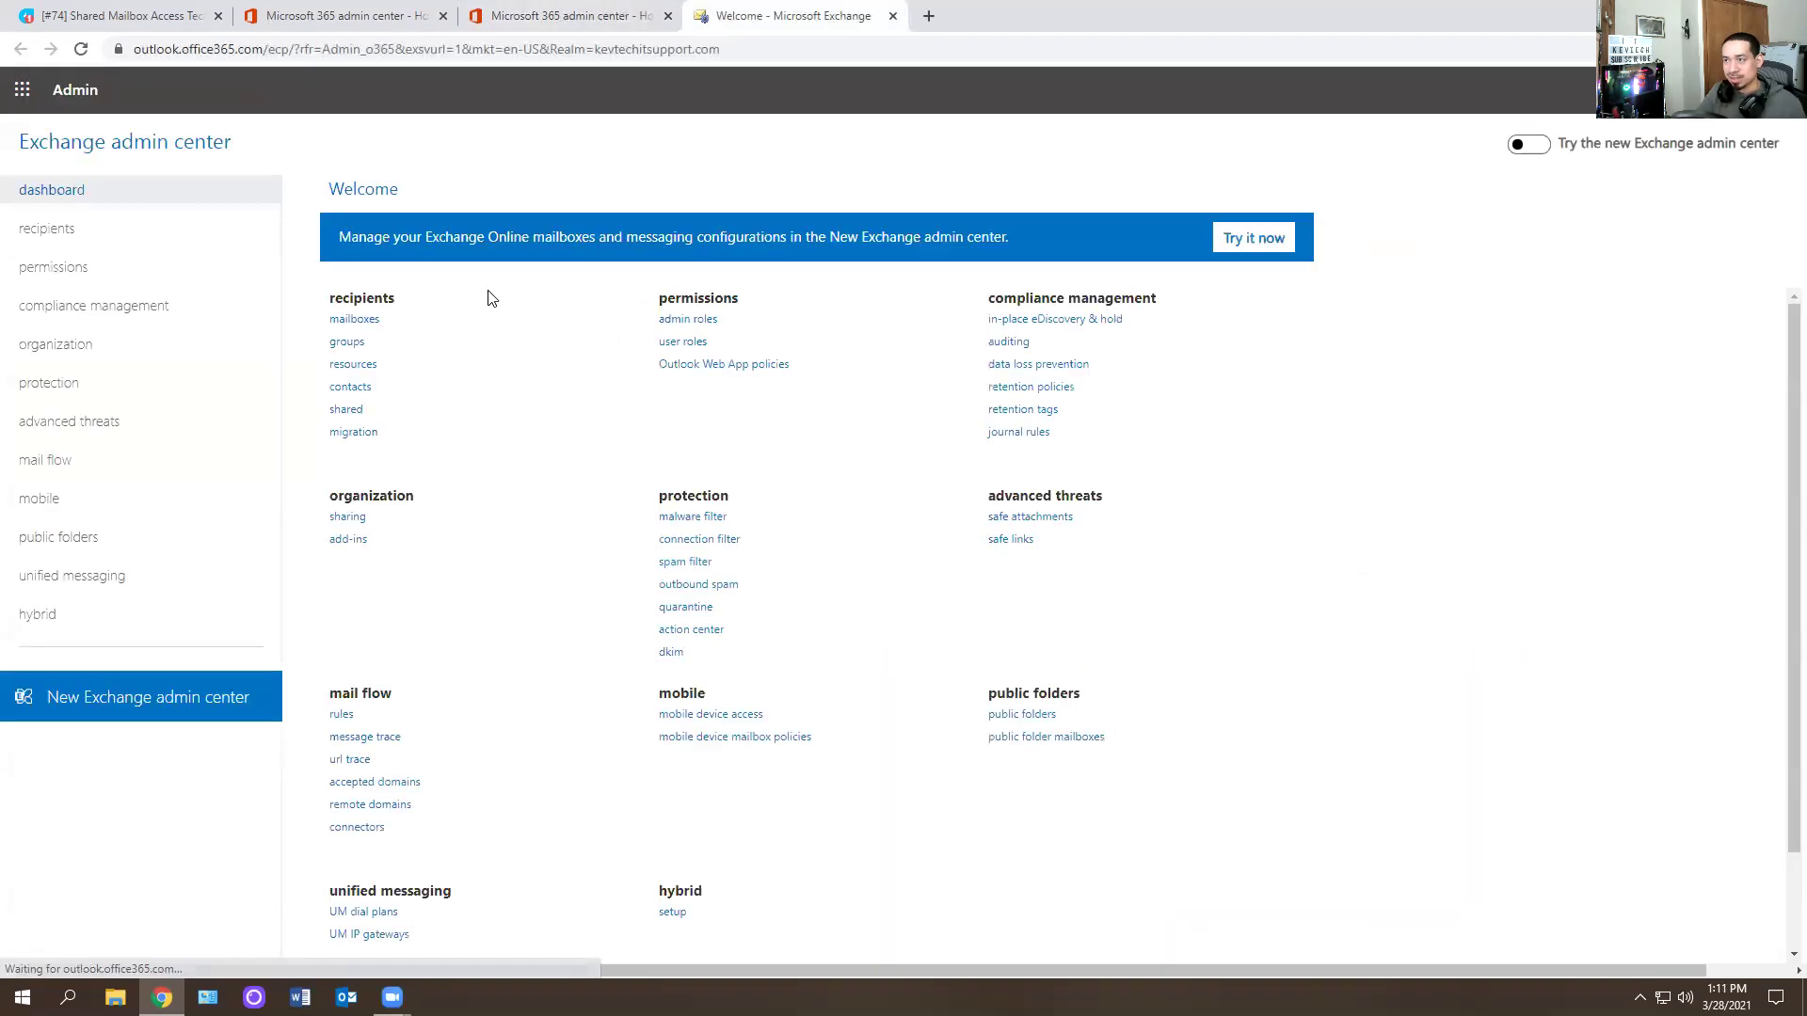
click(346, 410)
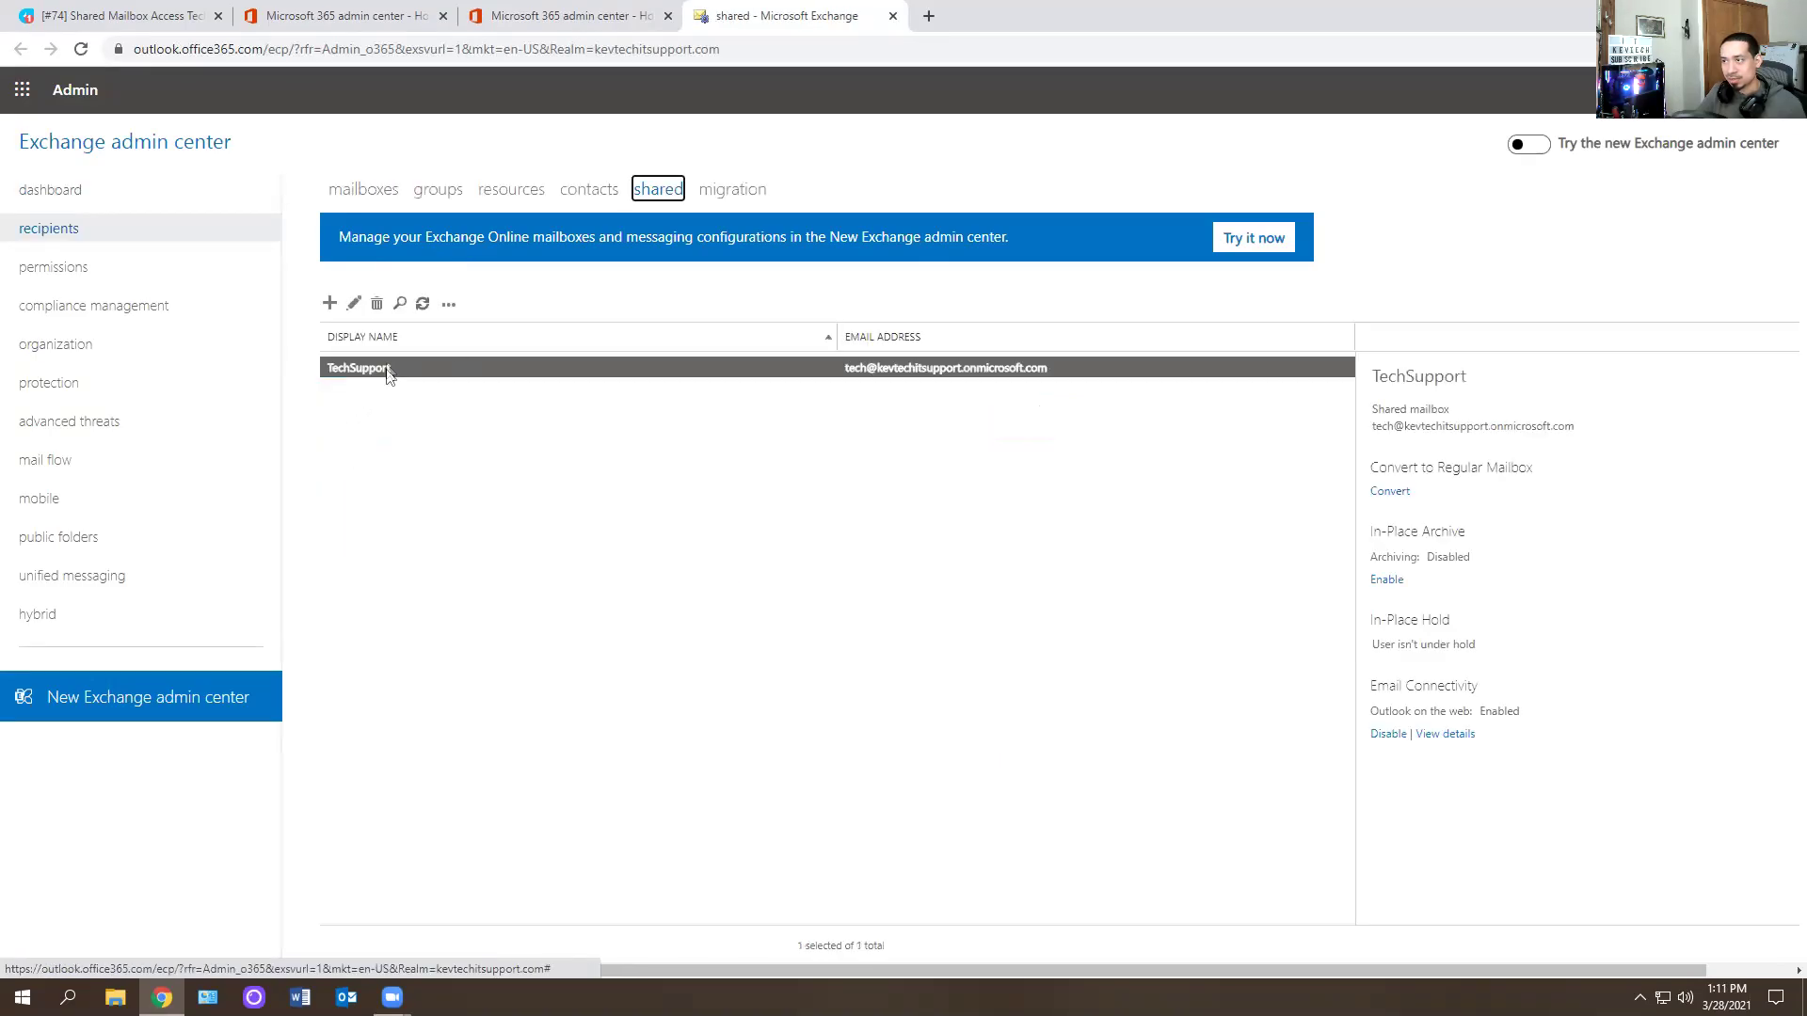
Step: In TechSupport's mailbox delegation, grant the requesting user Full Access
double_click(383, 377)
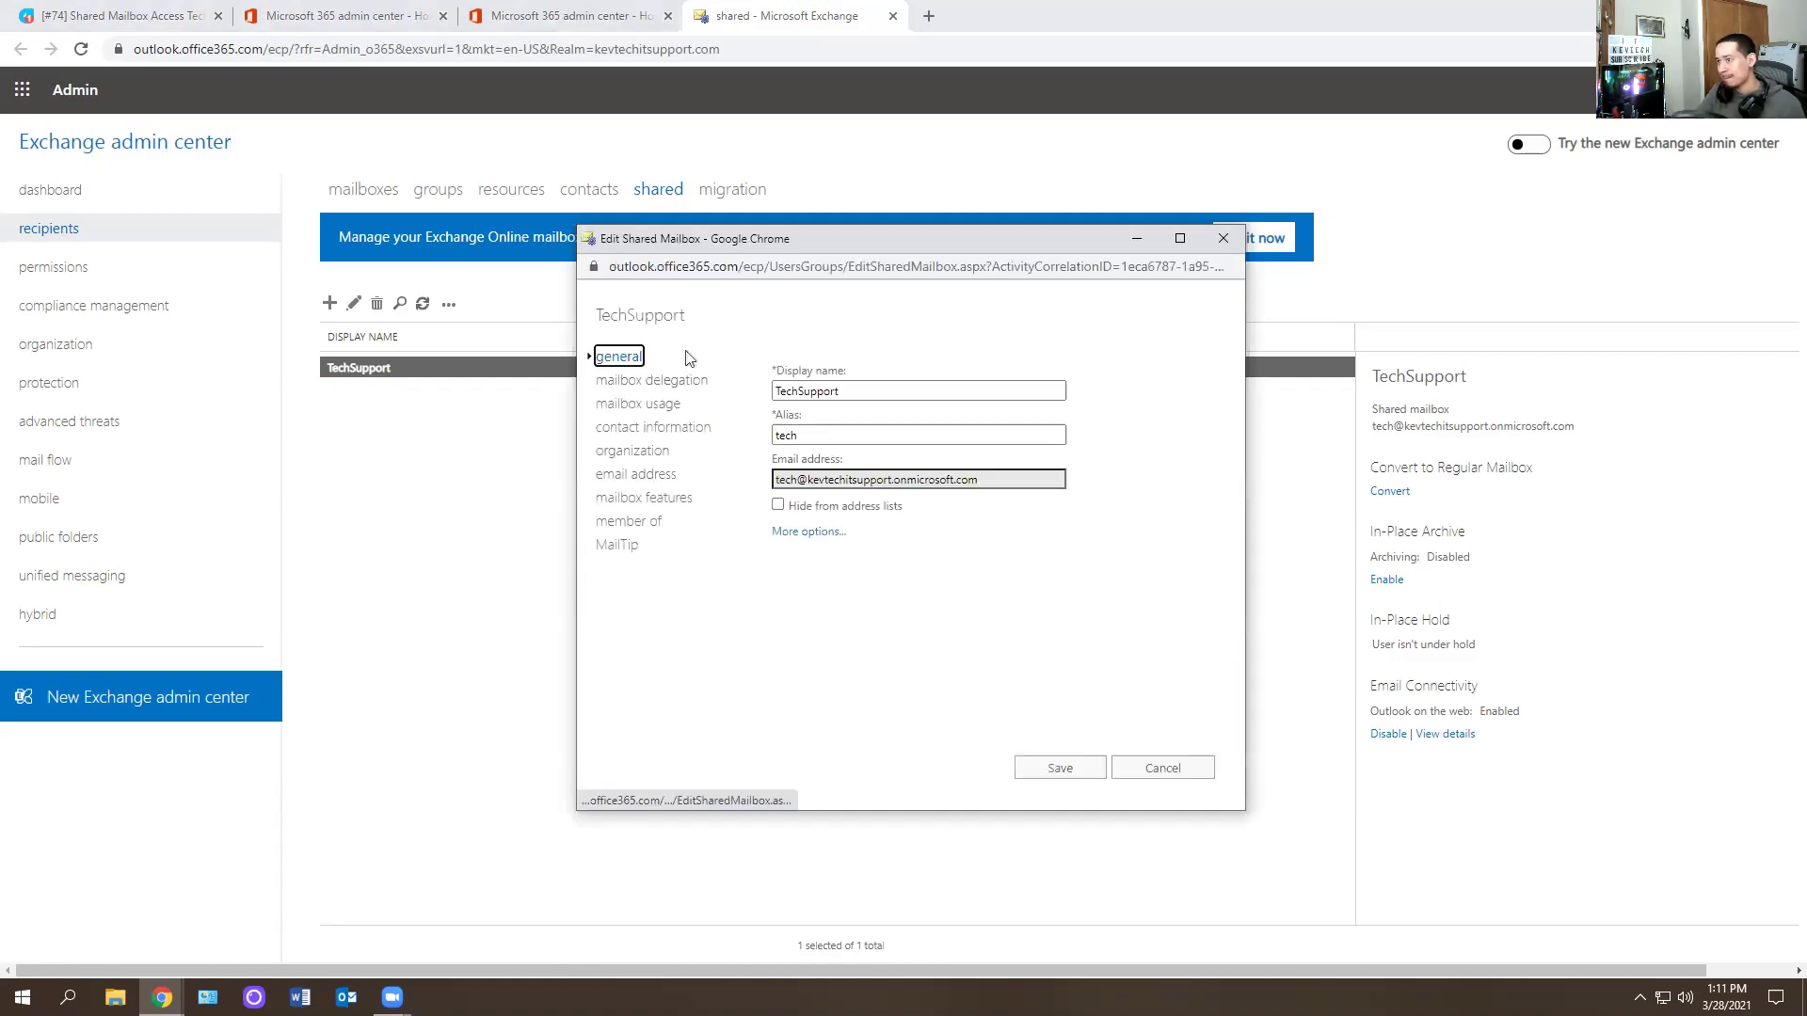
click(640, 380)
click(781, 439)
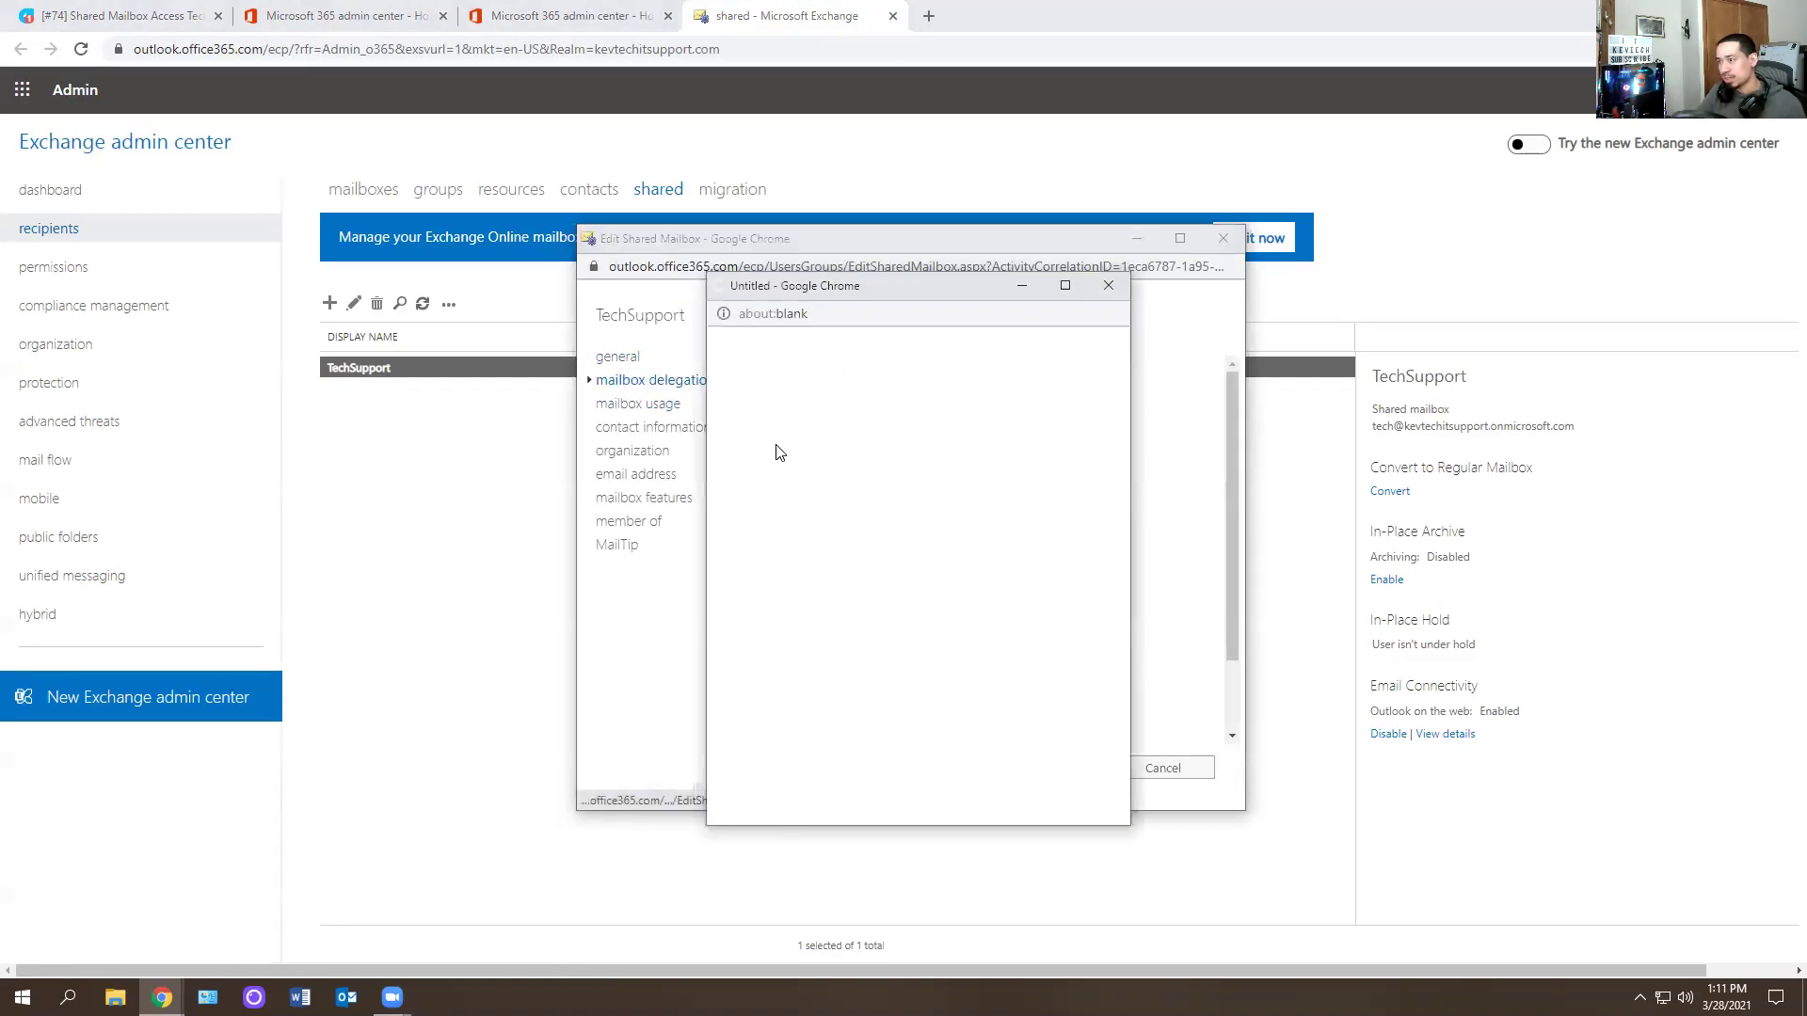
text(kevin)
key(Return)
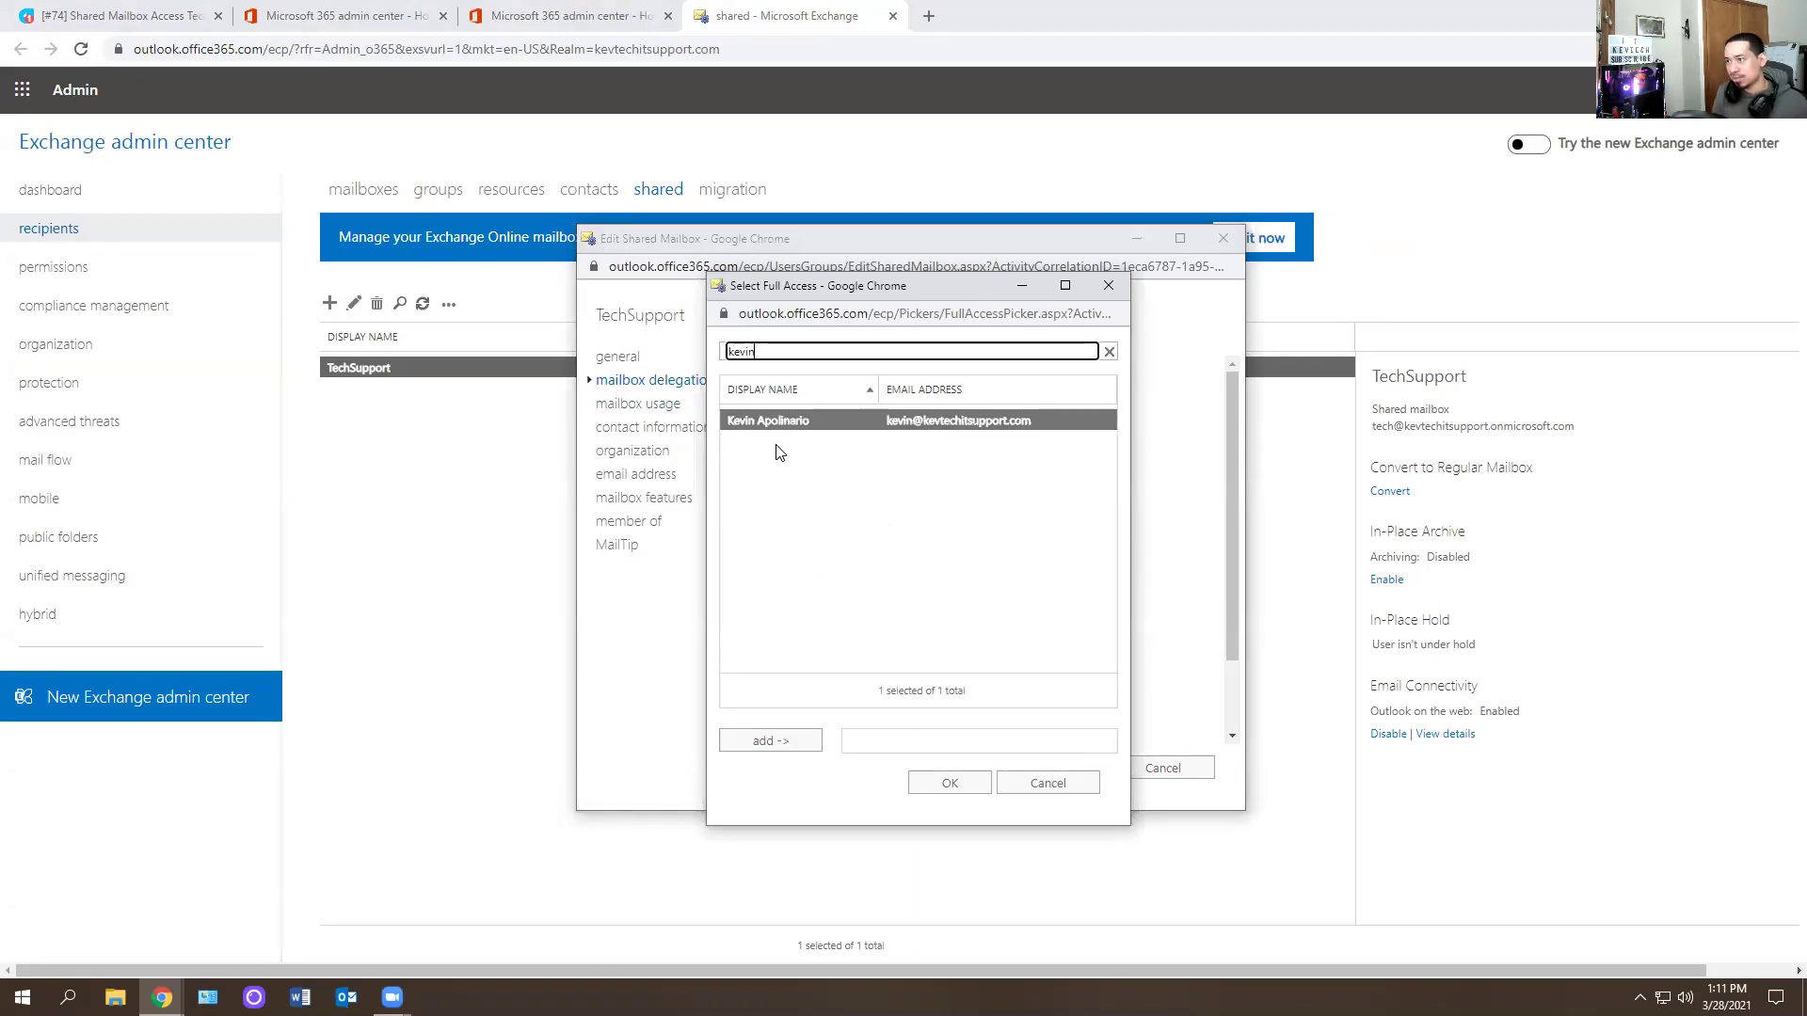
click(817, 741)
click(949, 783)
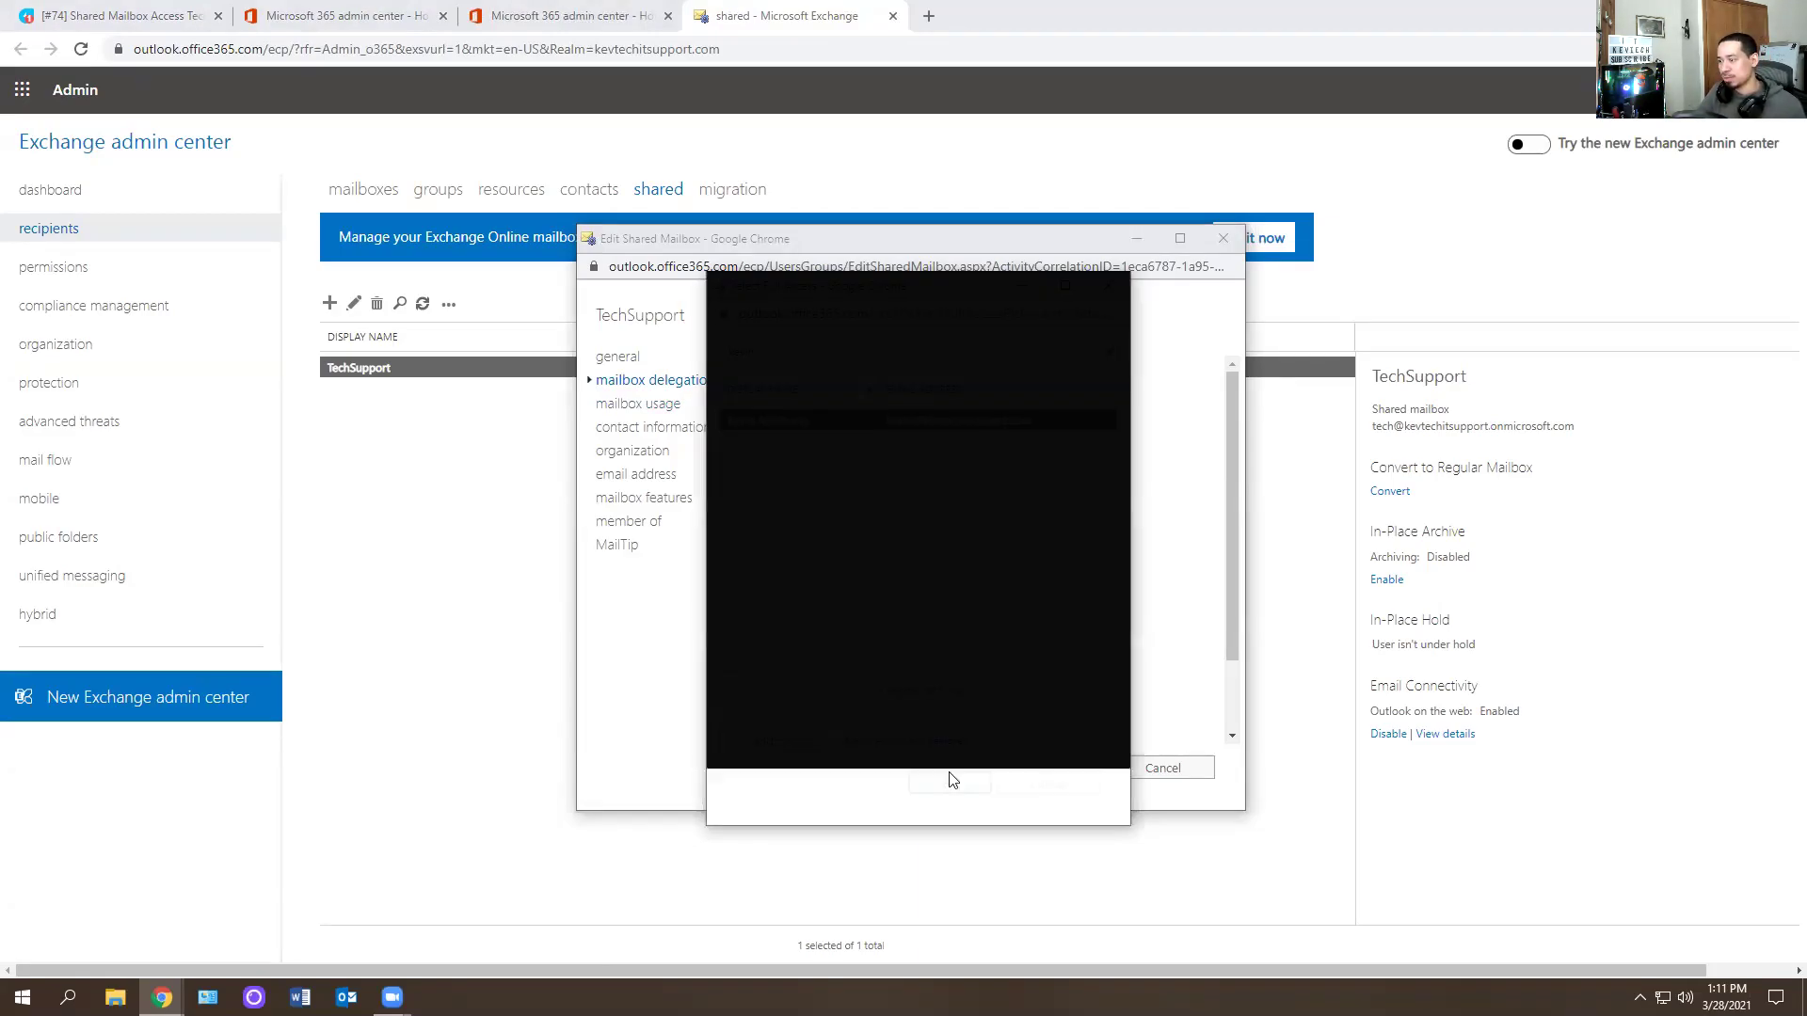
Step: Grant the same user Send As on TechSupport and save the delegation changes
click(781, 670)
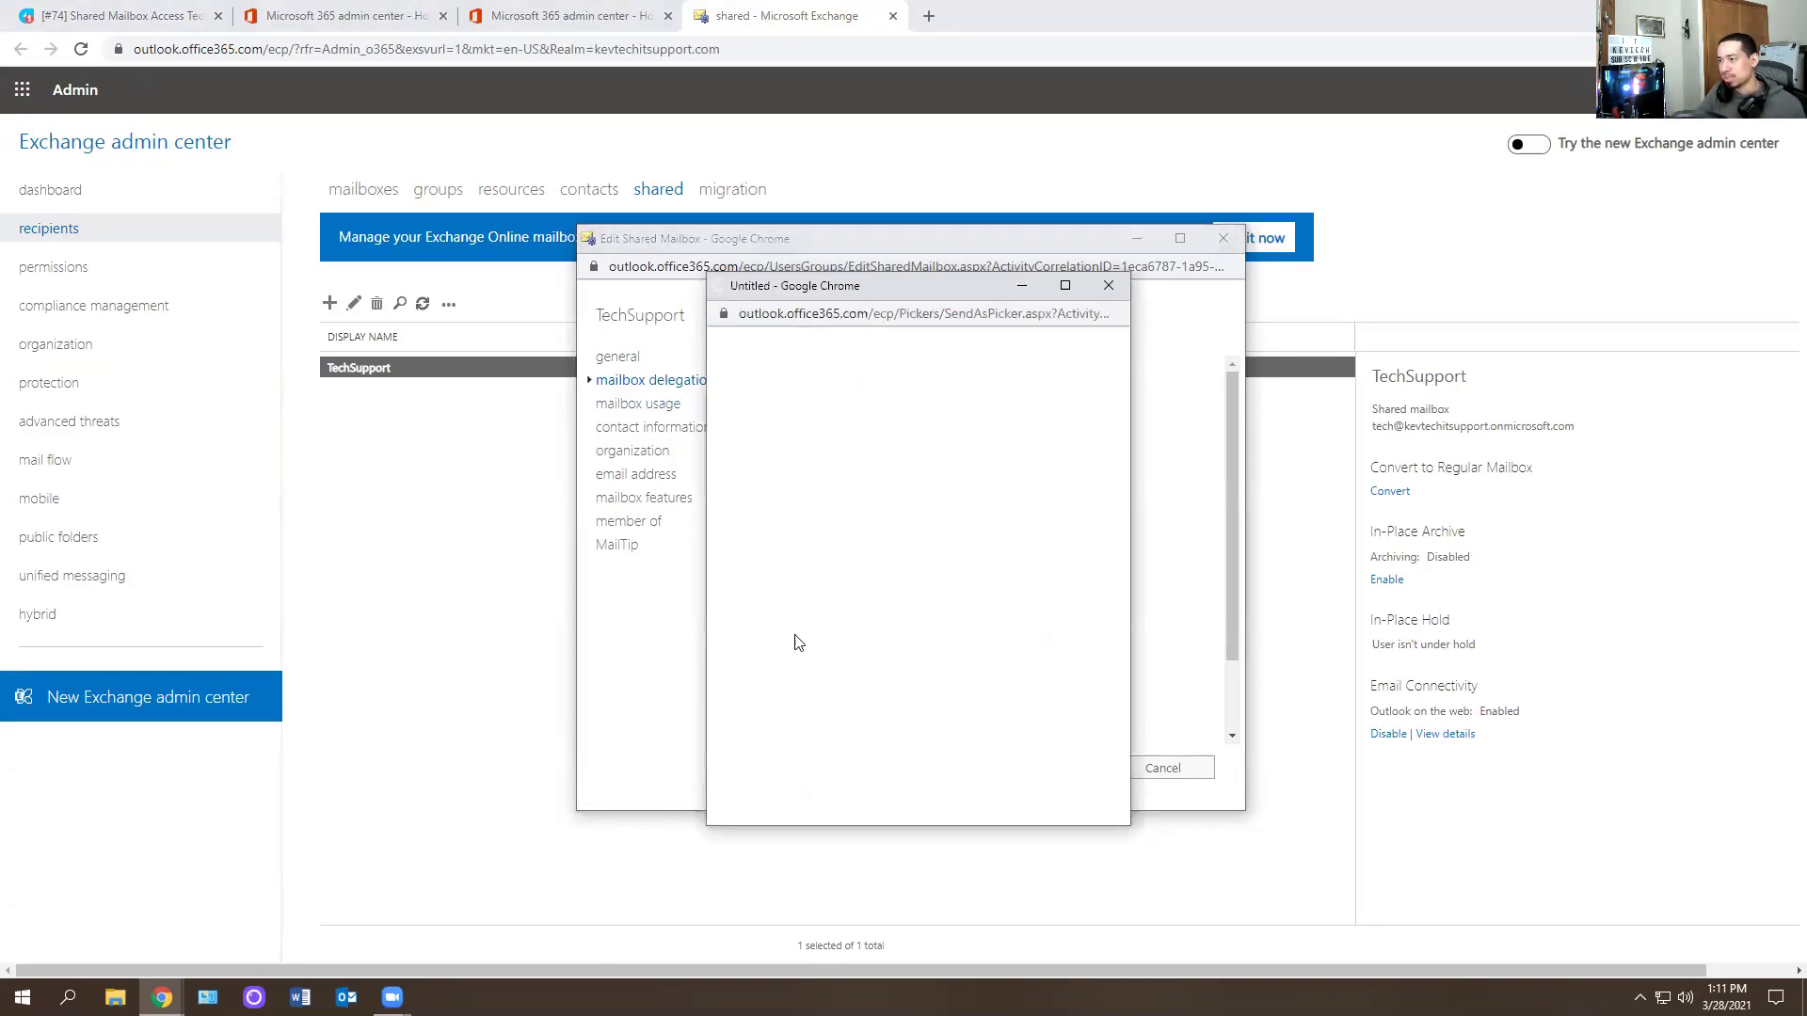
text(kevin)
key(Return)
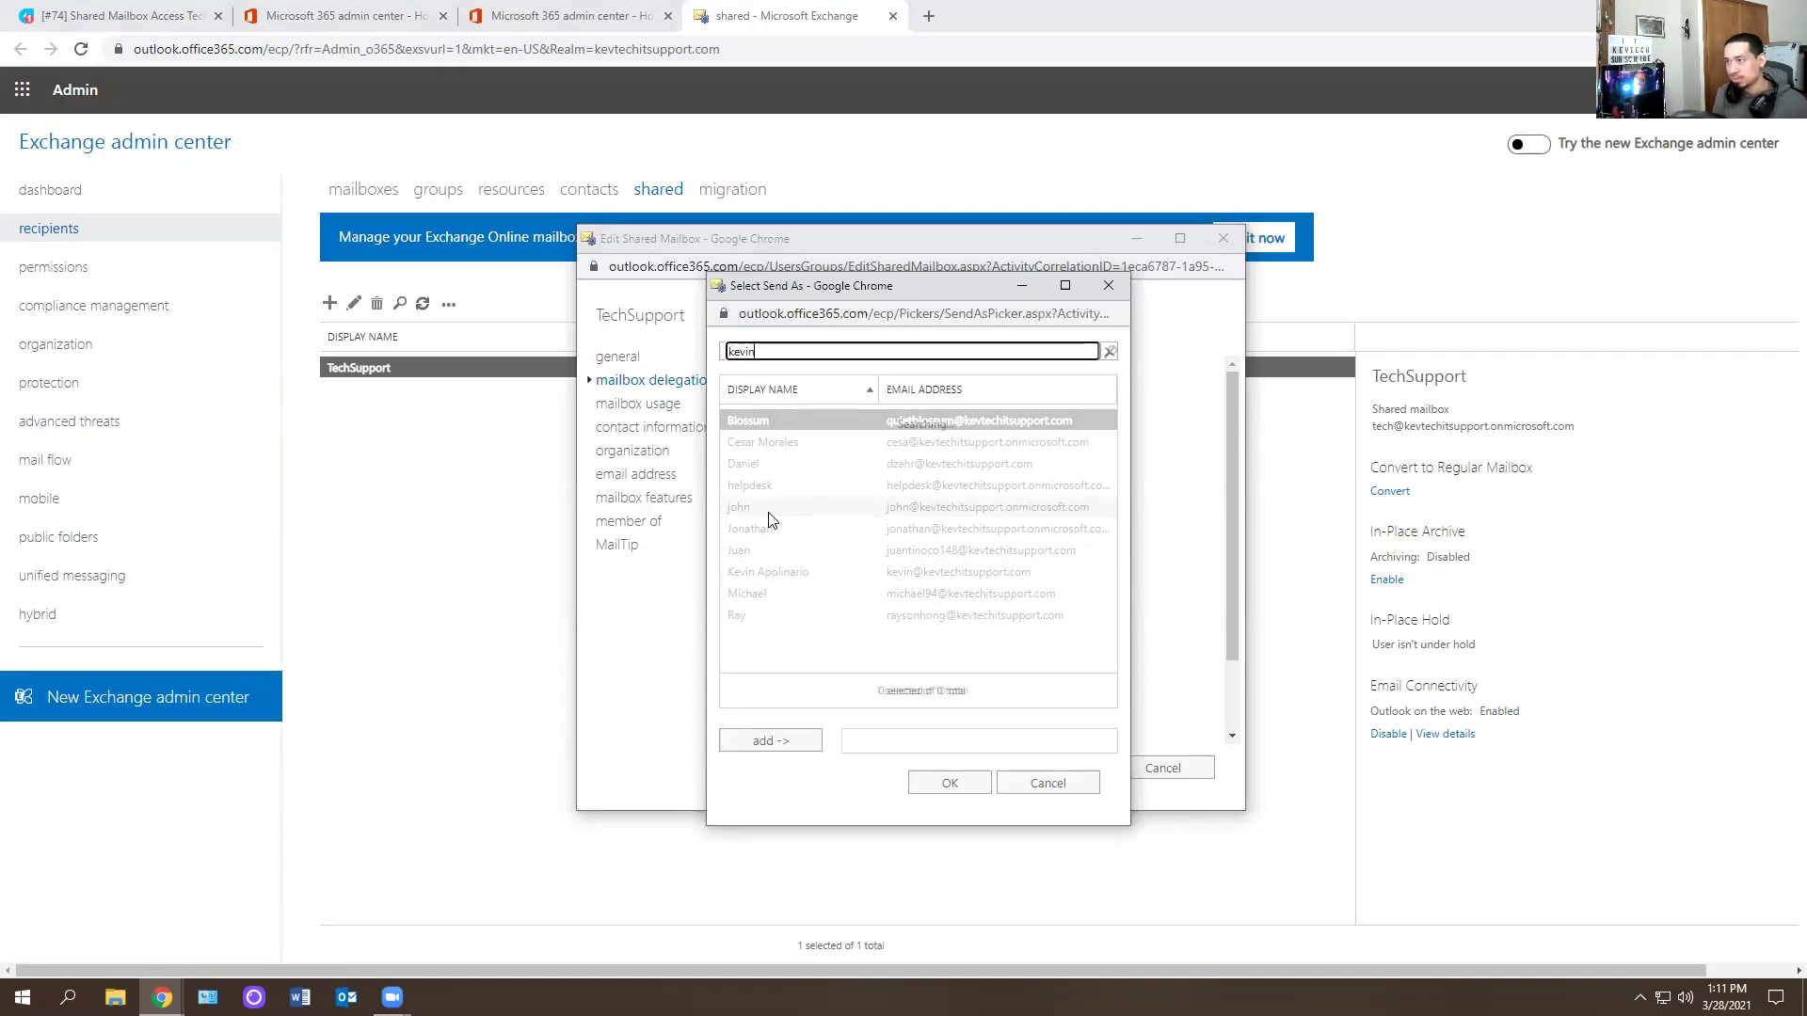
click(770, 740)
click(969, 785)
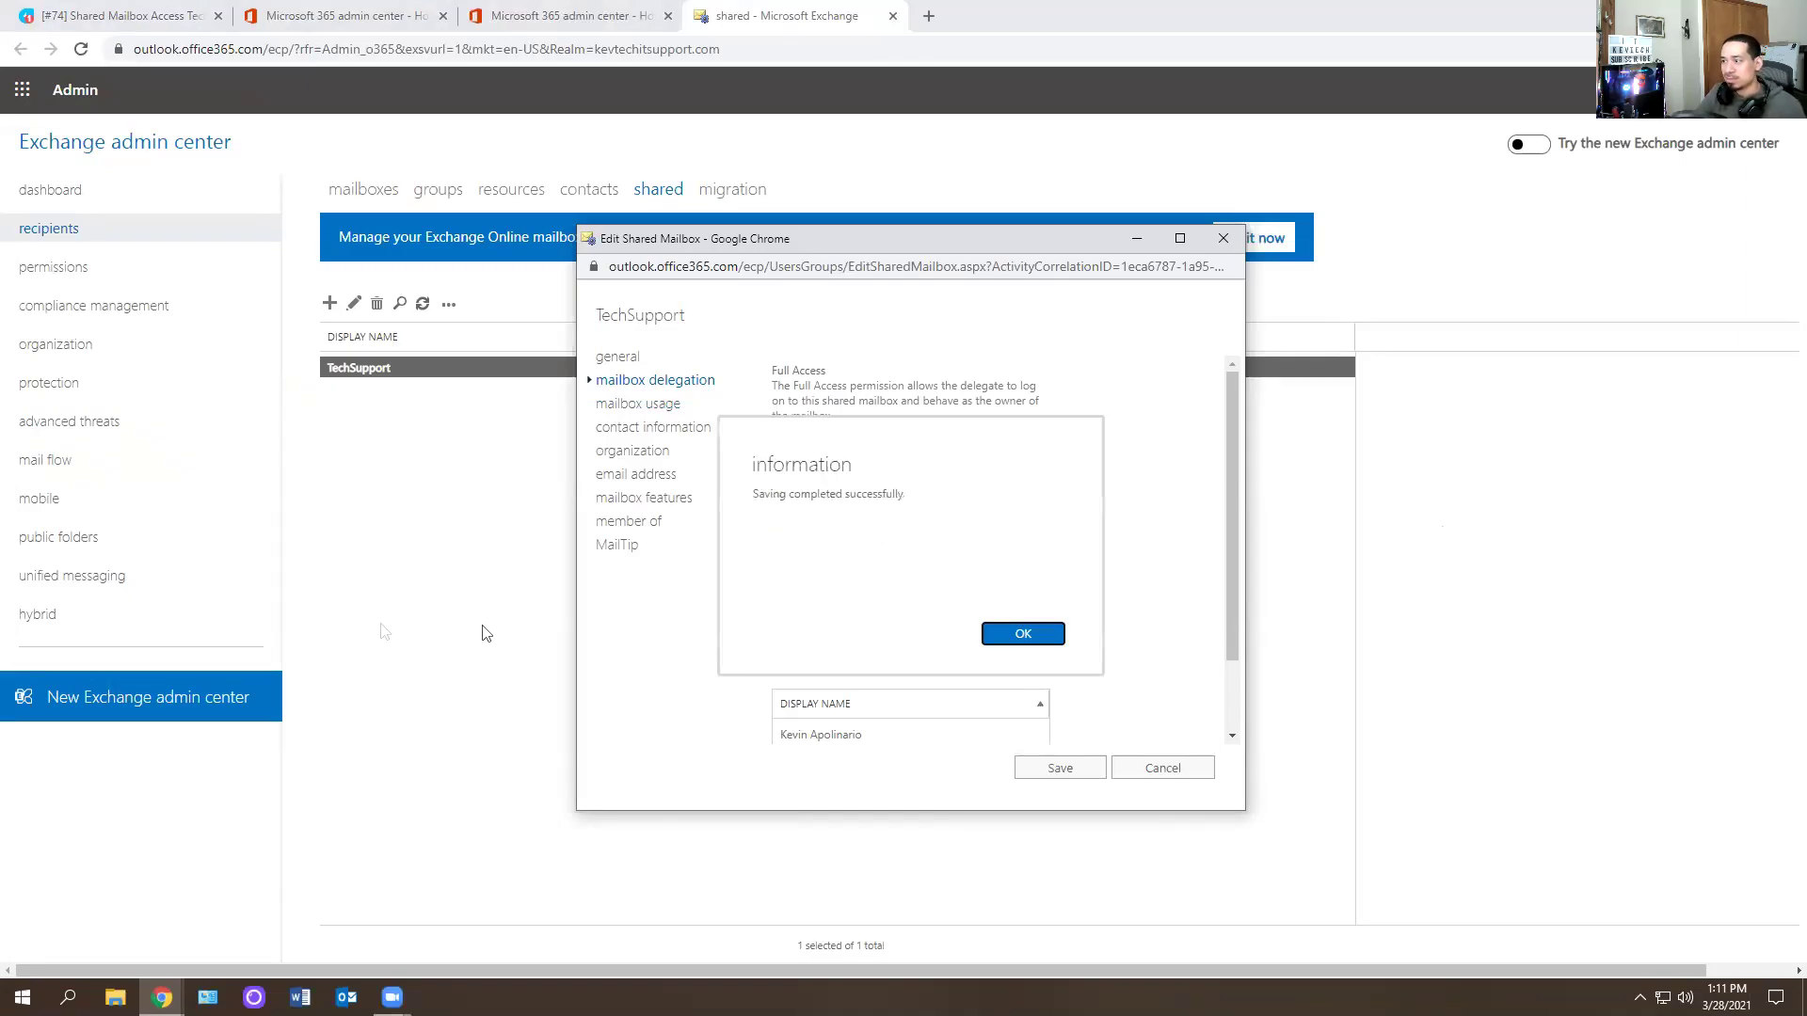
click(1022, 633)
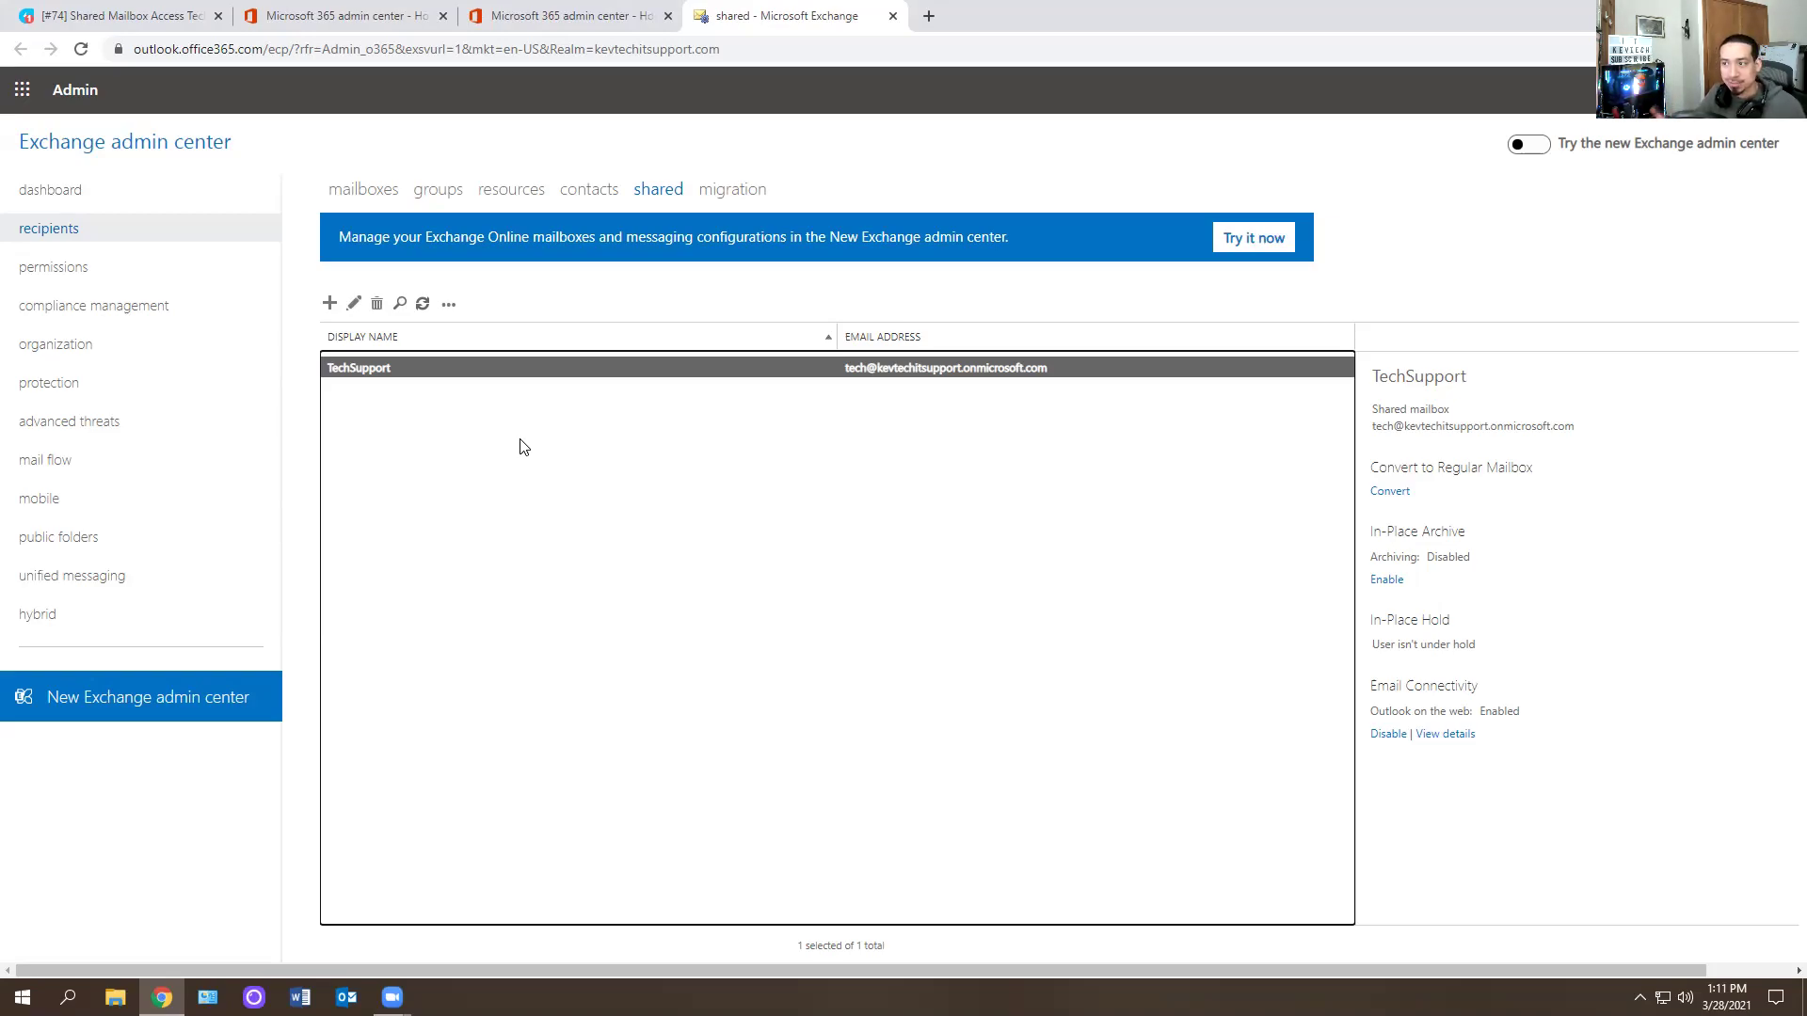
Step: Launch Outlook on the web from the admin center's app launcher
click(526, 16)
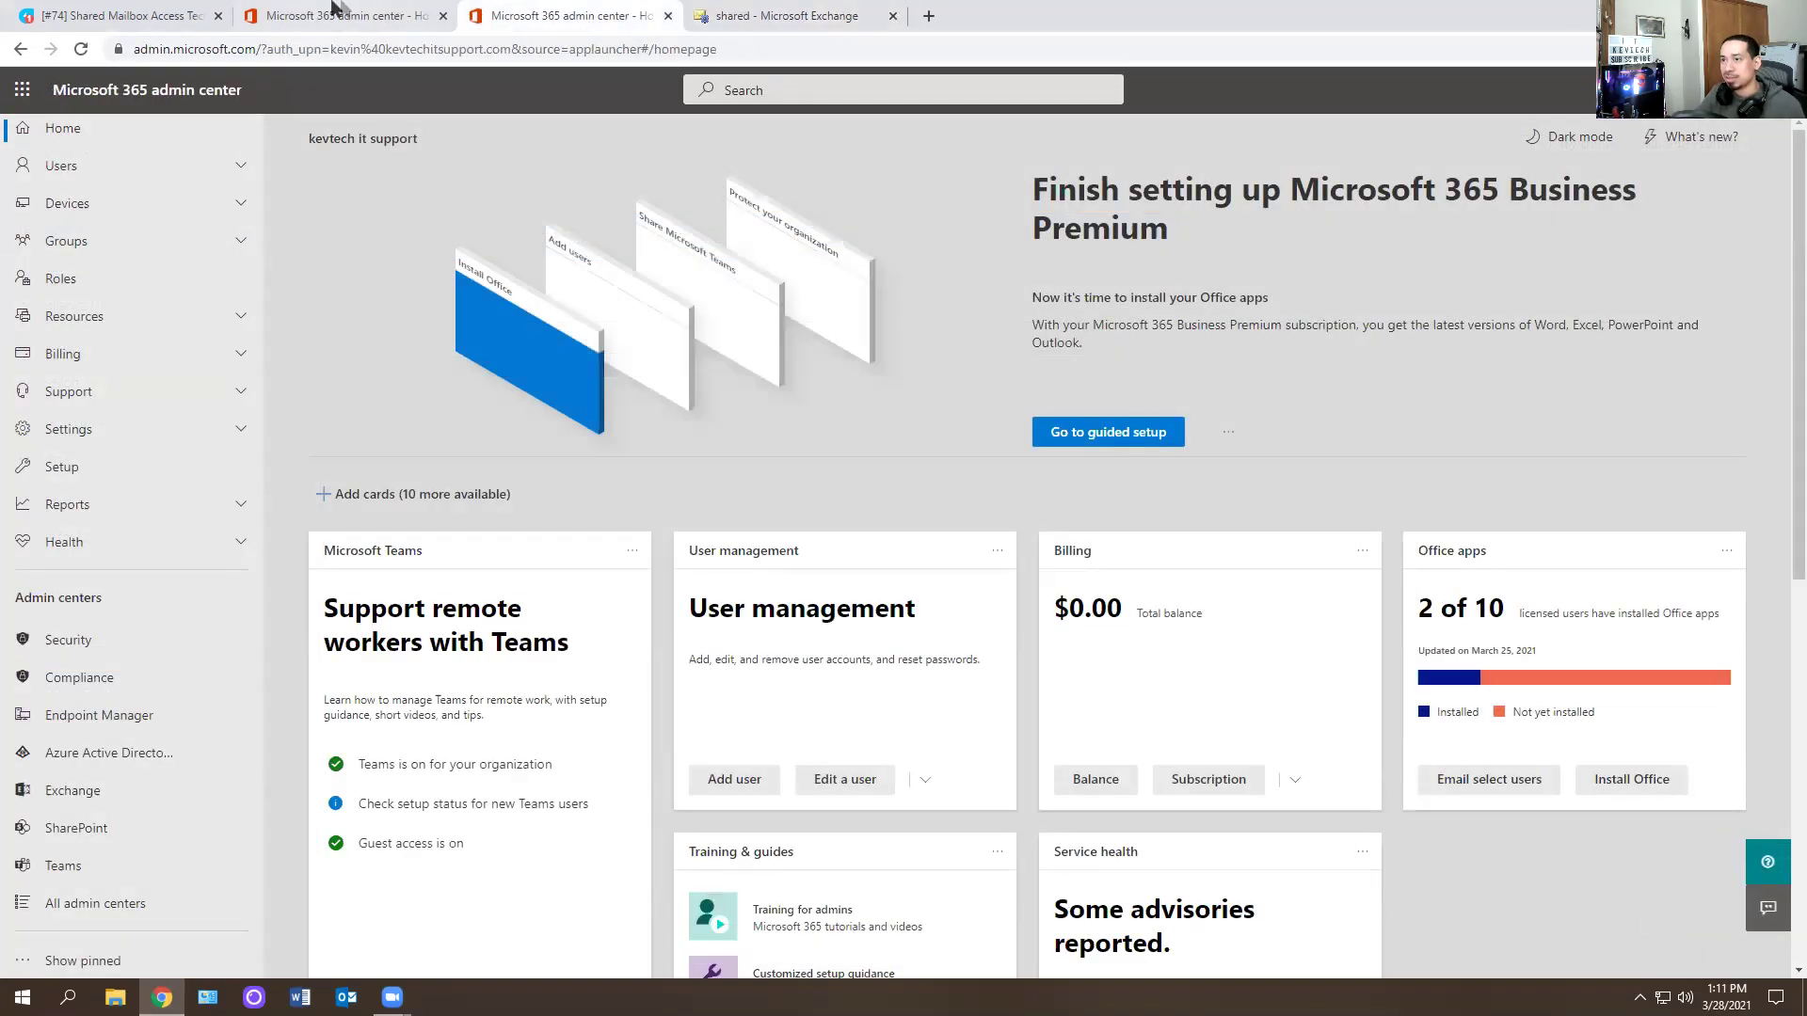
click(367, 16)
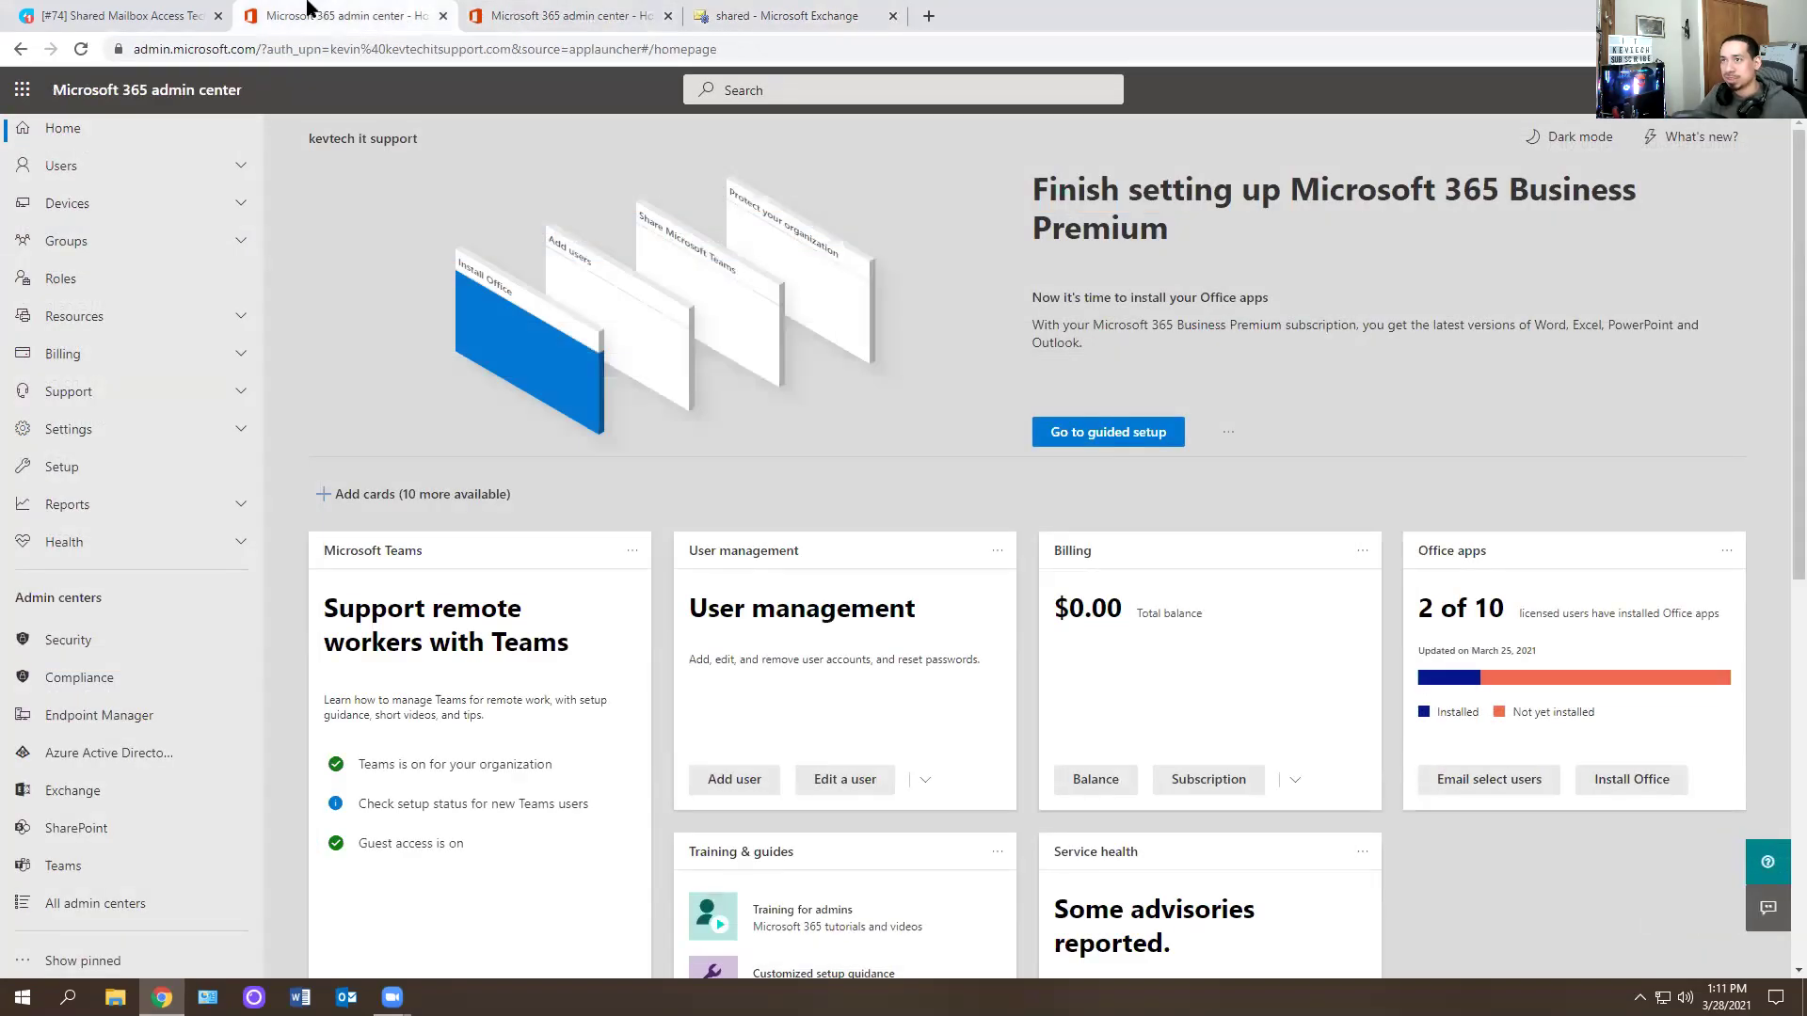
click(22, 89)
click(54, 209)
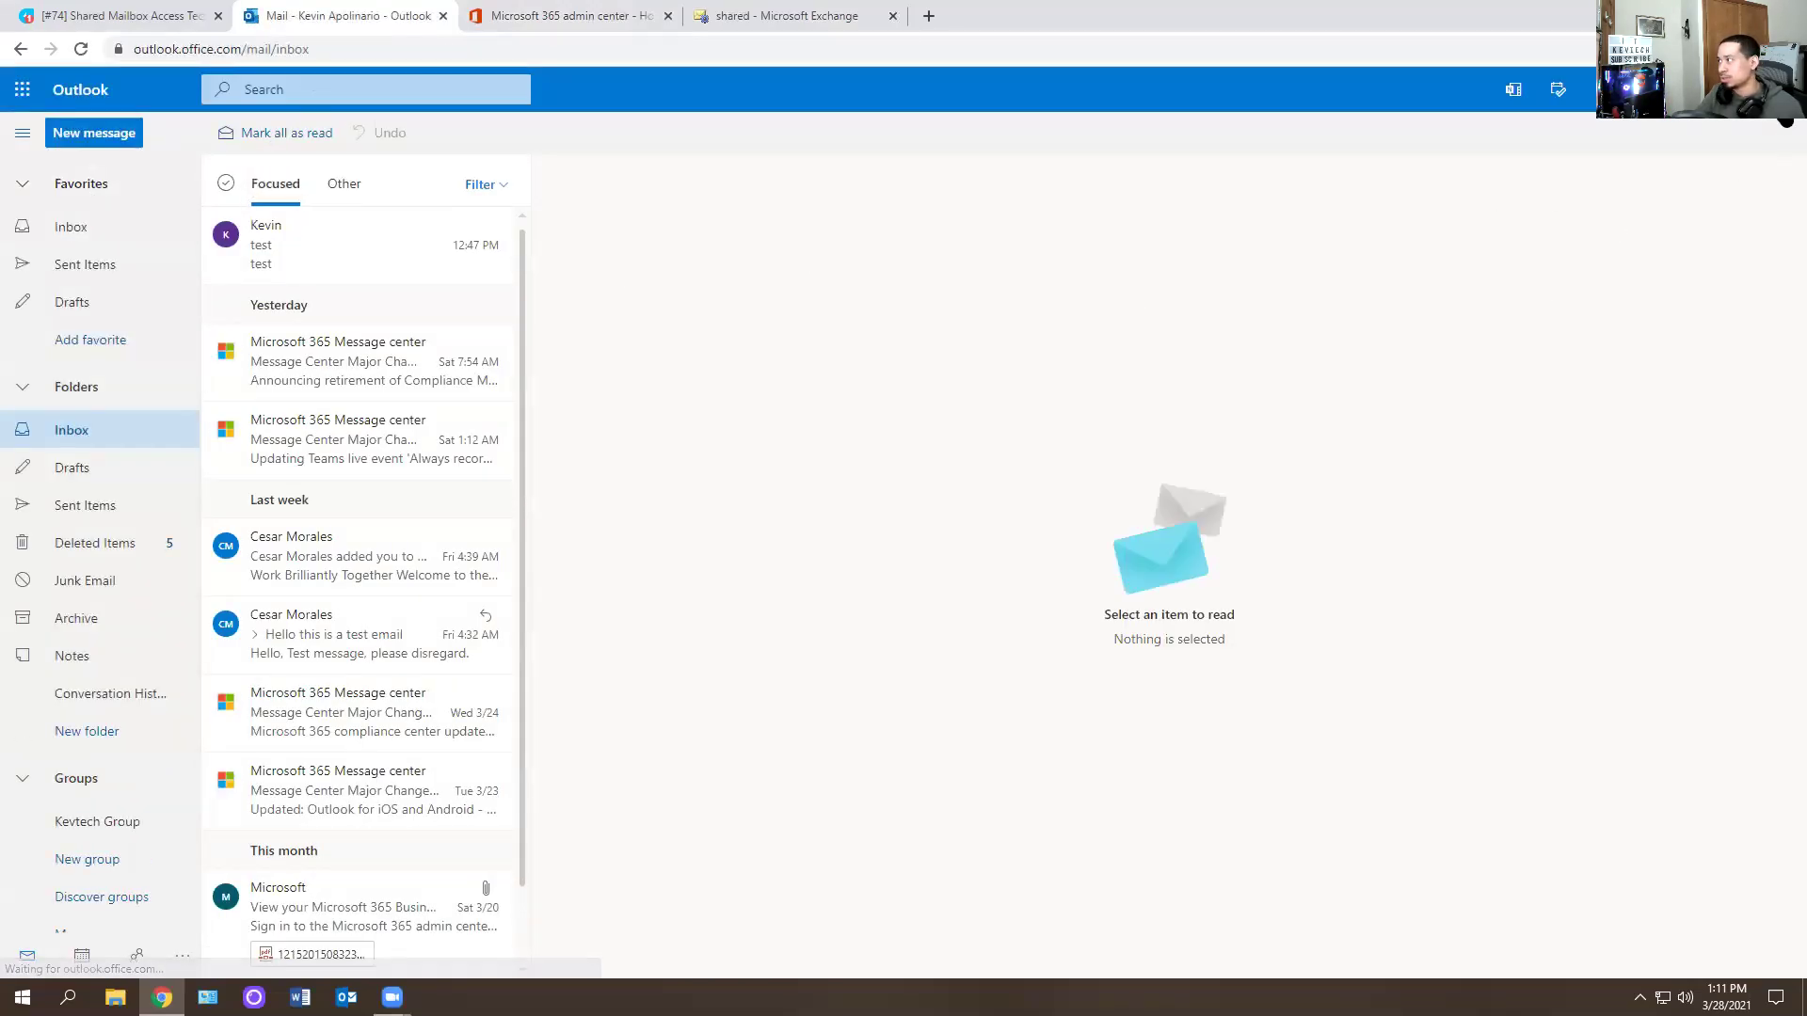
Step: Open the TechSupport shared mailbox in its own tab and start a new message there
click(1782, 90)
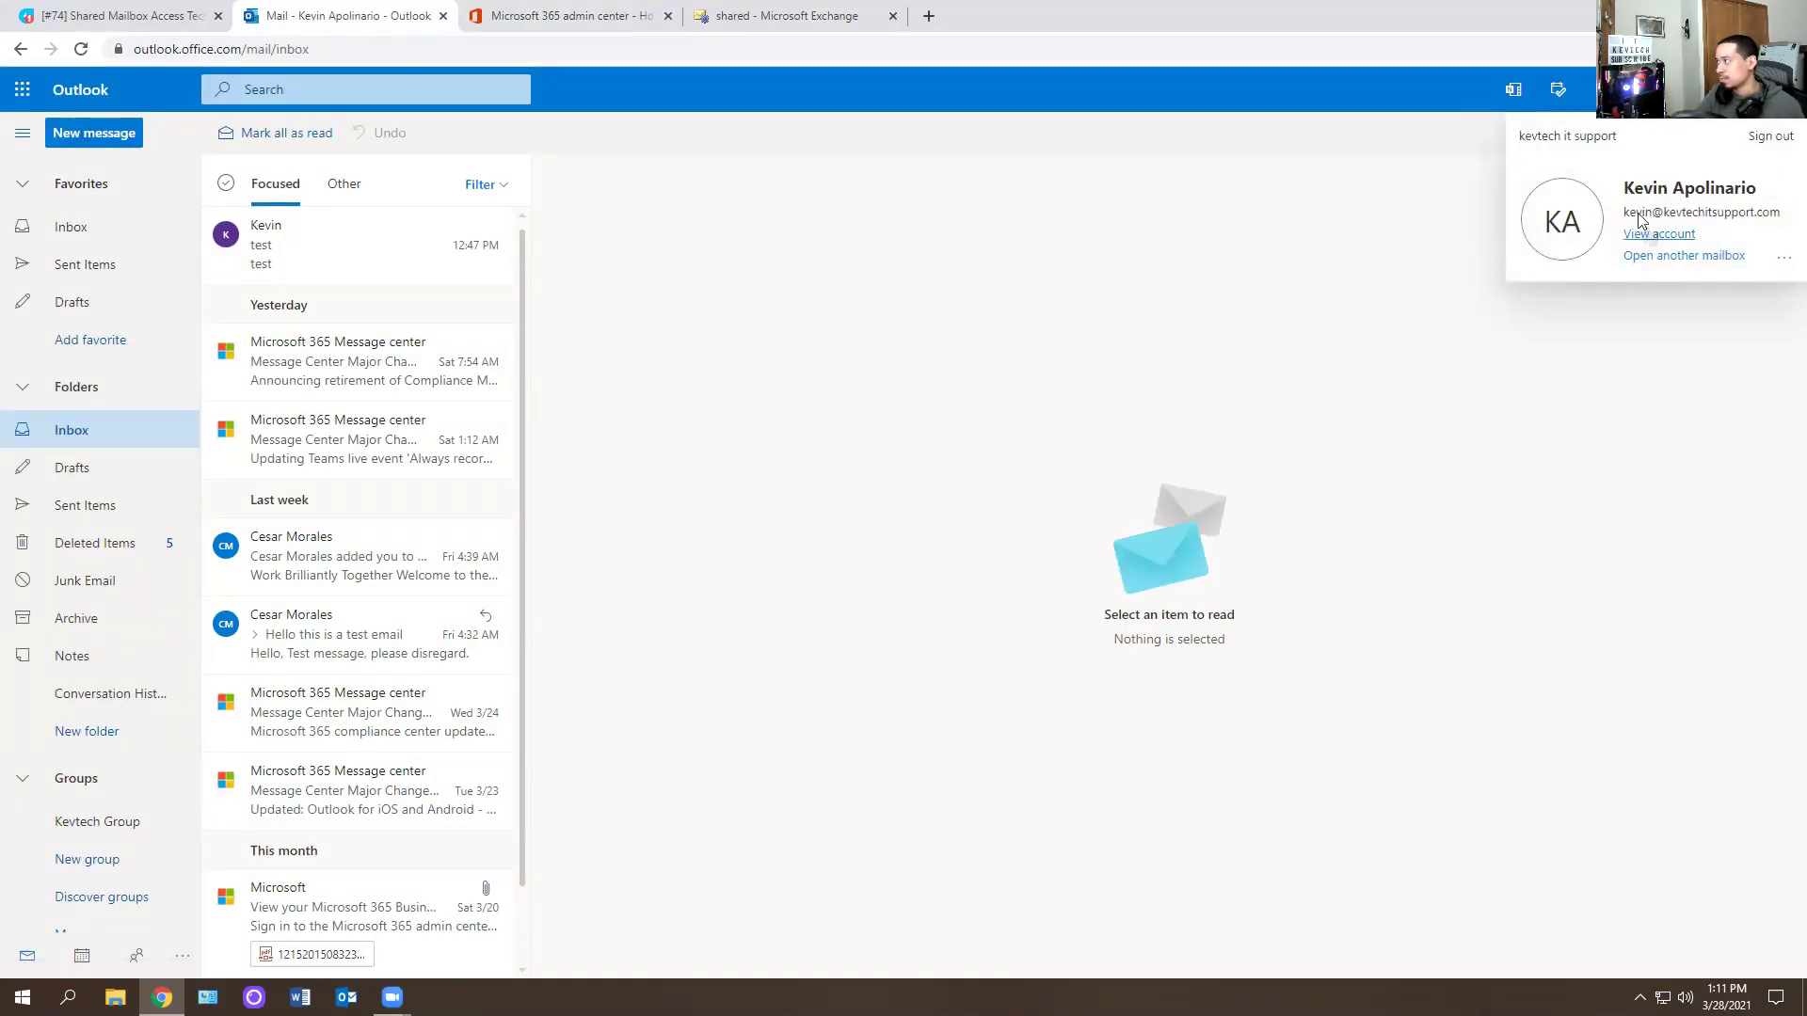
click(1703, 259)
text(te)
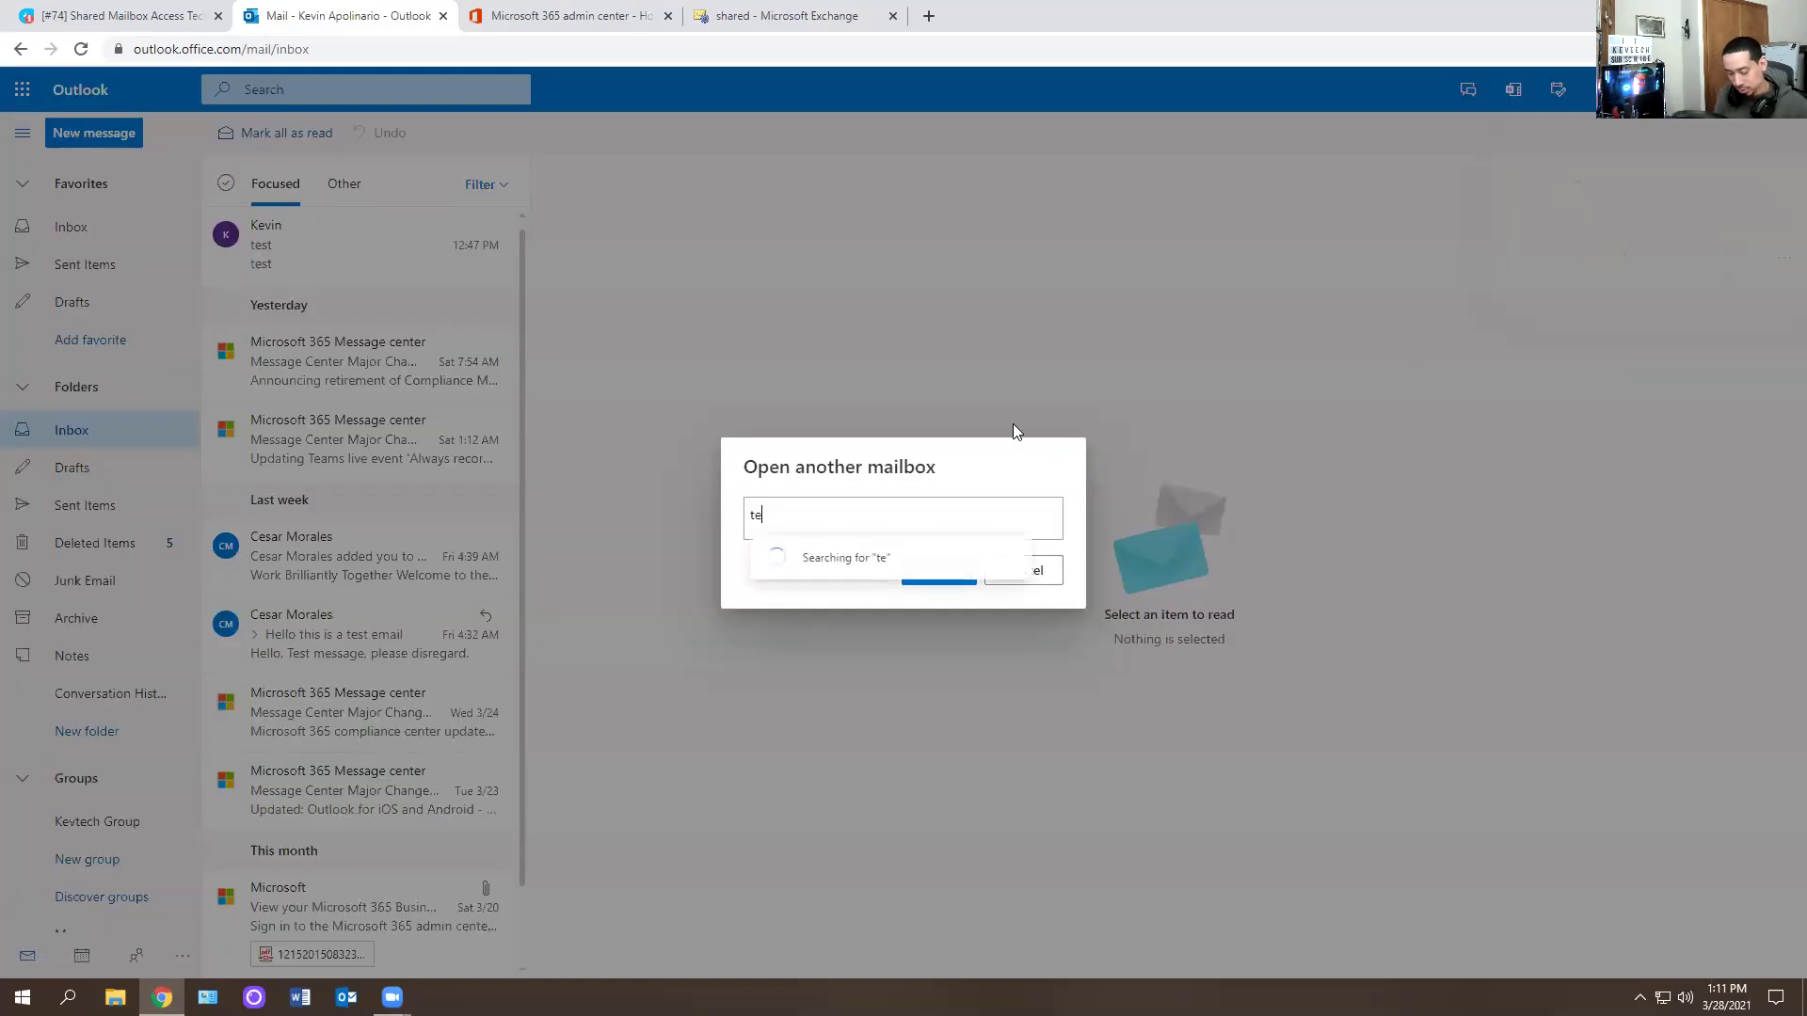
text(ch)
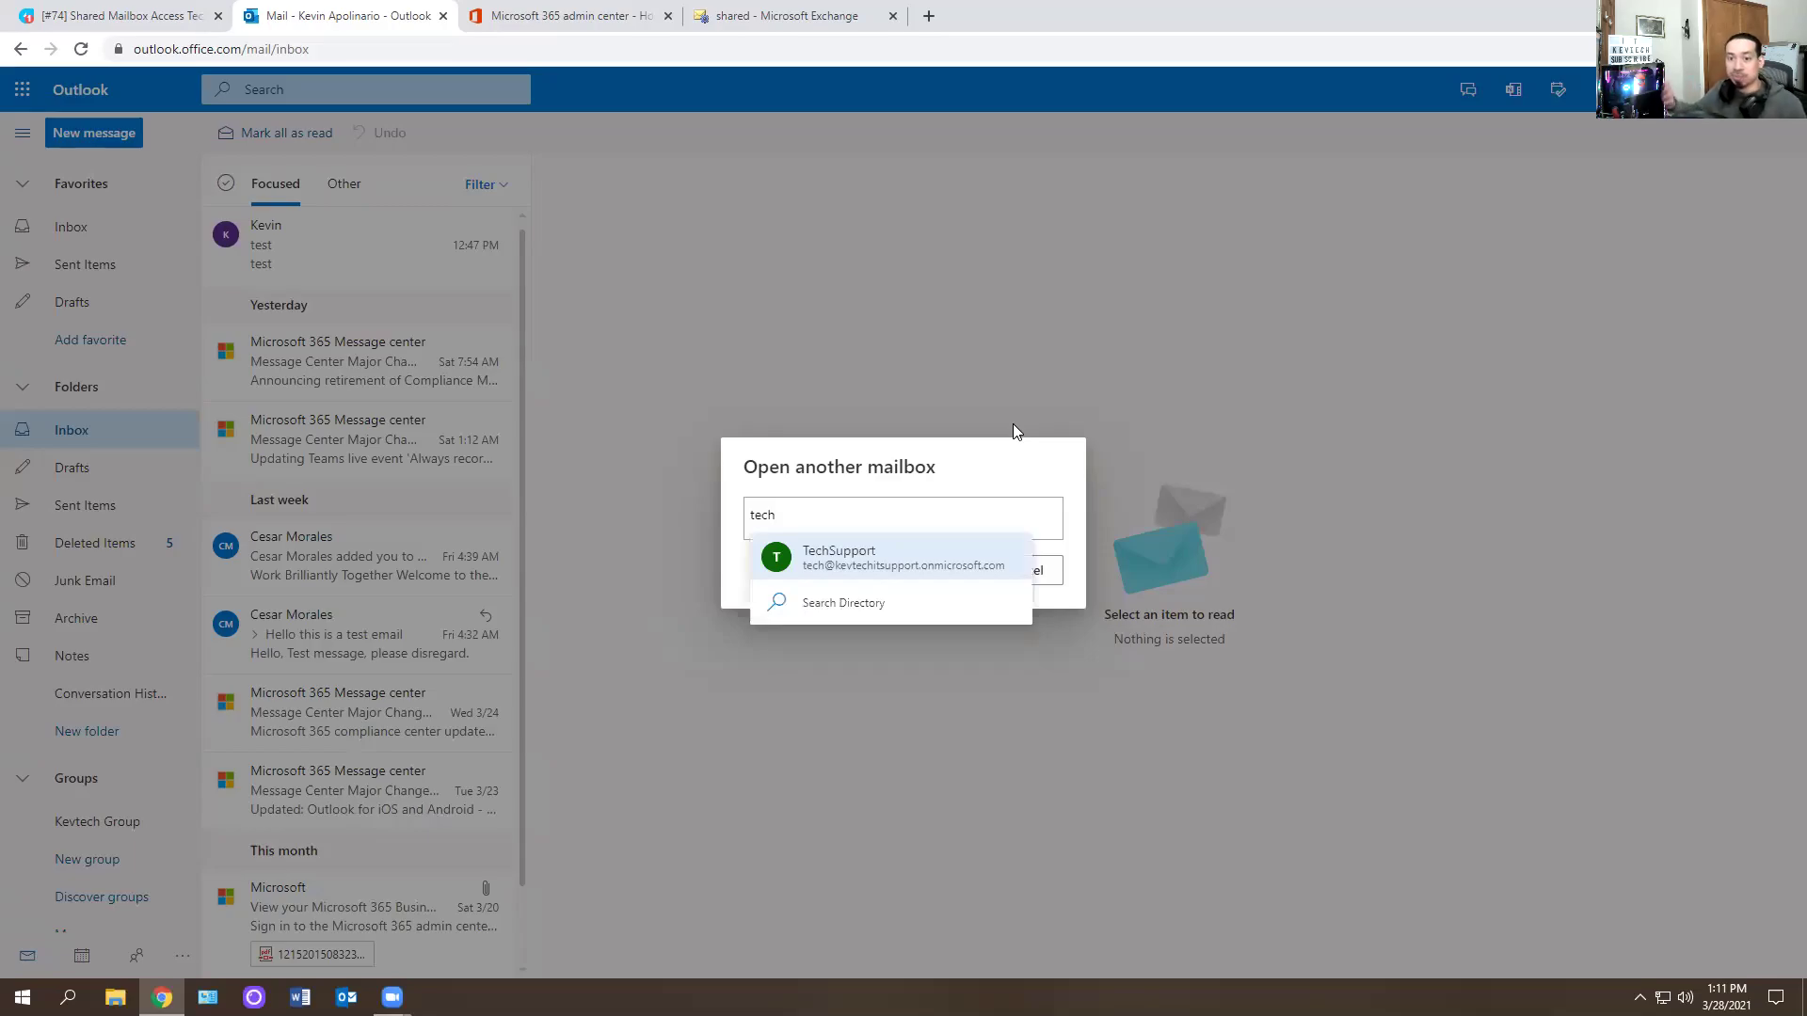
click(828, 576)
click(938, 573)
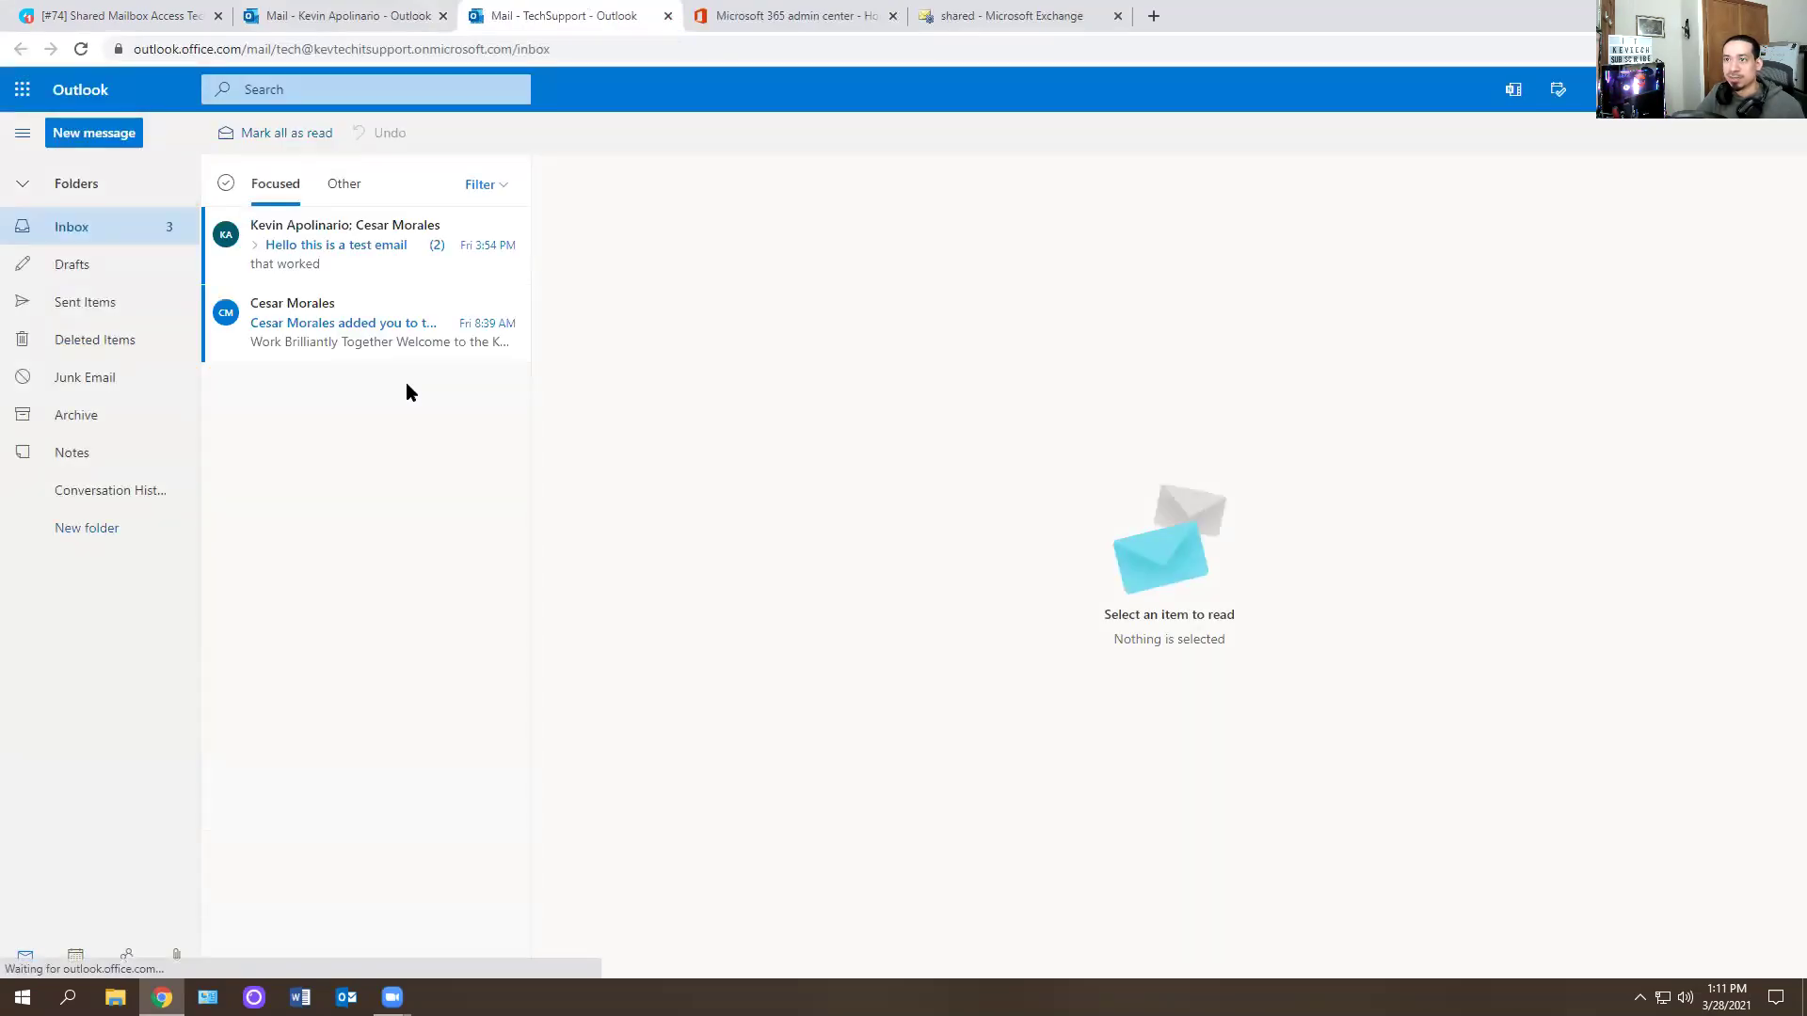
click(1779, 90)
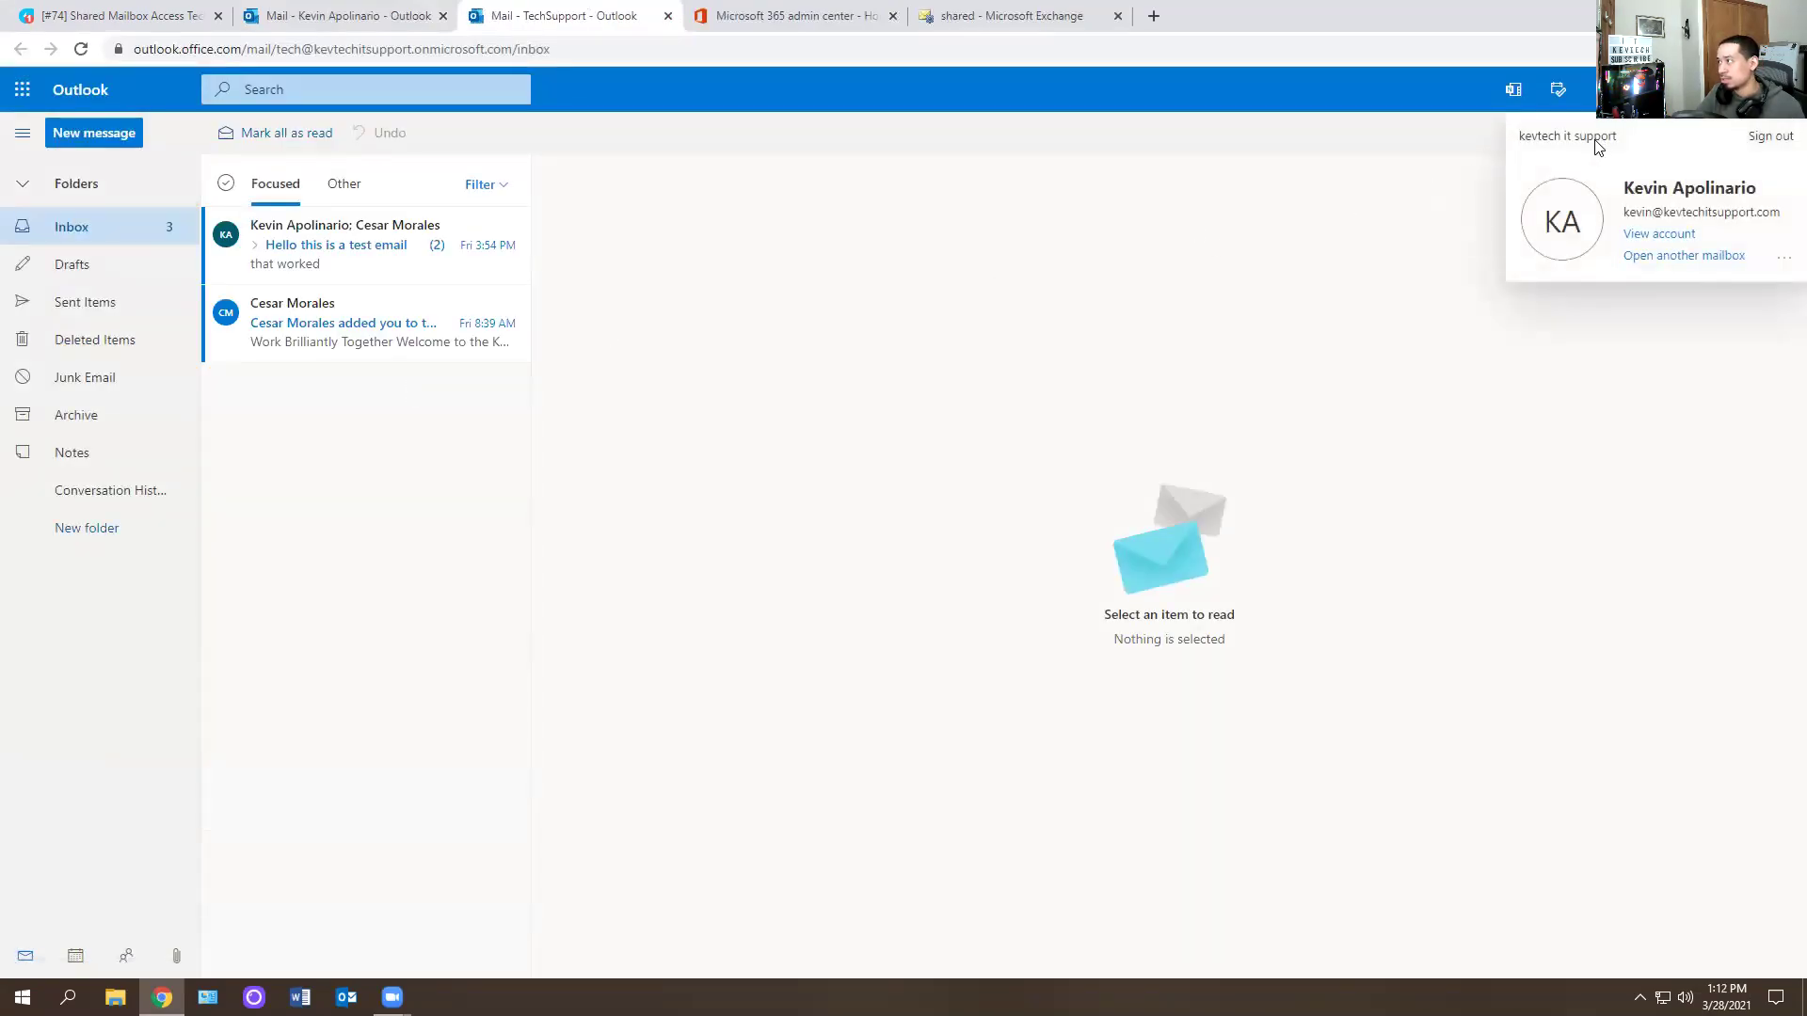
click(693, 407)
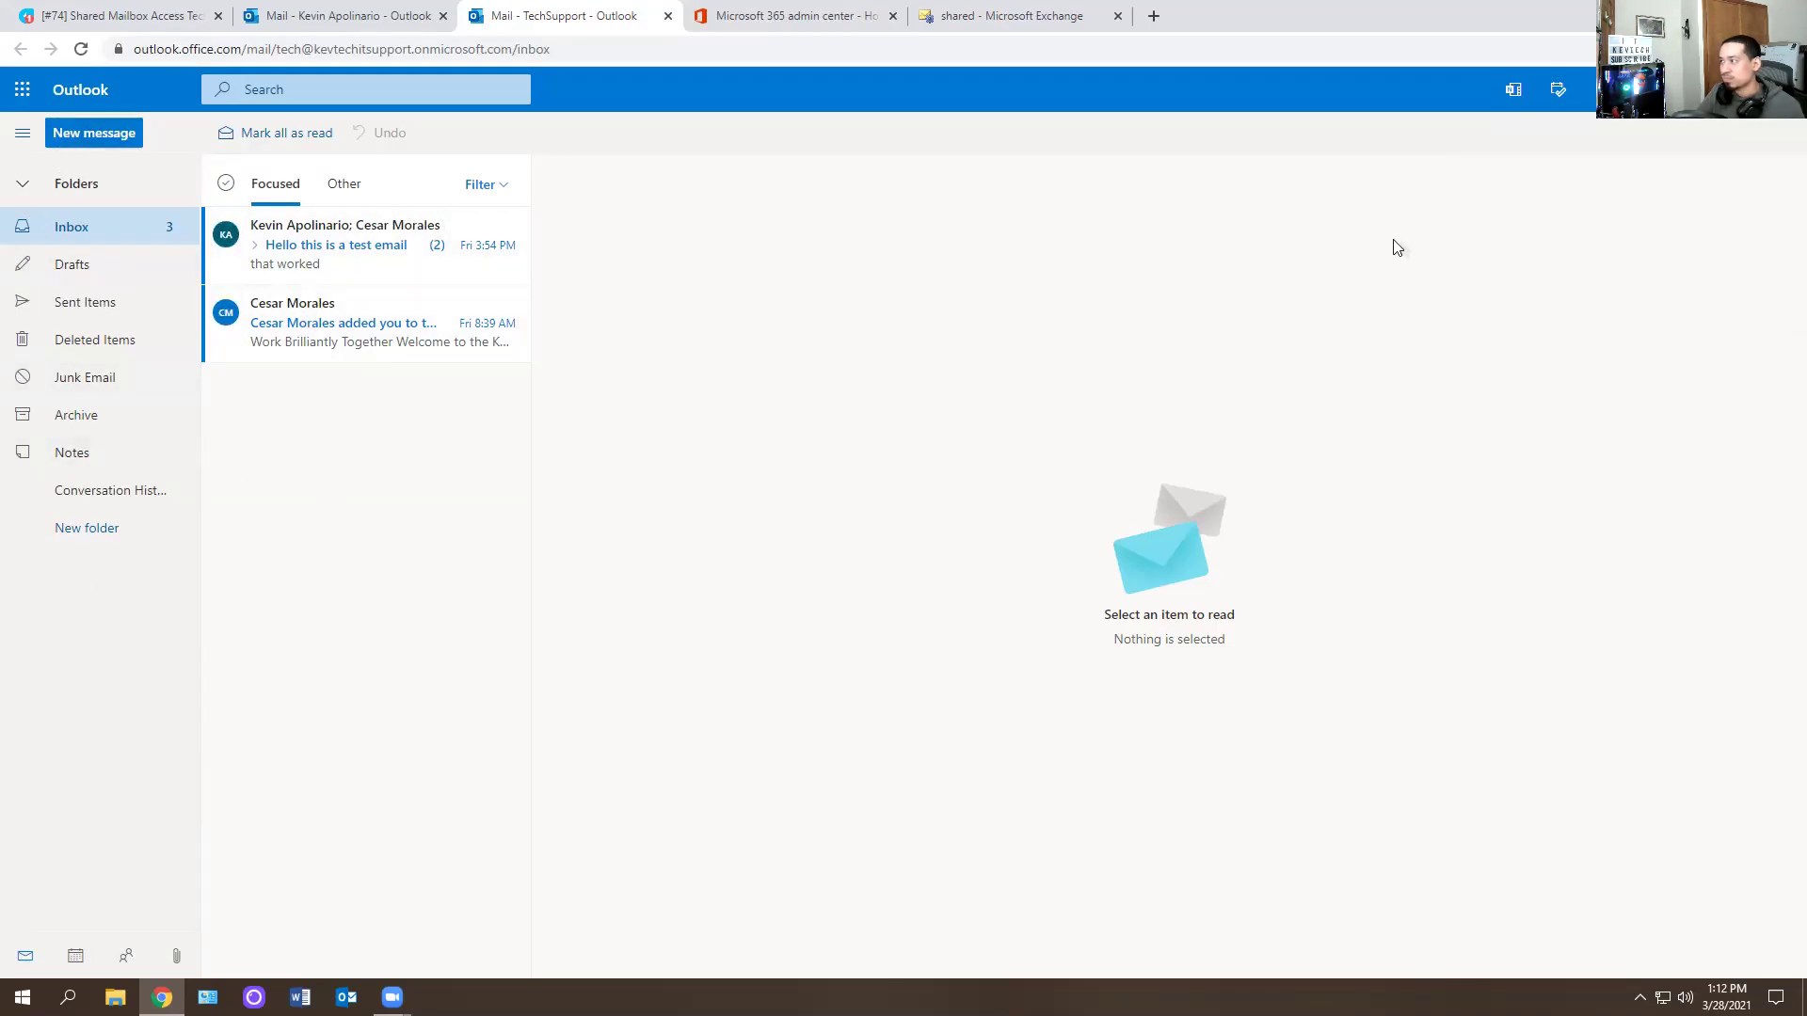
click(106, 132)
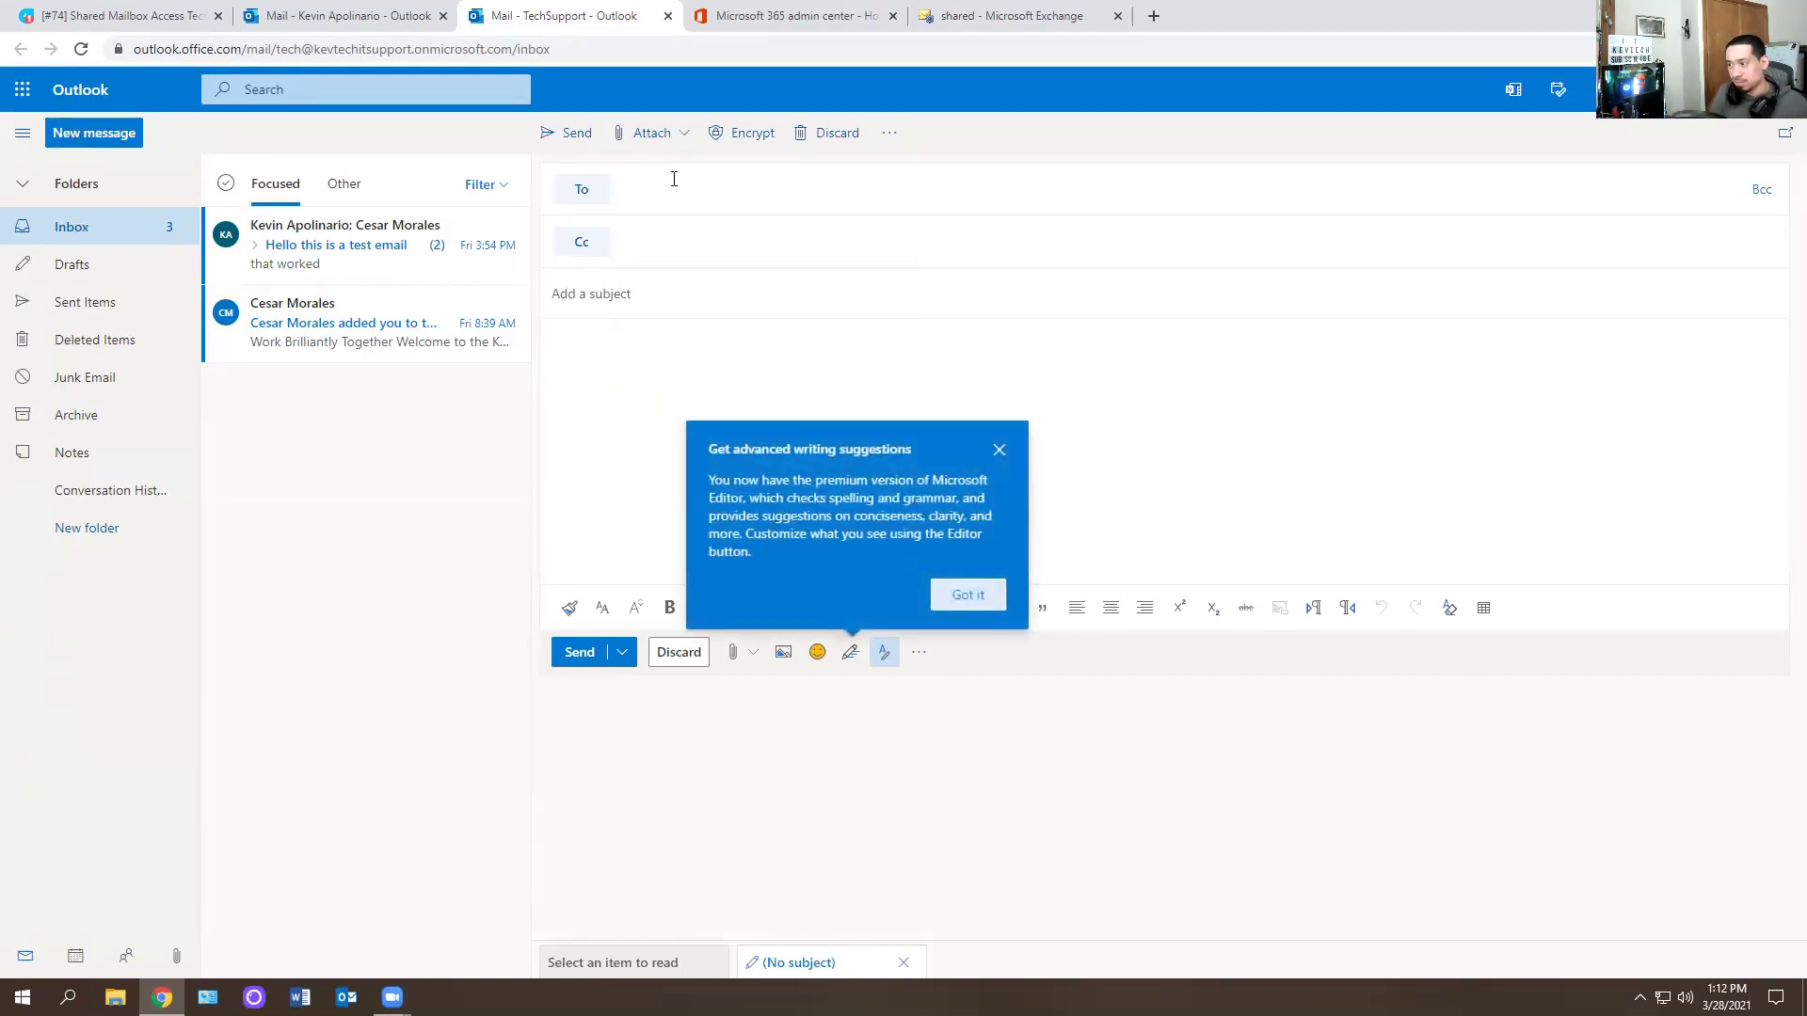
Step: Send a message with subject 'test' from TechSupport to the requesting user
click(941, 594)
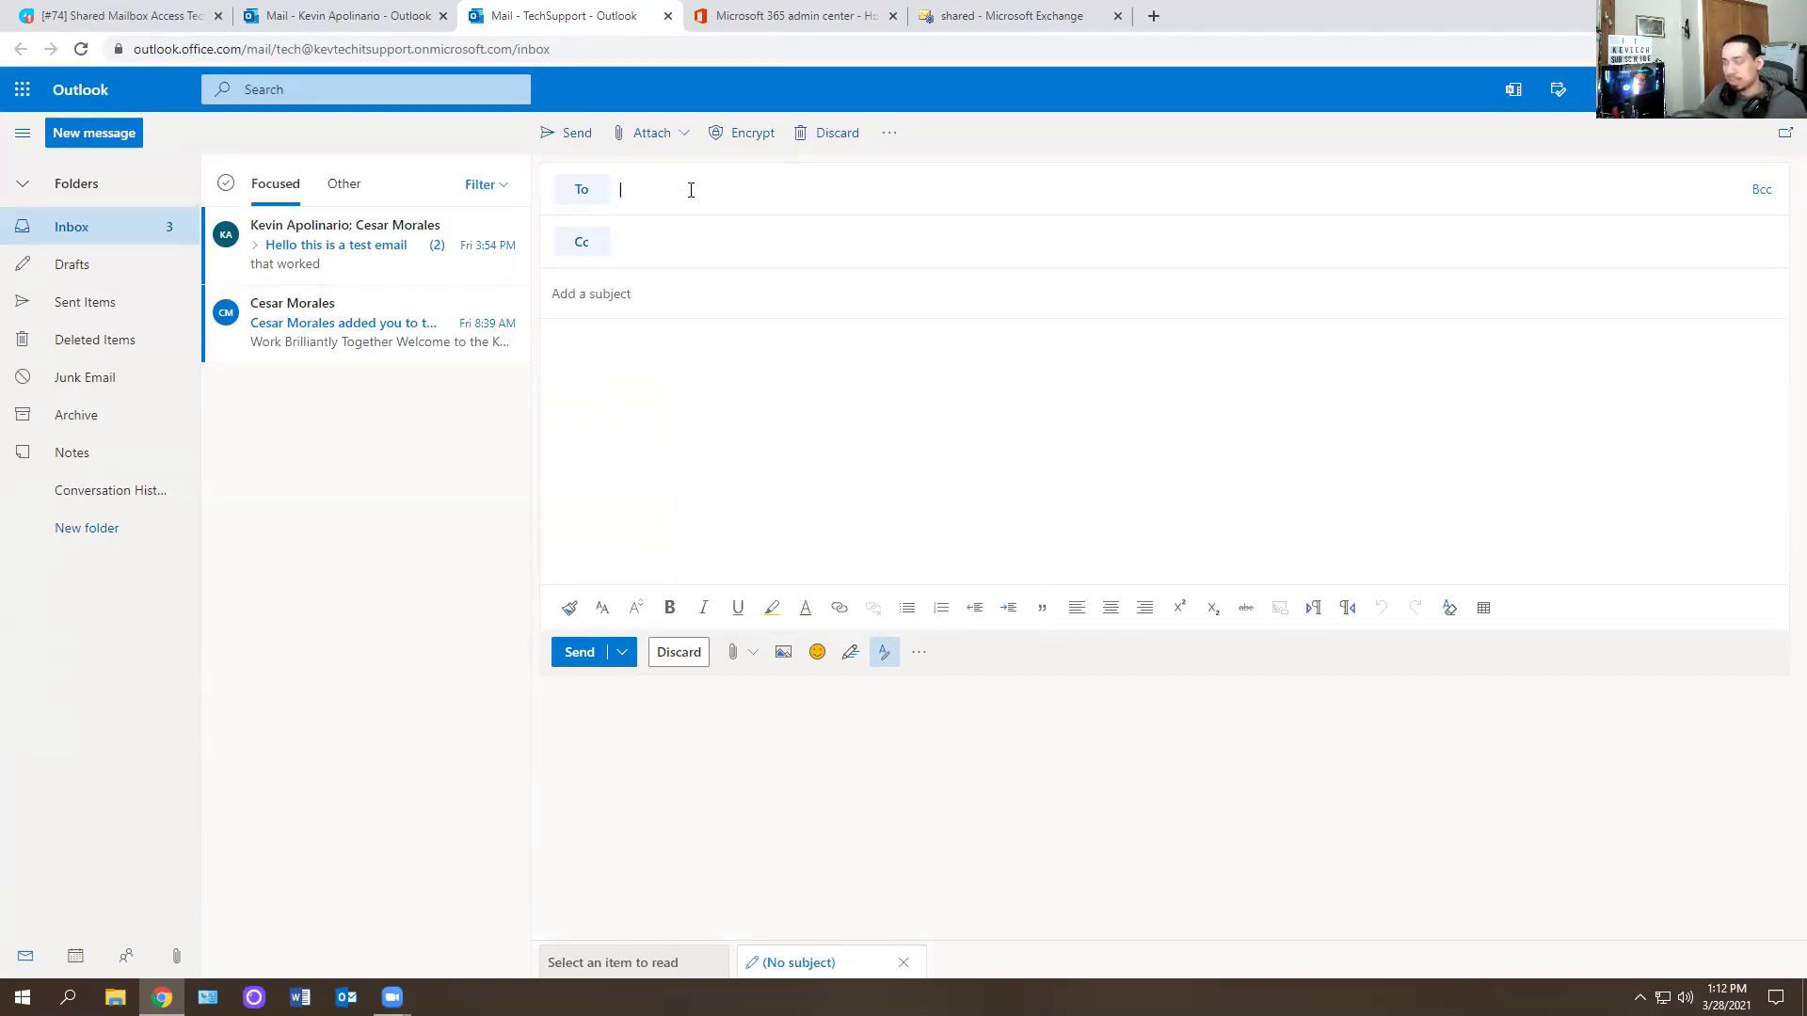
text(kevin)
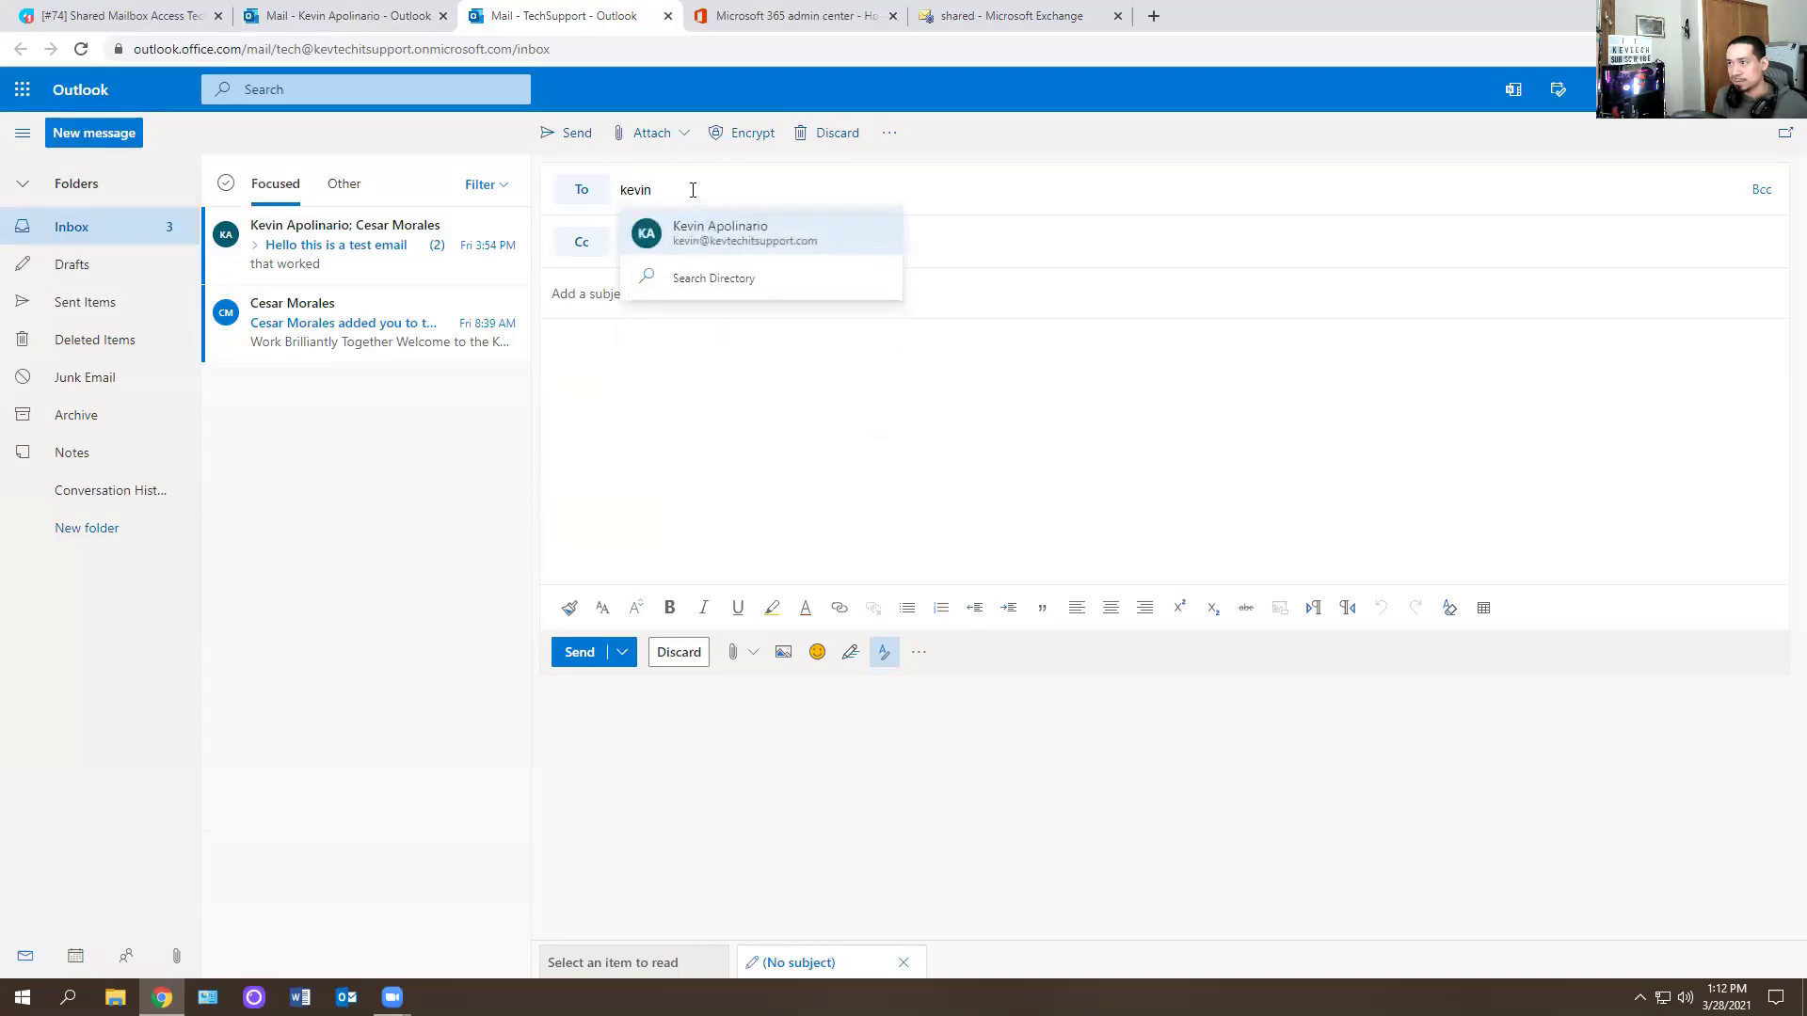
key(Return)
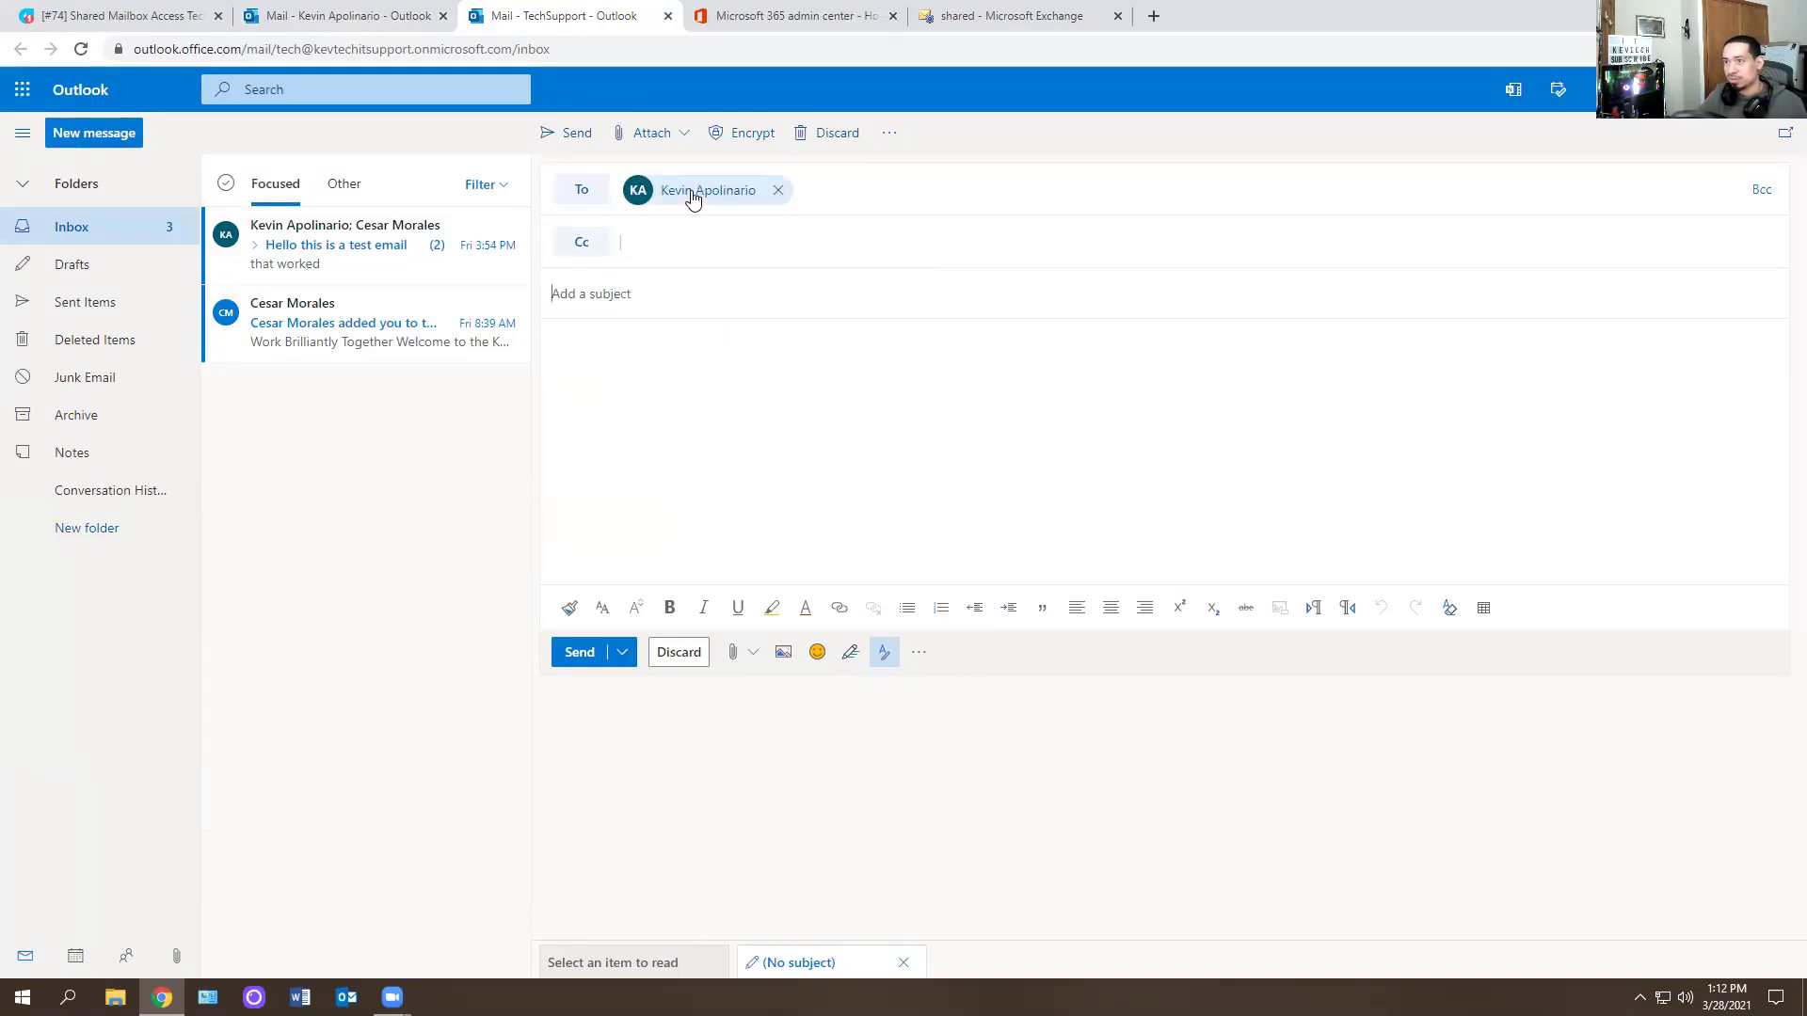
click(711, 301)
text(test)
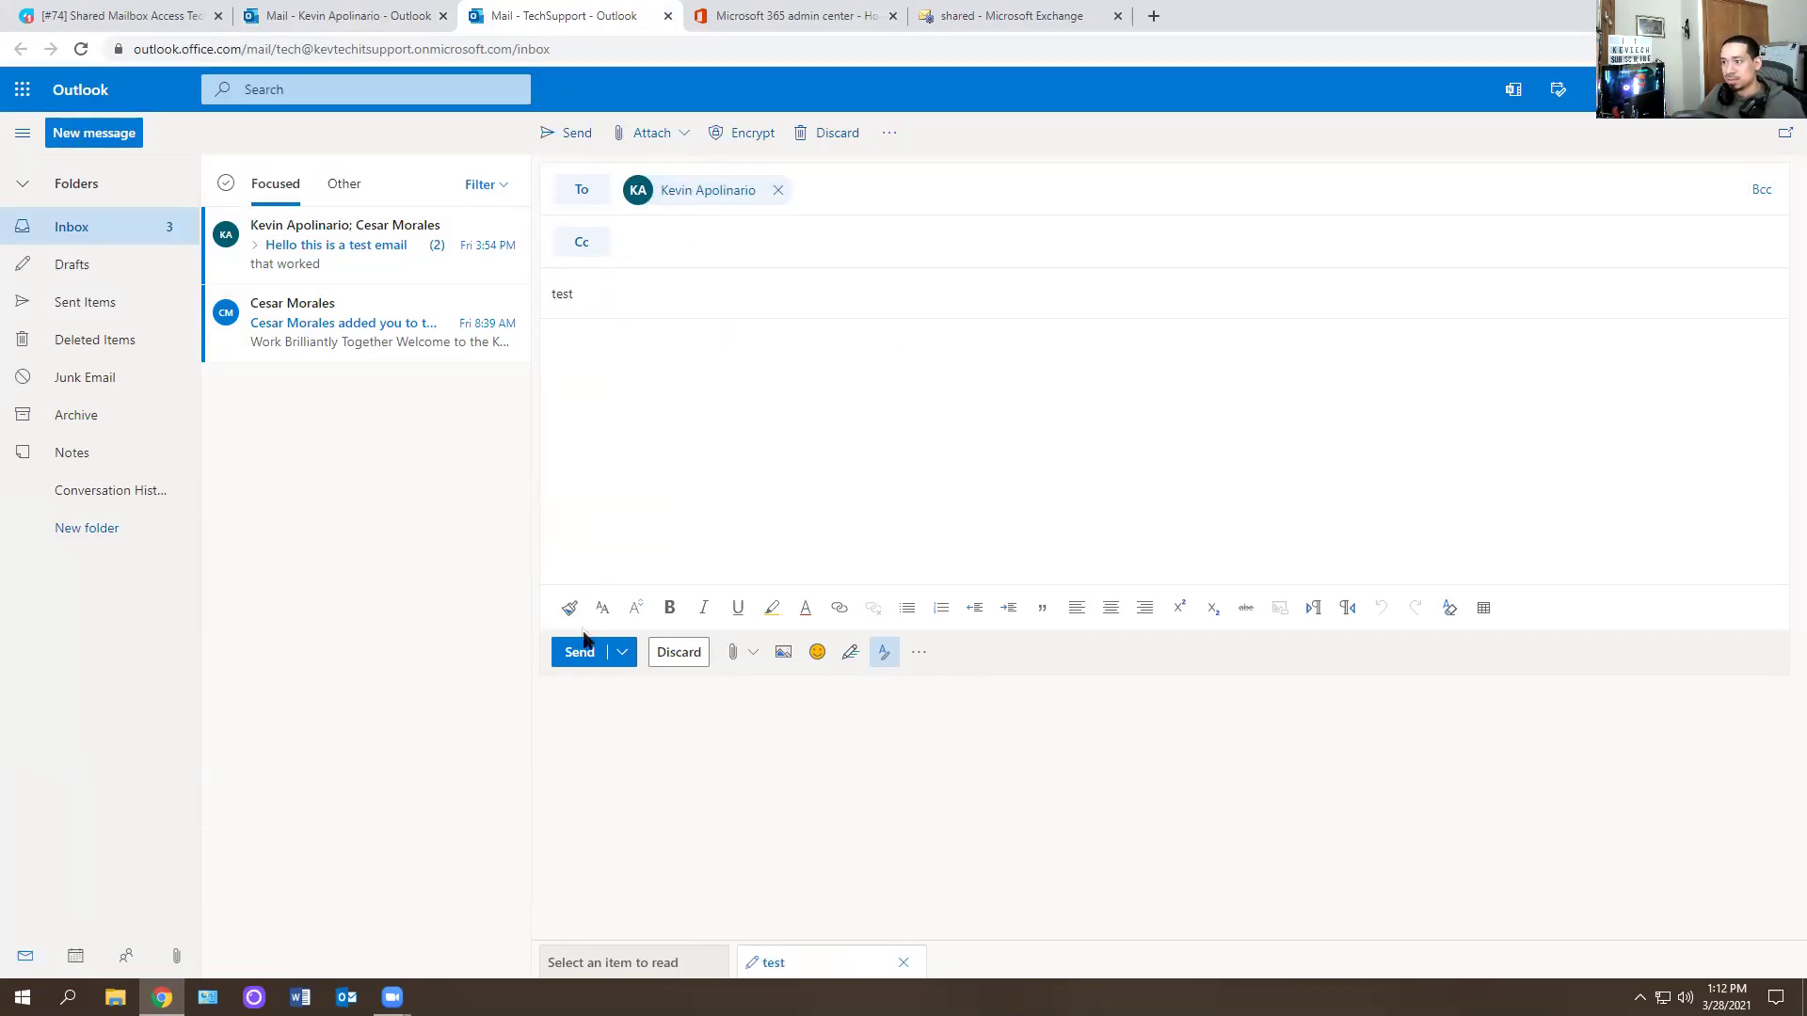
click(579, 652)
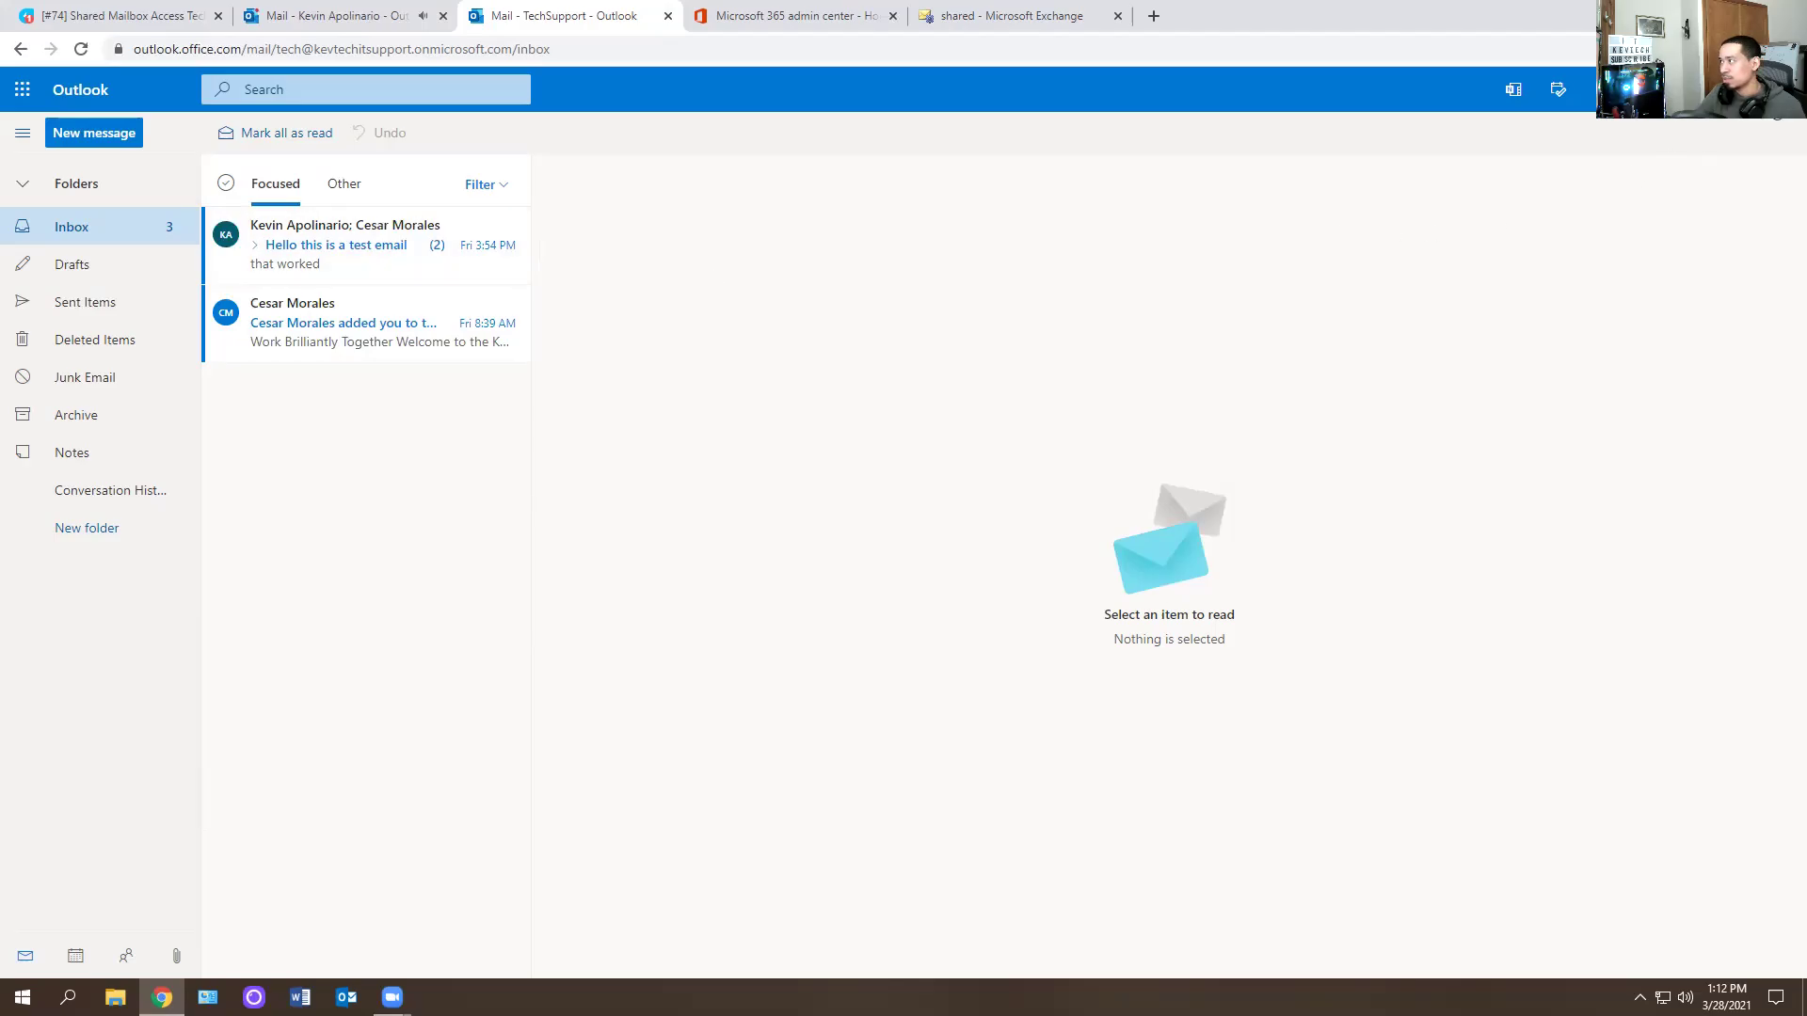
click(1774, 91)
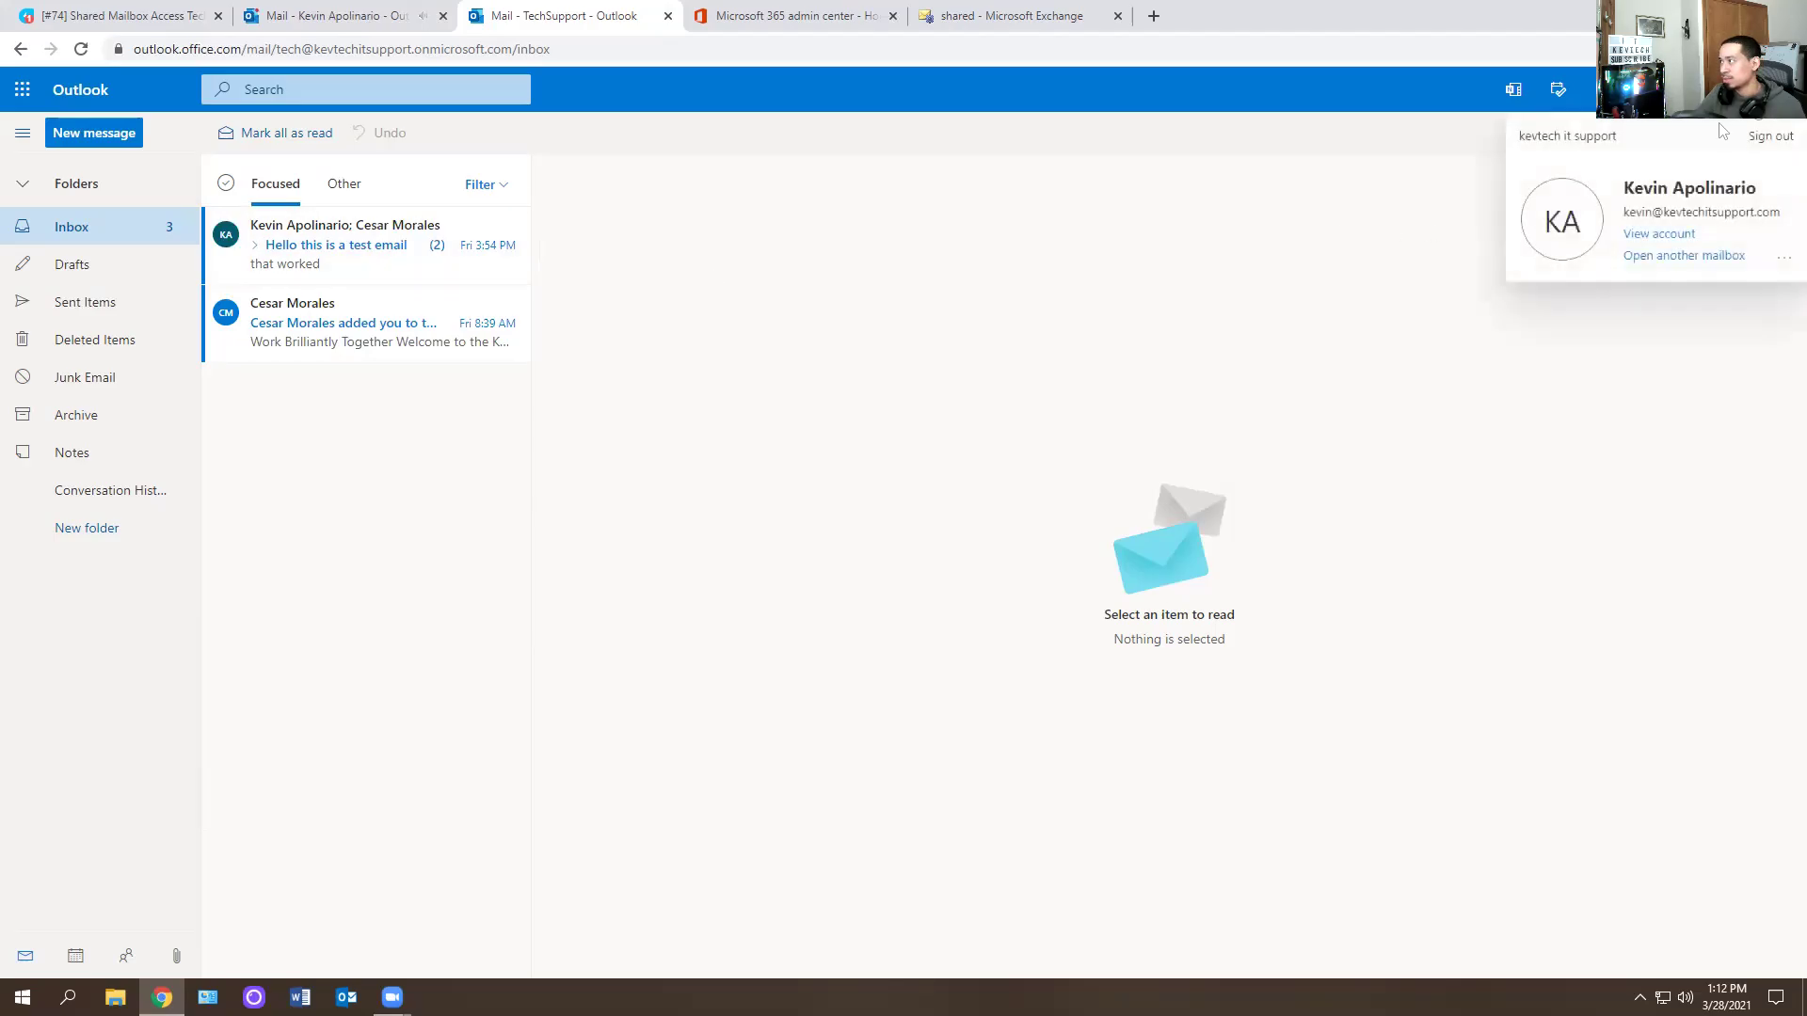
Step: Open the requesting user's mailbox, read the 'test' message and check TechSupport's sender card
click(1658, 255)
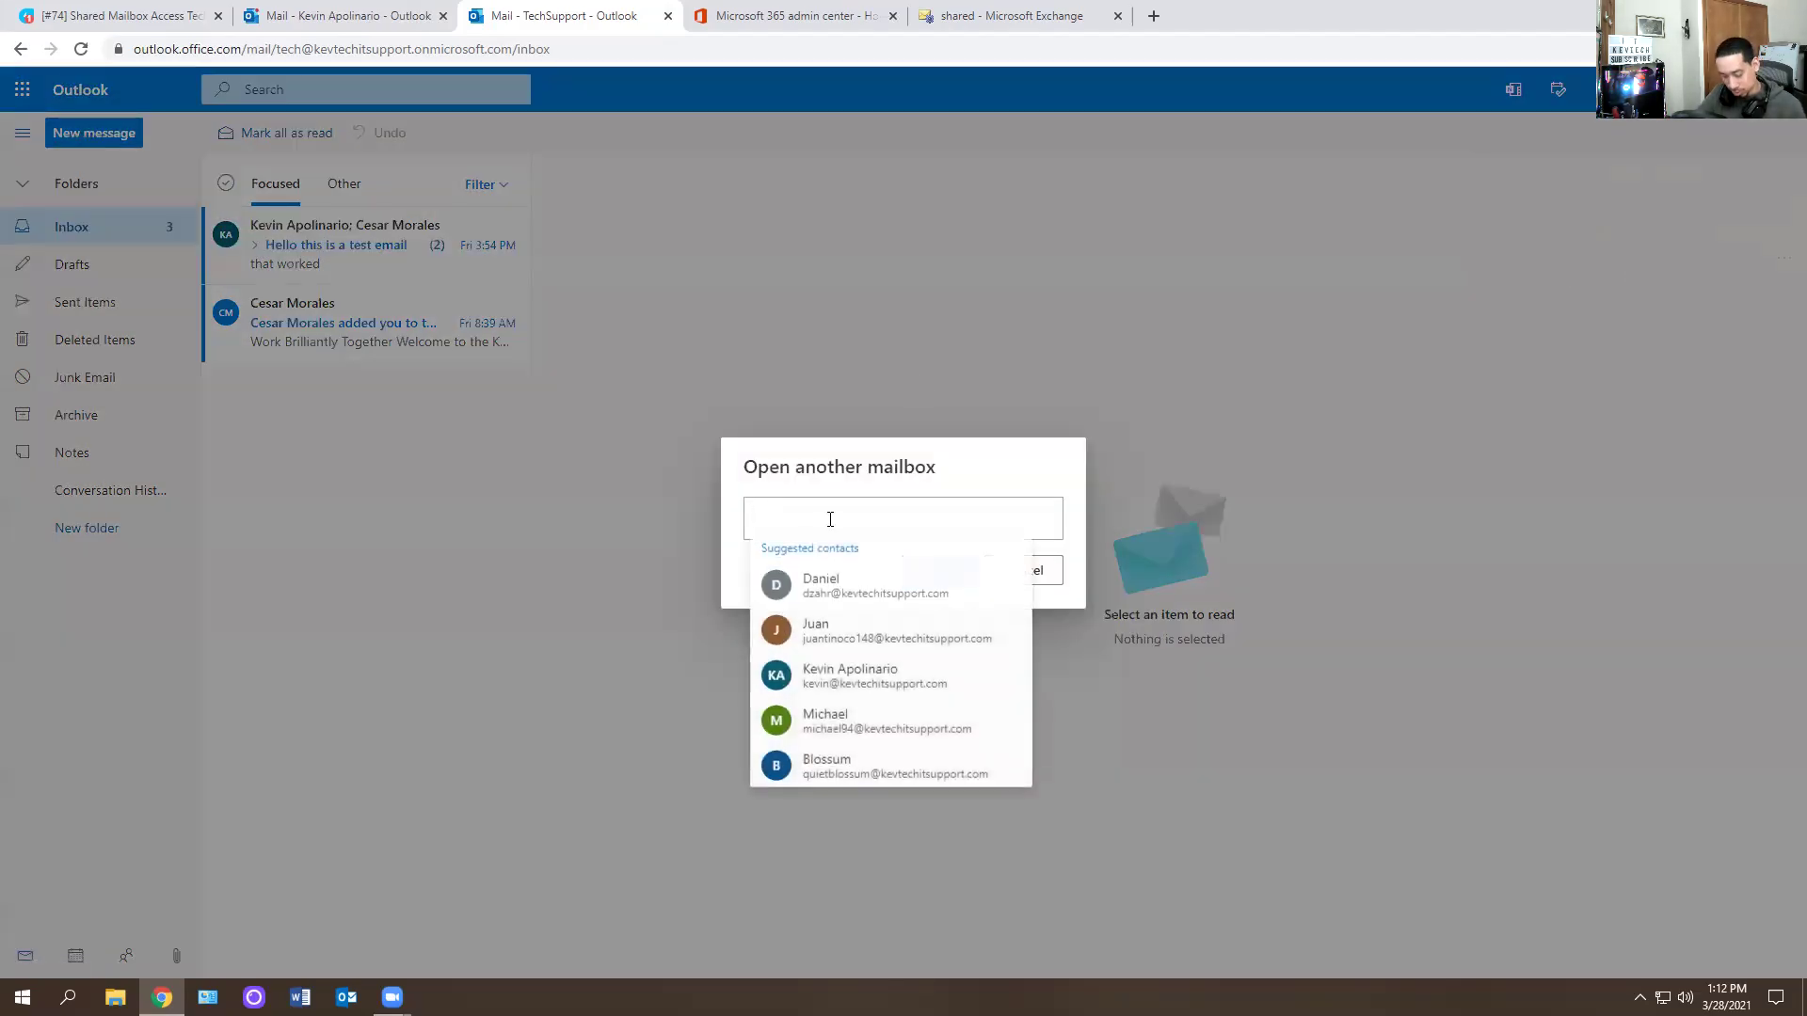
text(ke)
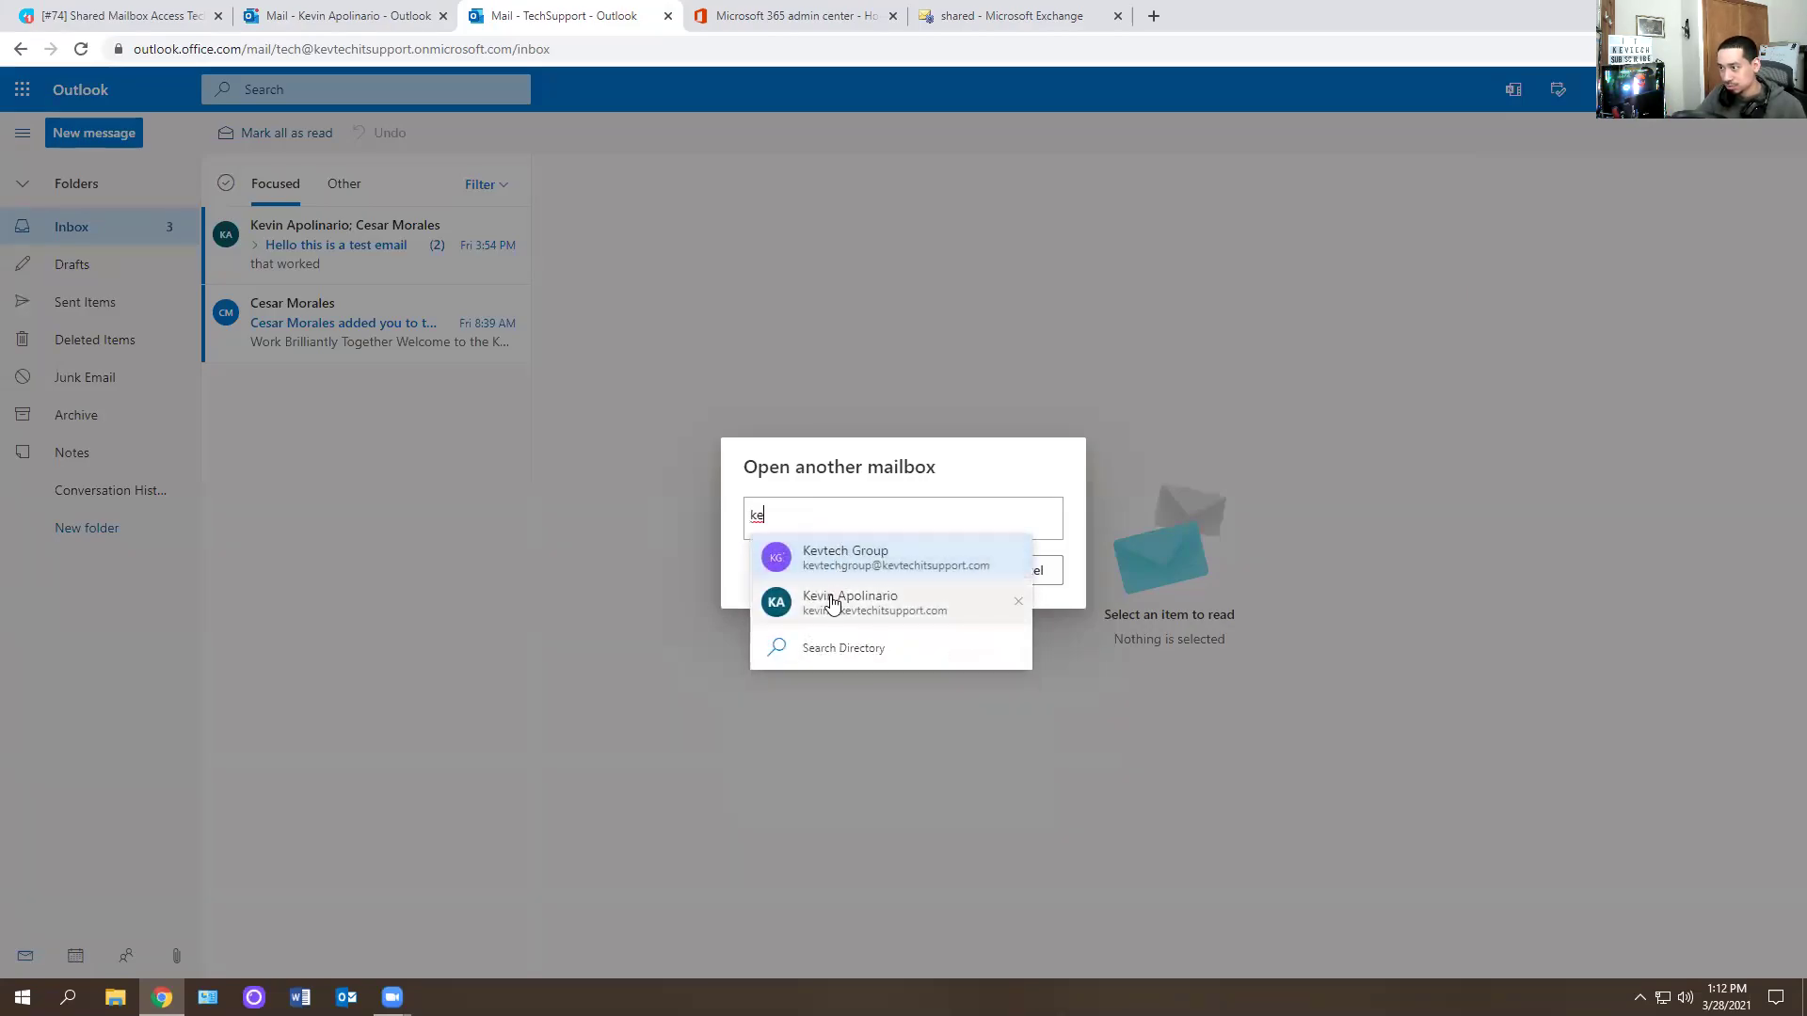
click(821, 619)
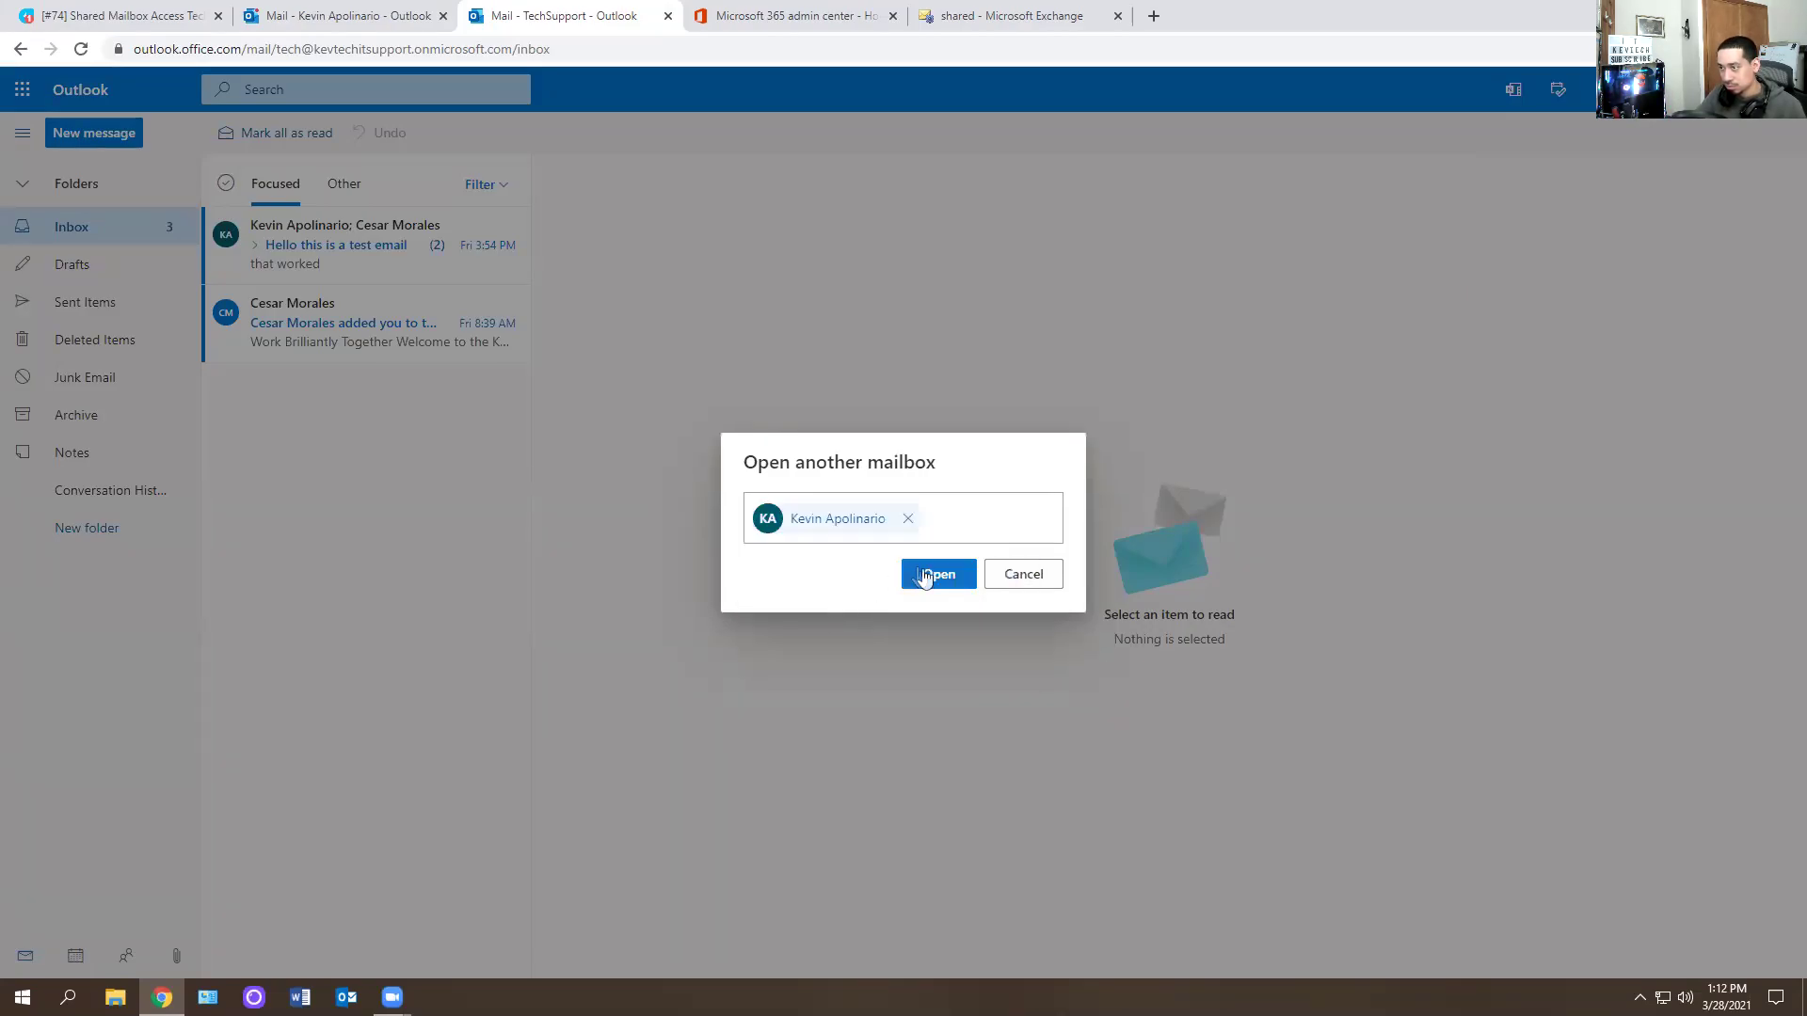
click(927, 570)
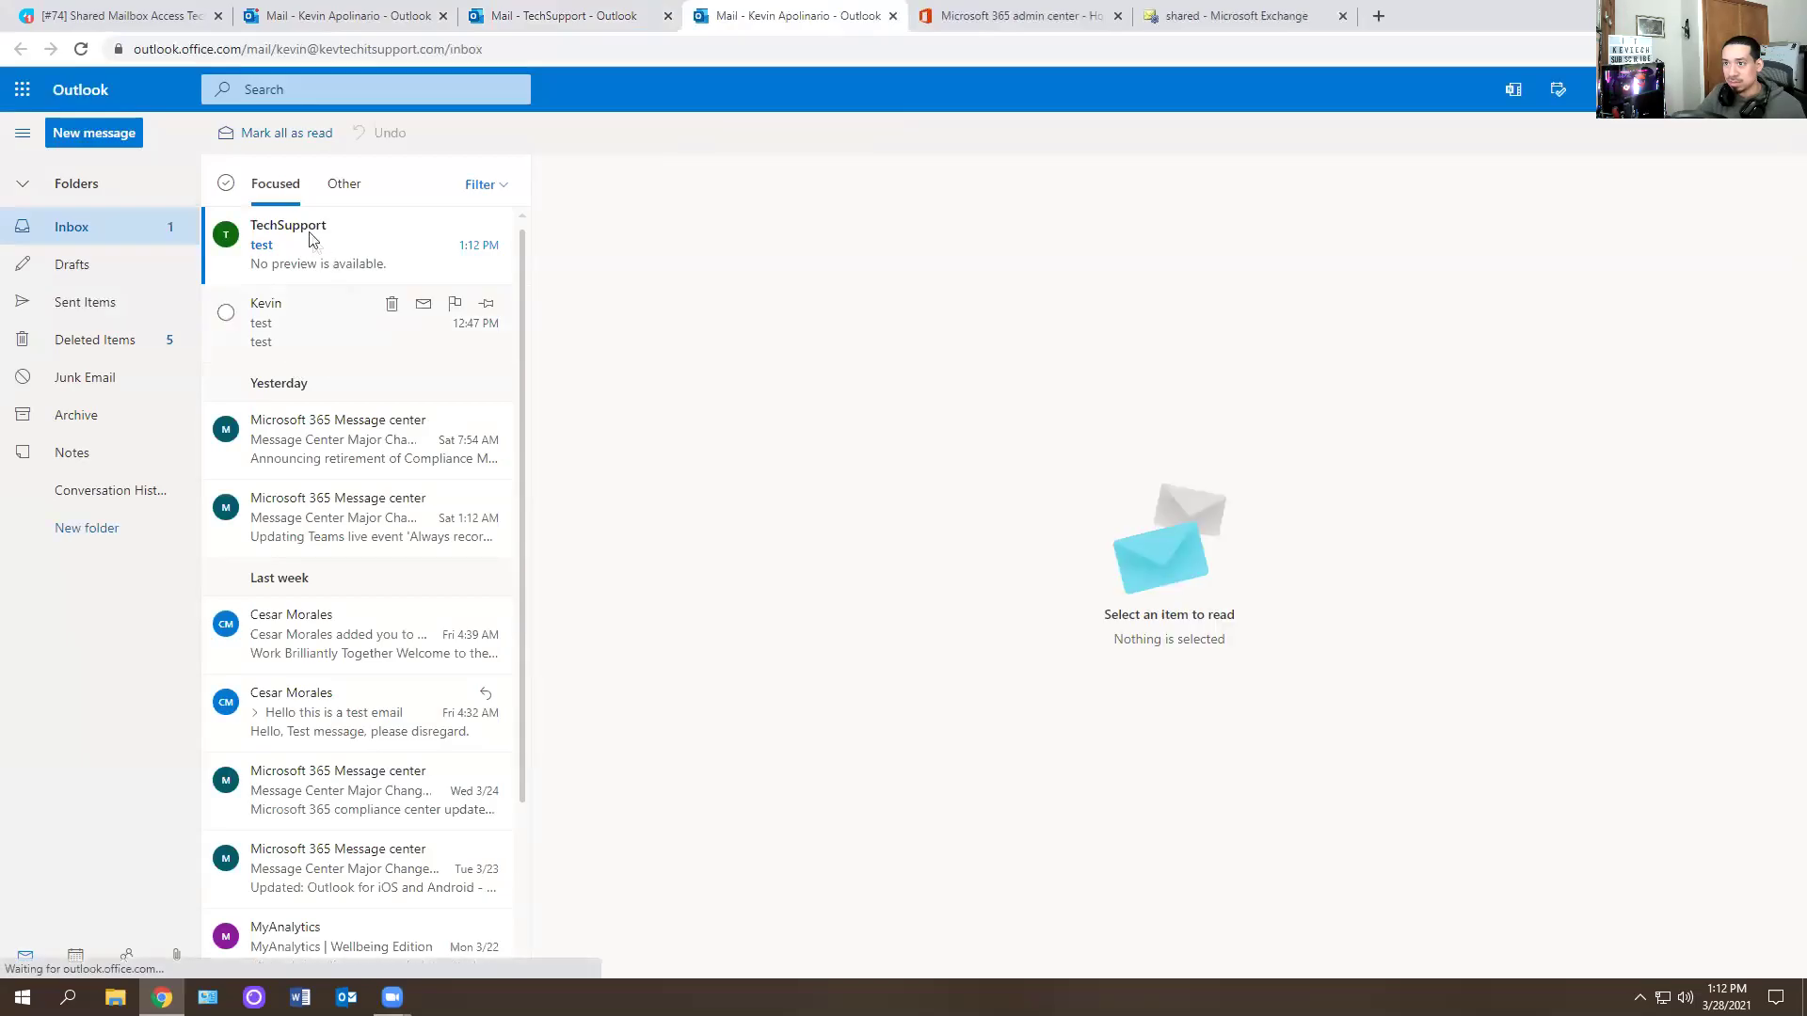
click(314, 243)
click(657, 226)
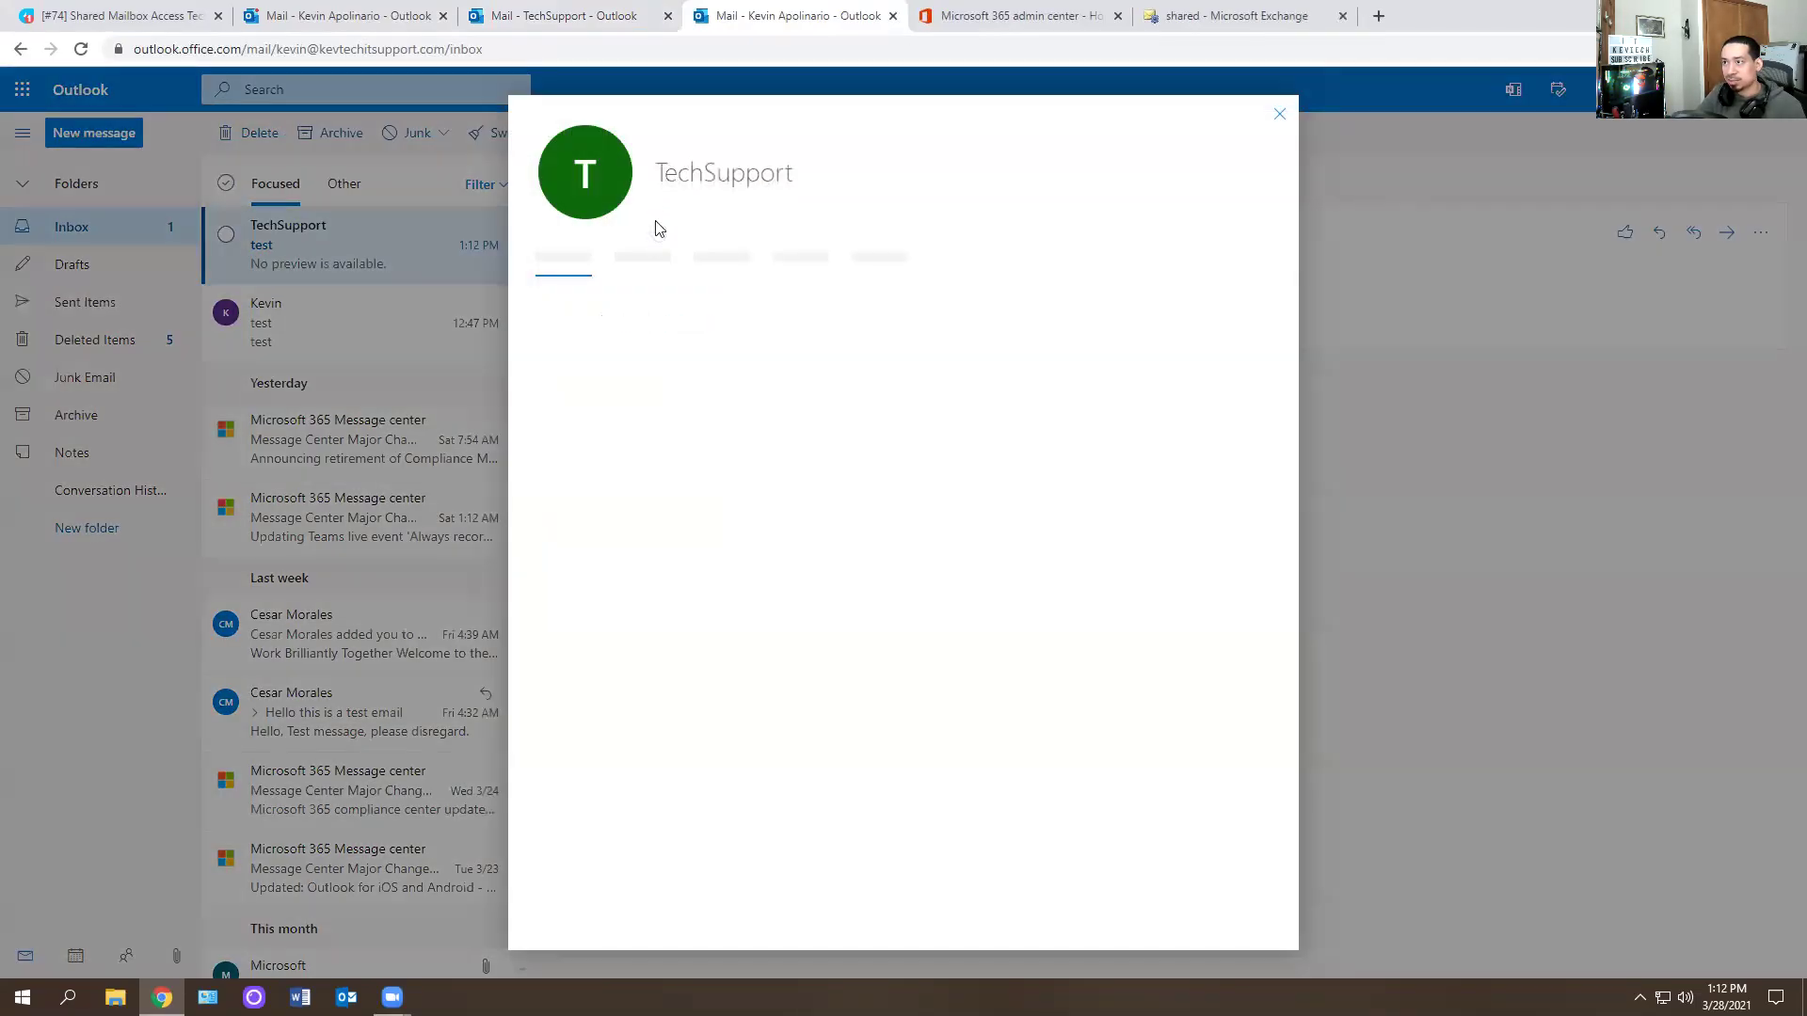
click(1279, 113)
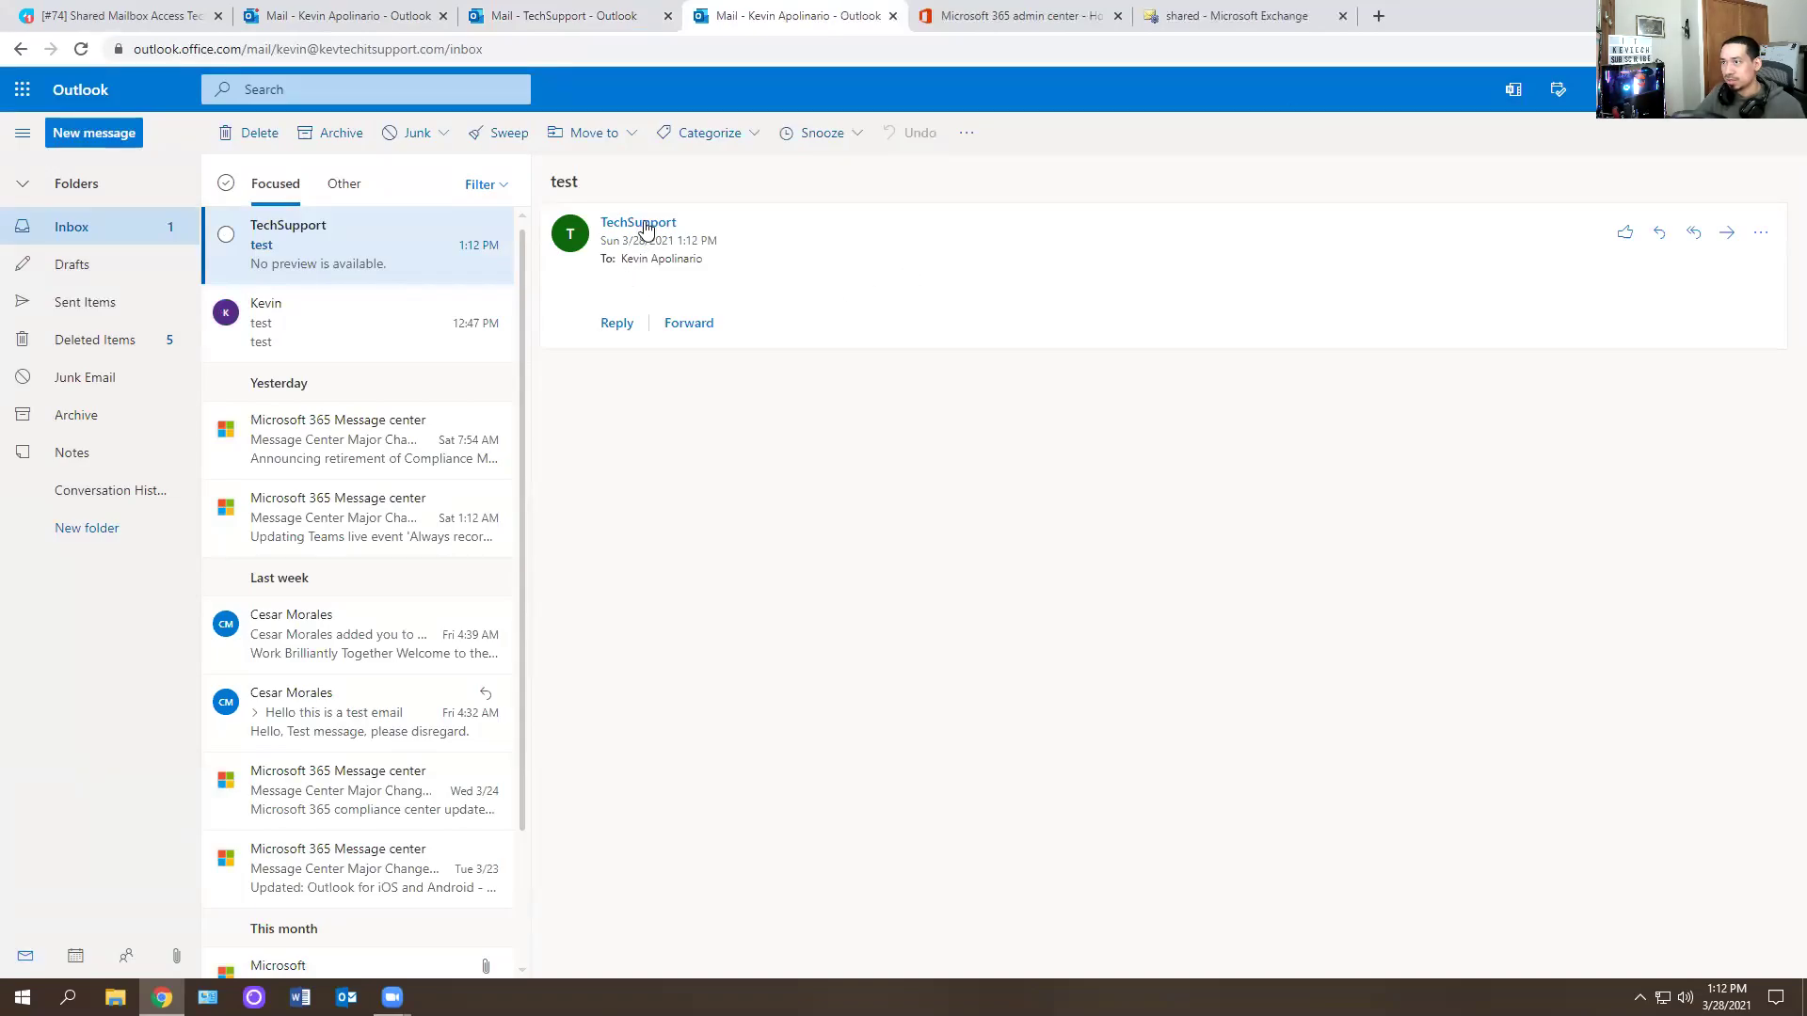
mouse_move(644, 228)
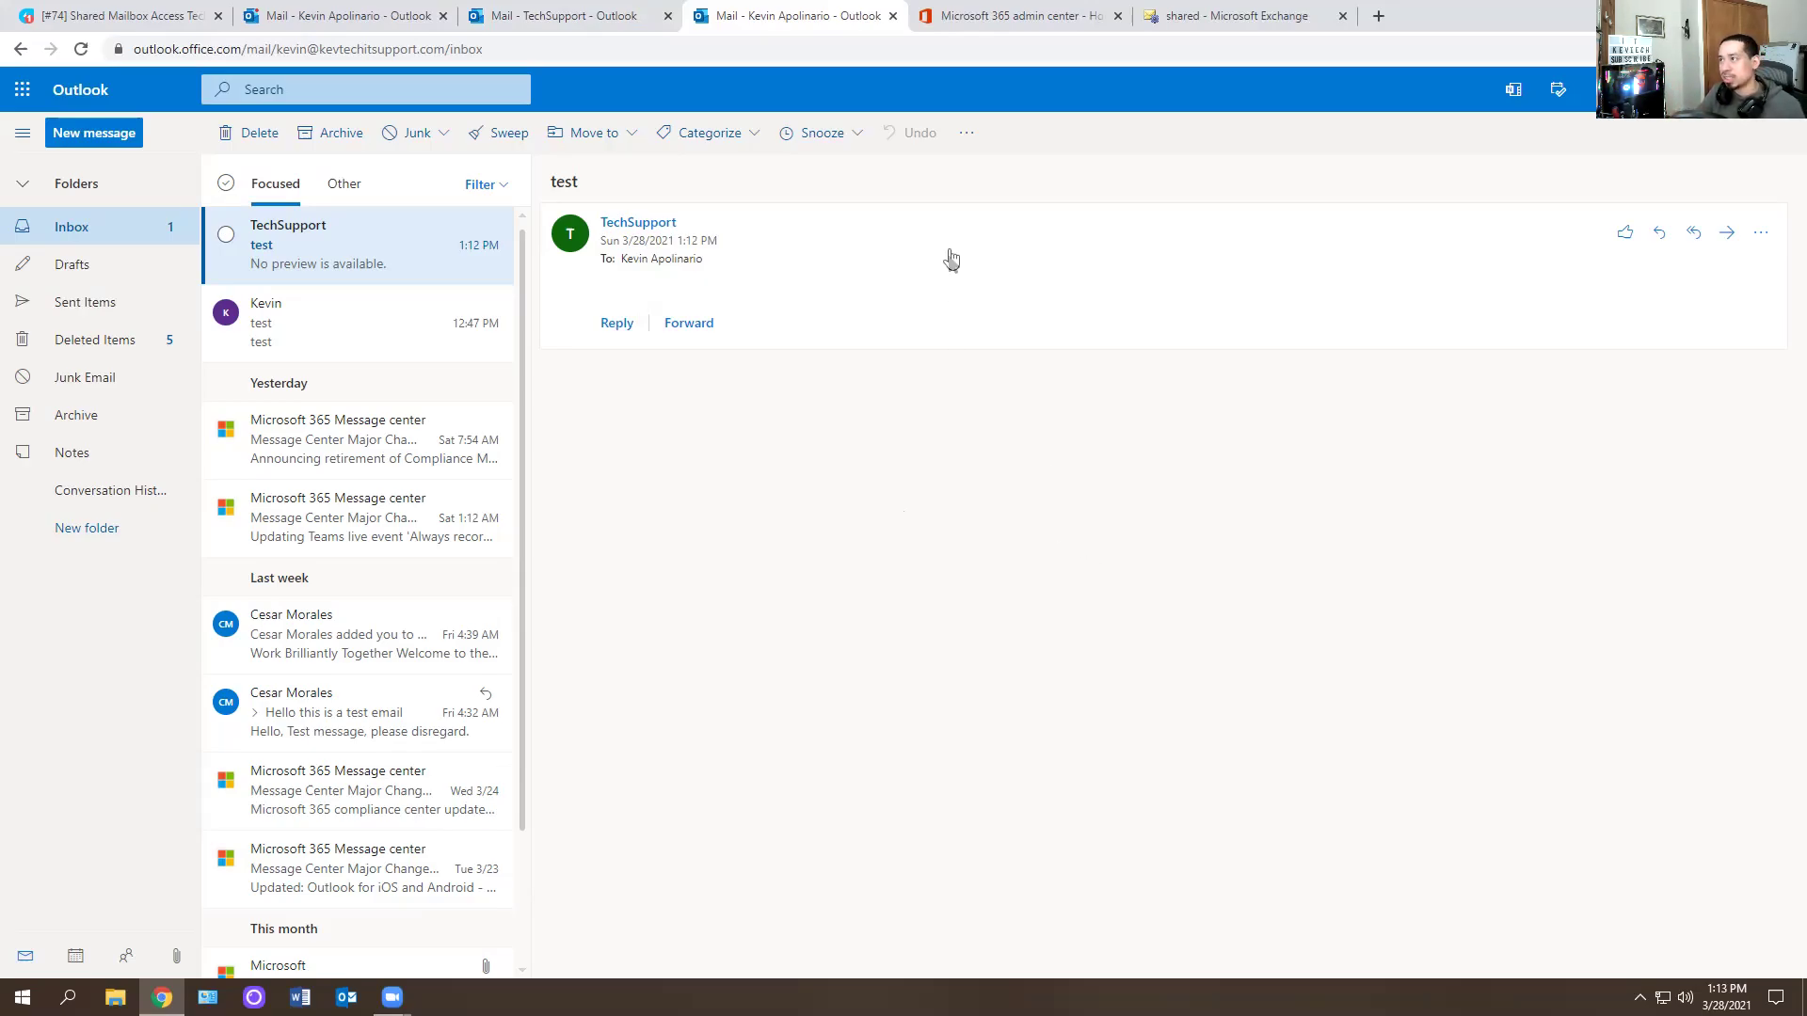
Step: Close both Outlook mailbox tabs and return to Freshservice ticket #INC-74
click(893, 16)
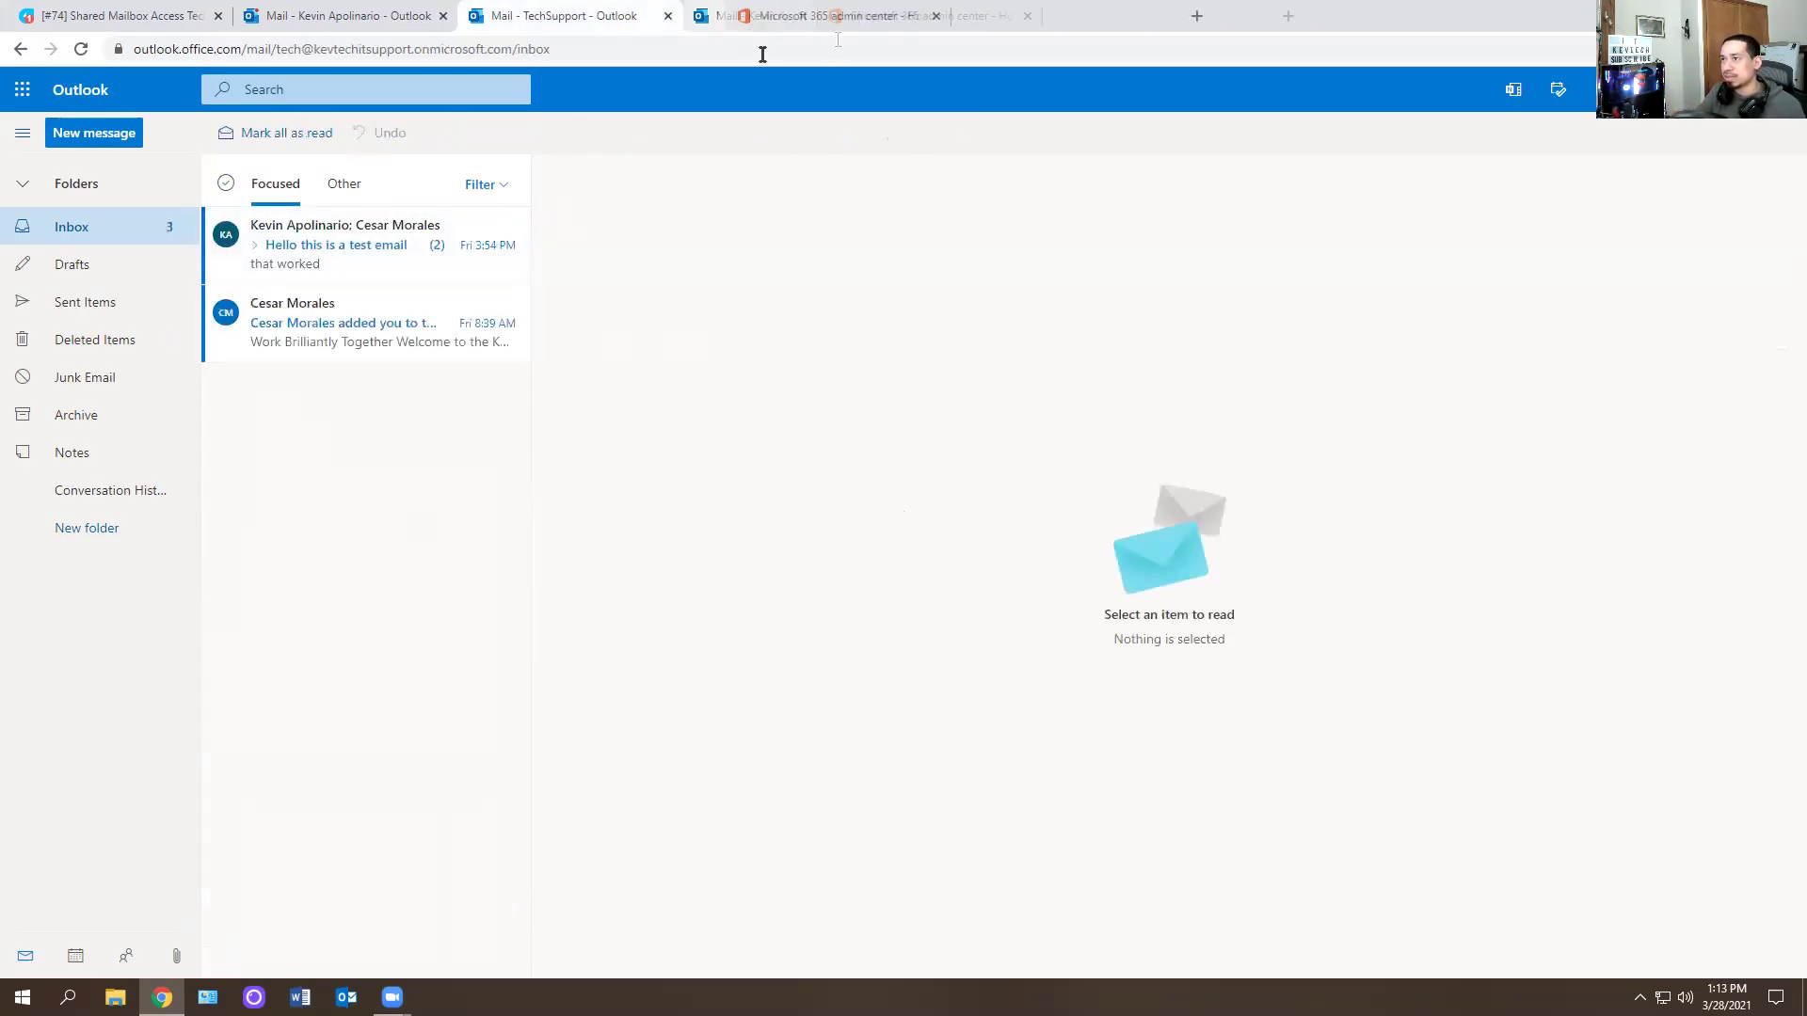
click(667, 16)
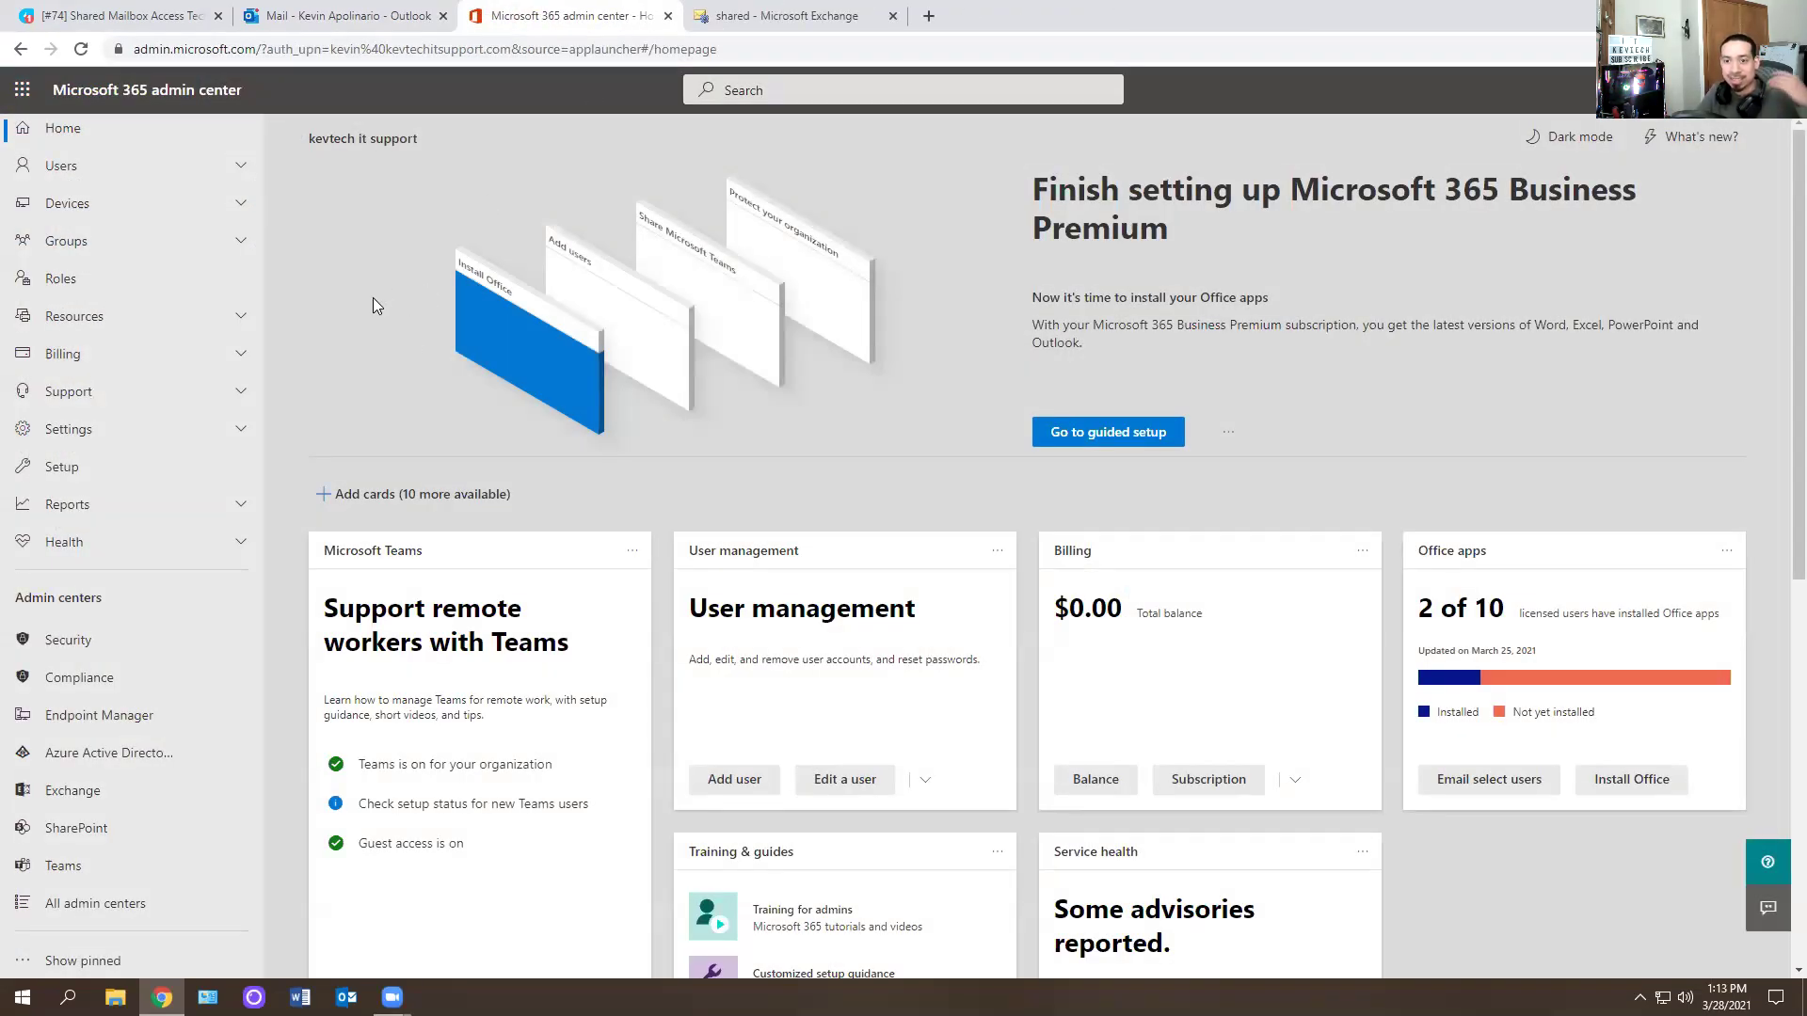
click(188, 16)
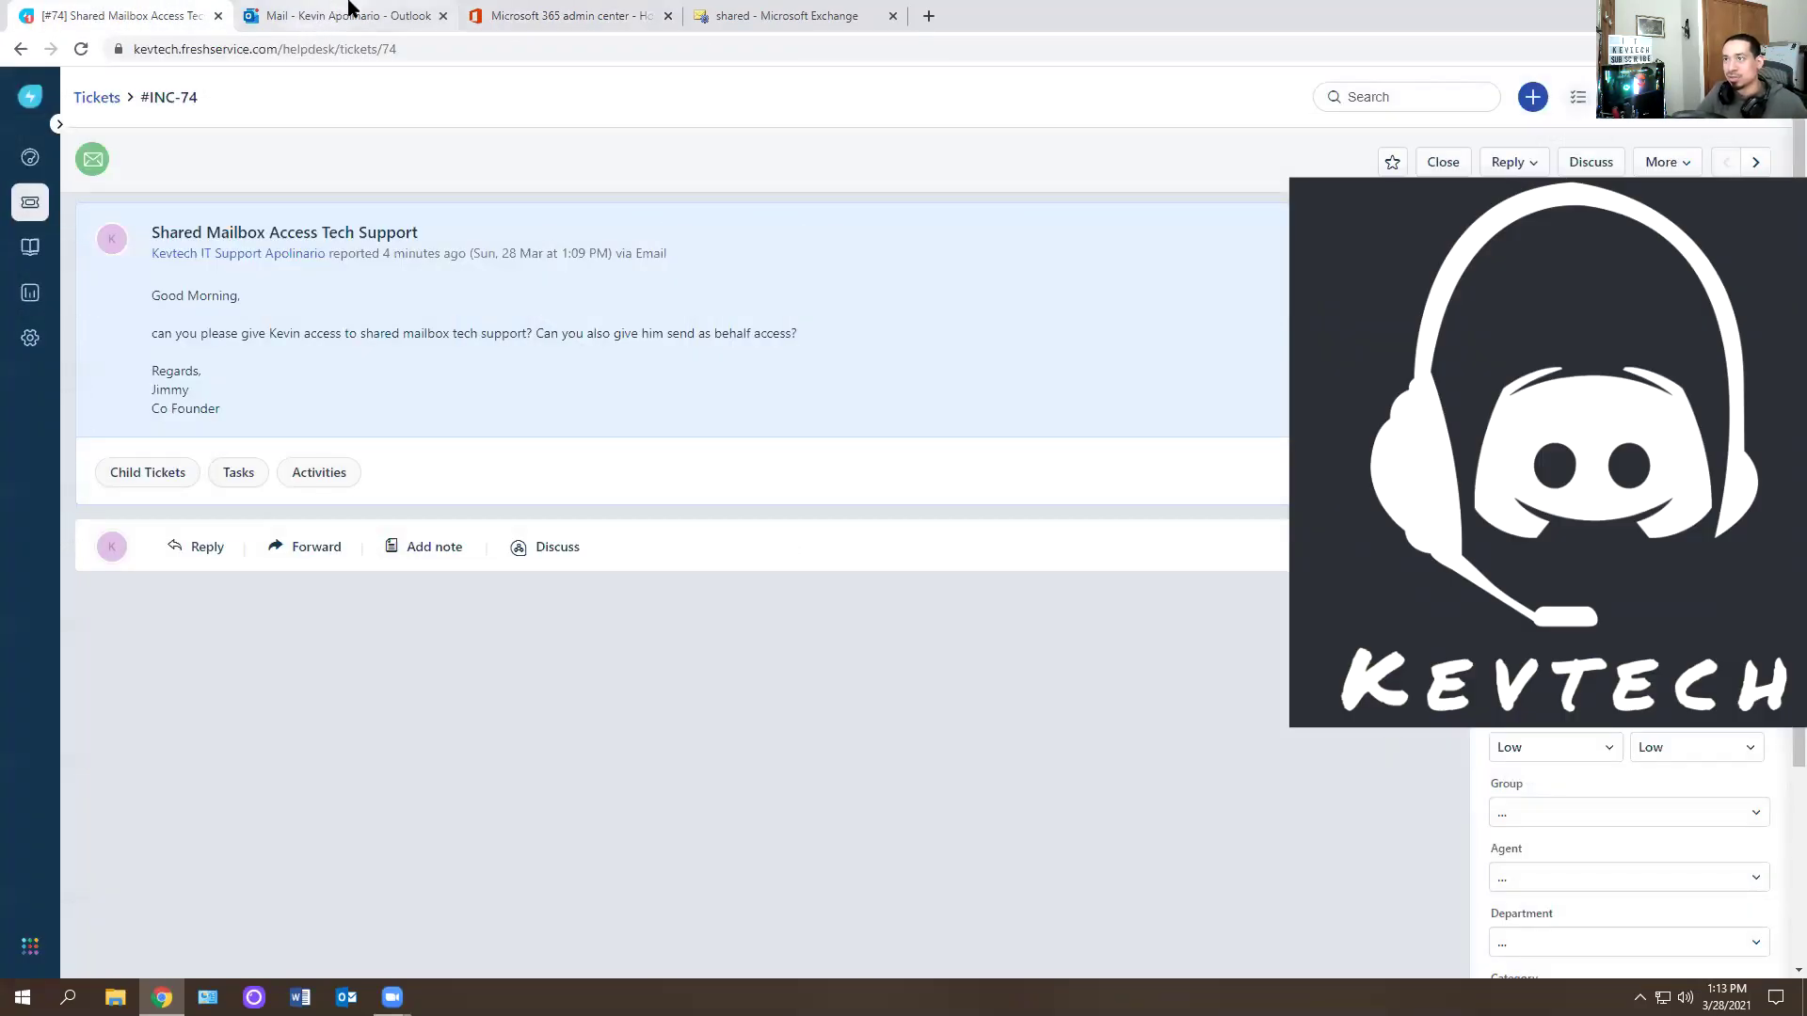
click(348, 11)
click(301, 240)
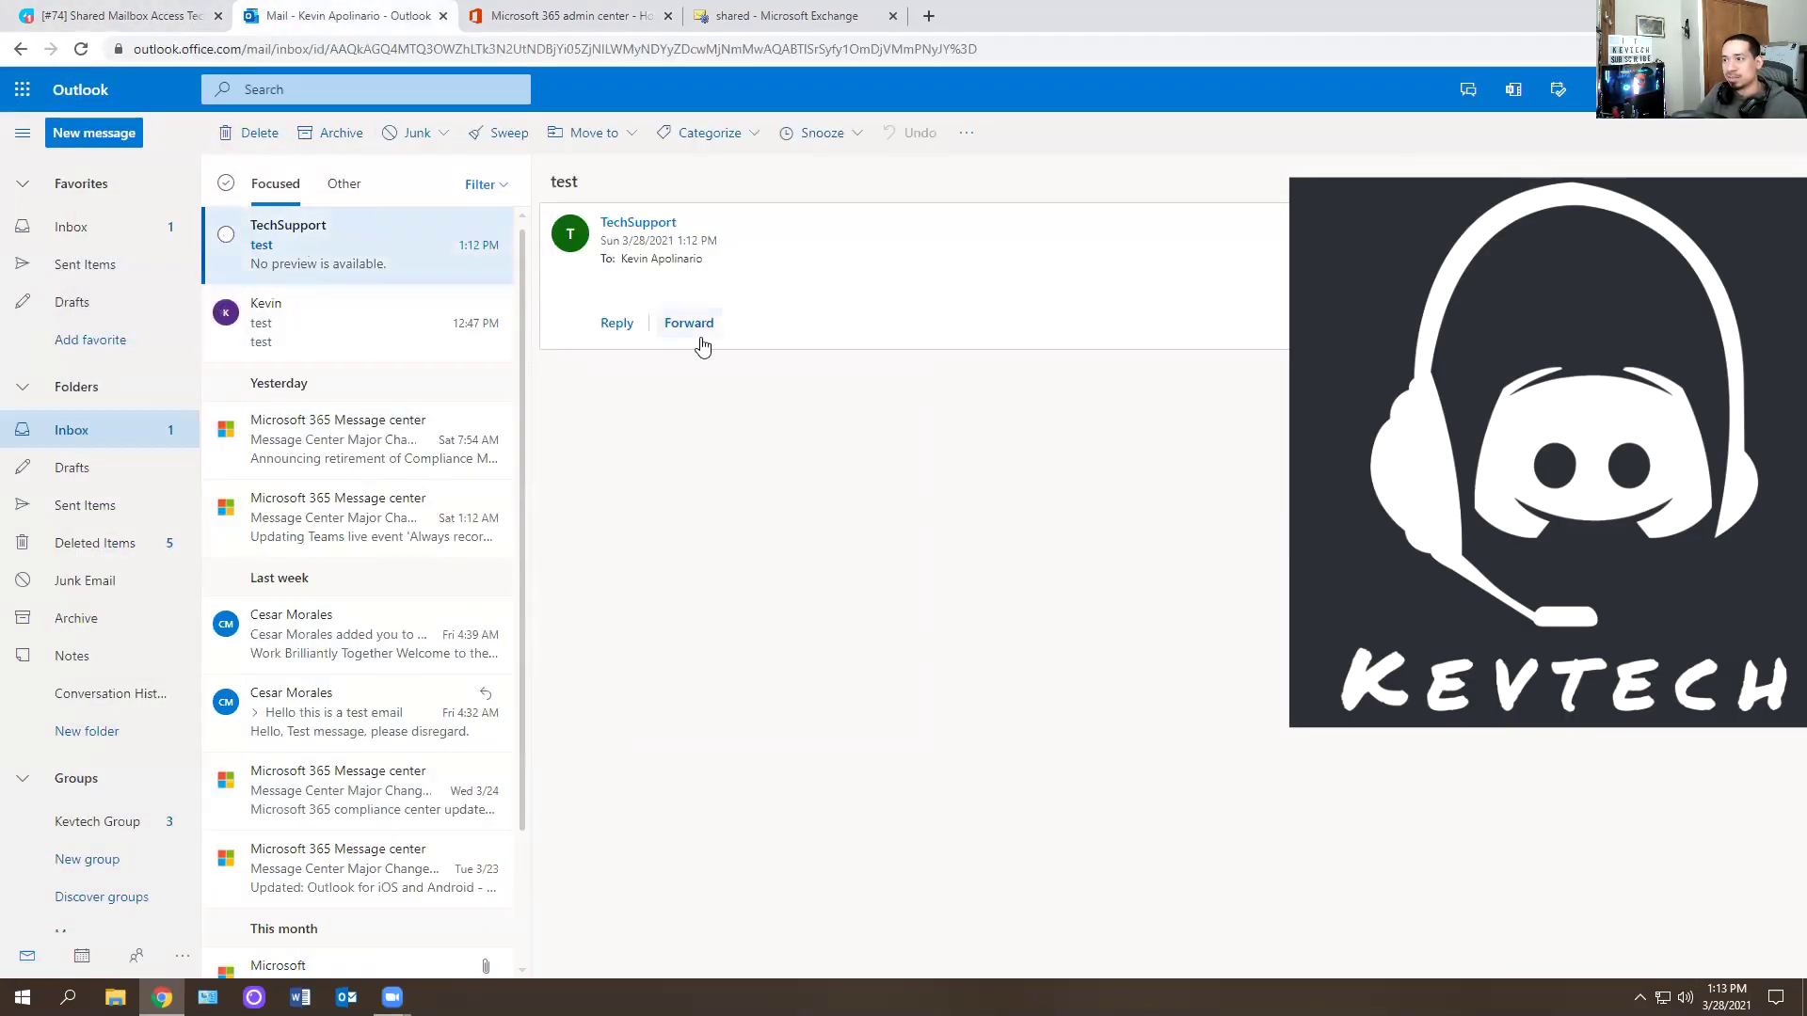
click(66, 16)
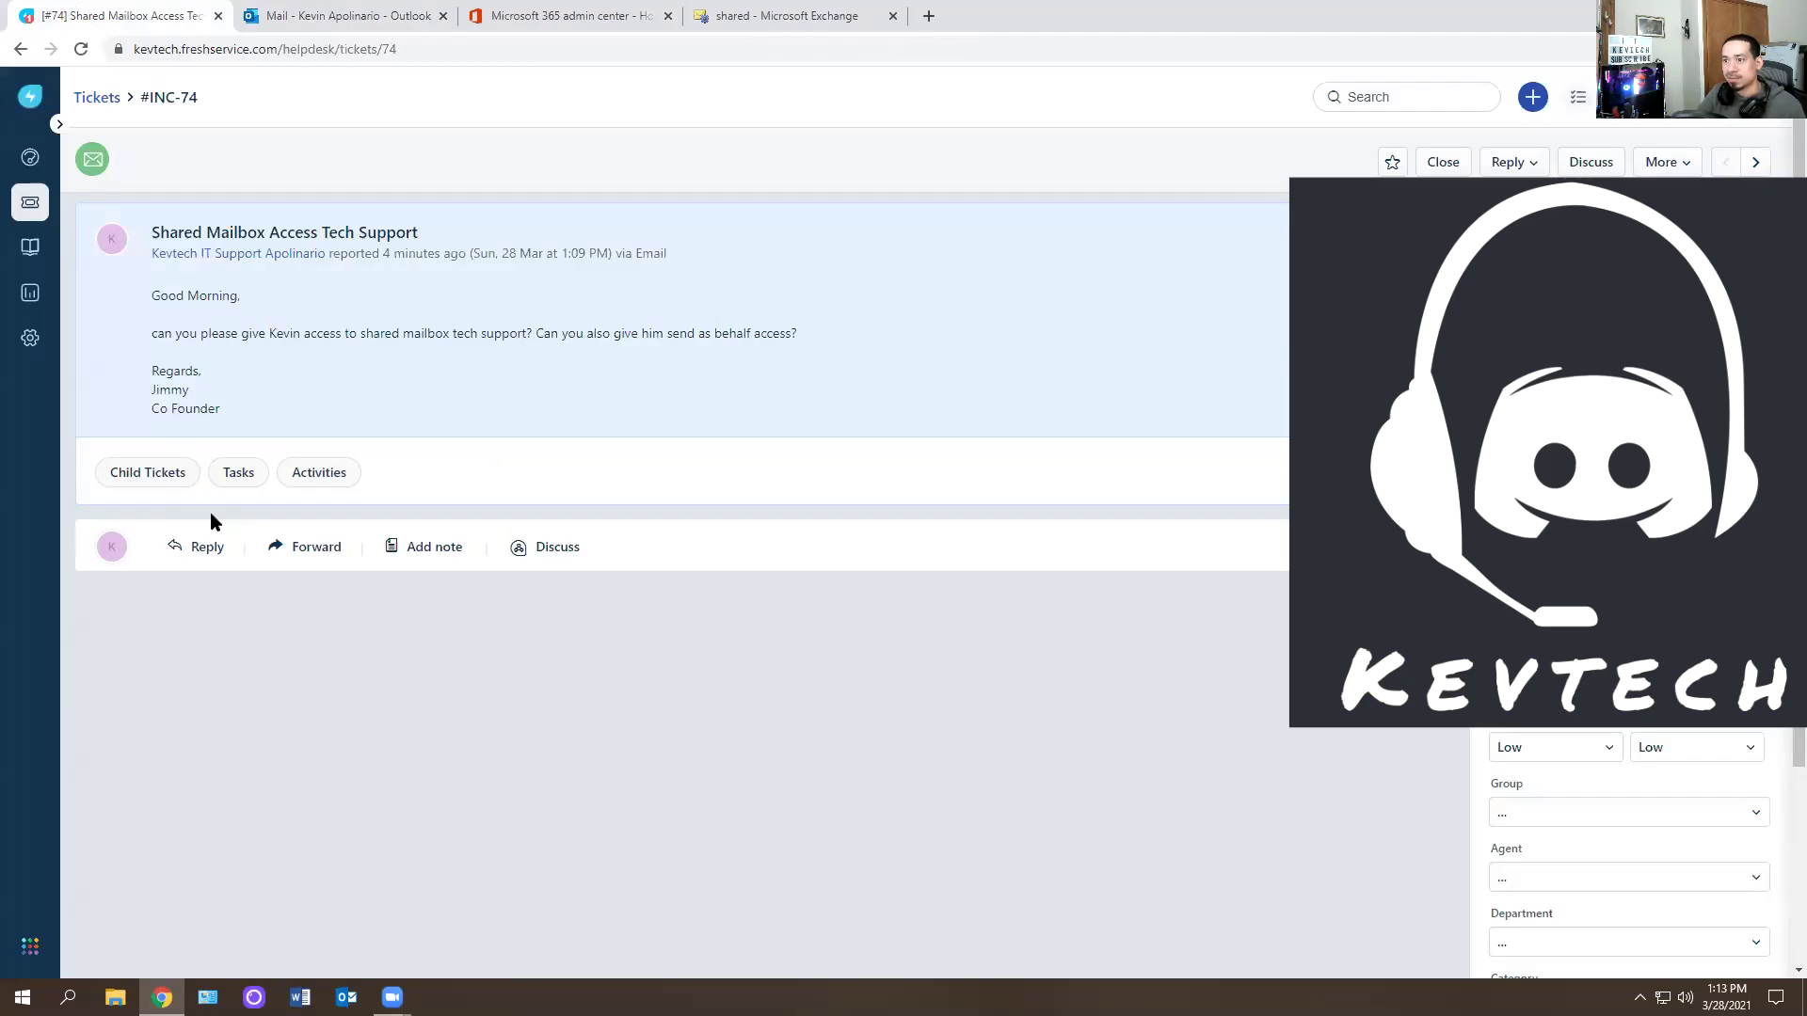
Step: Post the private note 'add him just now and also tested the mailbox.' on #INC-74
click(446, 555)
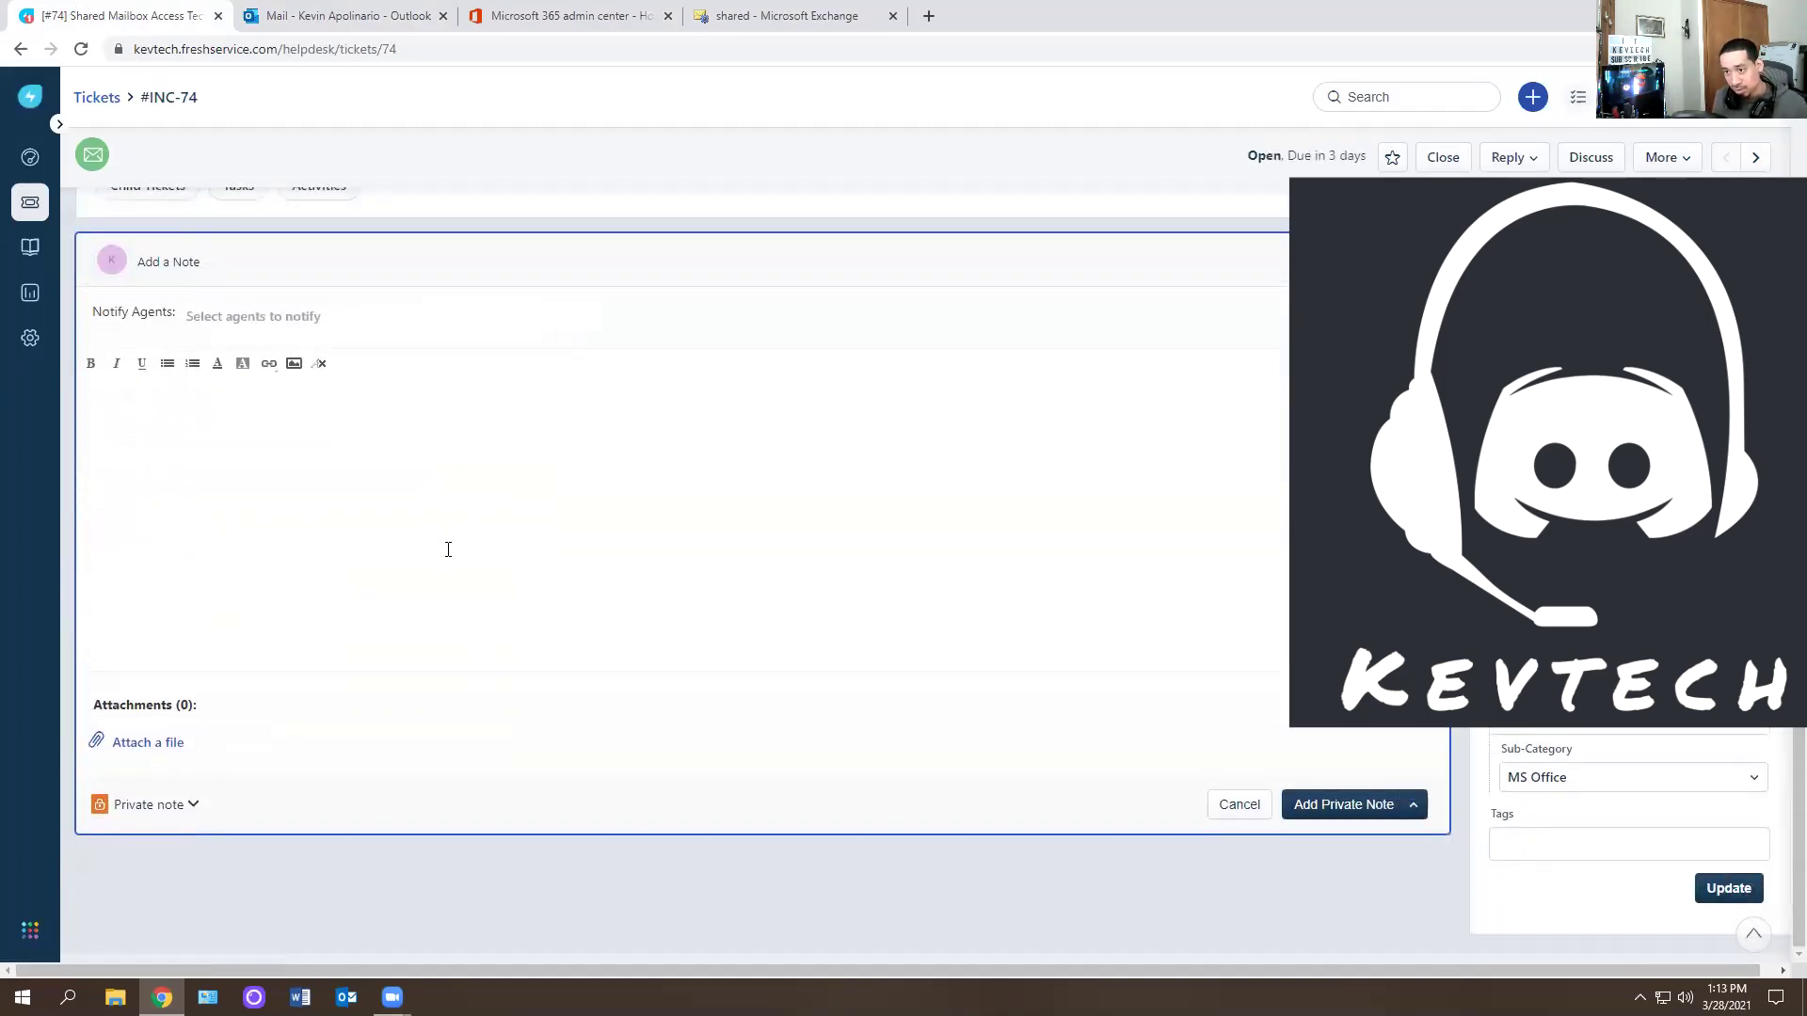
text(add him just no)
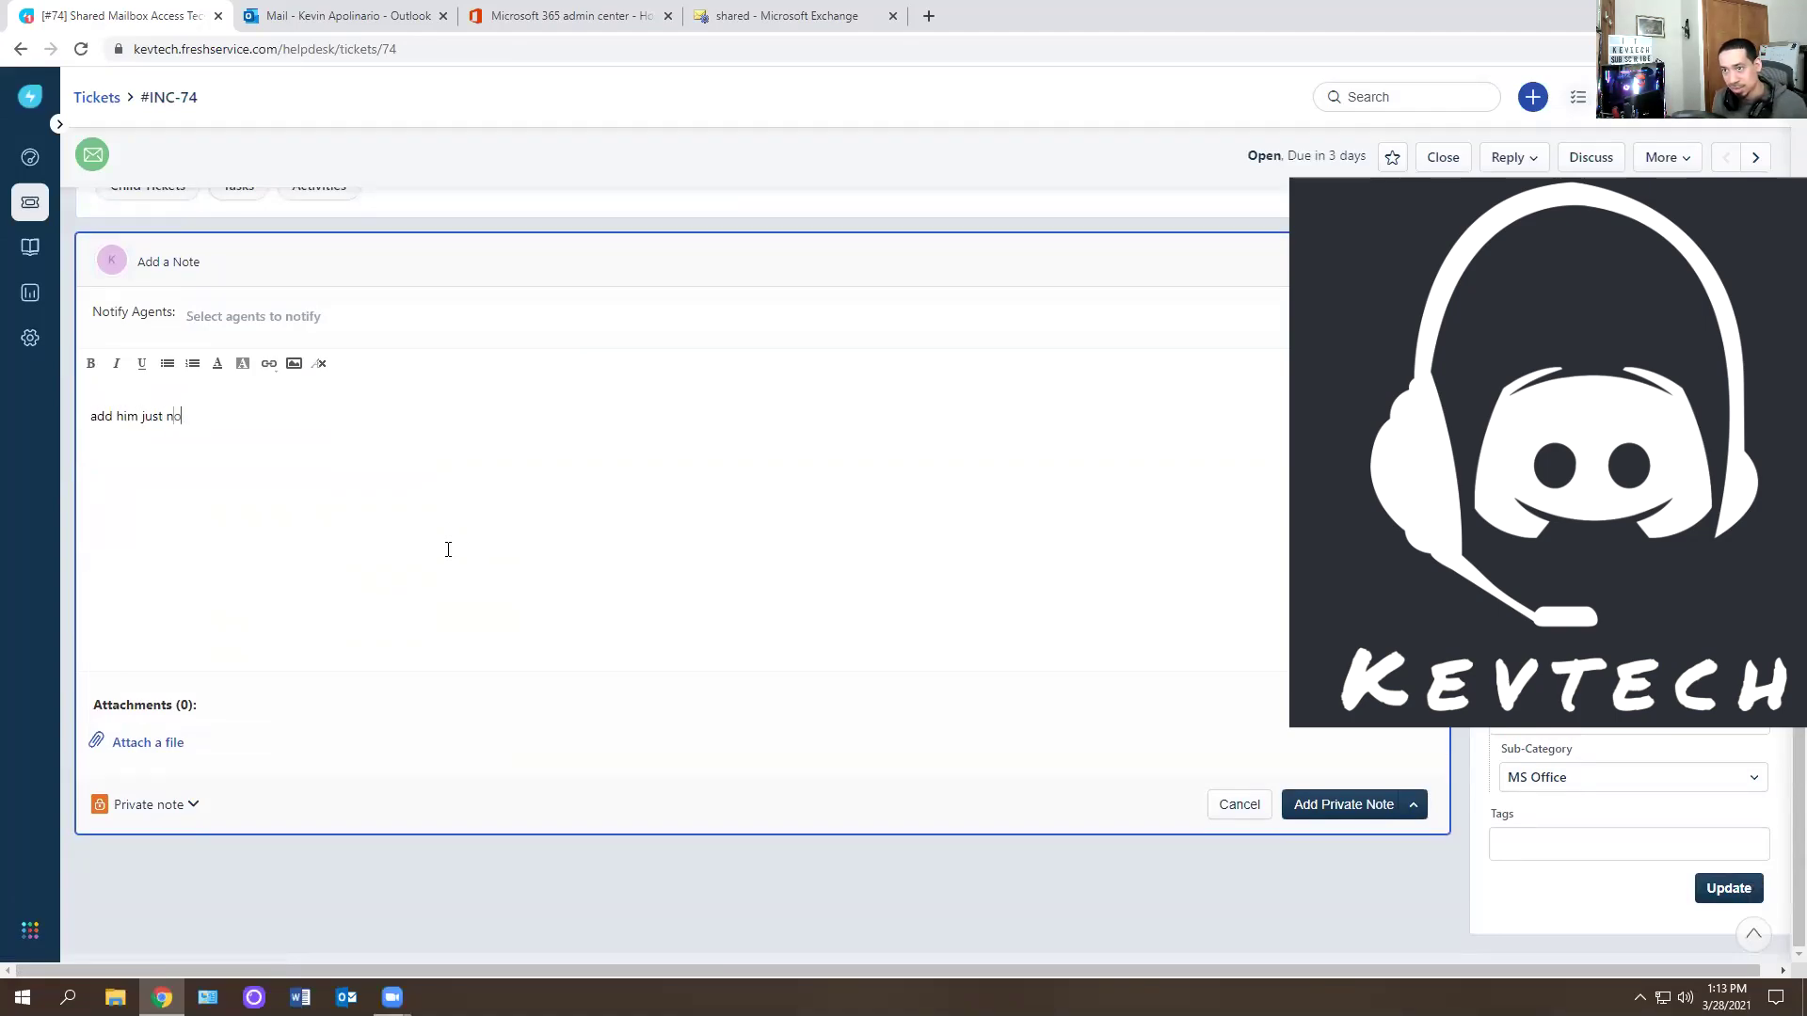
text(w and also teste)
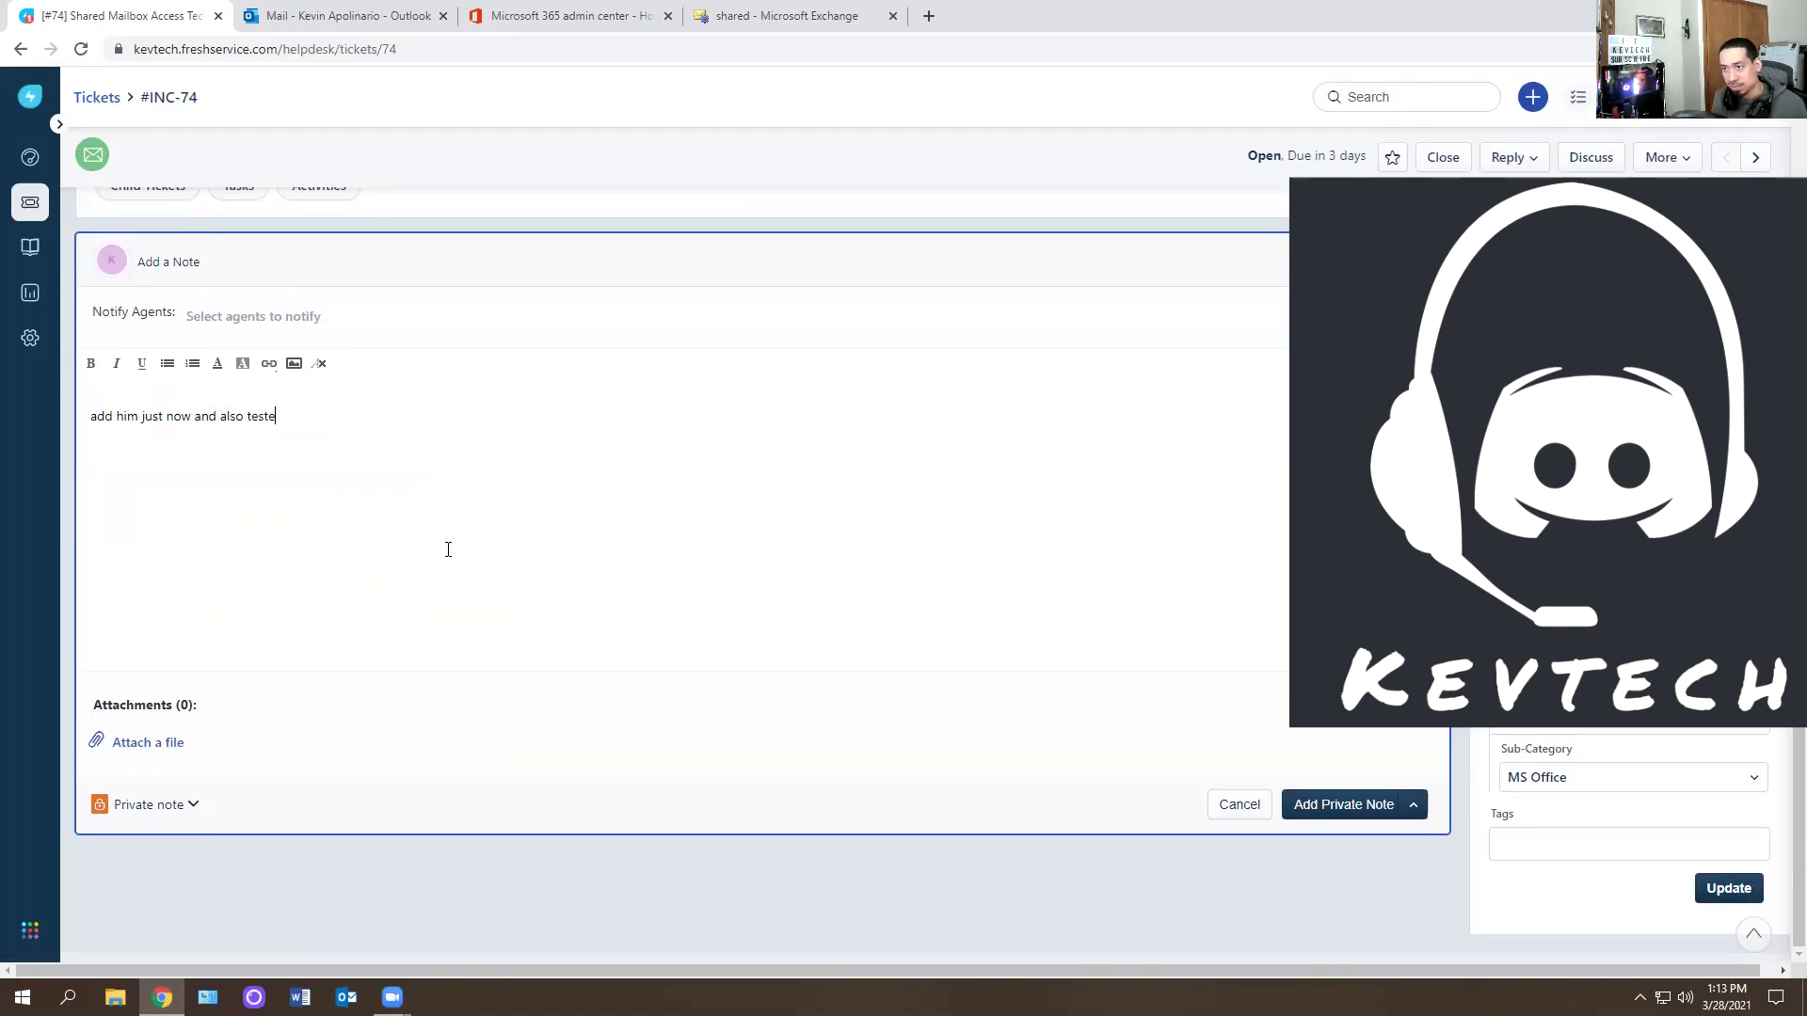
text(d the mailbox.)
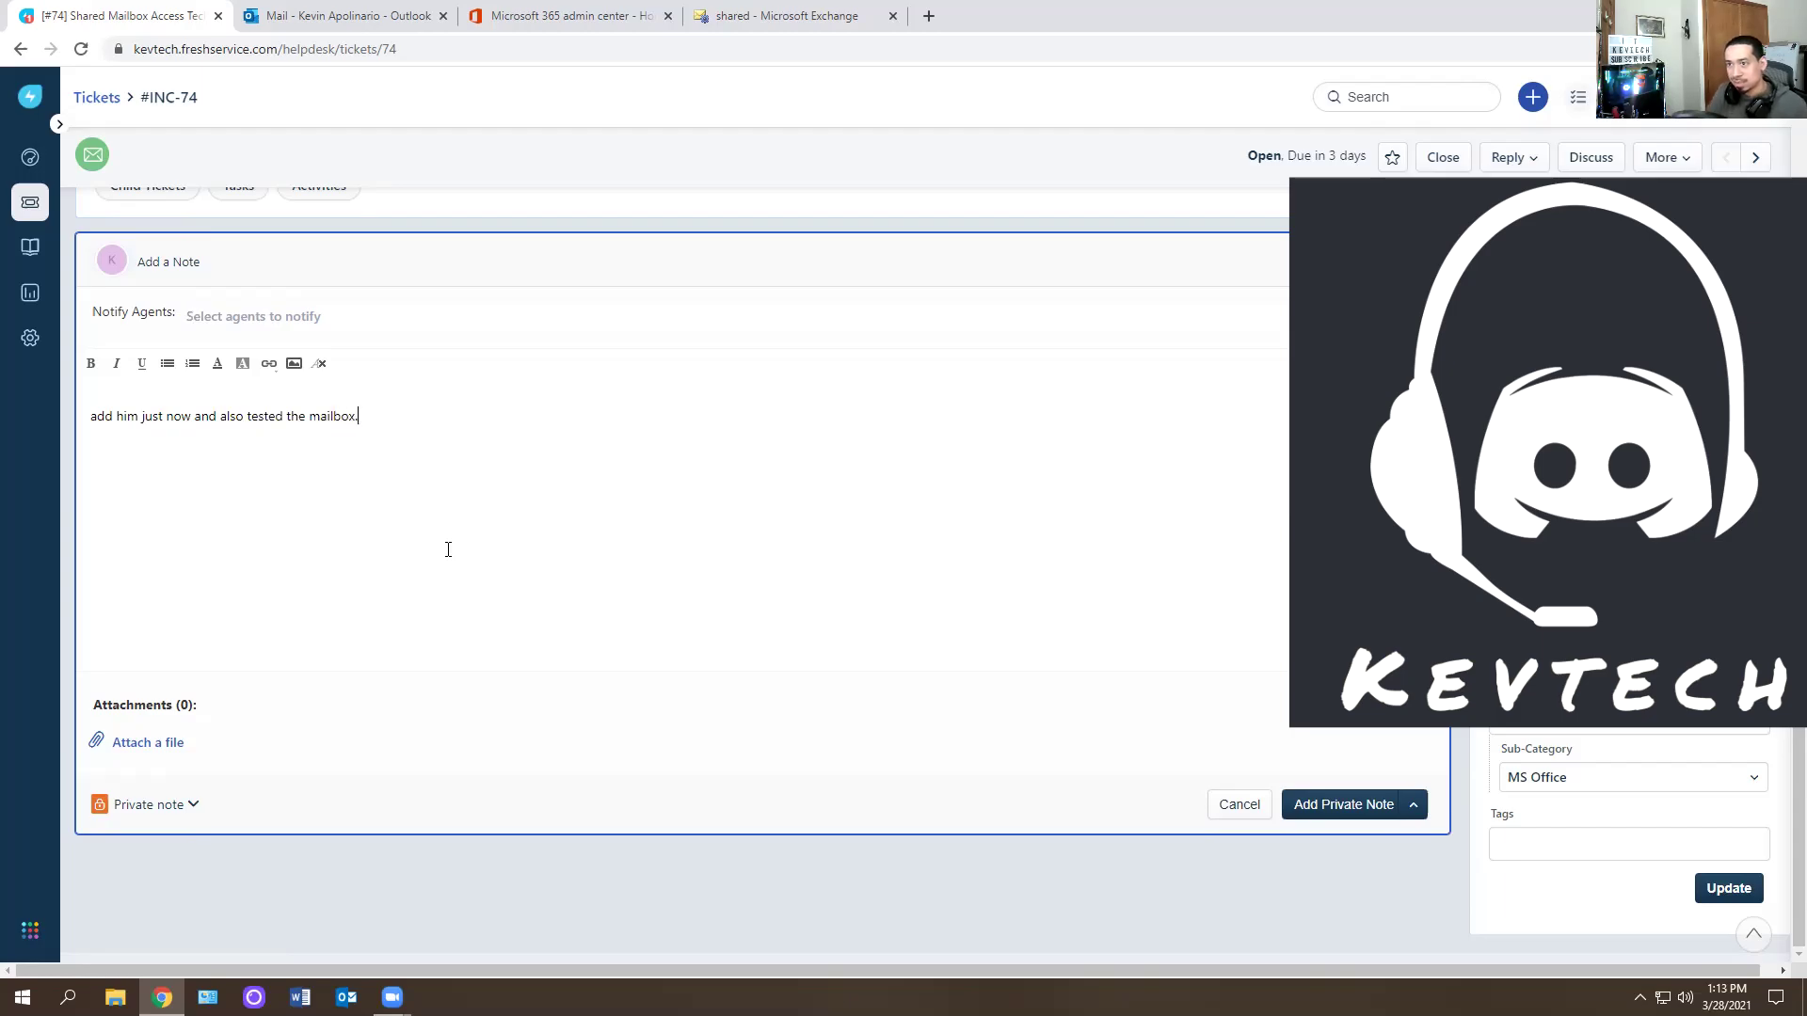
click(1371, 806)
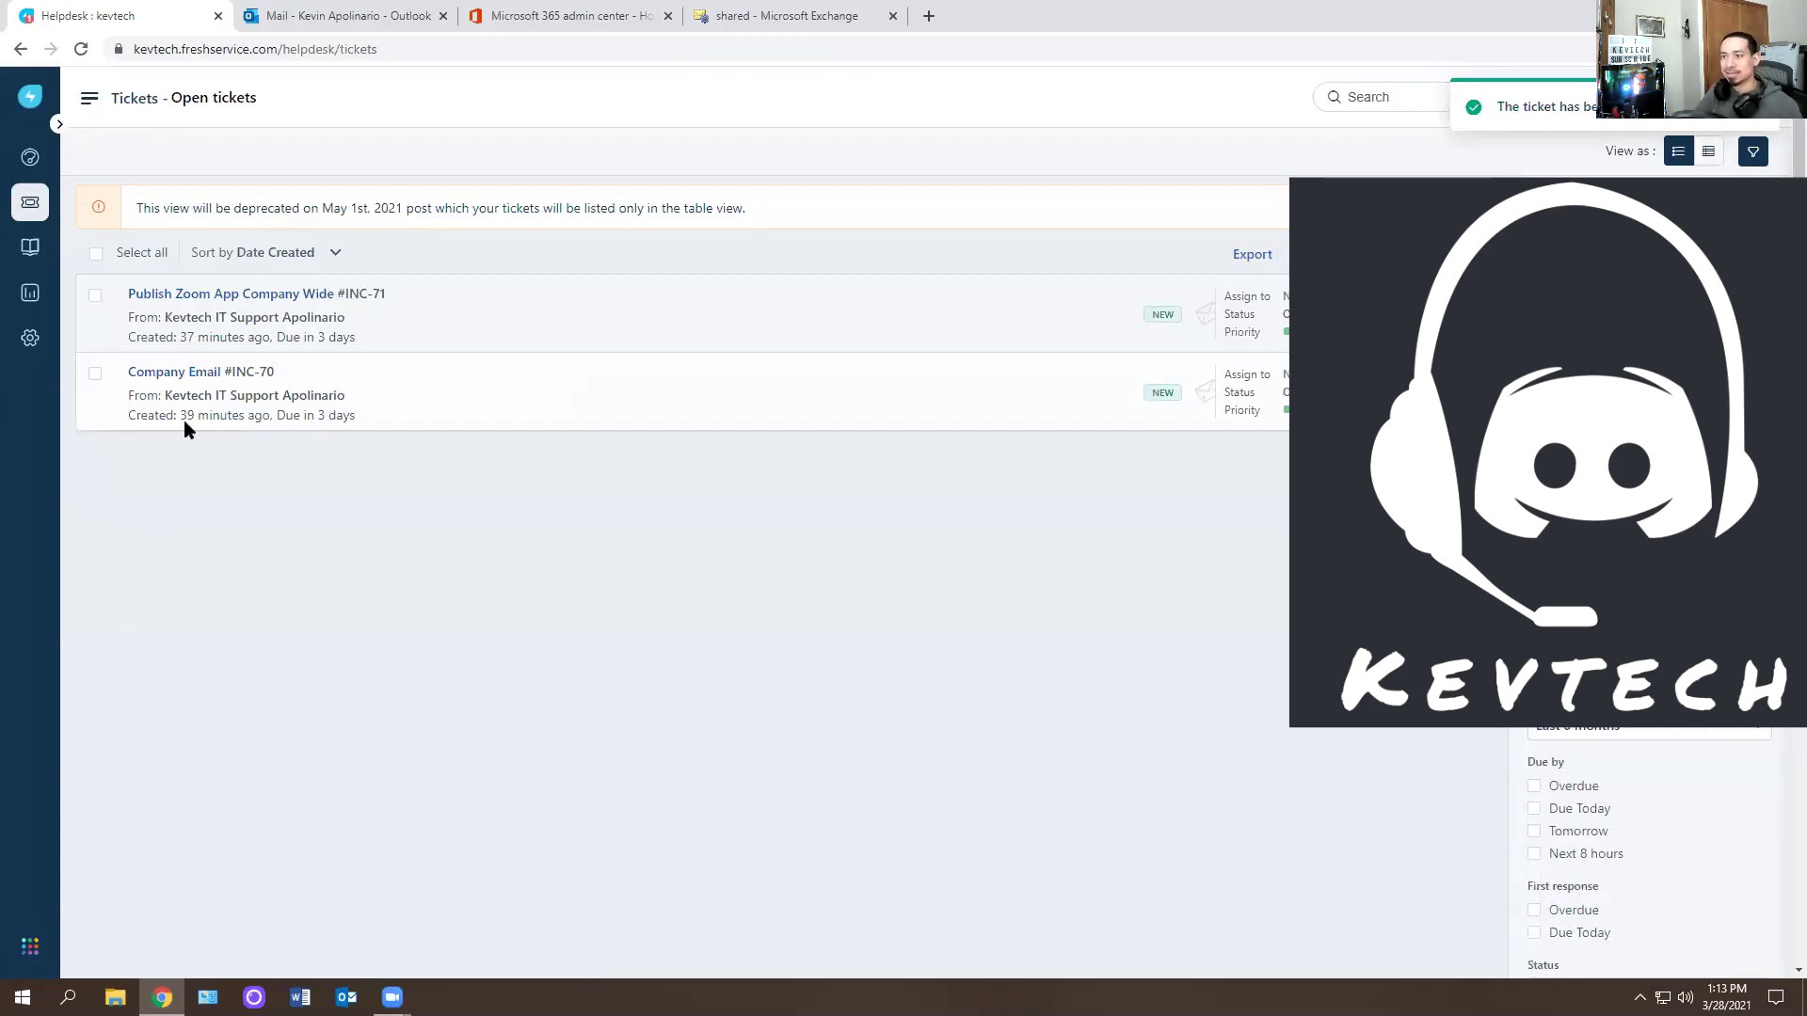
Step: Read Zoom ticket #INC-71, then return to the 'shared - Microsoft Exchange' tab
click(234, 299)
click(880, 18)
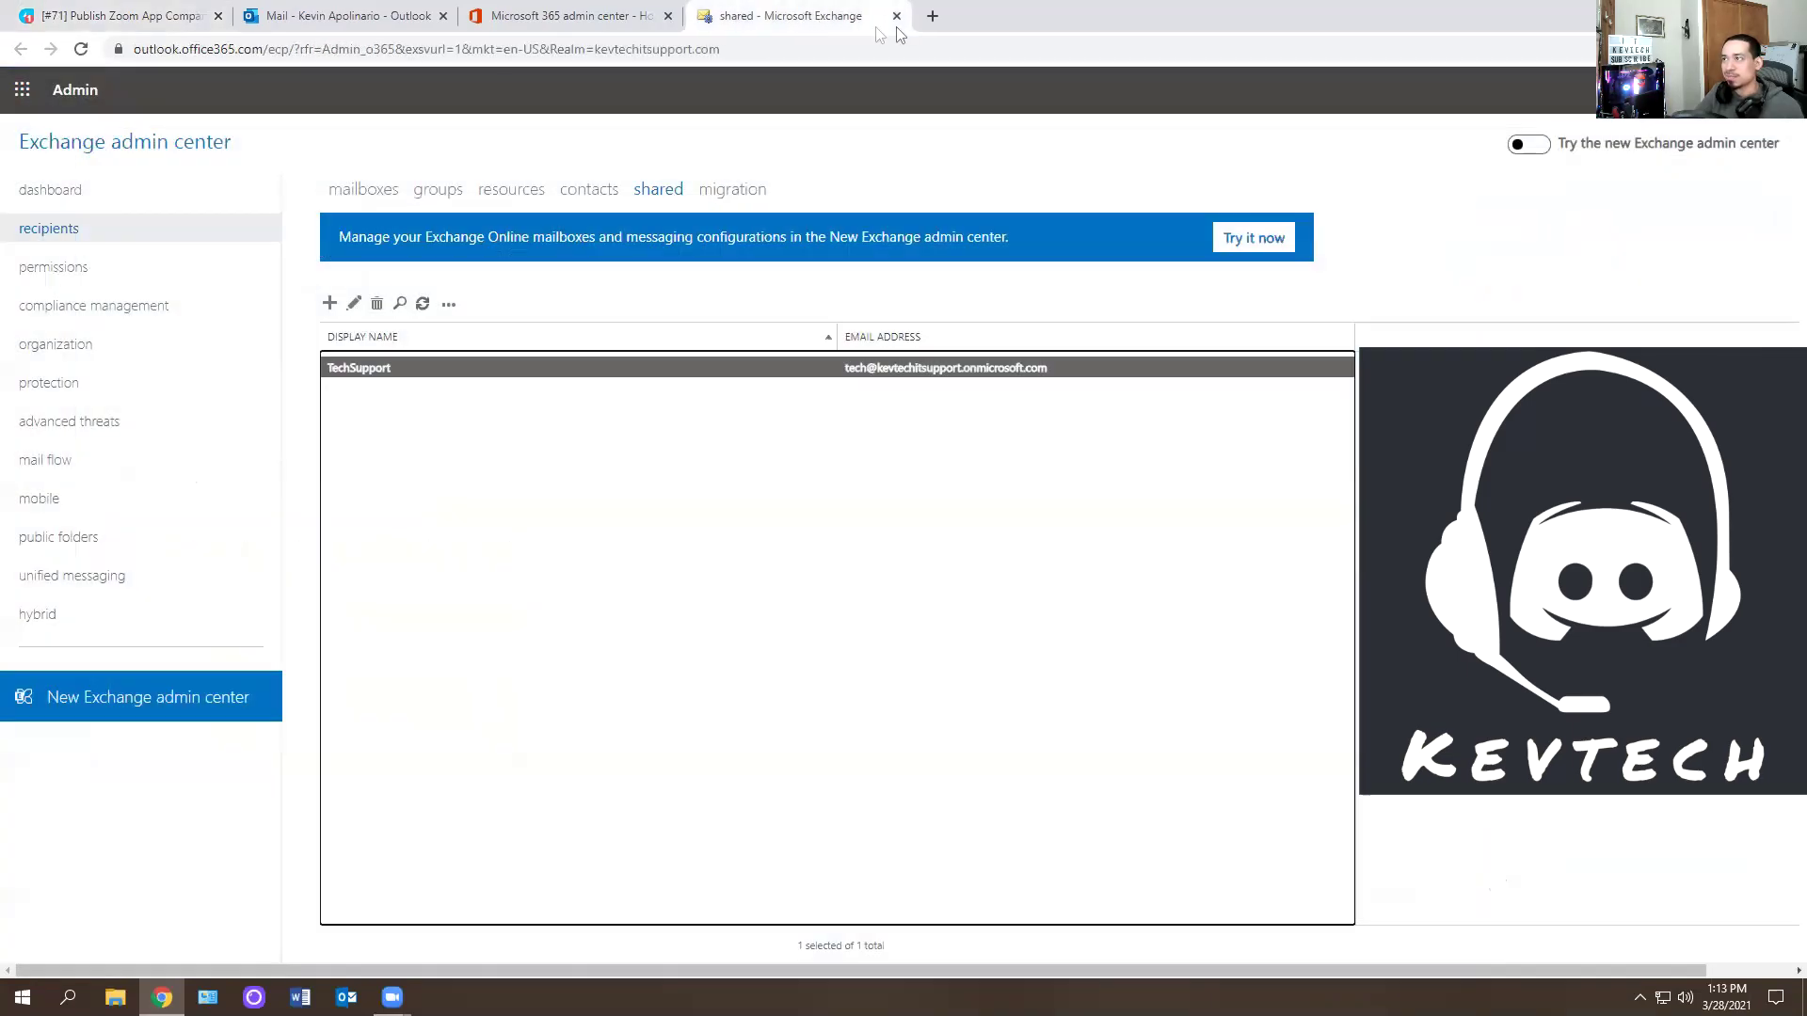
click(165, 15)
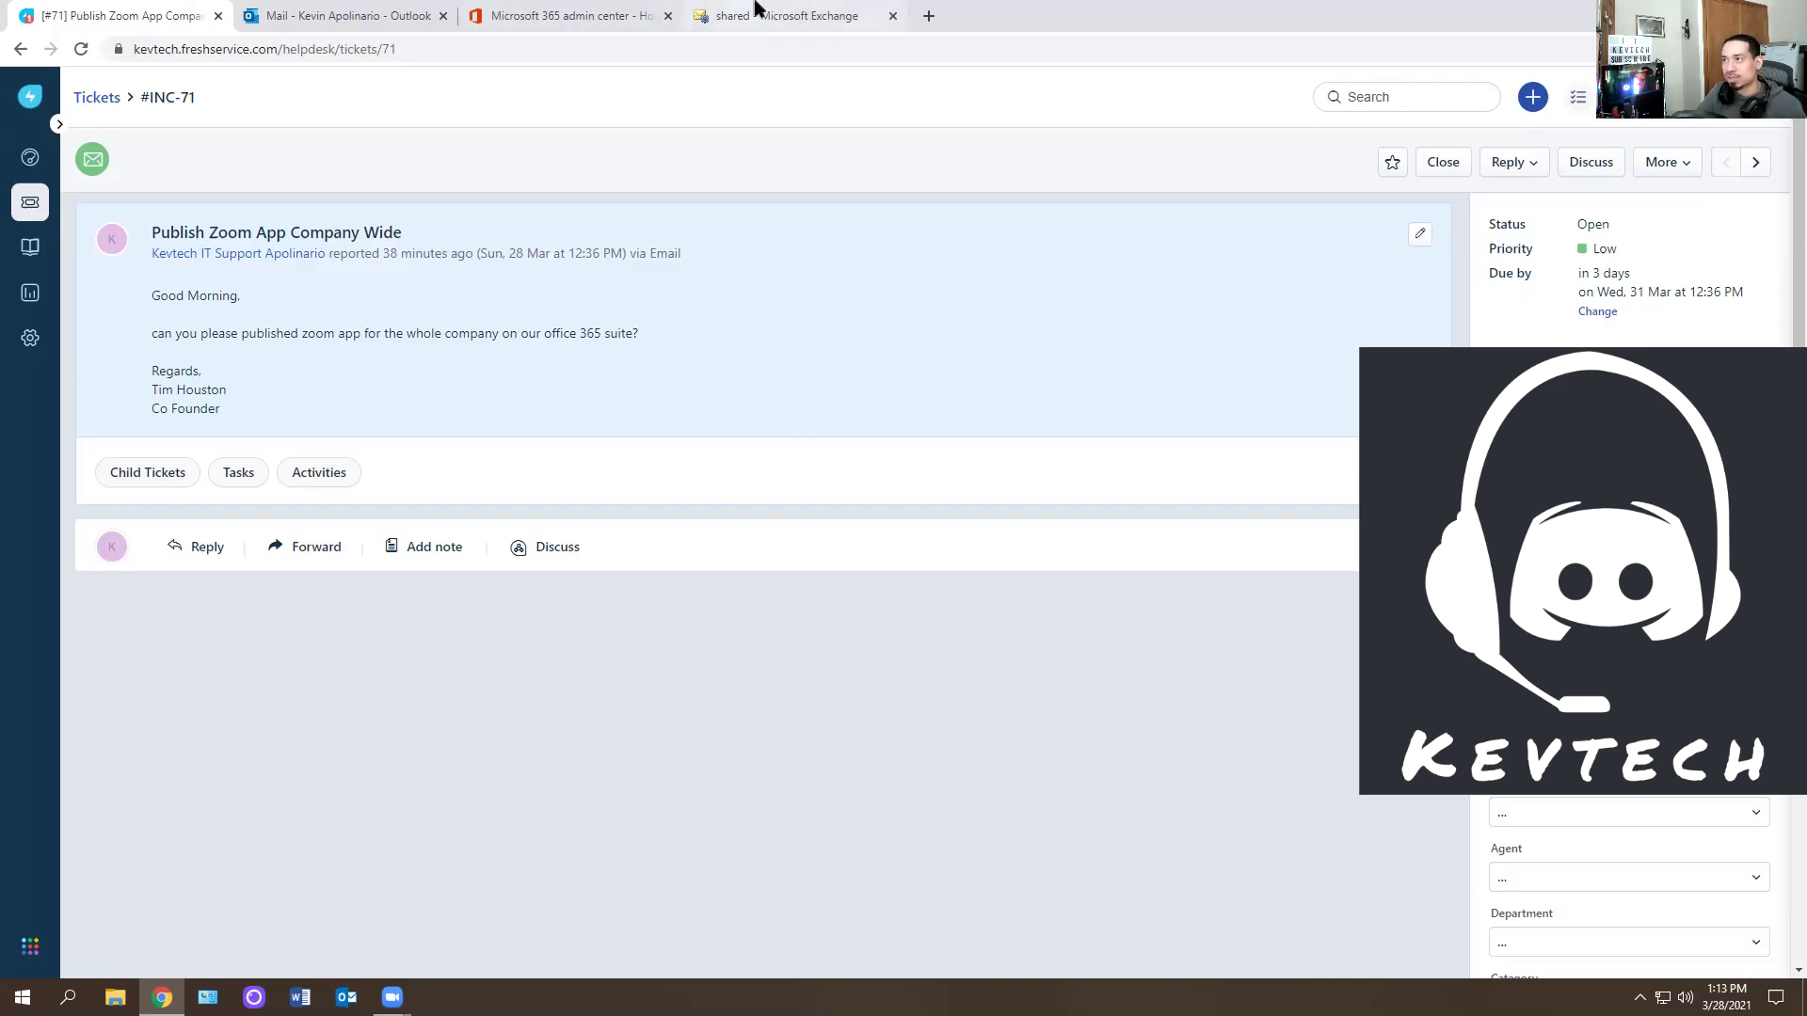
click(783, 14)
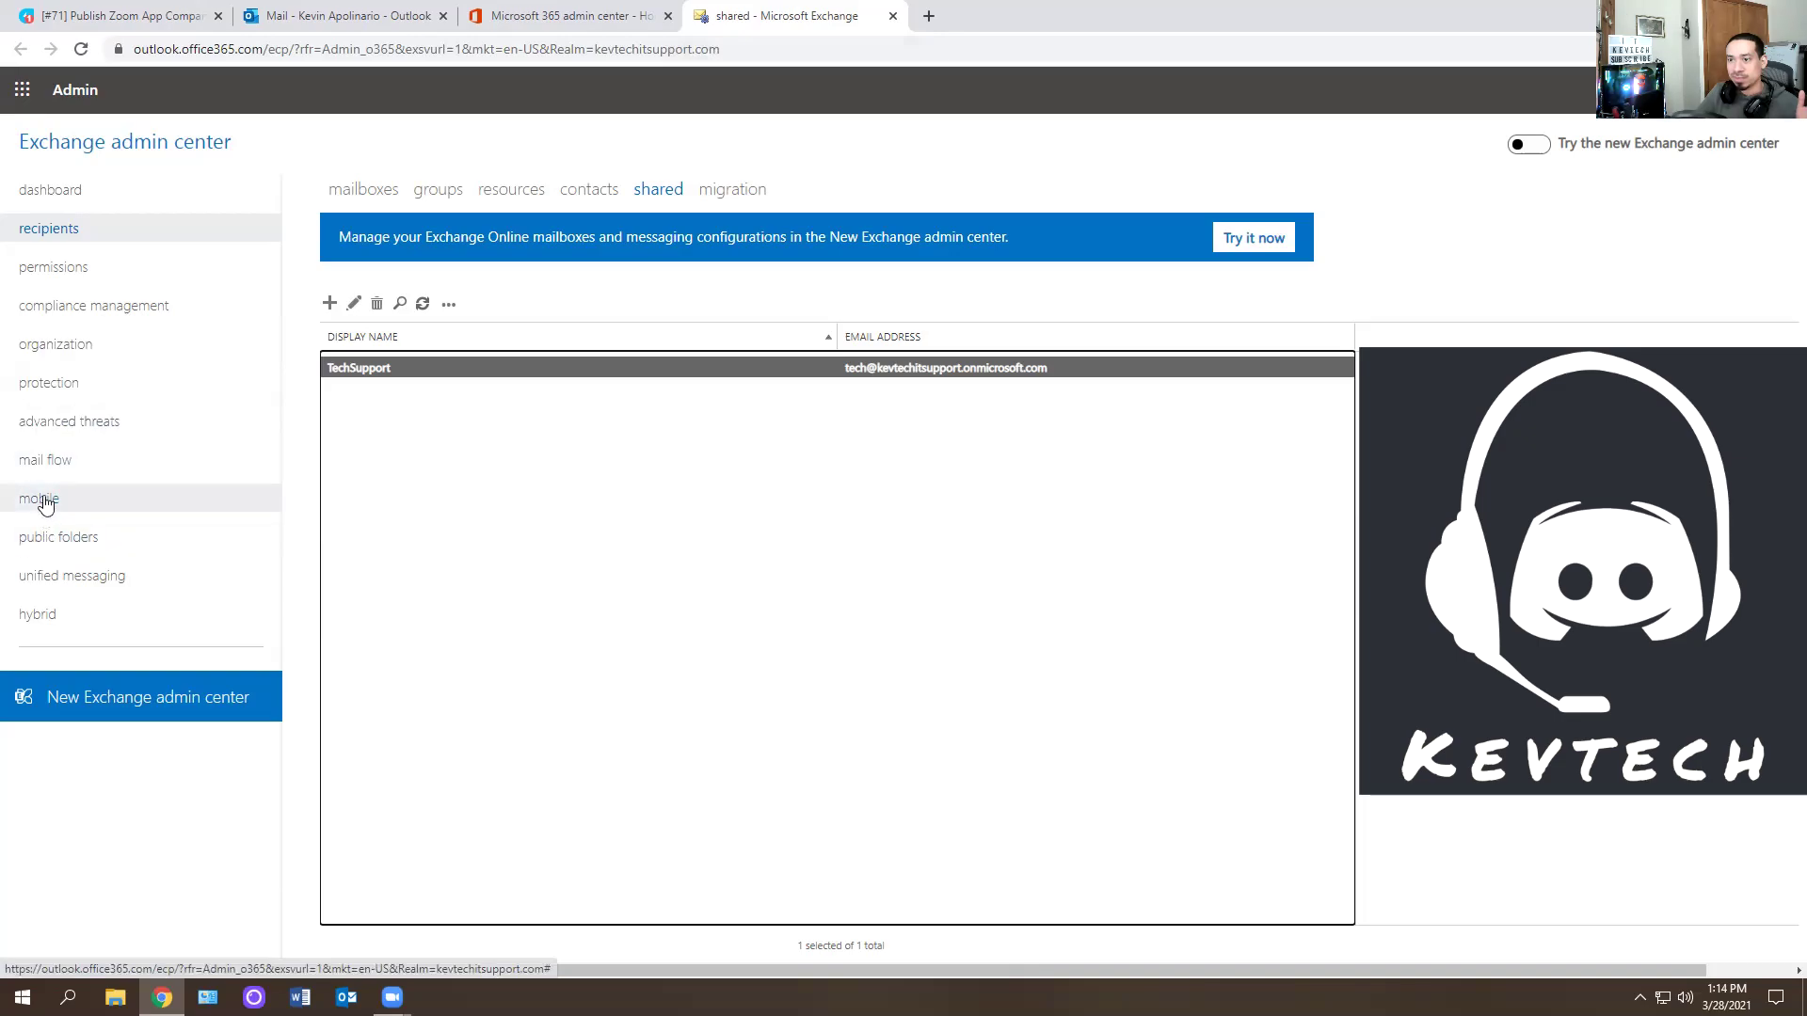
Step: Under organization > add-ins, choose Add from AppSource to browse Outlook apps like Zoom
click(84, 347)
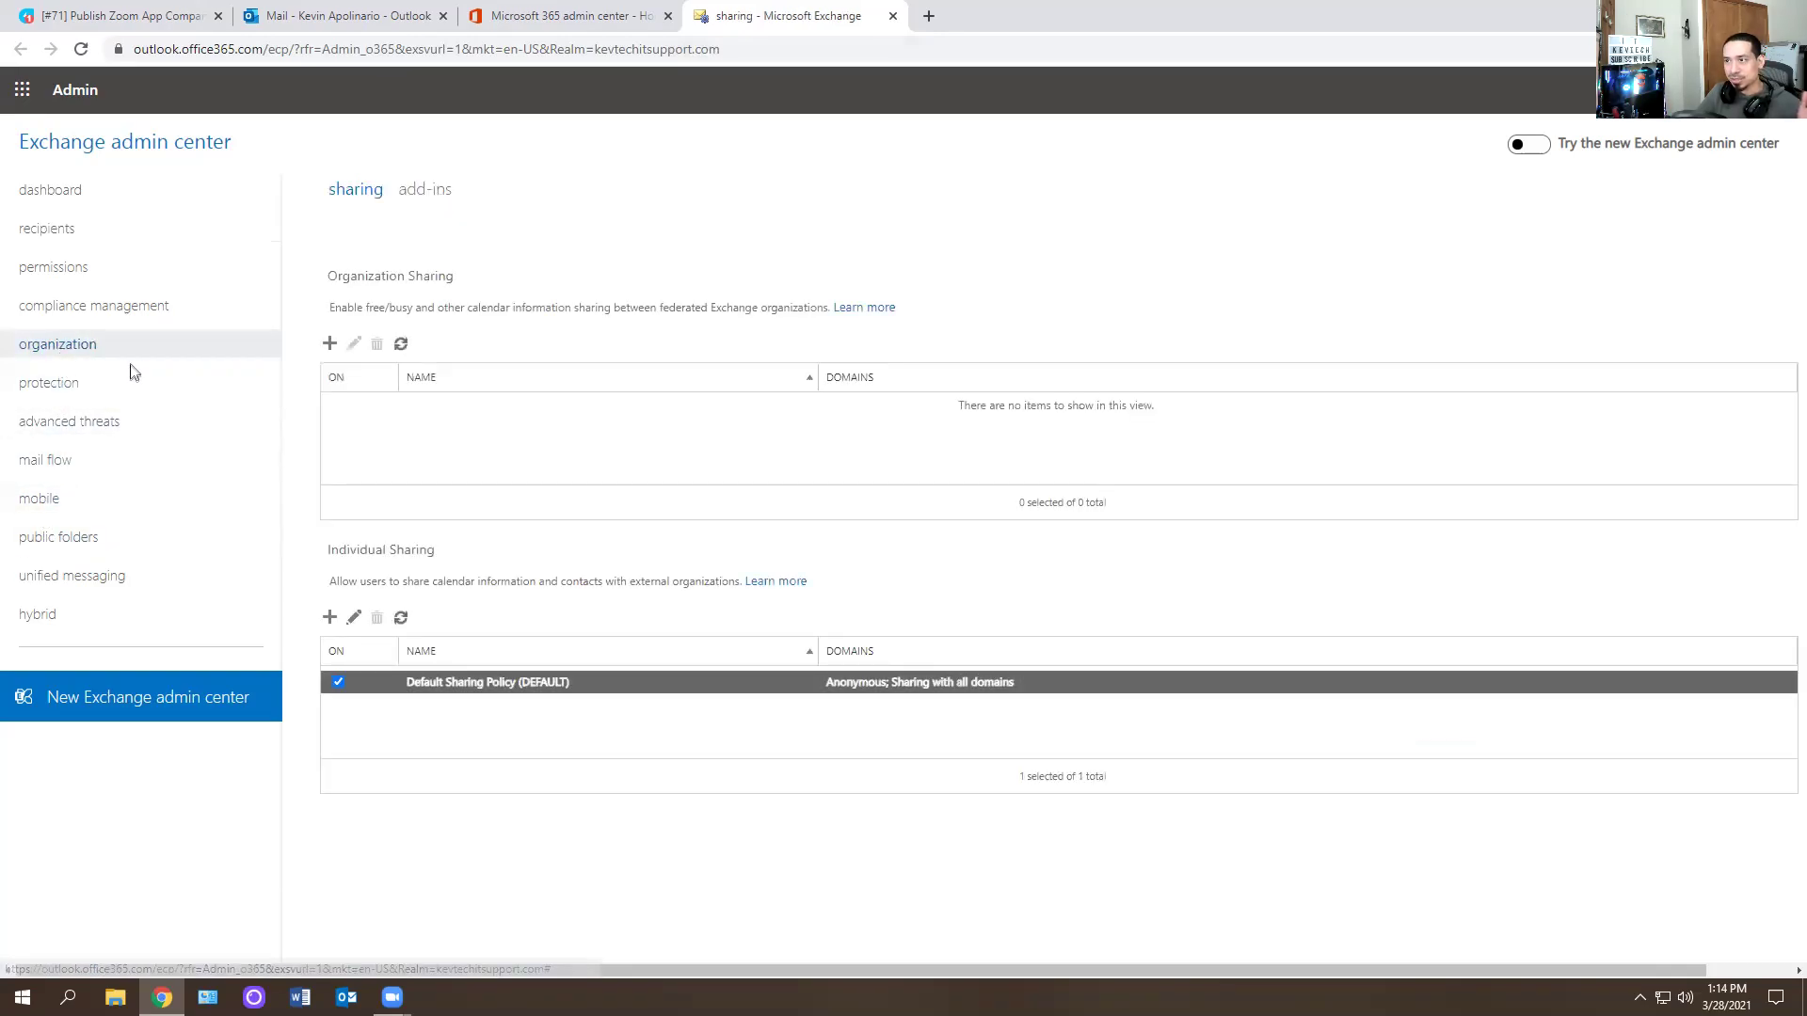
click(421, 191)
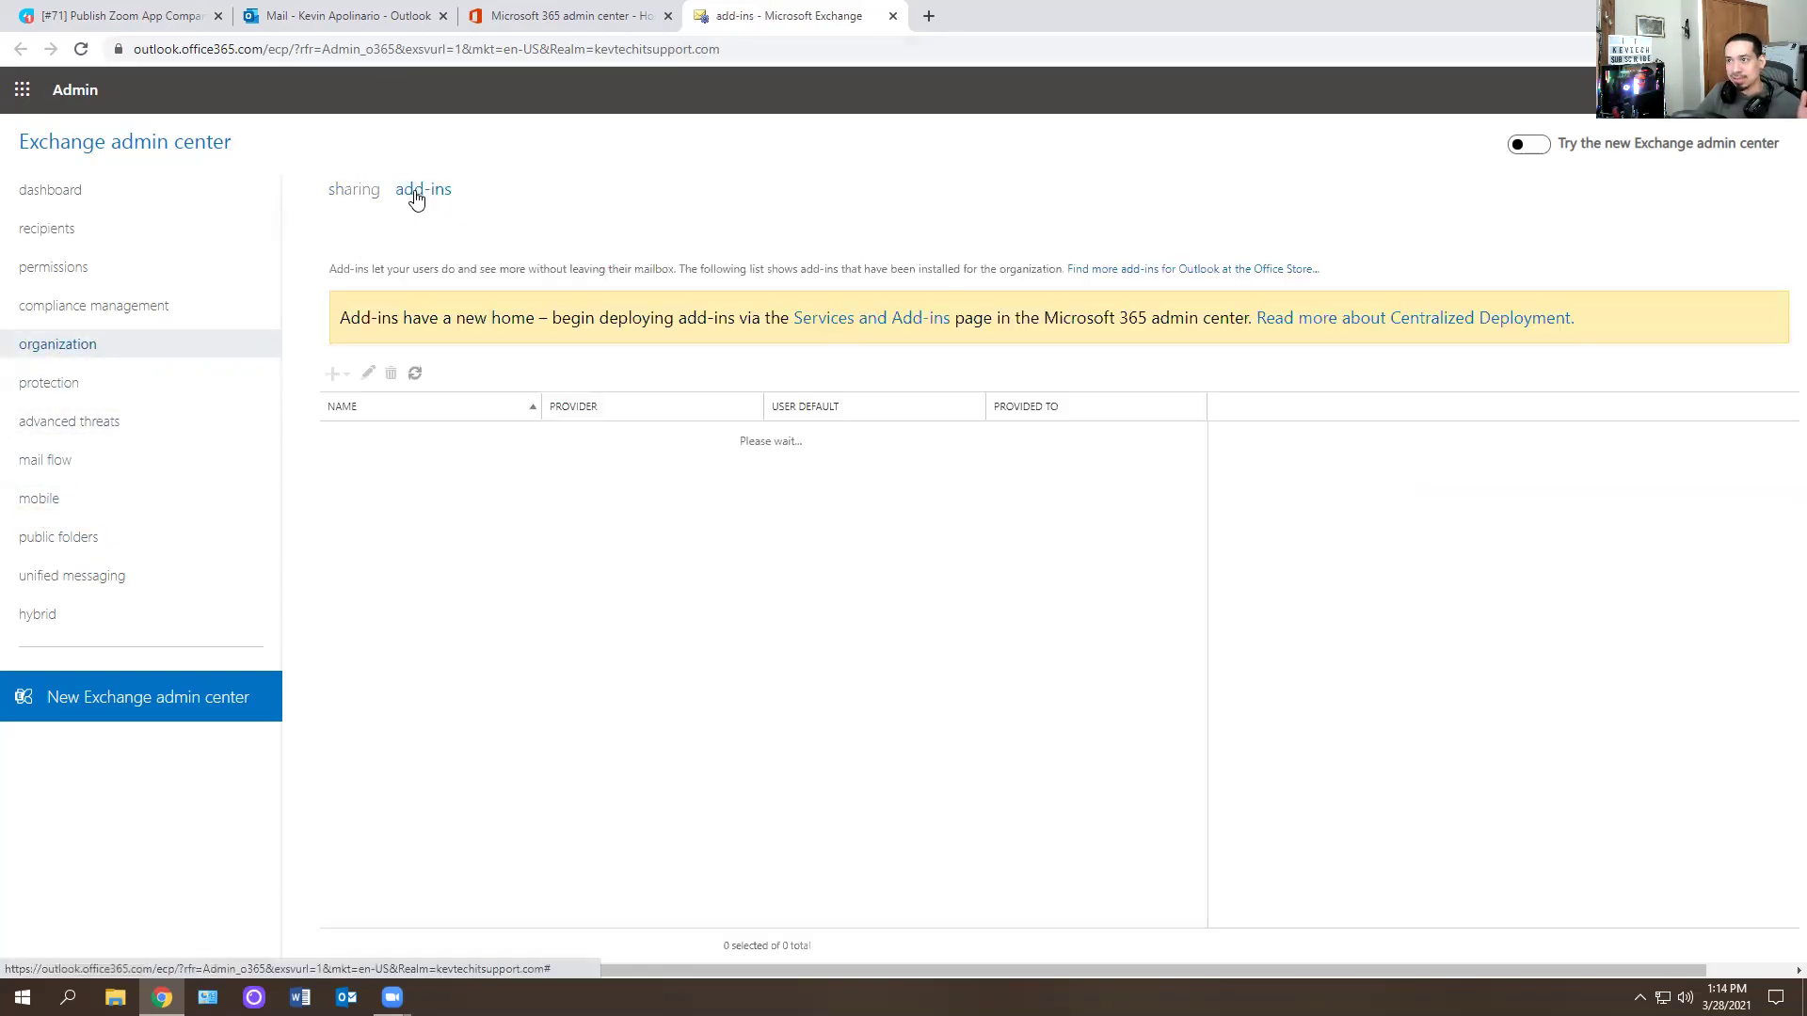
click(335, 374)
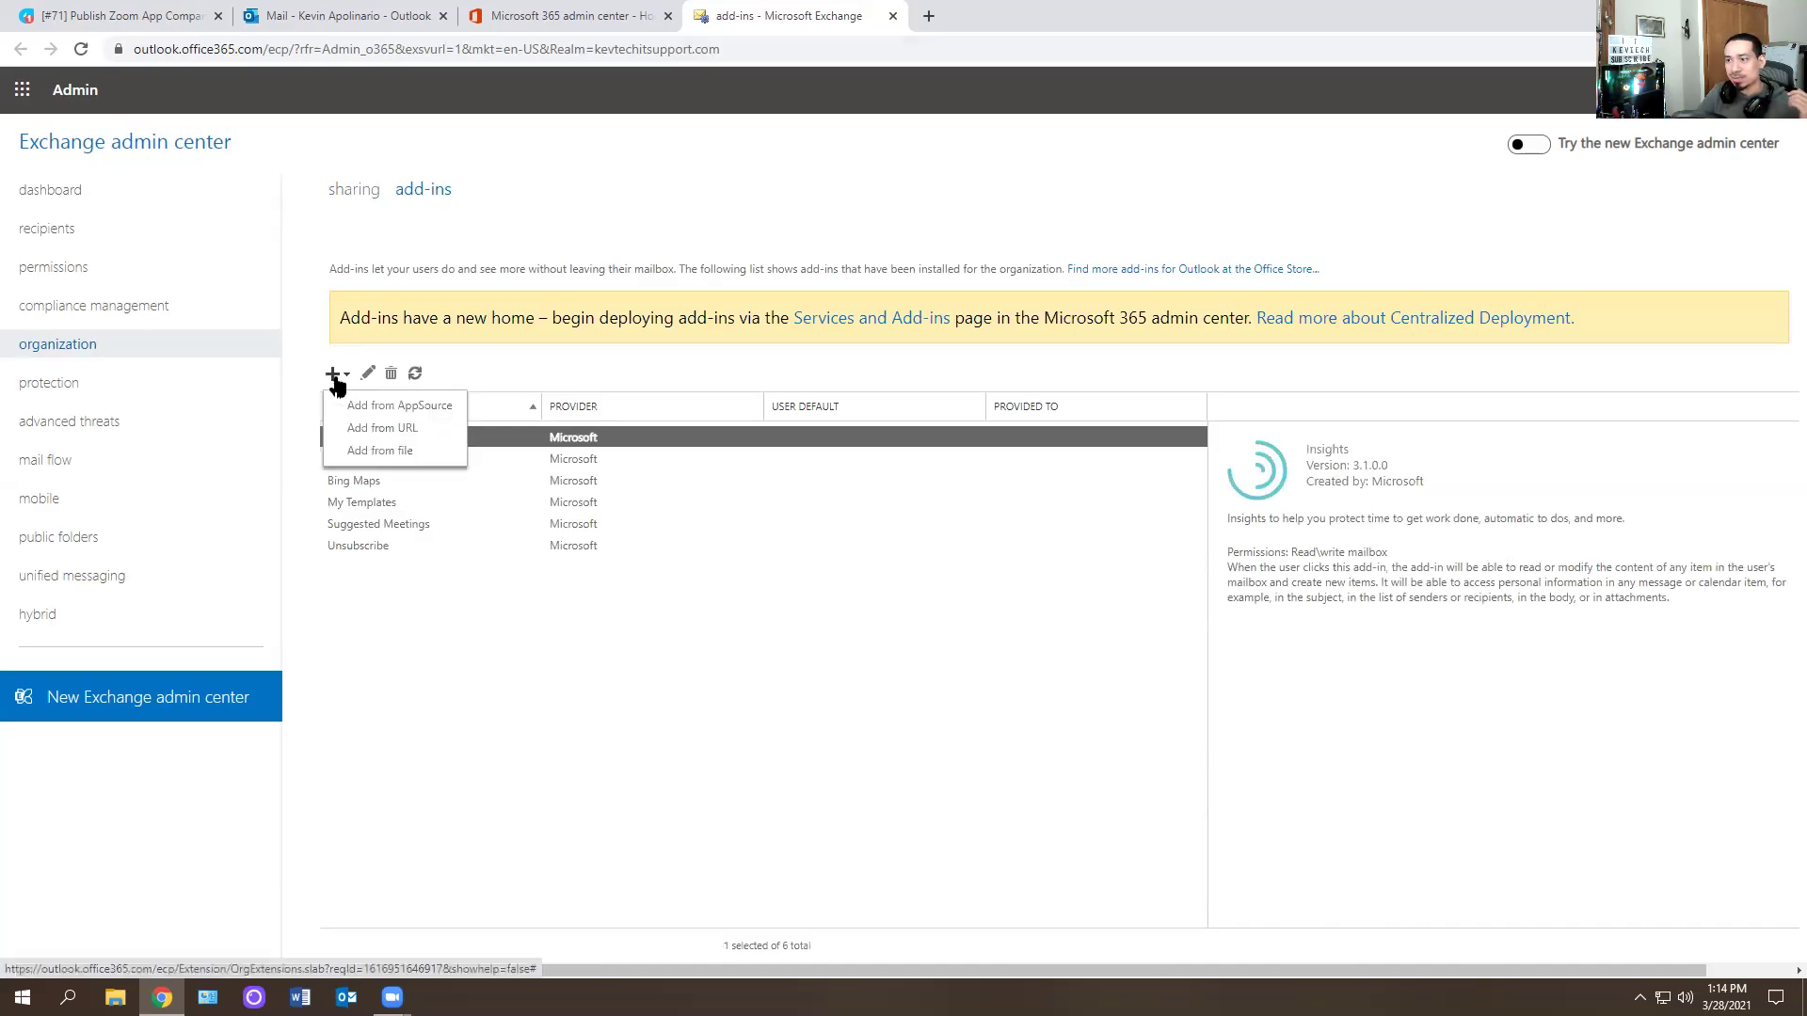
click(382, 407)
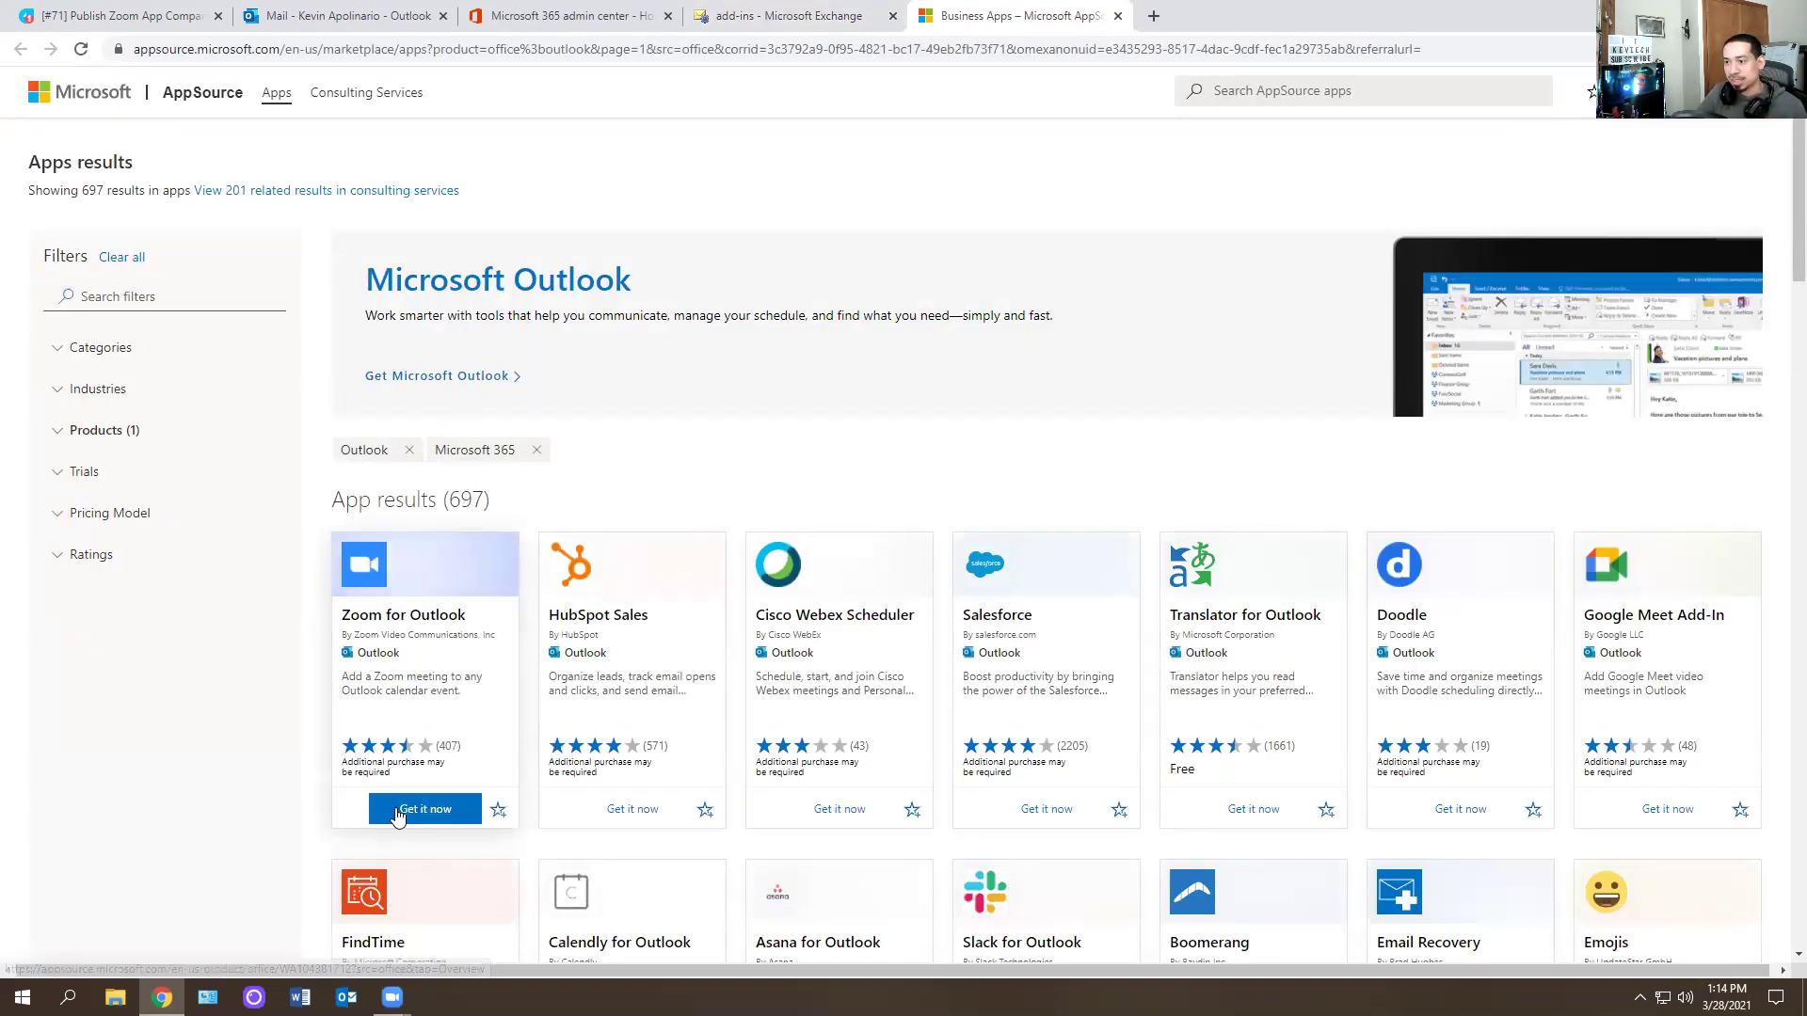
Step: Install Zoom for Outlook from AppSource for the organization, accepting the profile-sharing consent
click(426, 809)
click(675, 527)
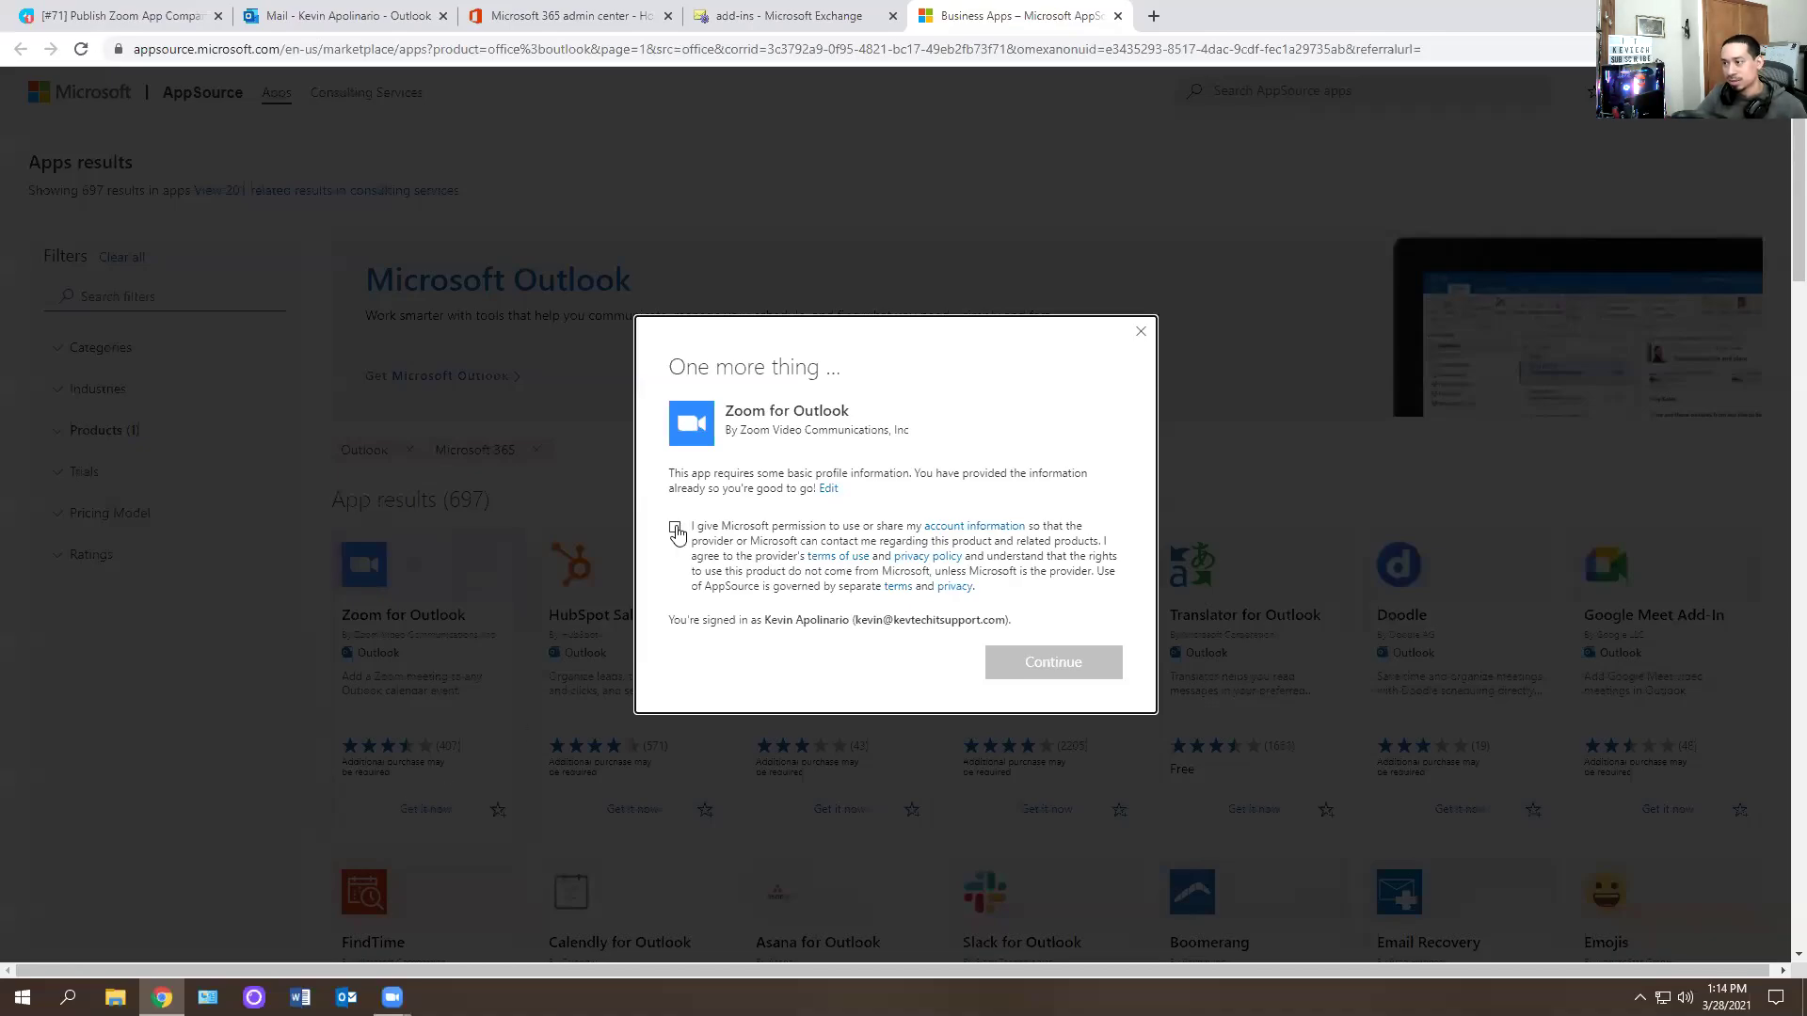
click(1054, 664)
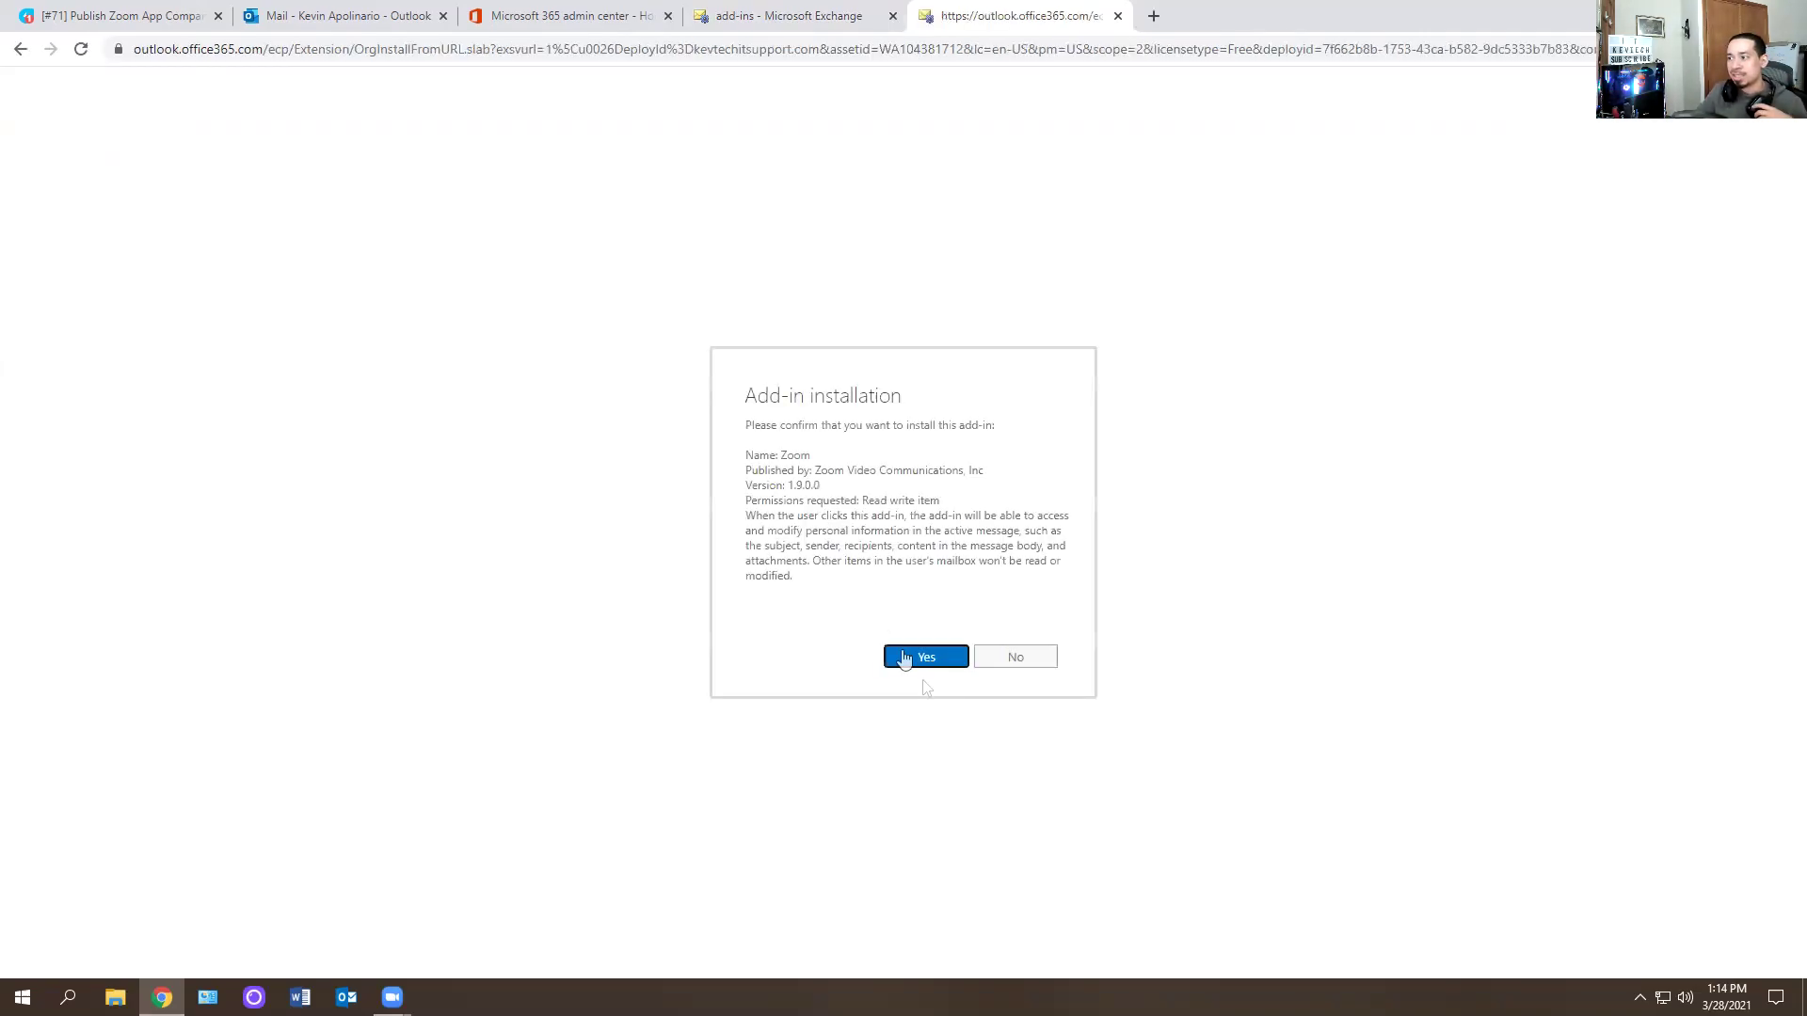
click(911, 660)
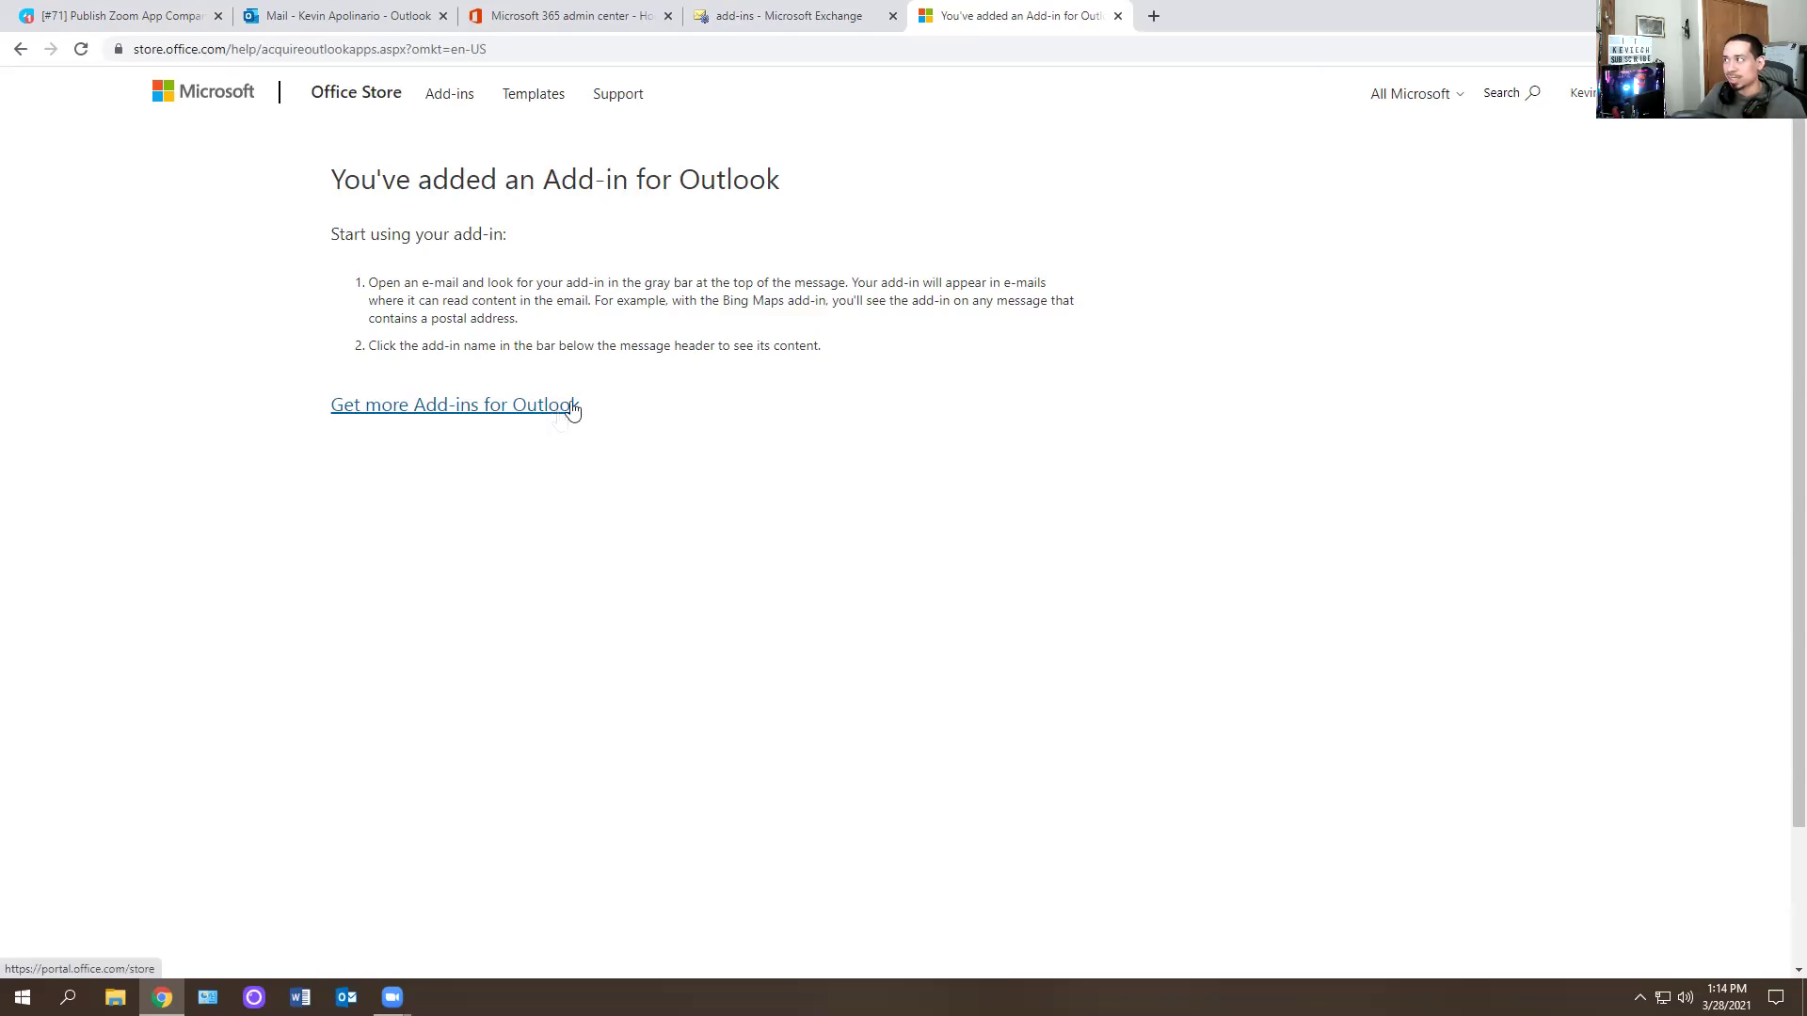
Step: Deploy the Zoom add-in to all organization users as Optional, enabled by default
click(1118, 16)
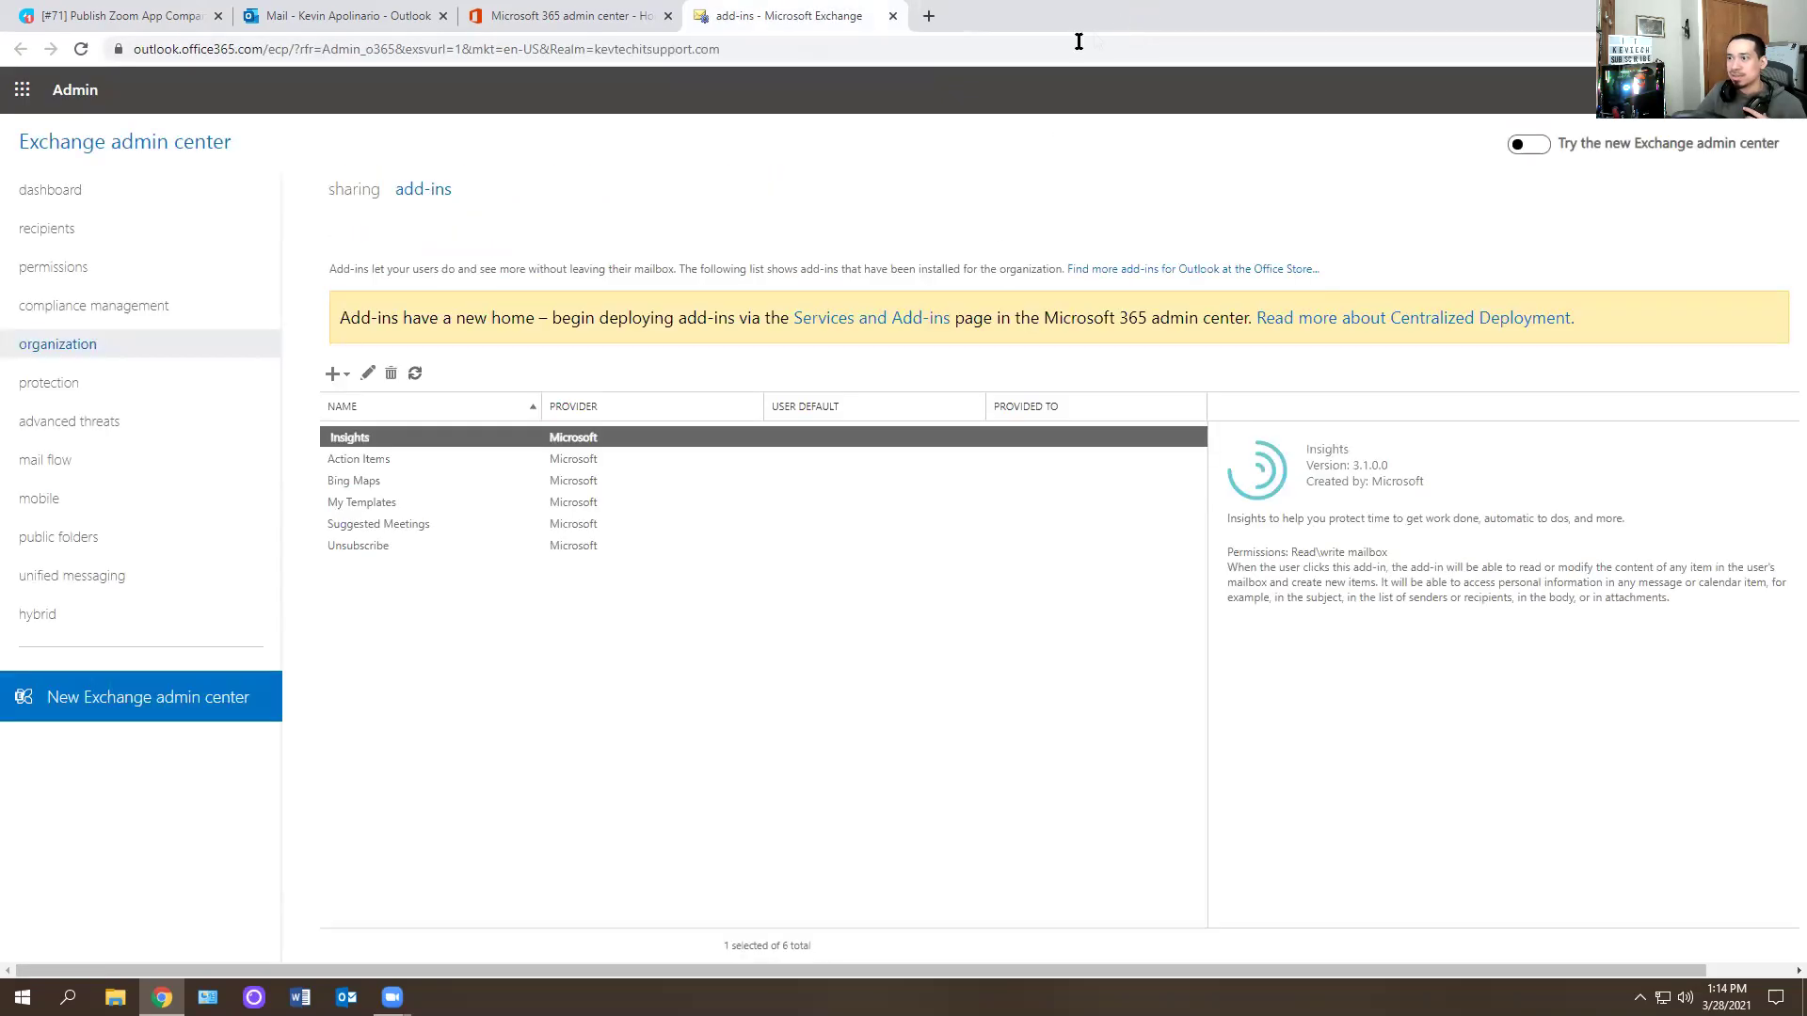
click(415, 373)
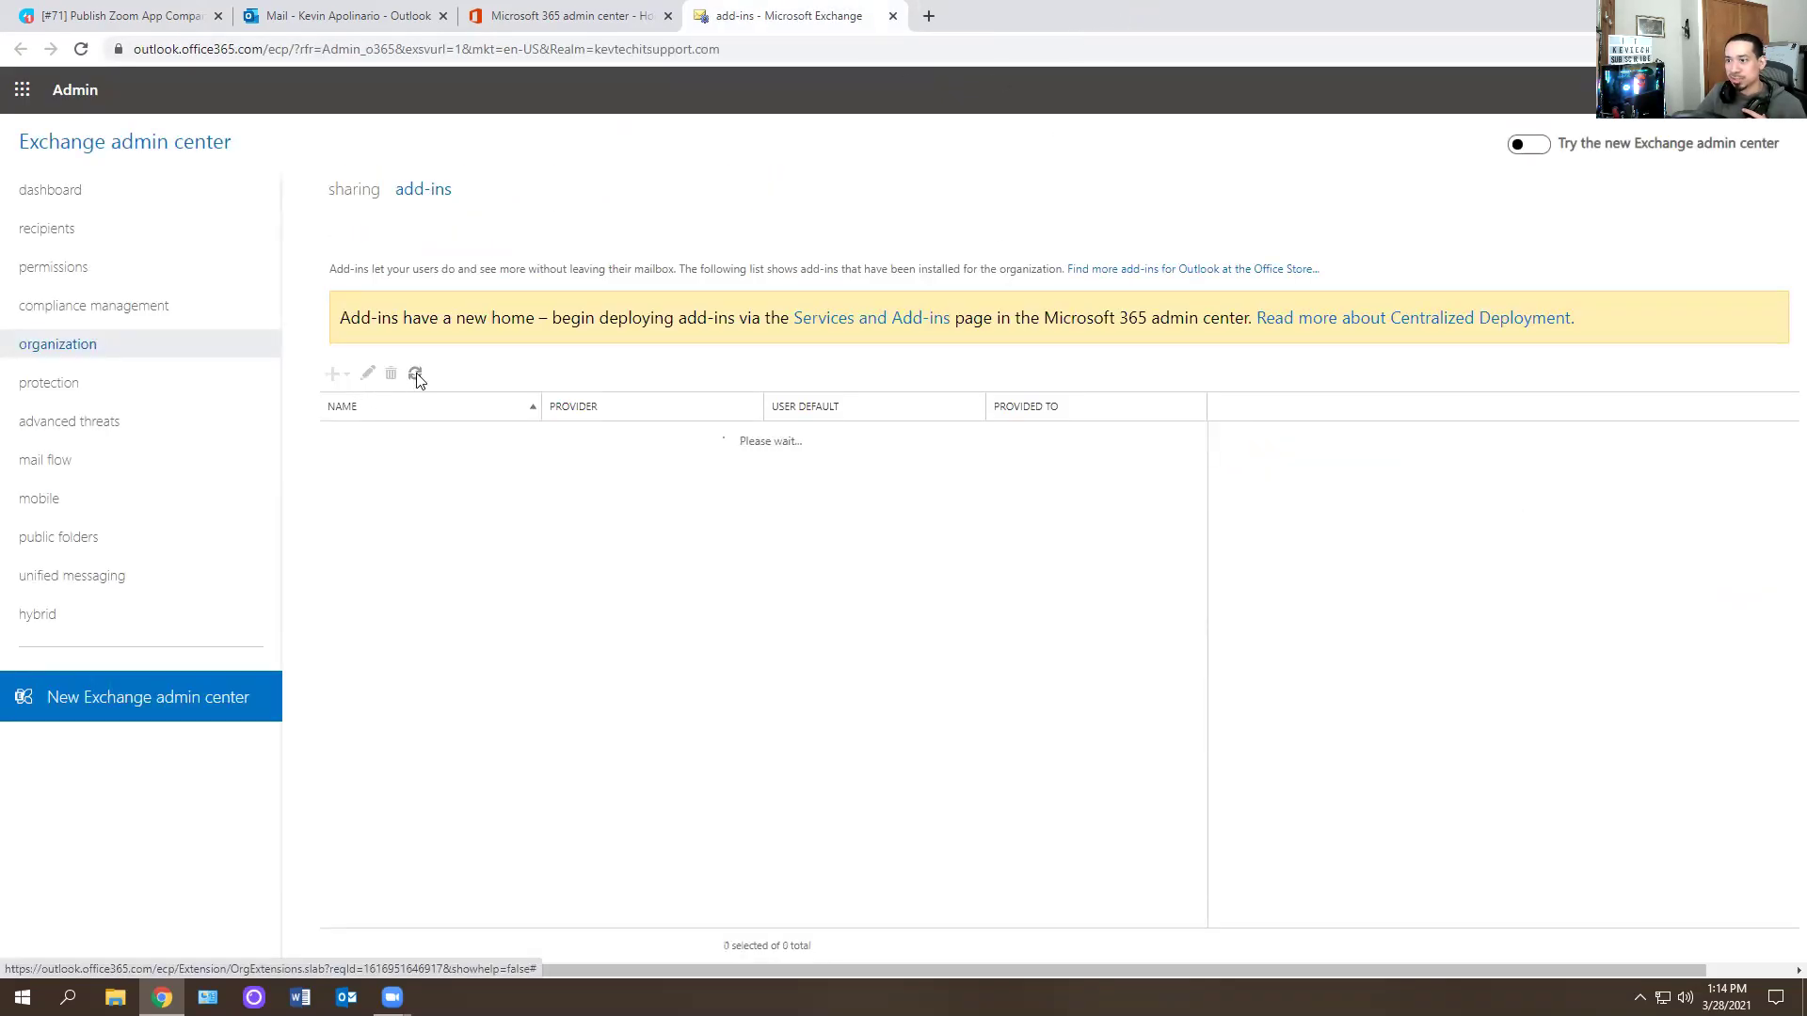
click(351, 564)
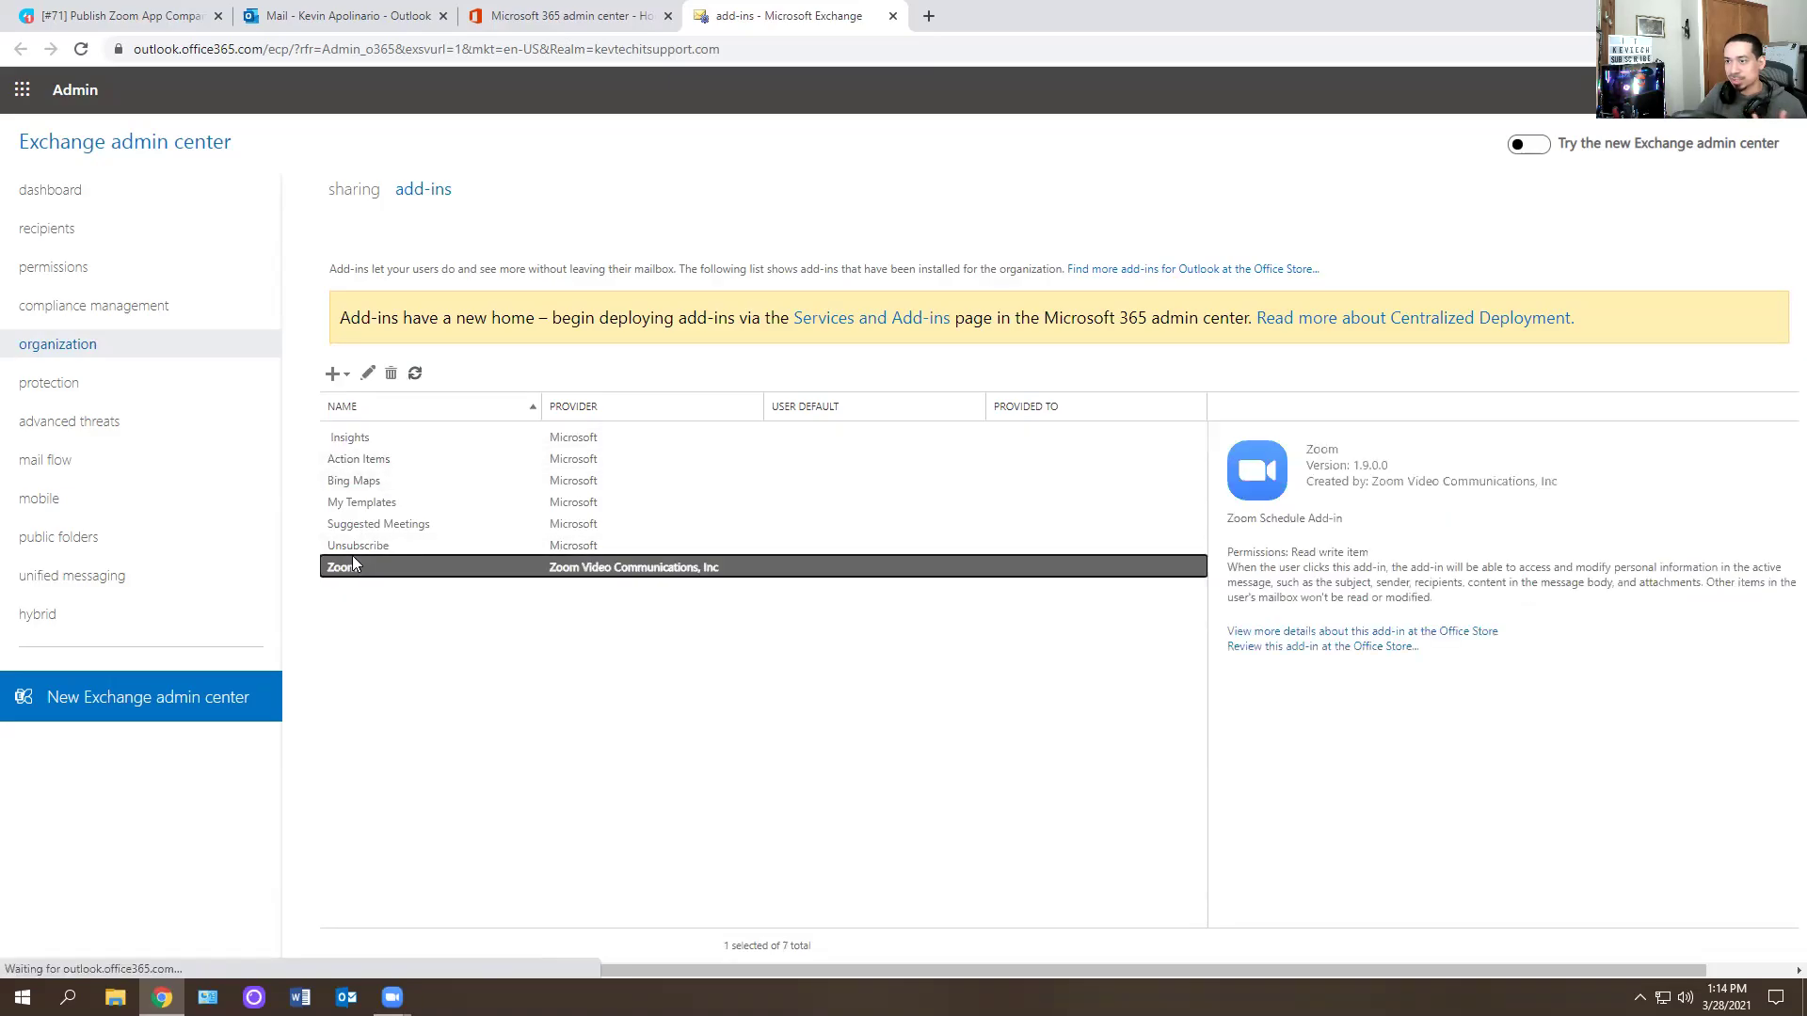
click(367, 374)
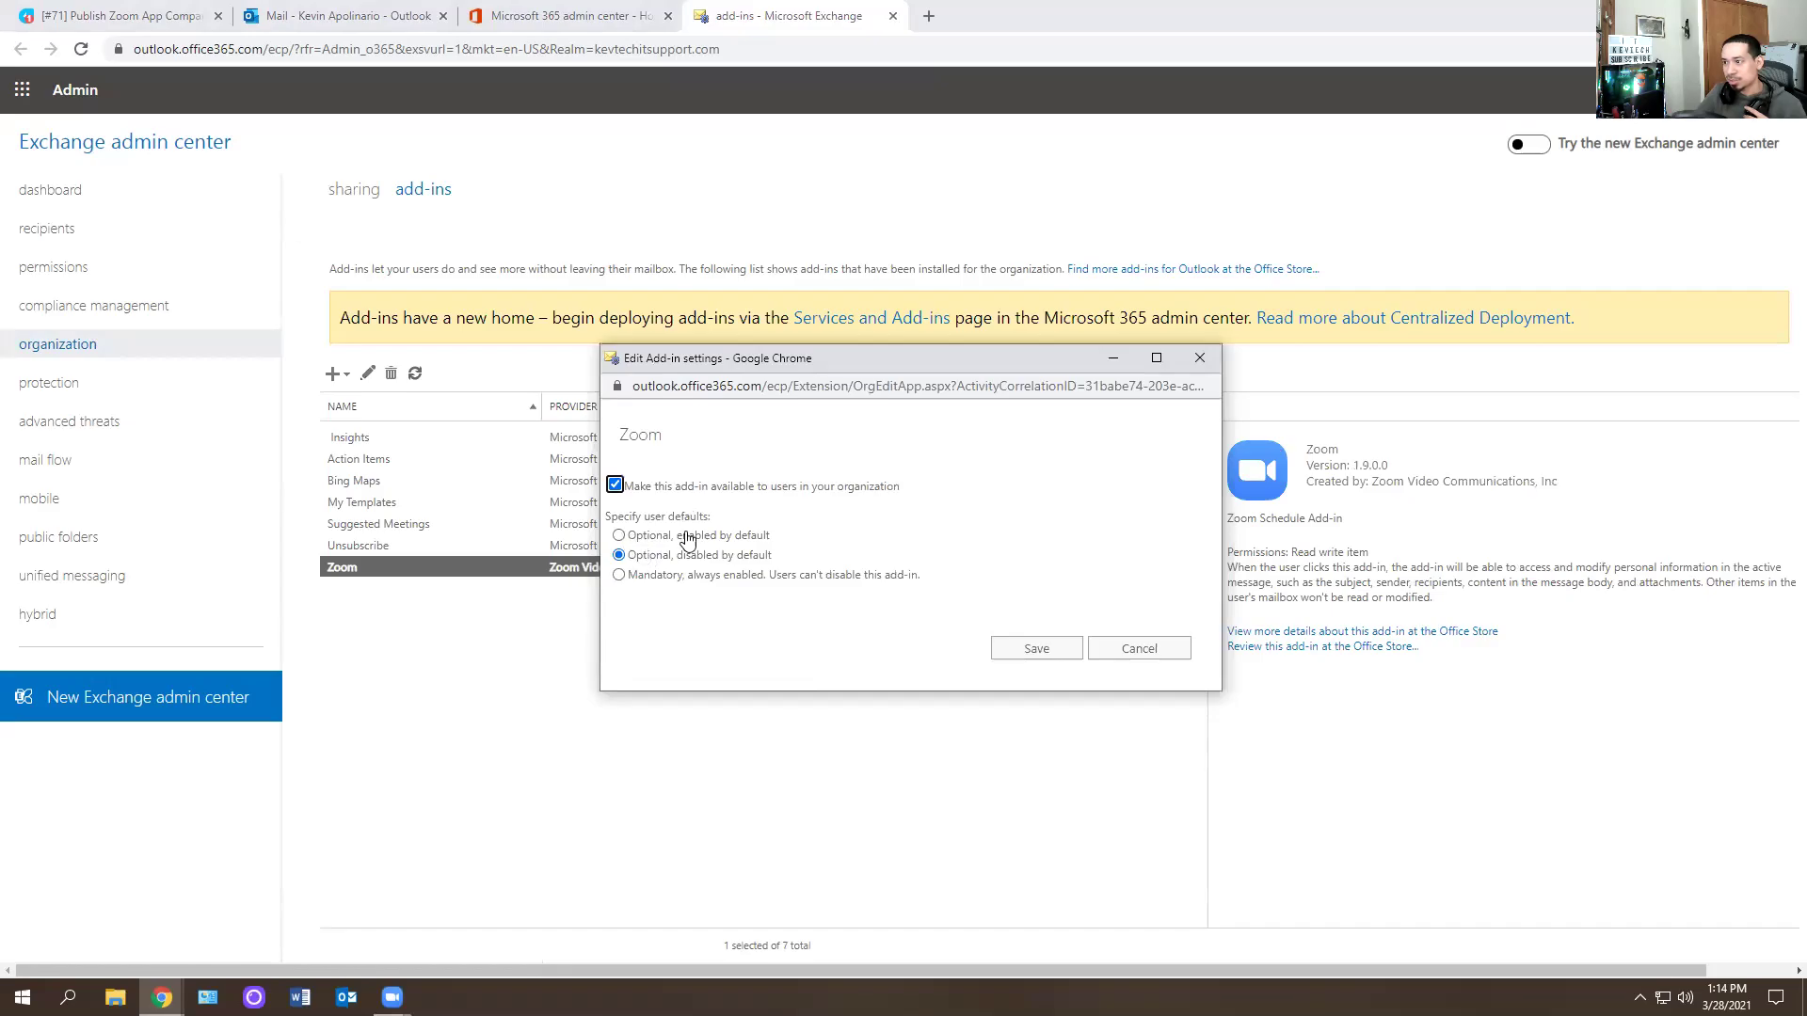
click(618, 535)
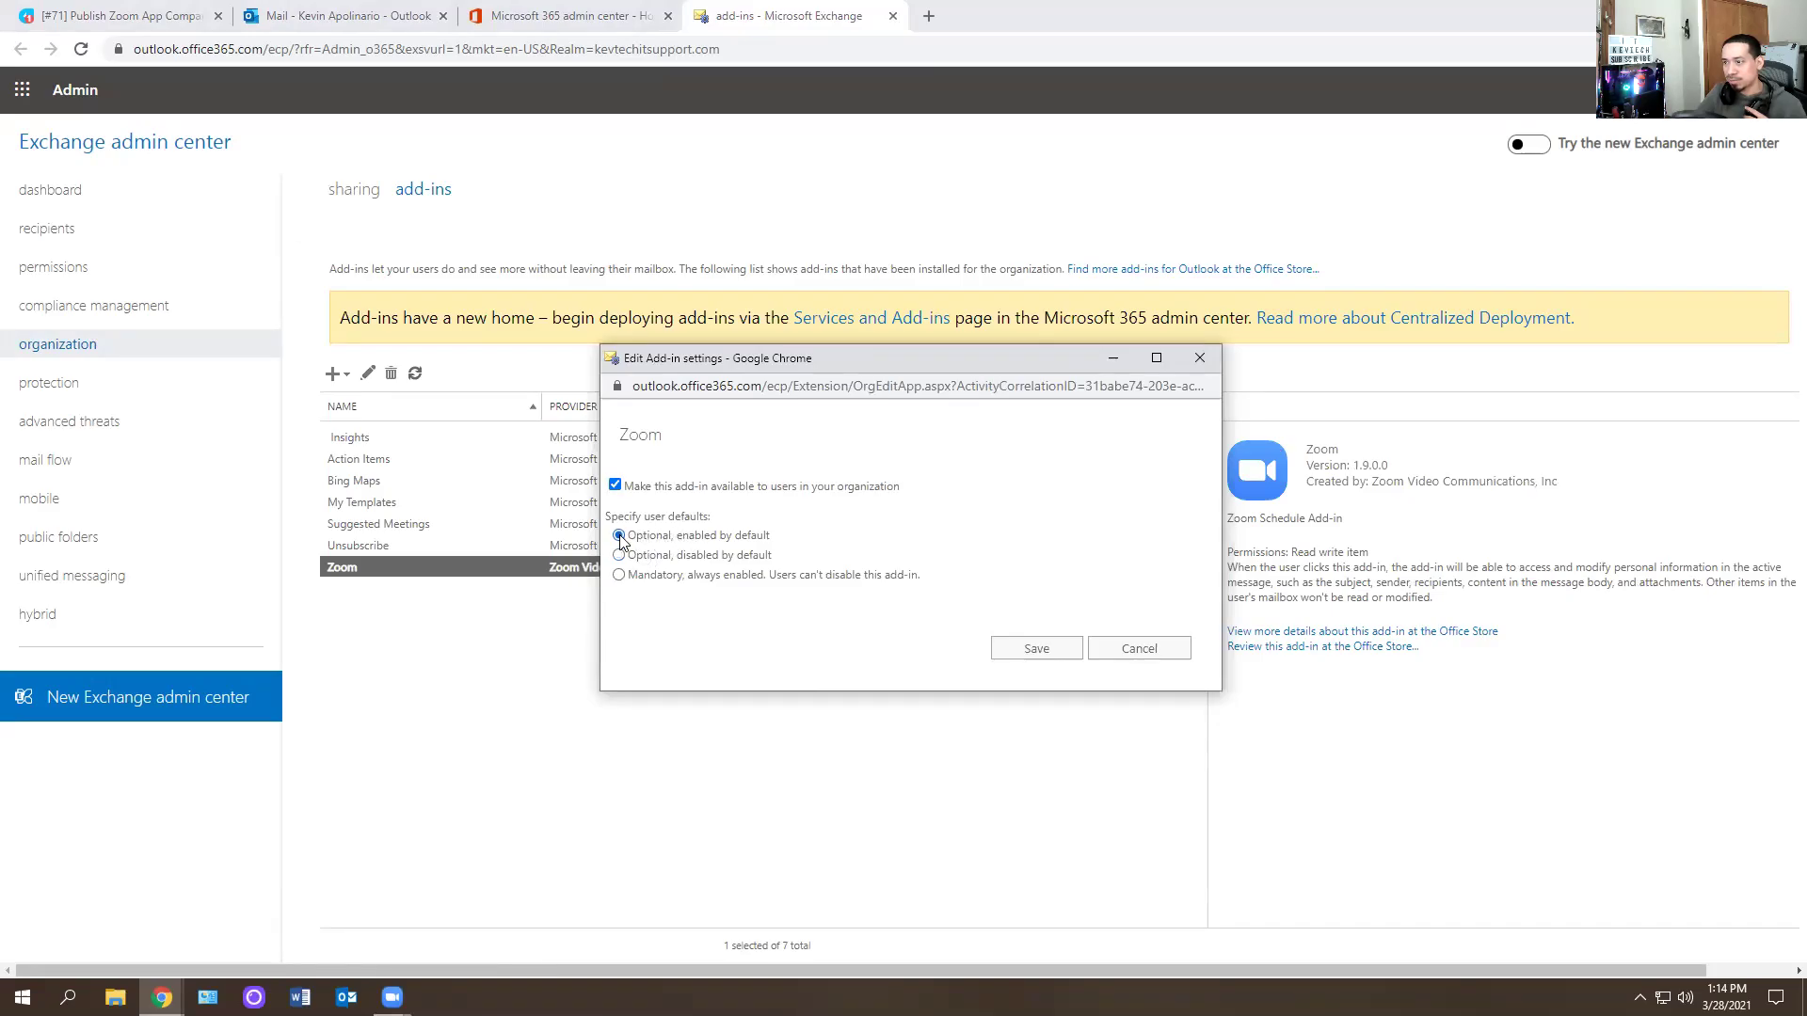
click(1035, 649)
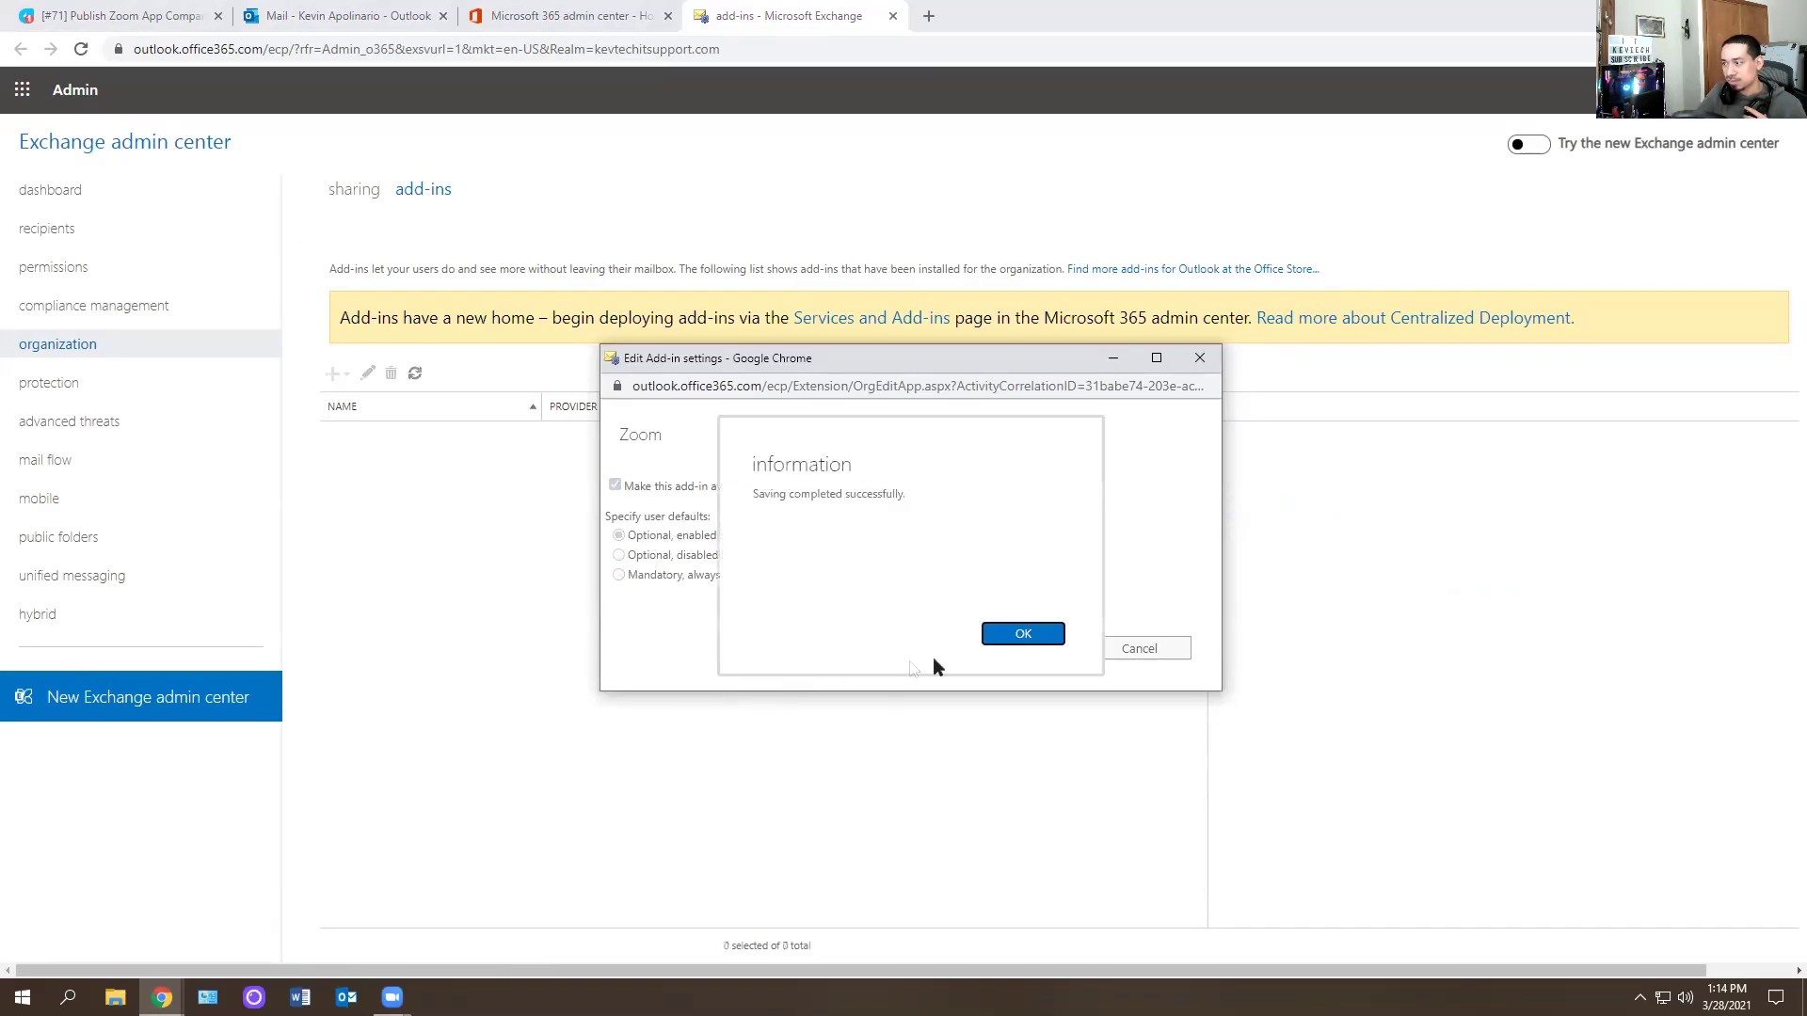
click(1011, 635)
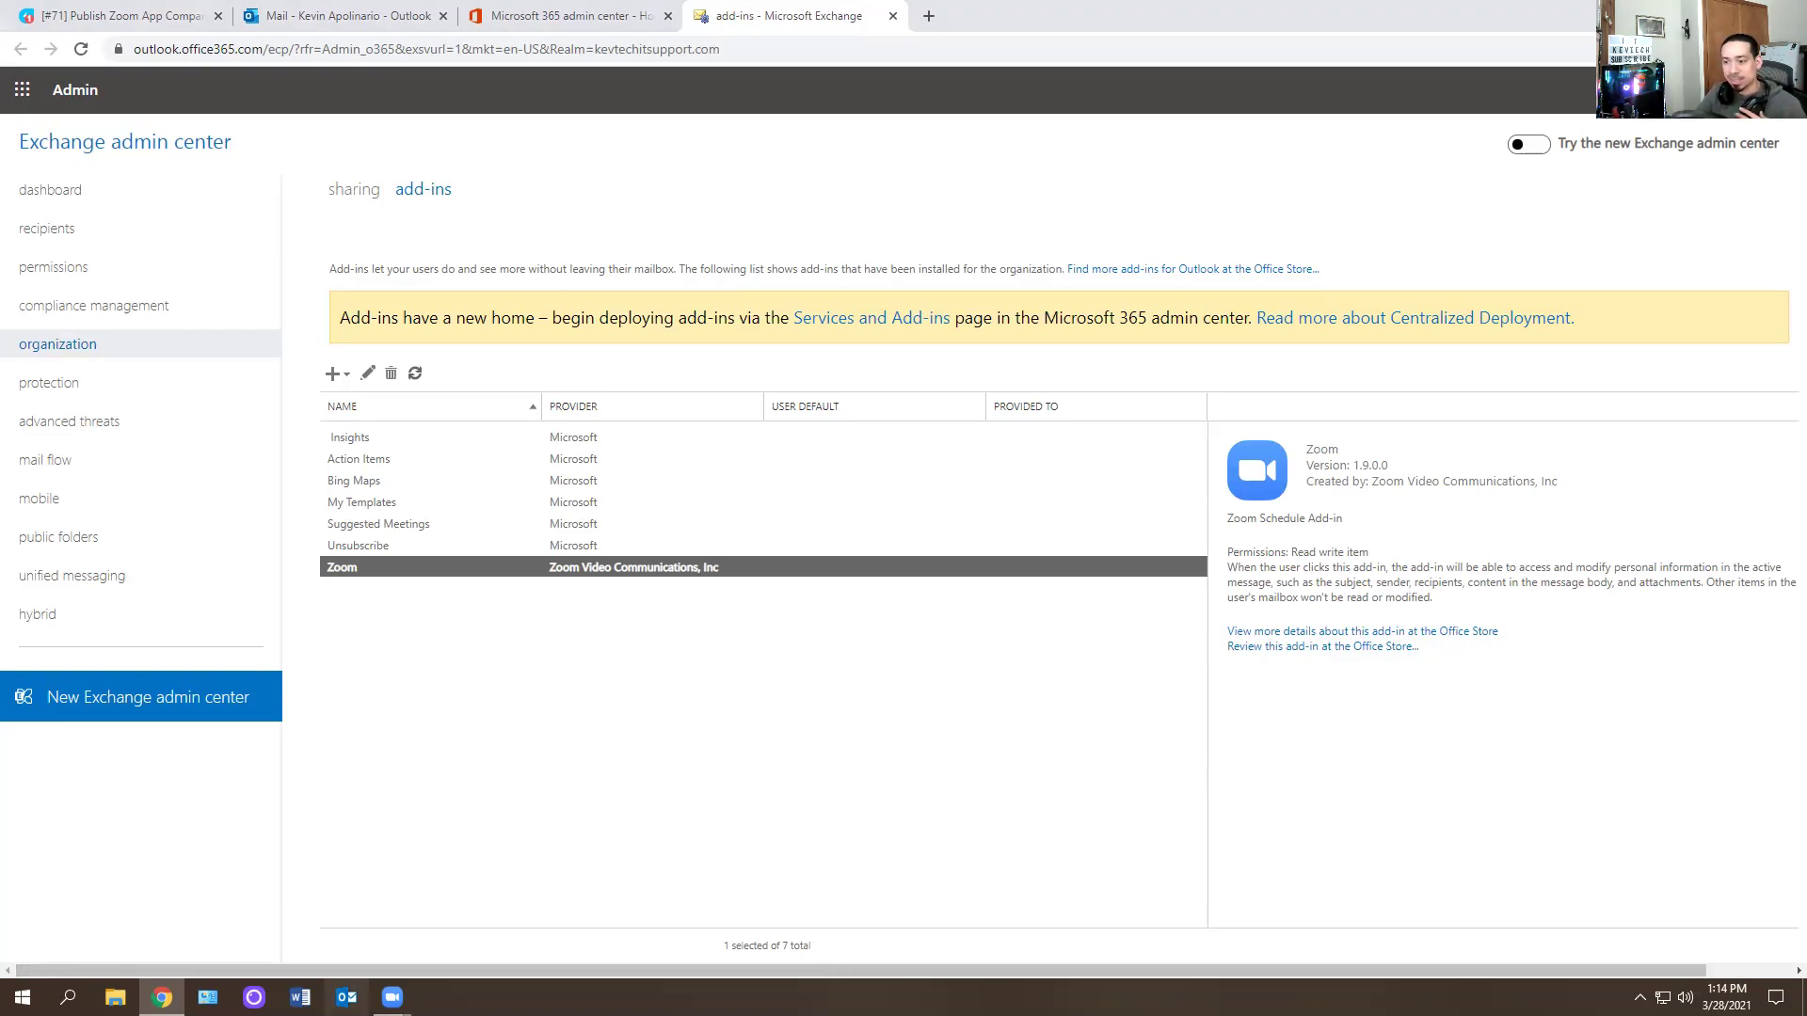
click(347, 997)
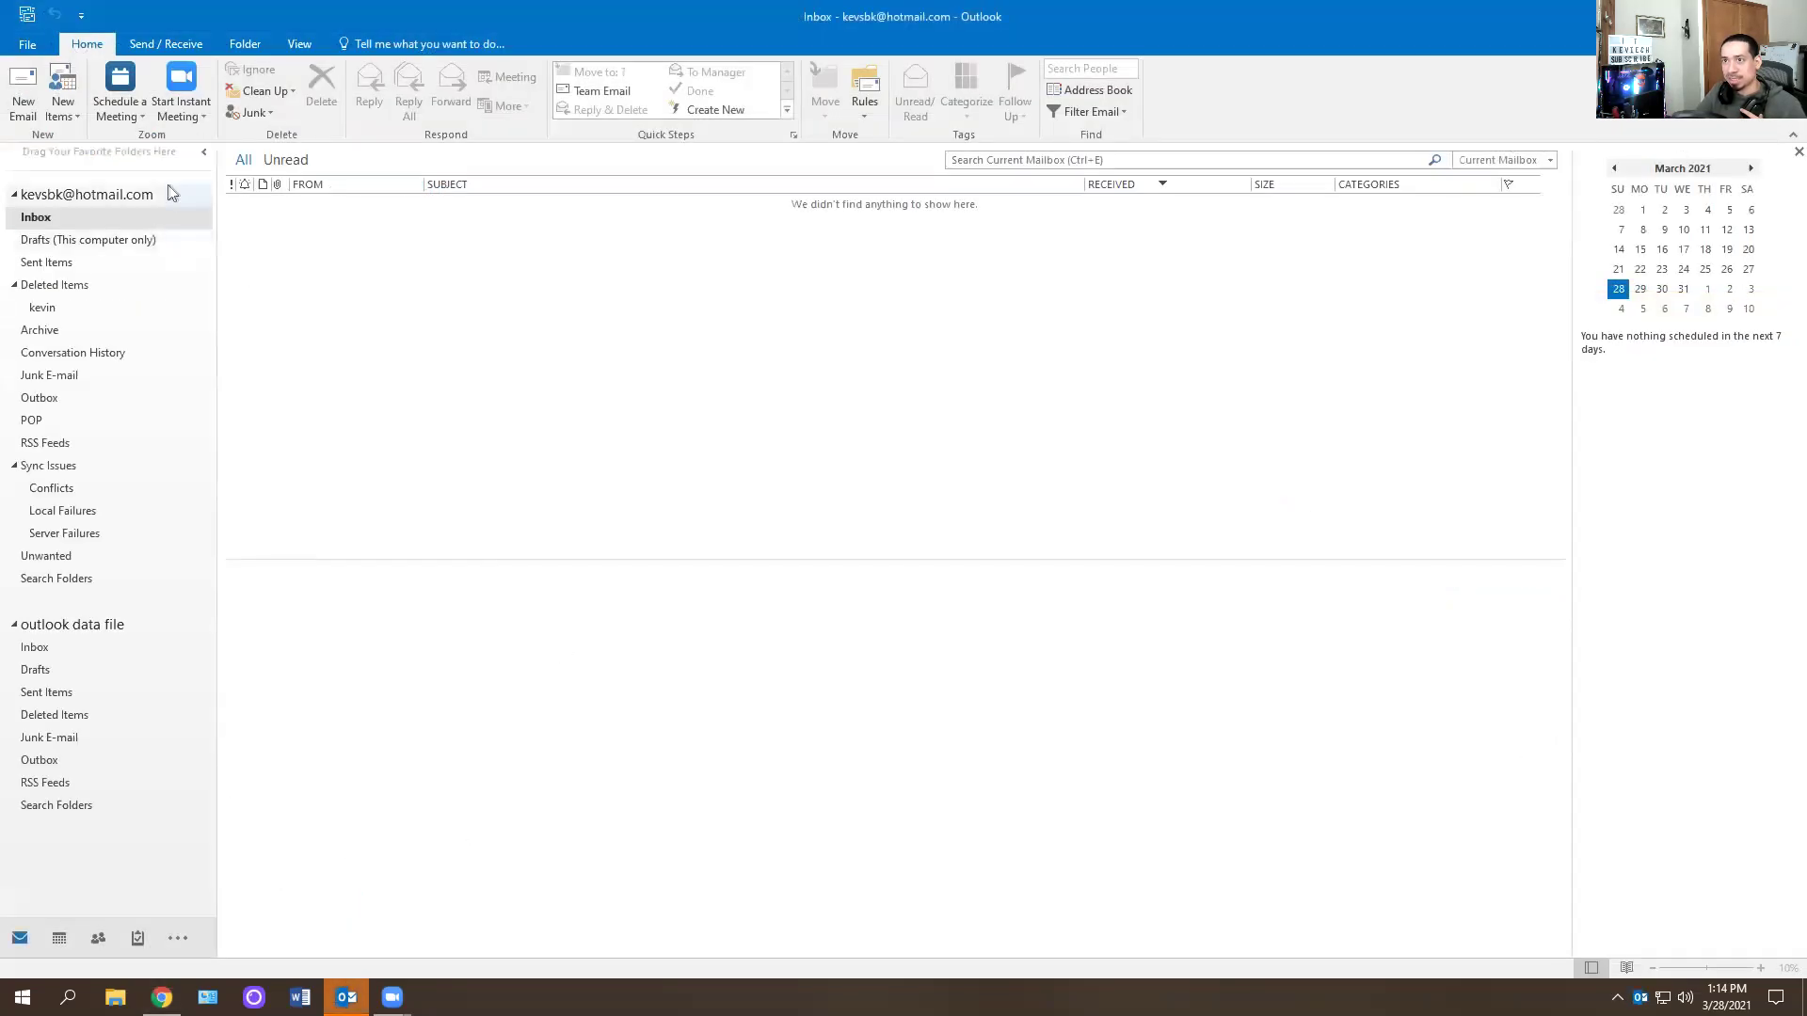
Step: Confirm in Outlook that the Zoom instant meeting add-in is up to date, then return to ticket #INC-71
click(205, 117)
click(205, 194)
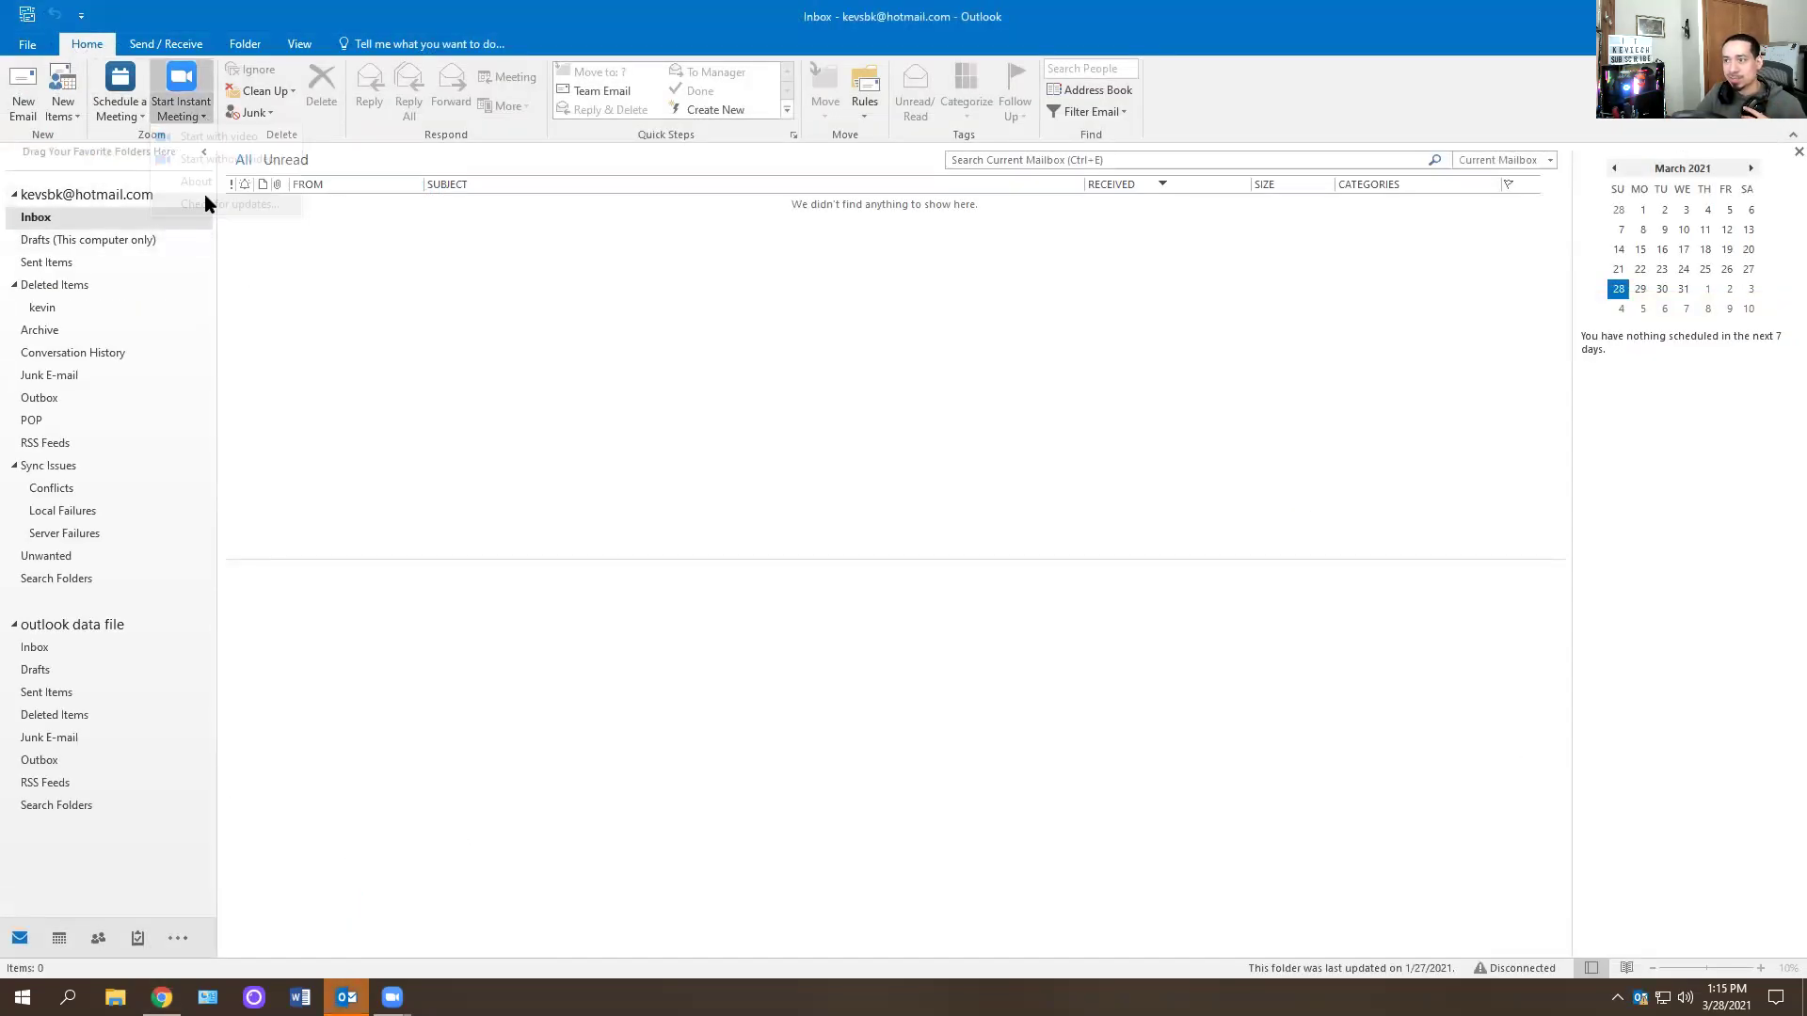
click(965, 559)
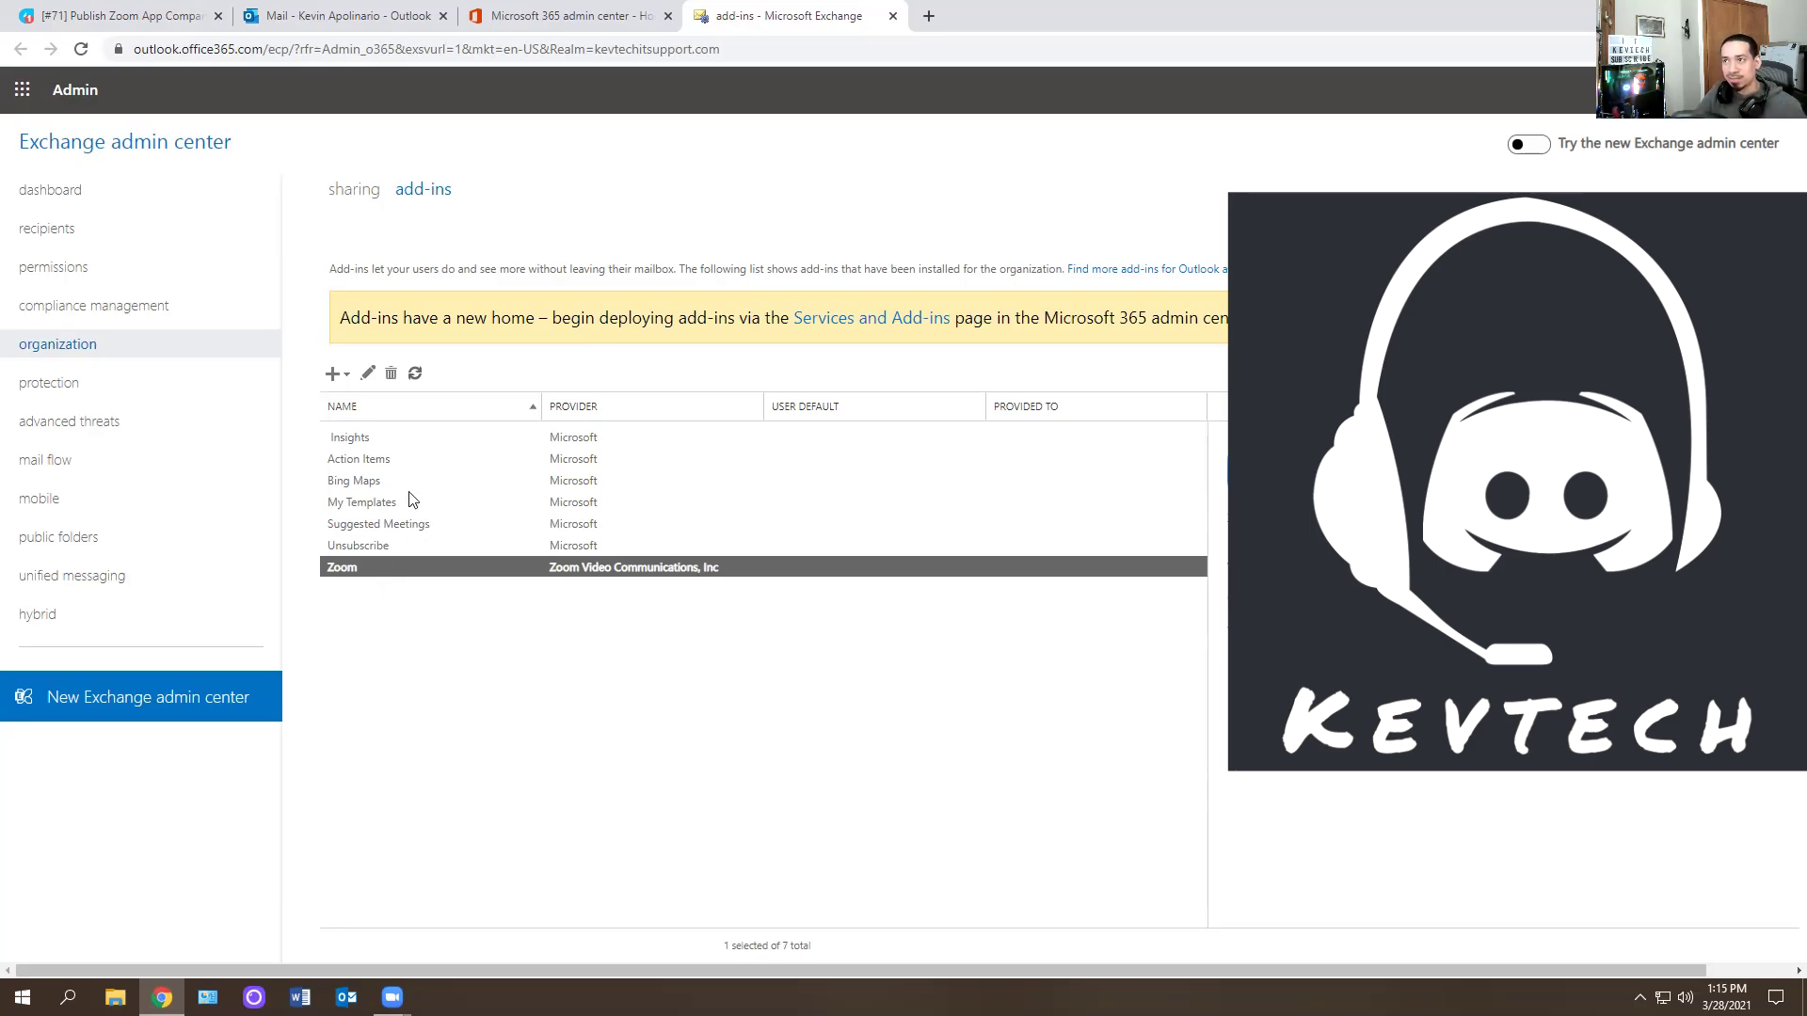
click(141, 16)
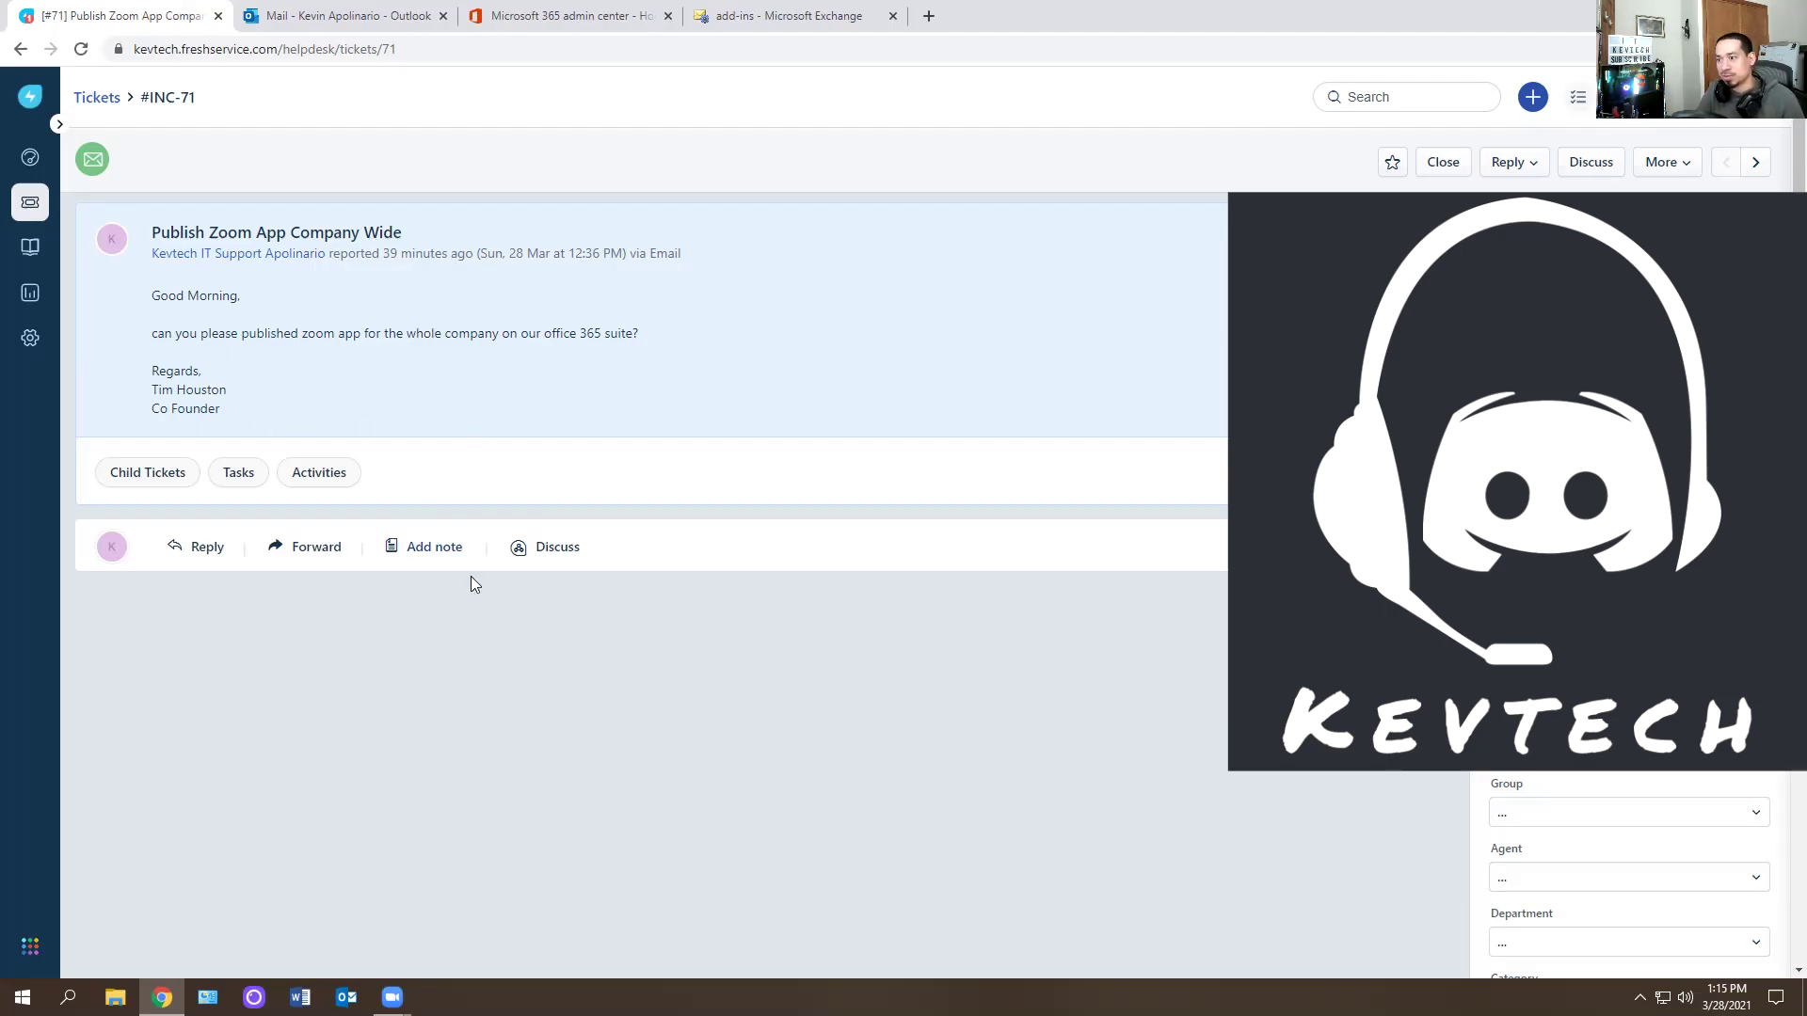
Step: Add private note 'application has been published world wide for the company.' and close ticket #INC-71
click(434, 547)
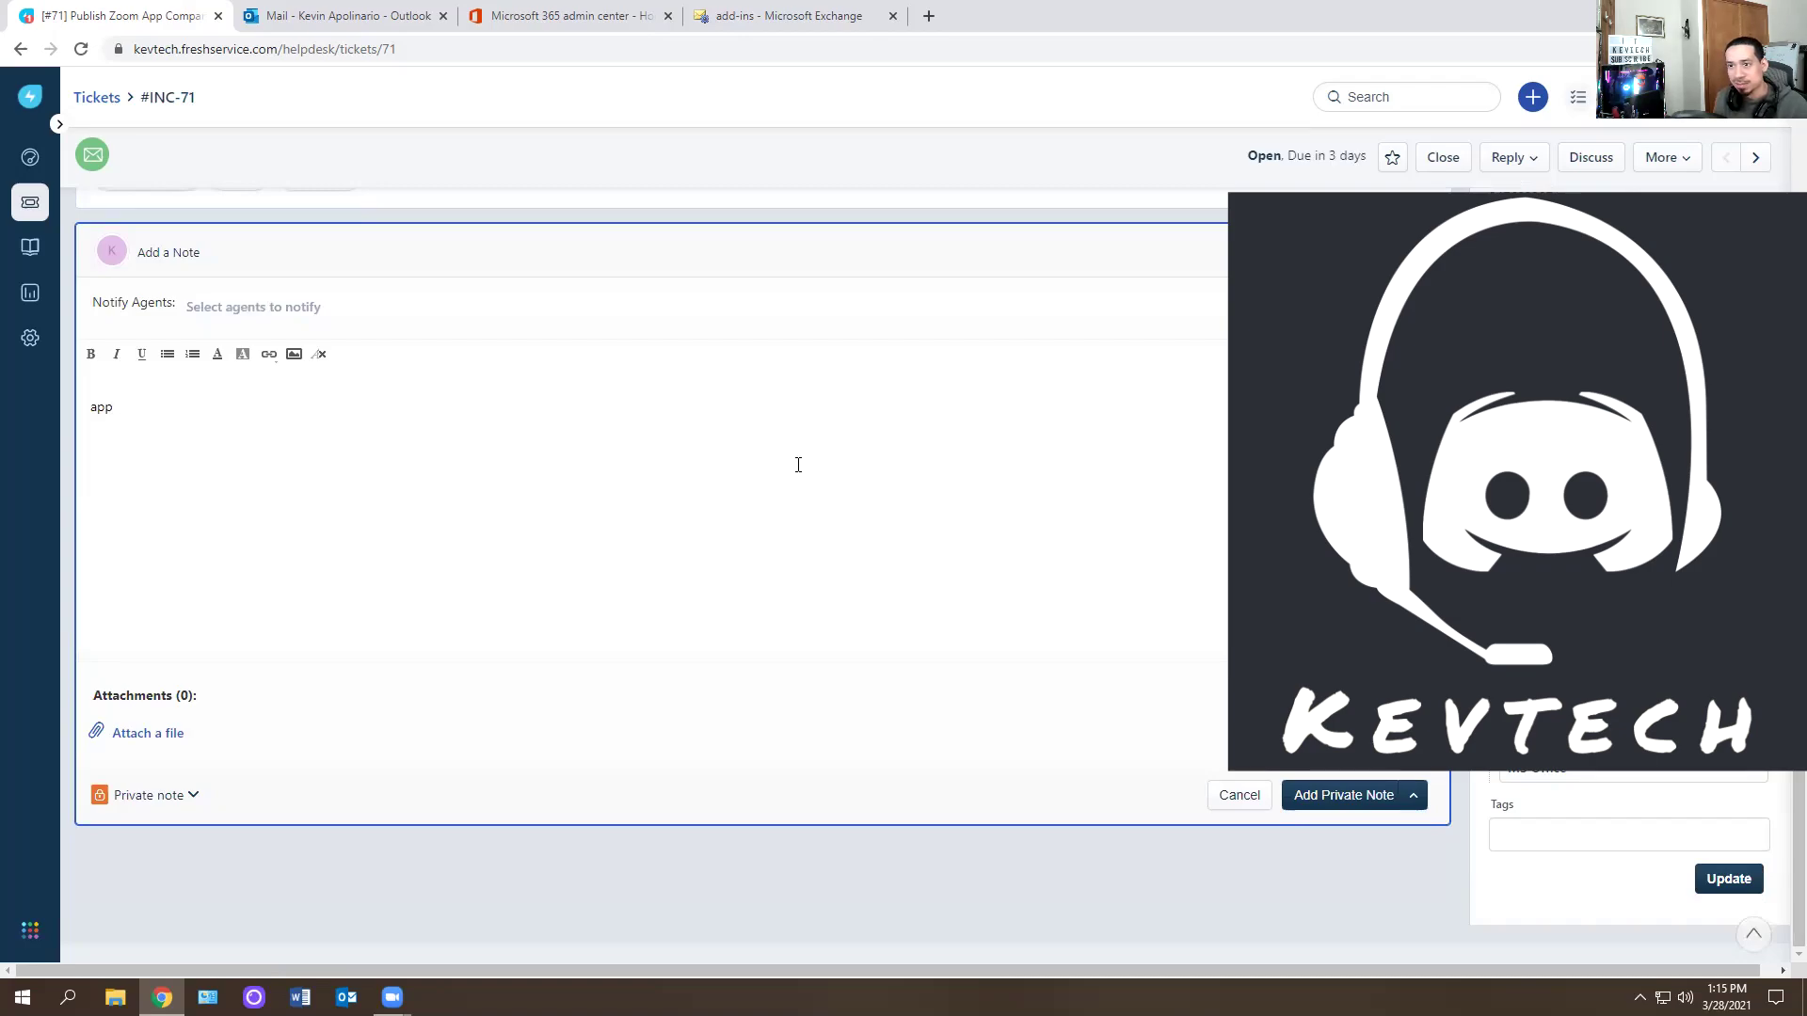
text(application ha)
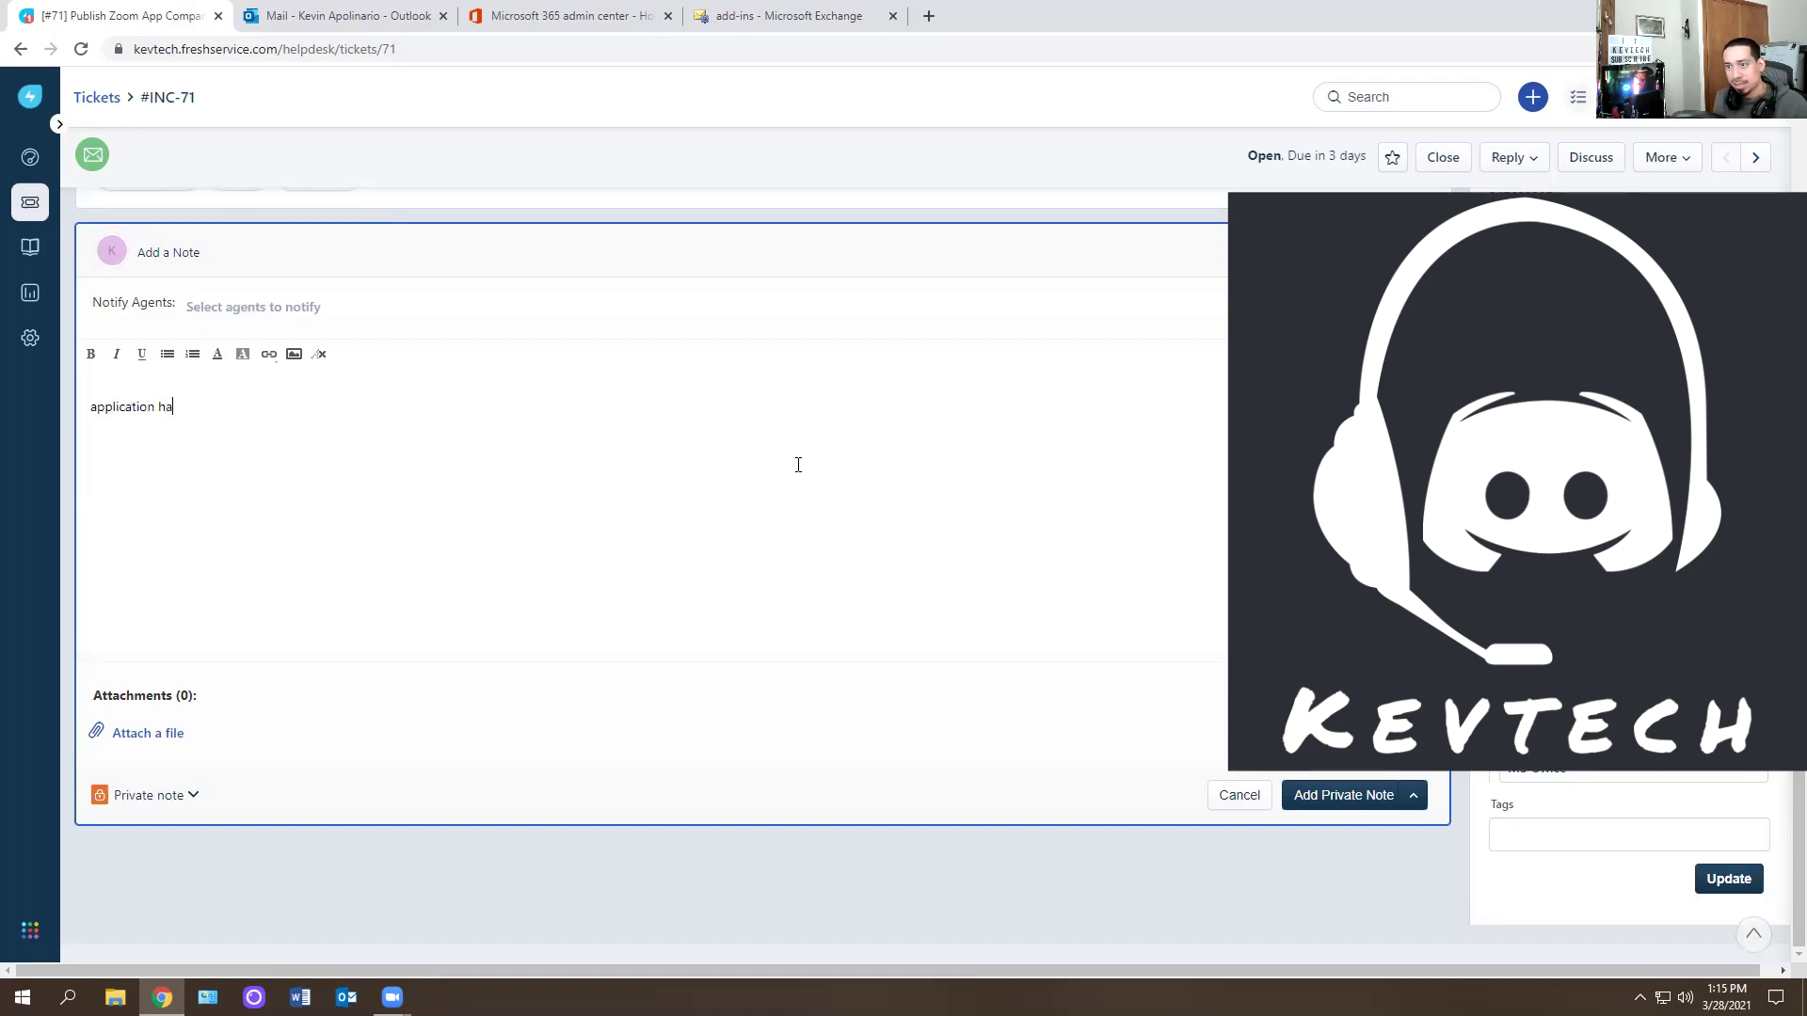
text(s been published world wide for the company.)
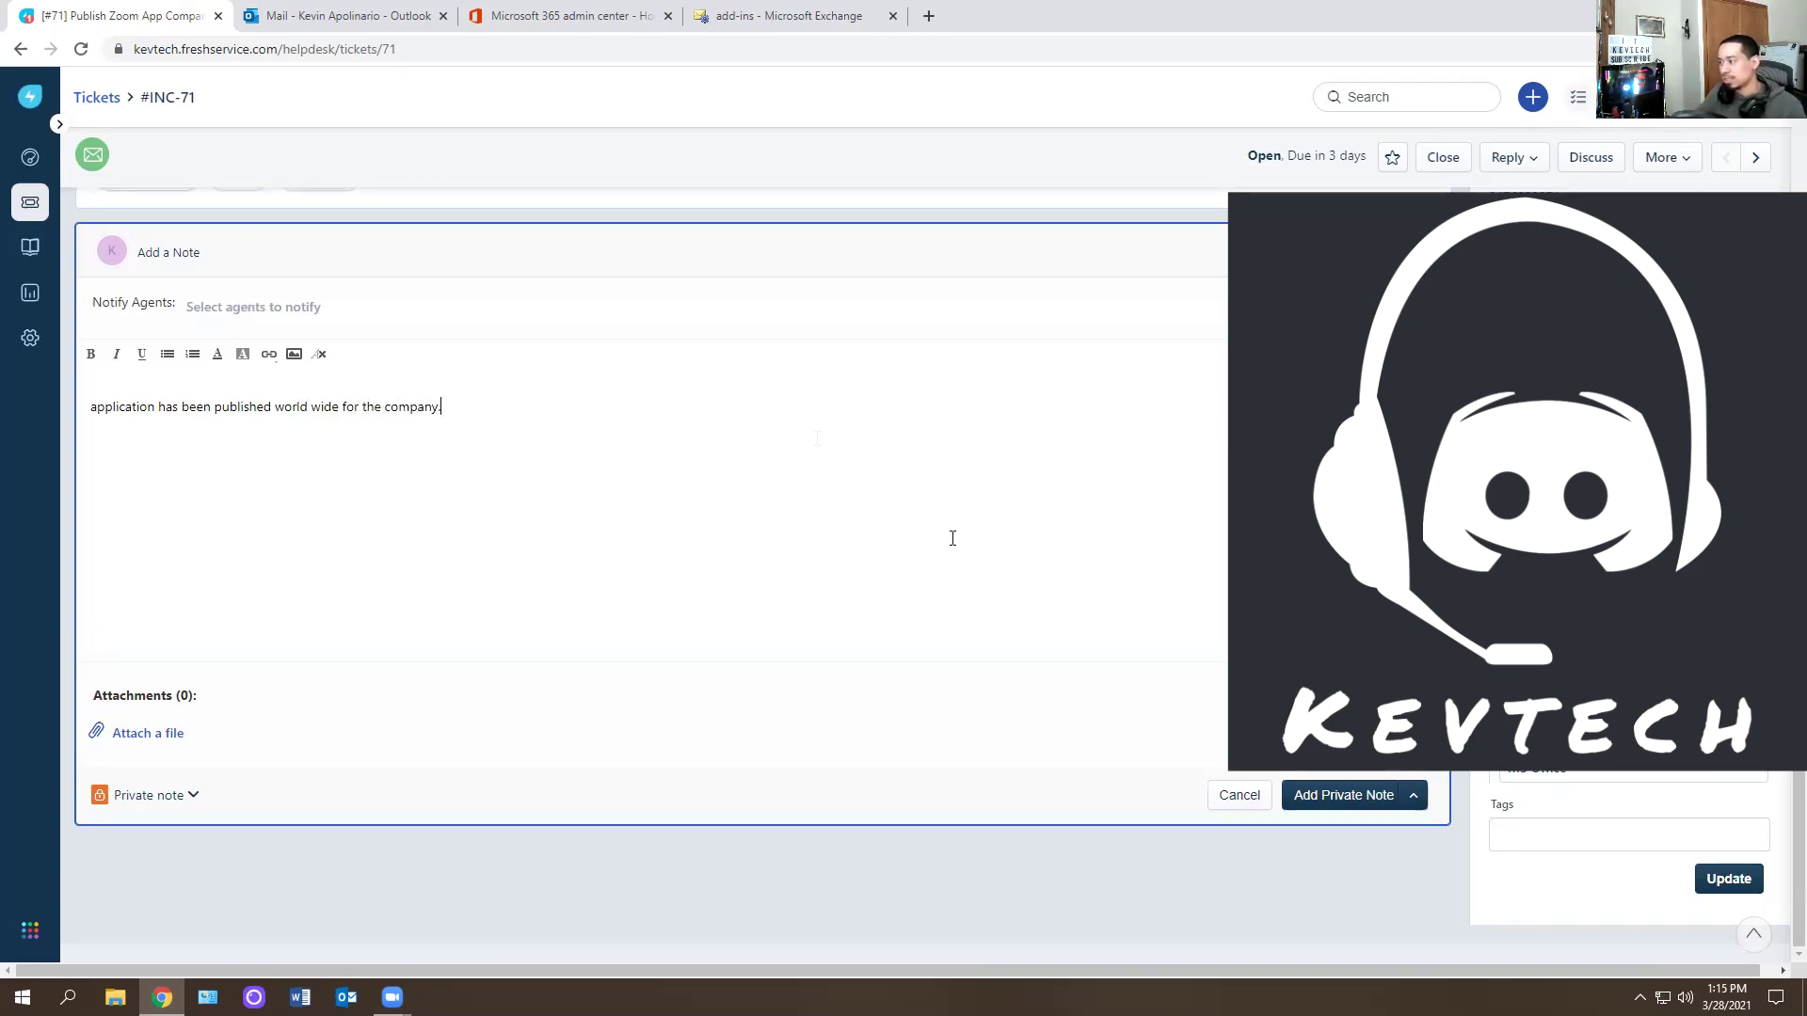
click(1342, 796)
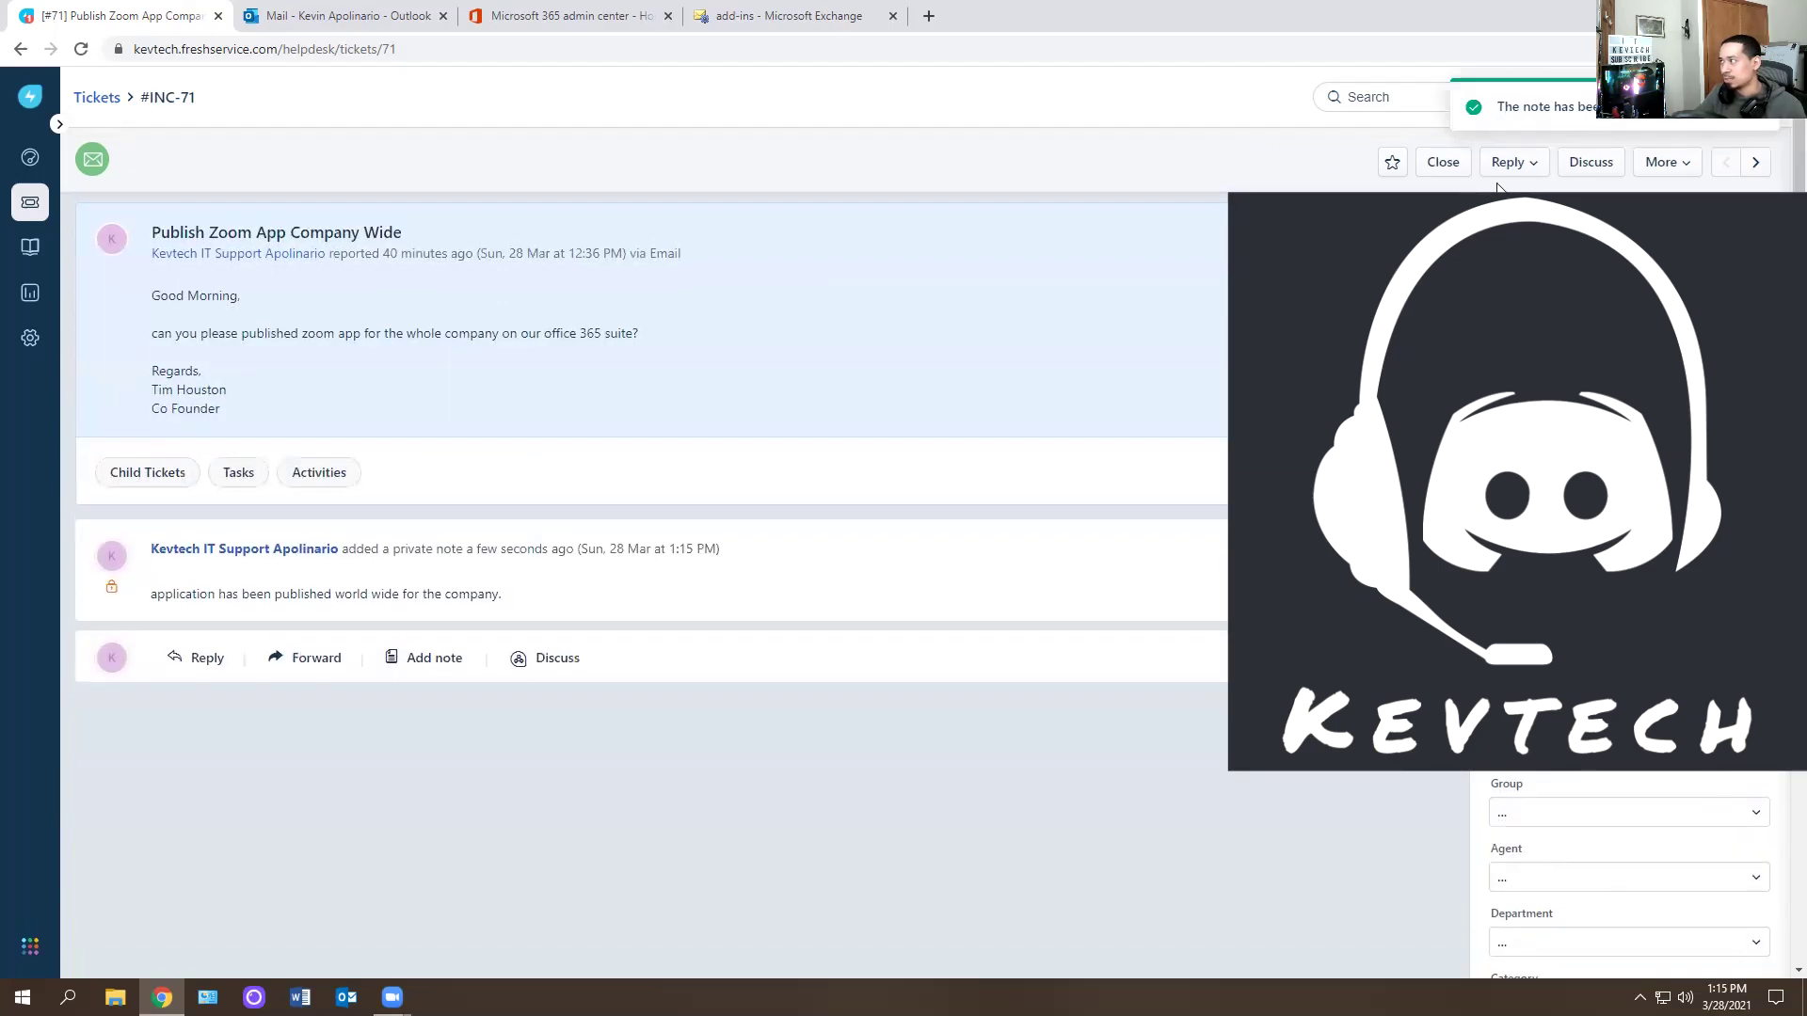
click(1443, 158)
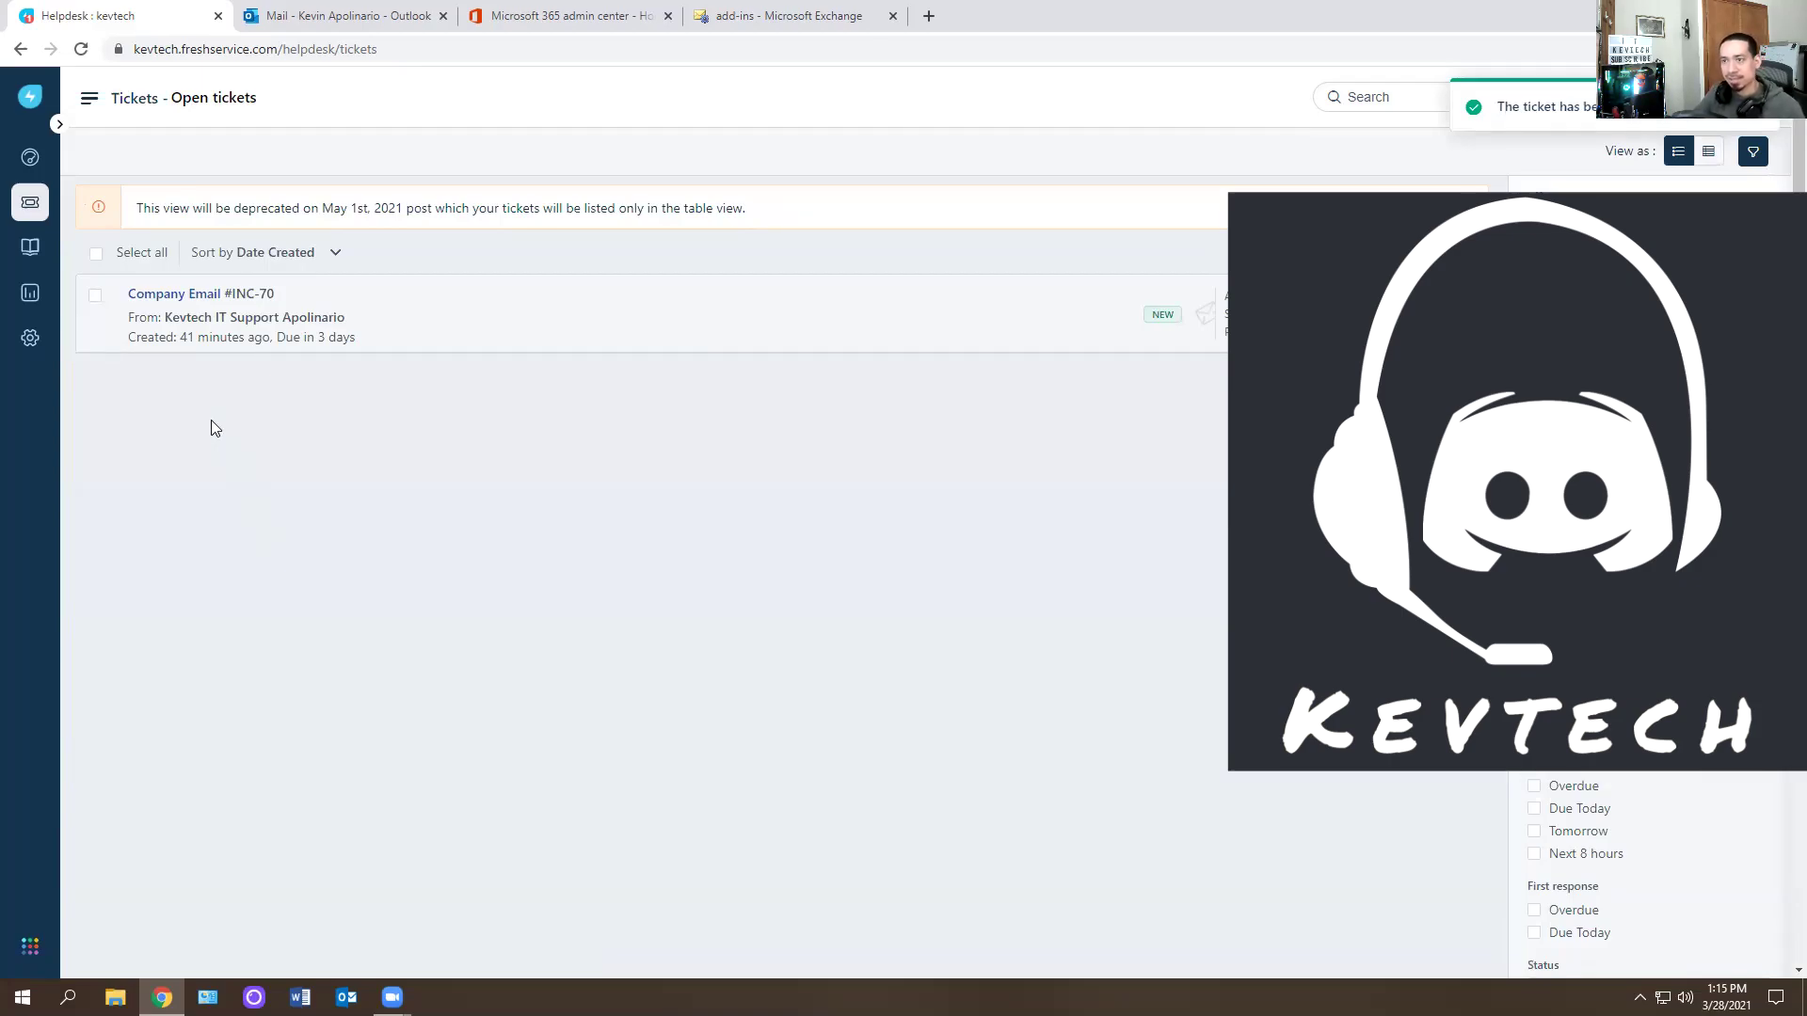
Step: Open ticket #INC-70 'Company Email' from the Open tickets list
click(163, 299)
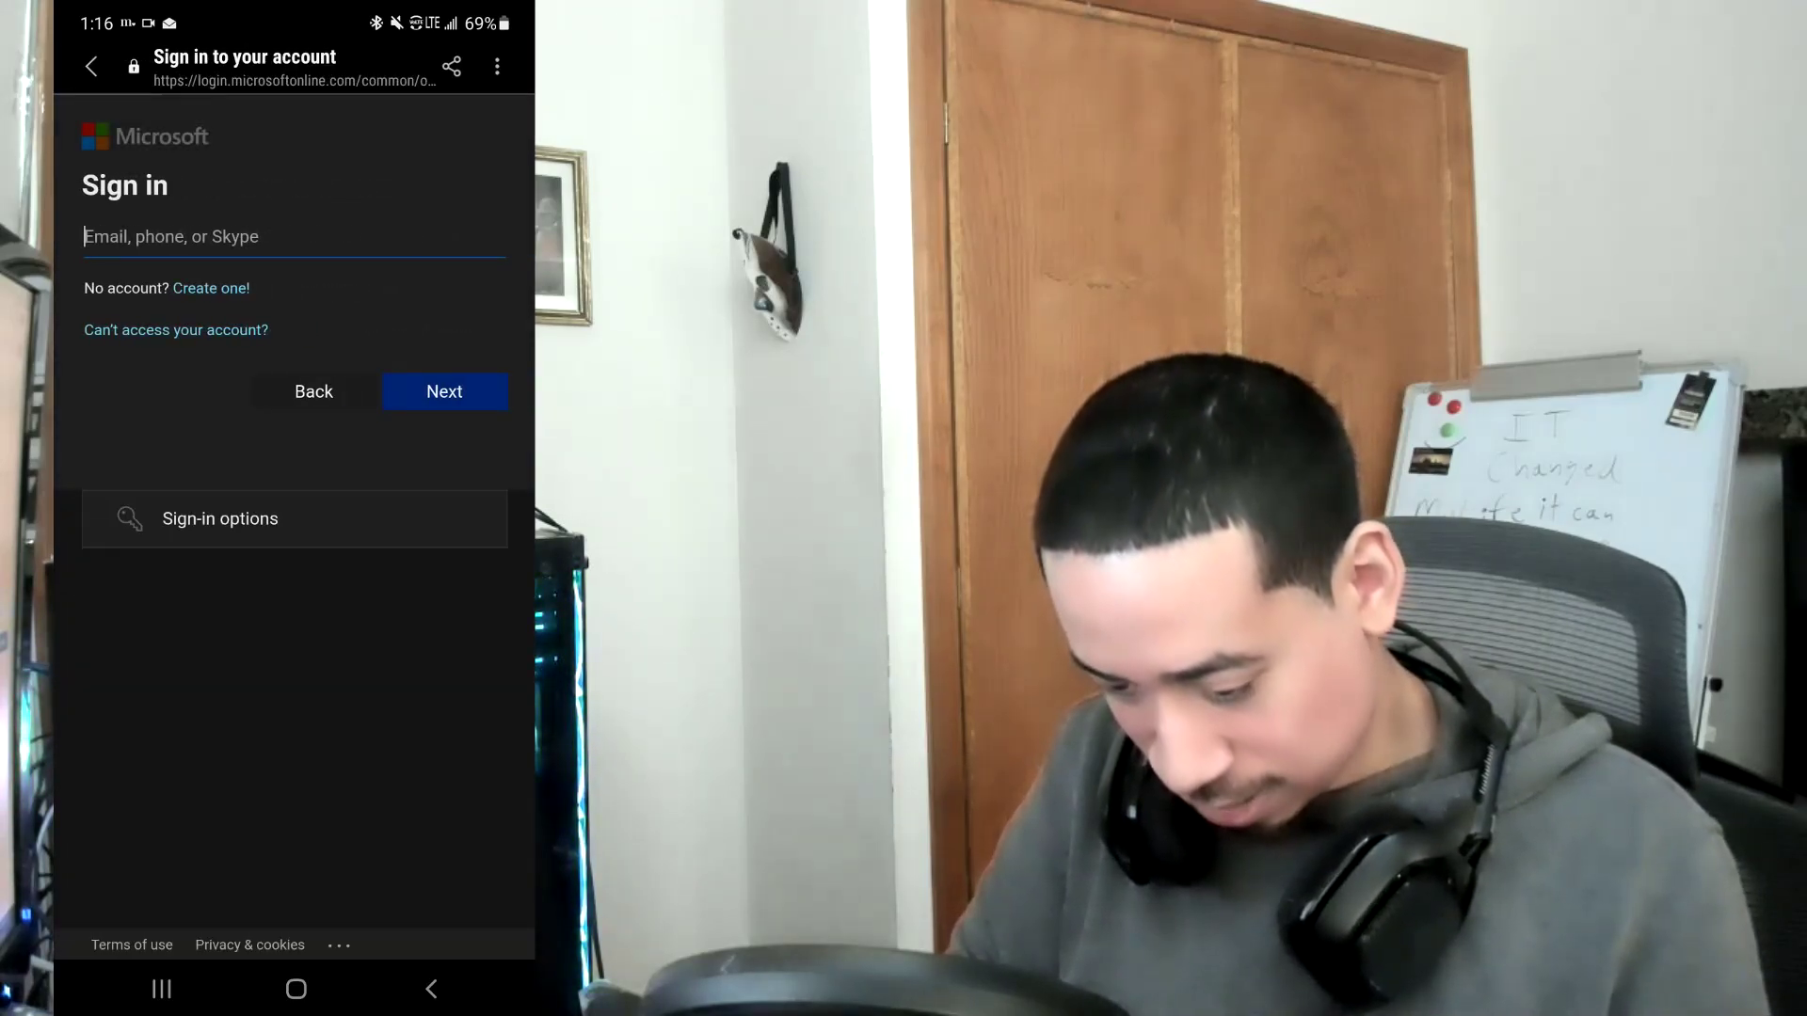
Step: Enter the user's work email address, with a .com domain, on the Microsoft sign-in page
click(282, 236)
text(kevib)
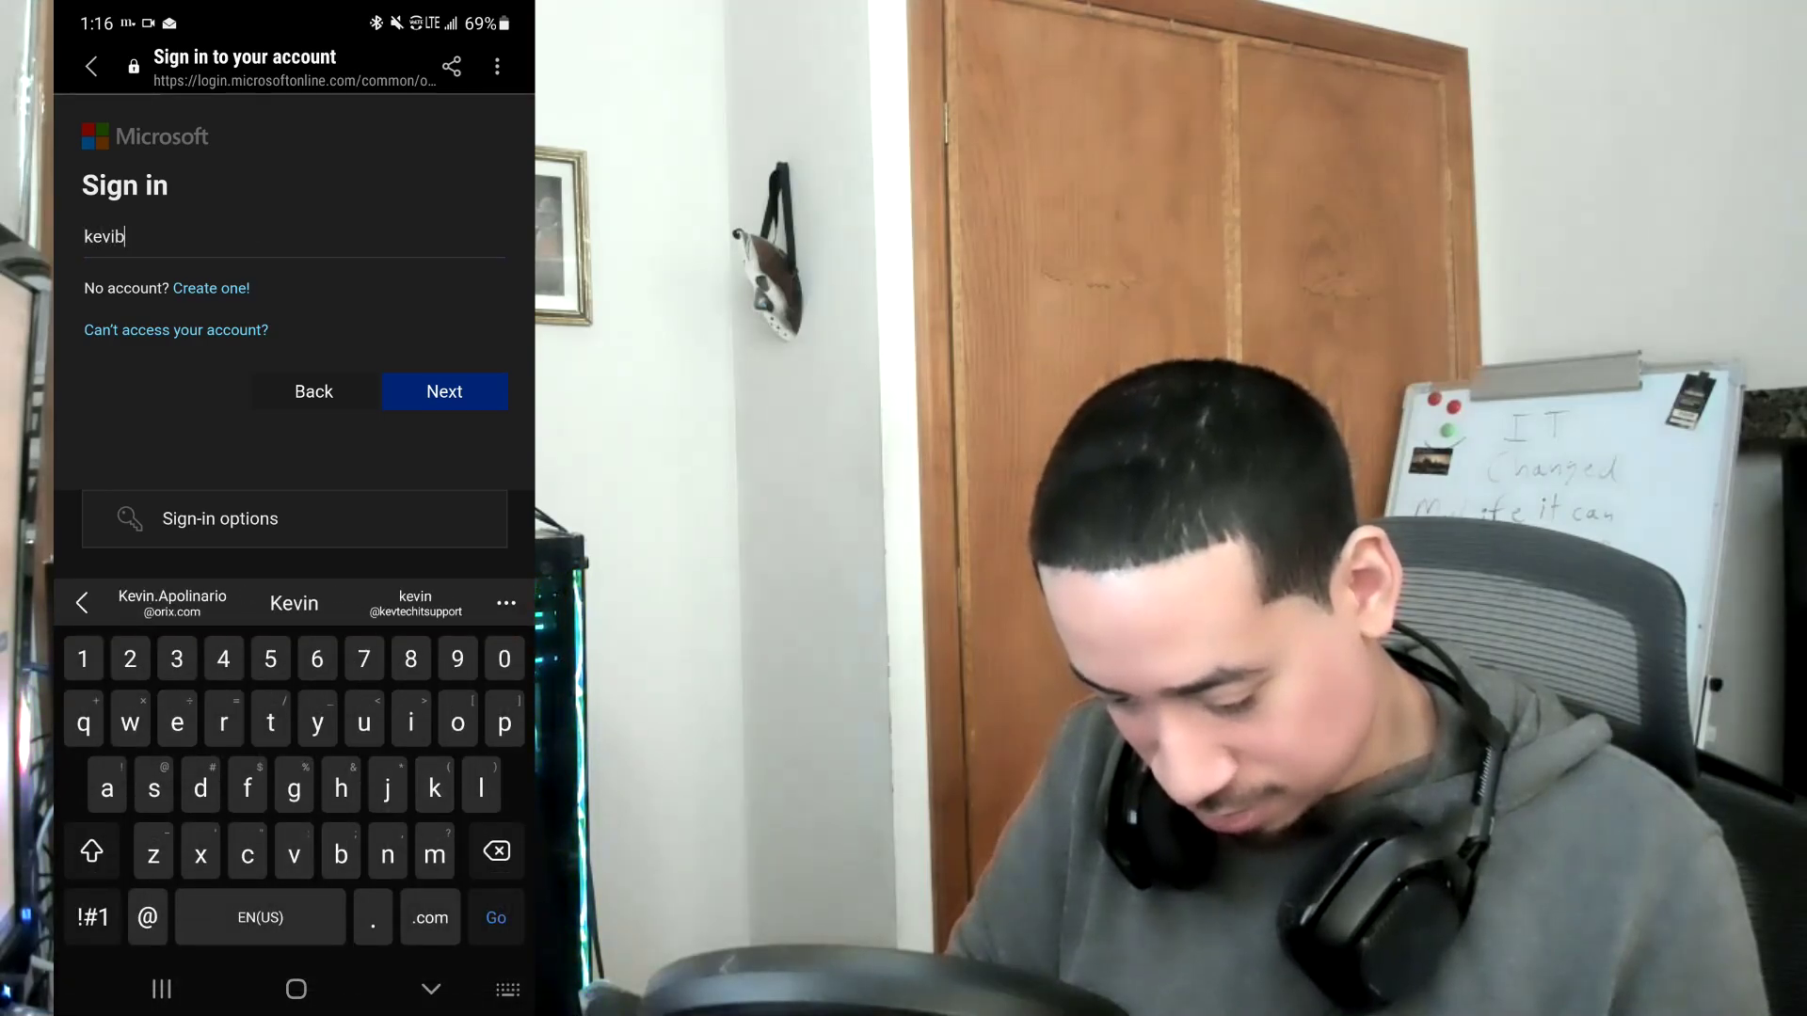
key(BackSpace)
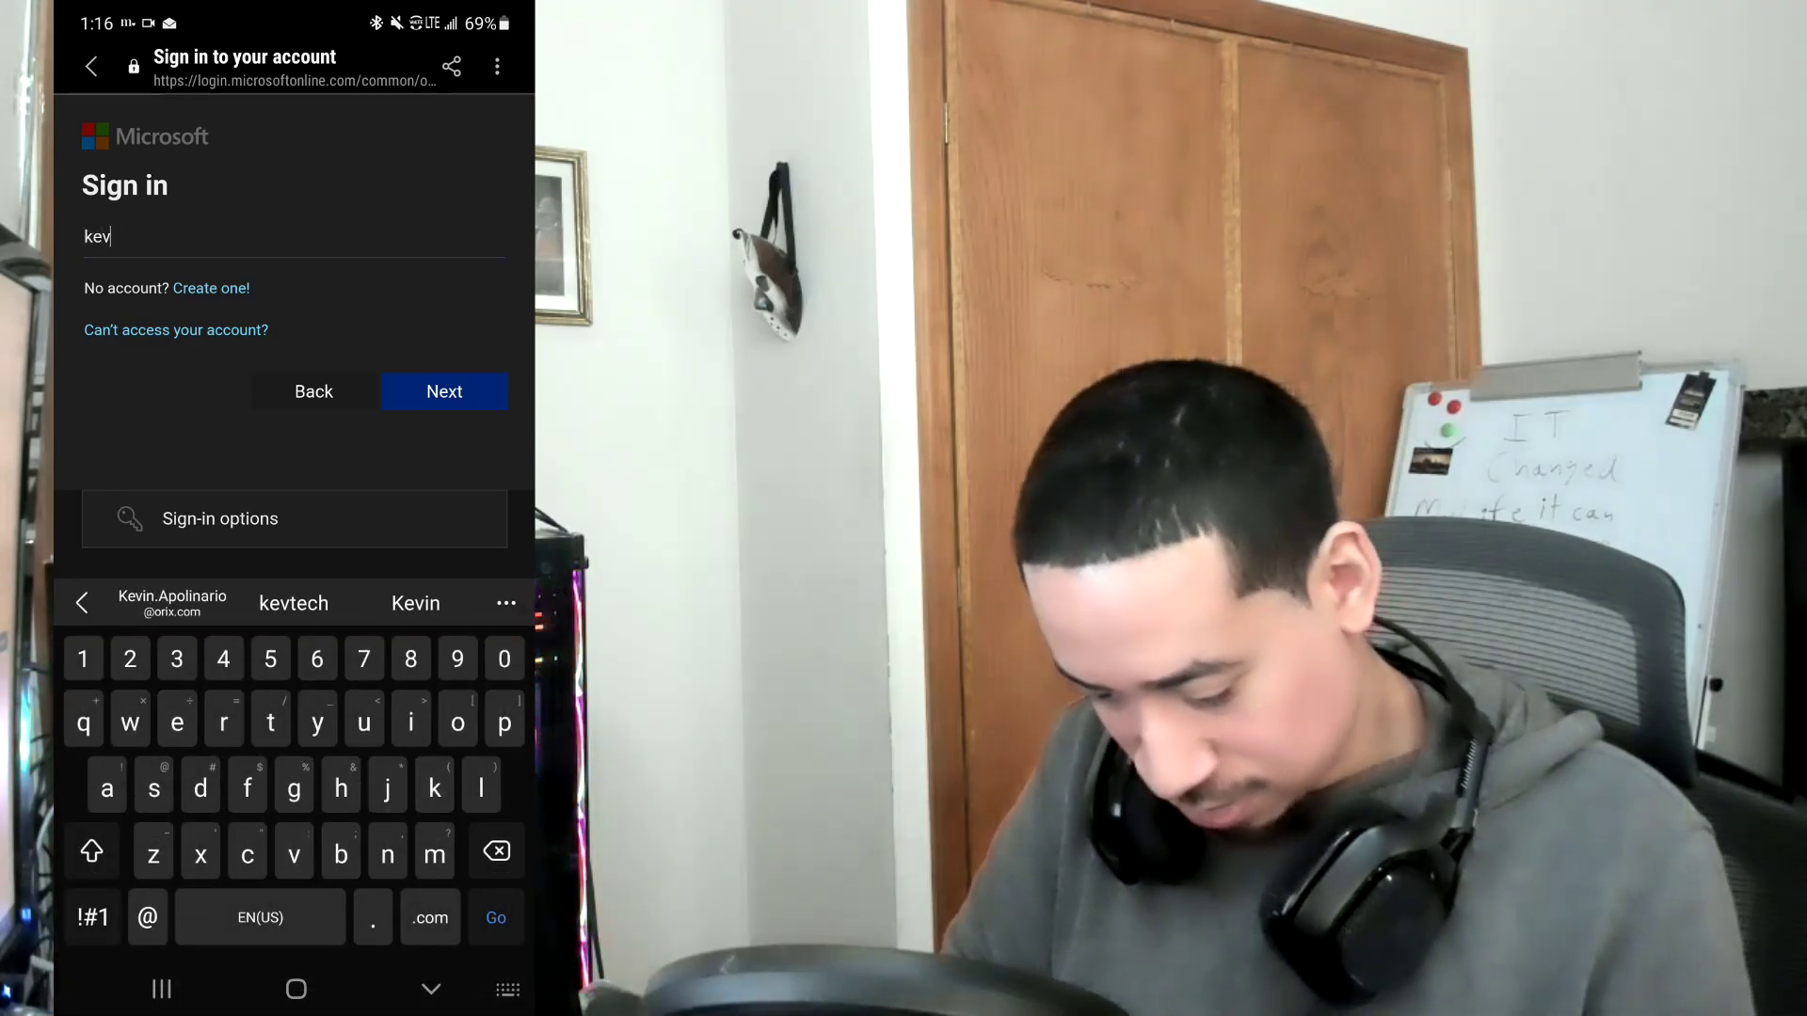
text(n)
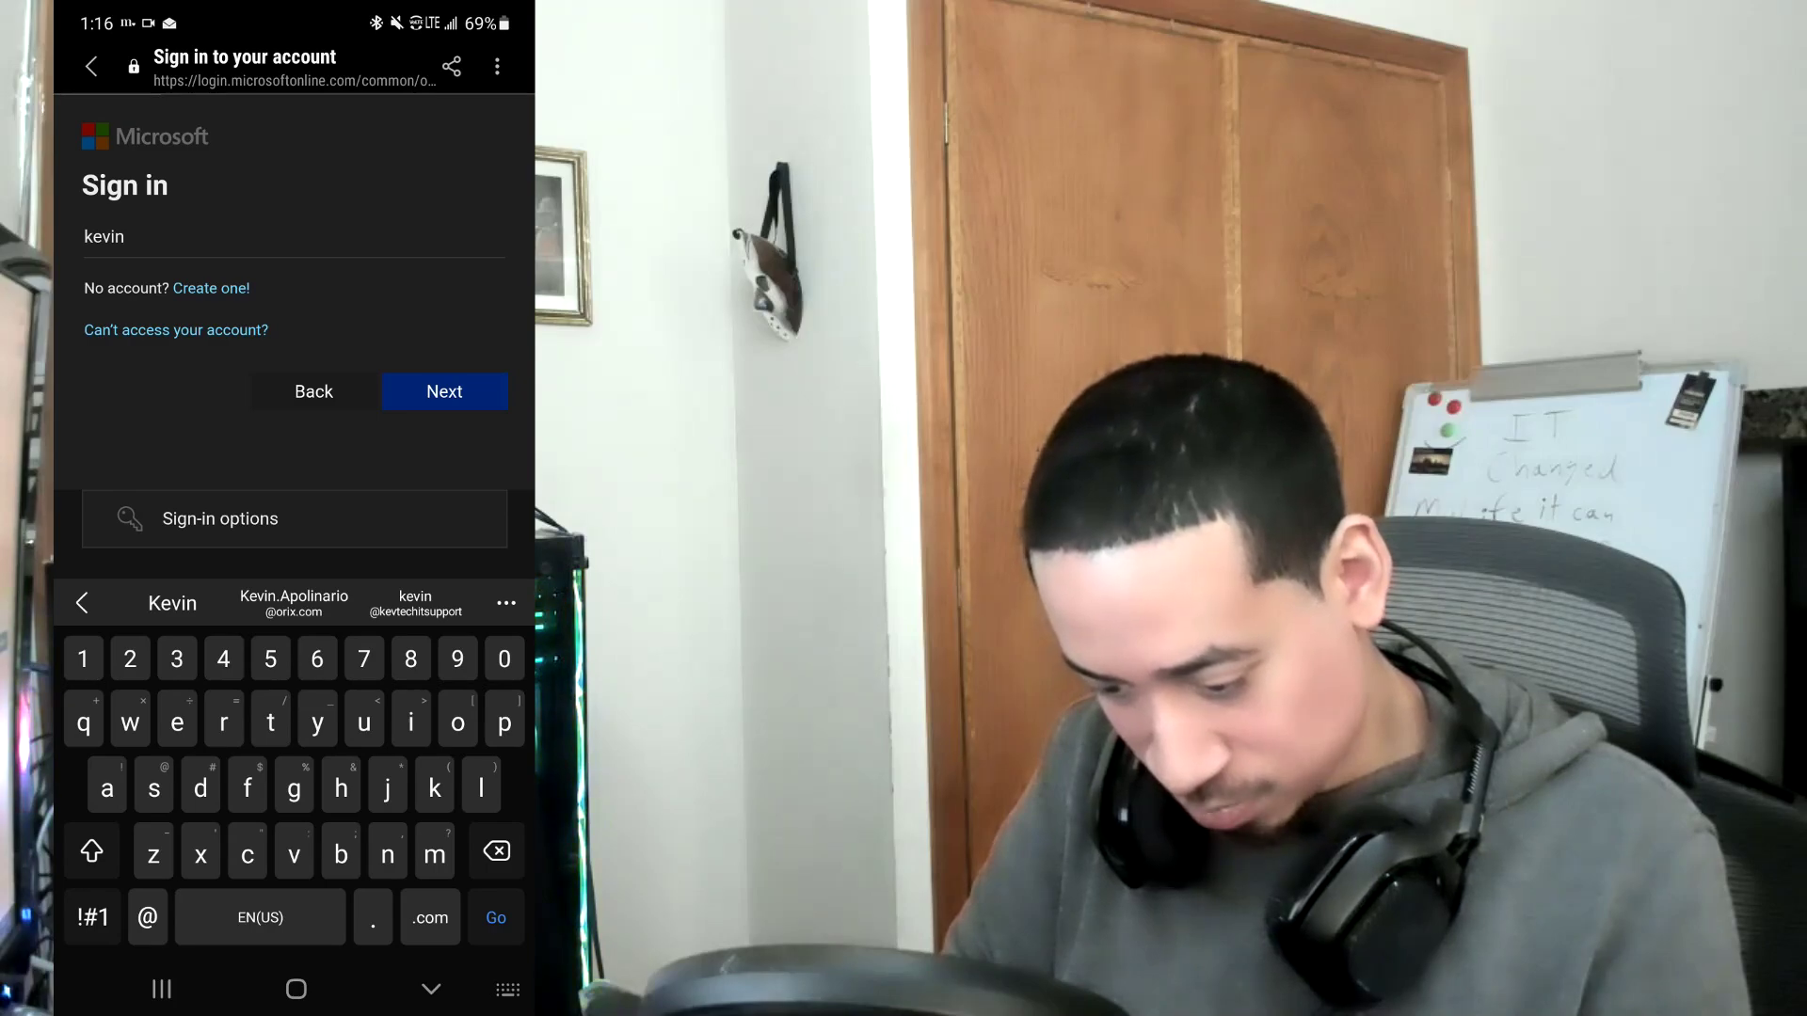
click(415, 603)
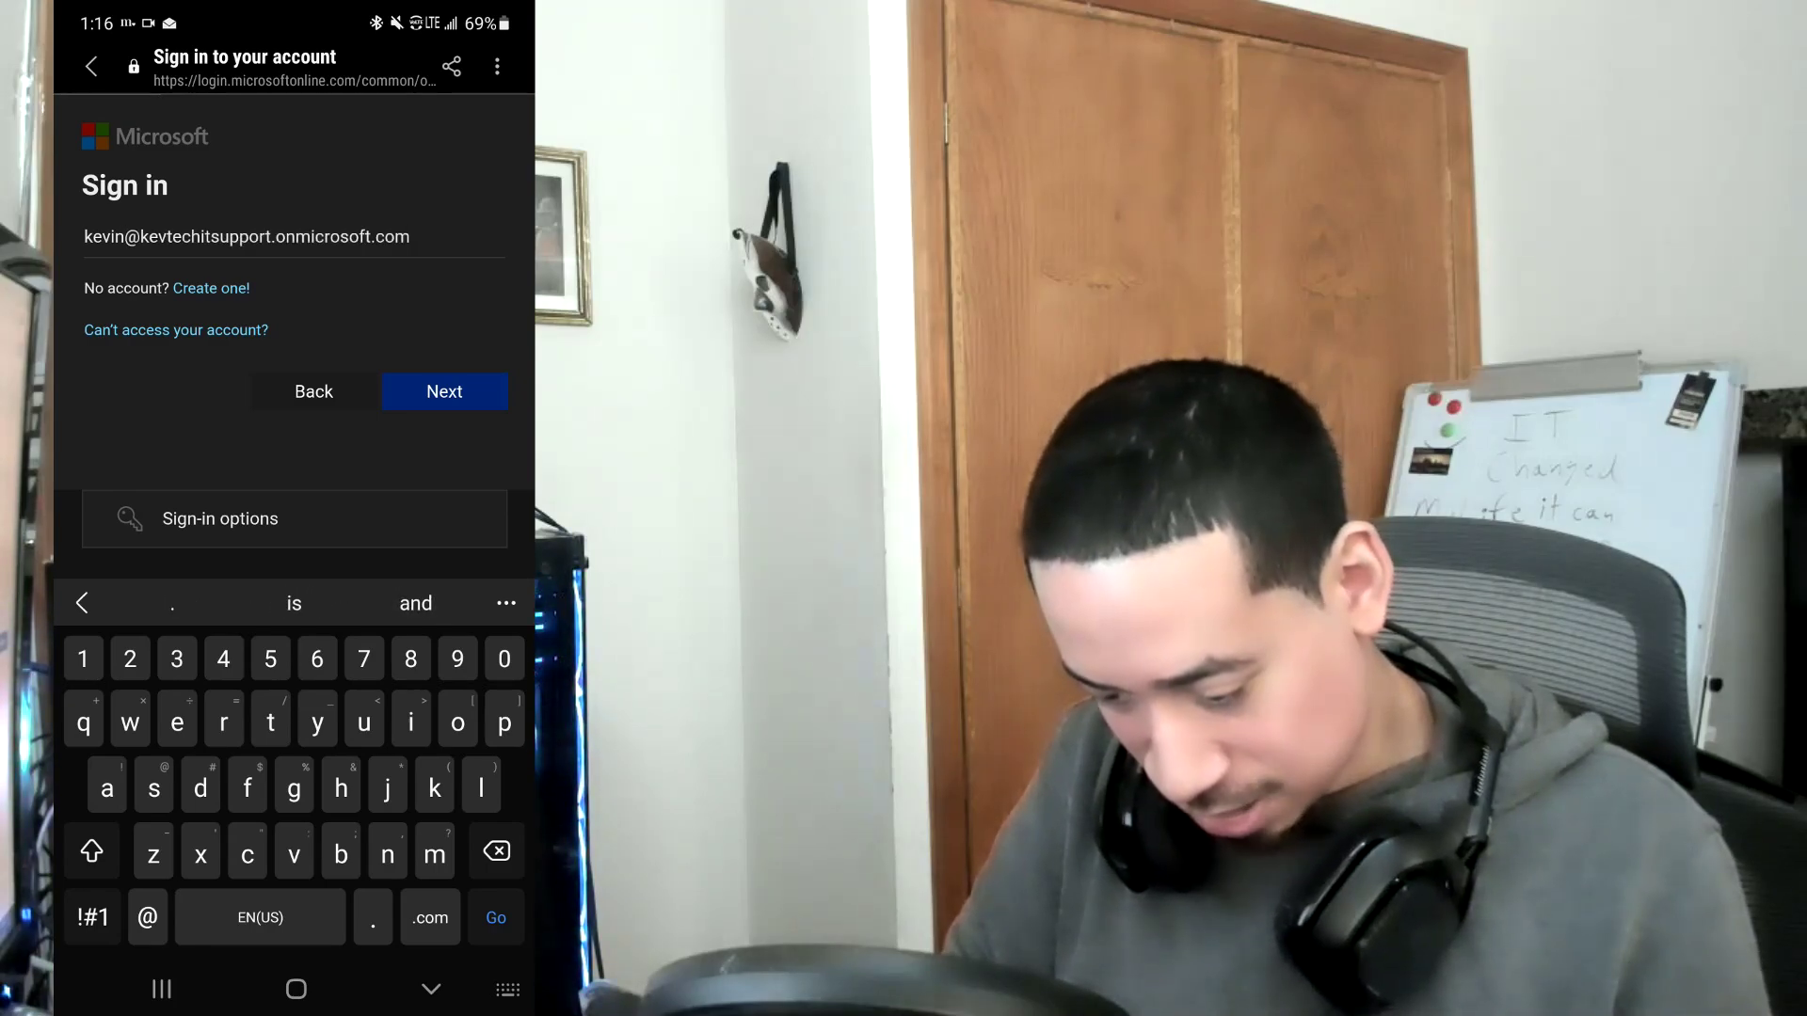
key(BackSpace)
key(BackSpace)
key(BackSpace)
key(BackSpace)
key(BackSpace)
key(BackSpace)
key(BackSpace)
key(BackSpace)
key(BackSpace)
key(BackSpace)
key(BackSpace)
key(BackSpace)
key(BackSpace)
key(BackSpace)
key(BackSpace)
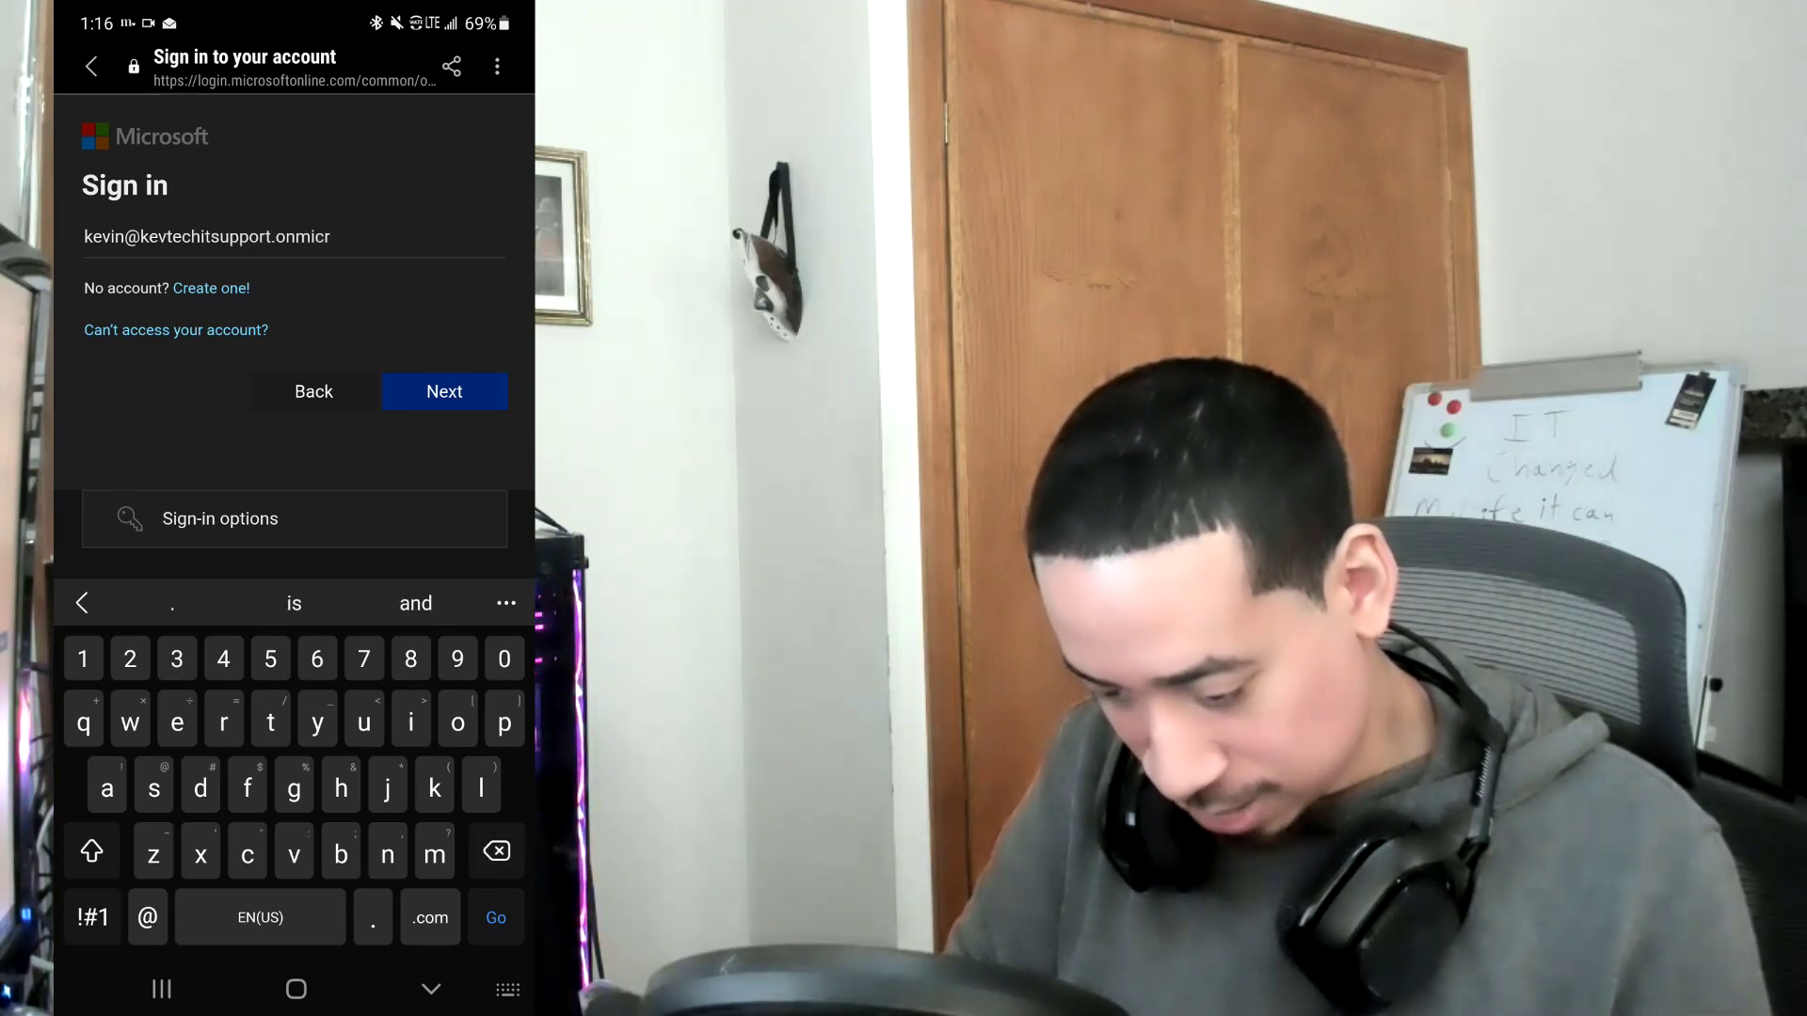
text(co)
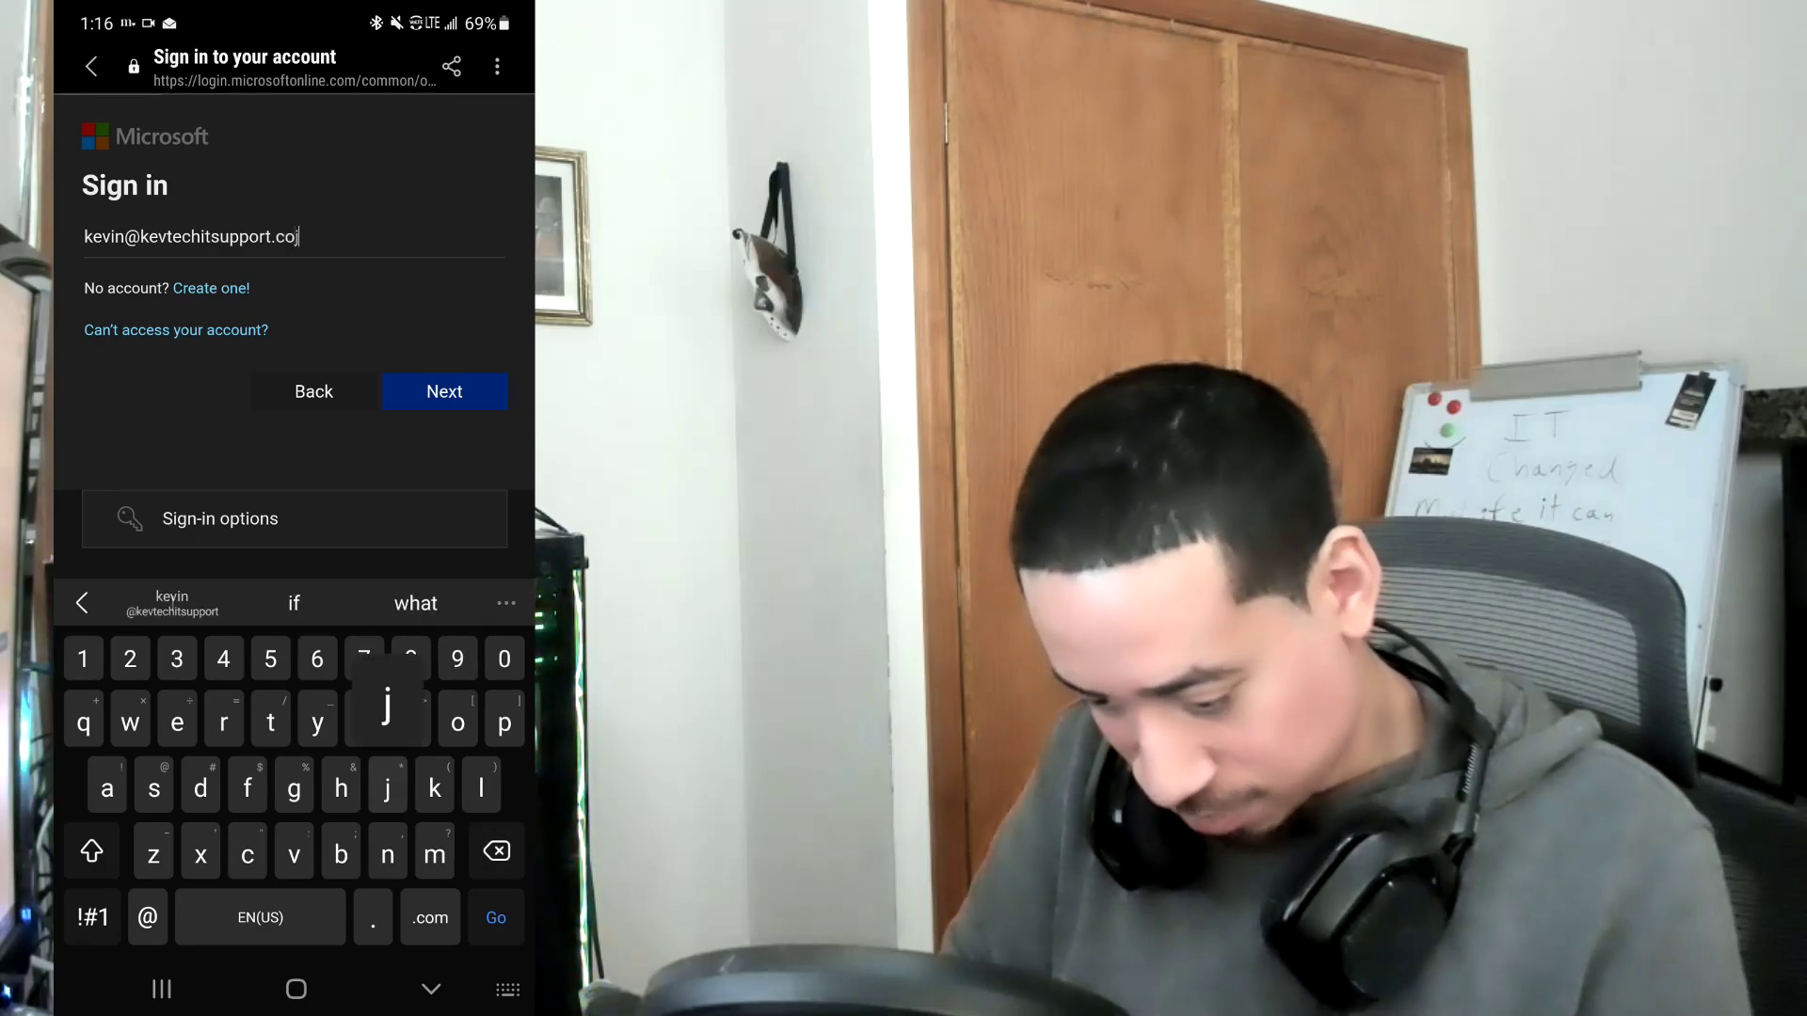
text(m)
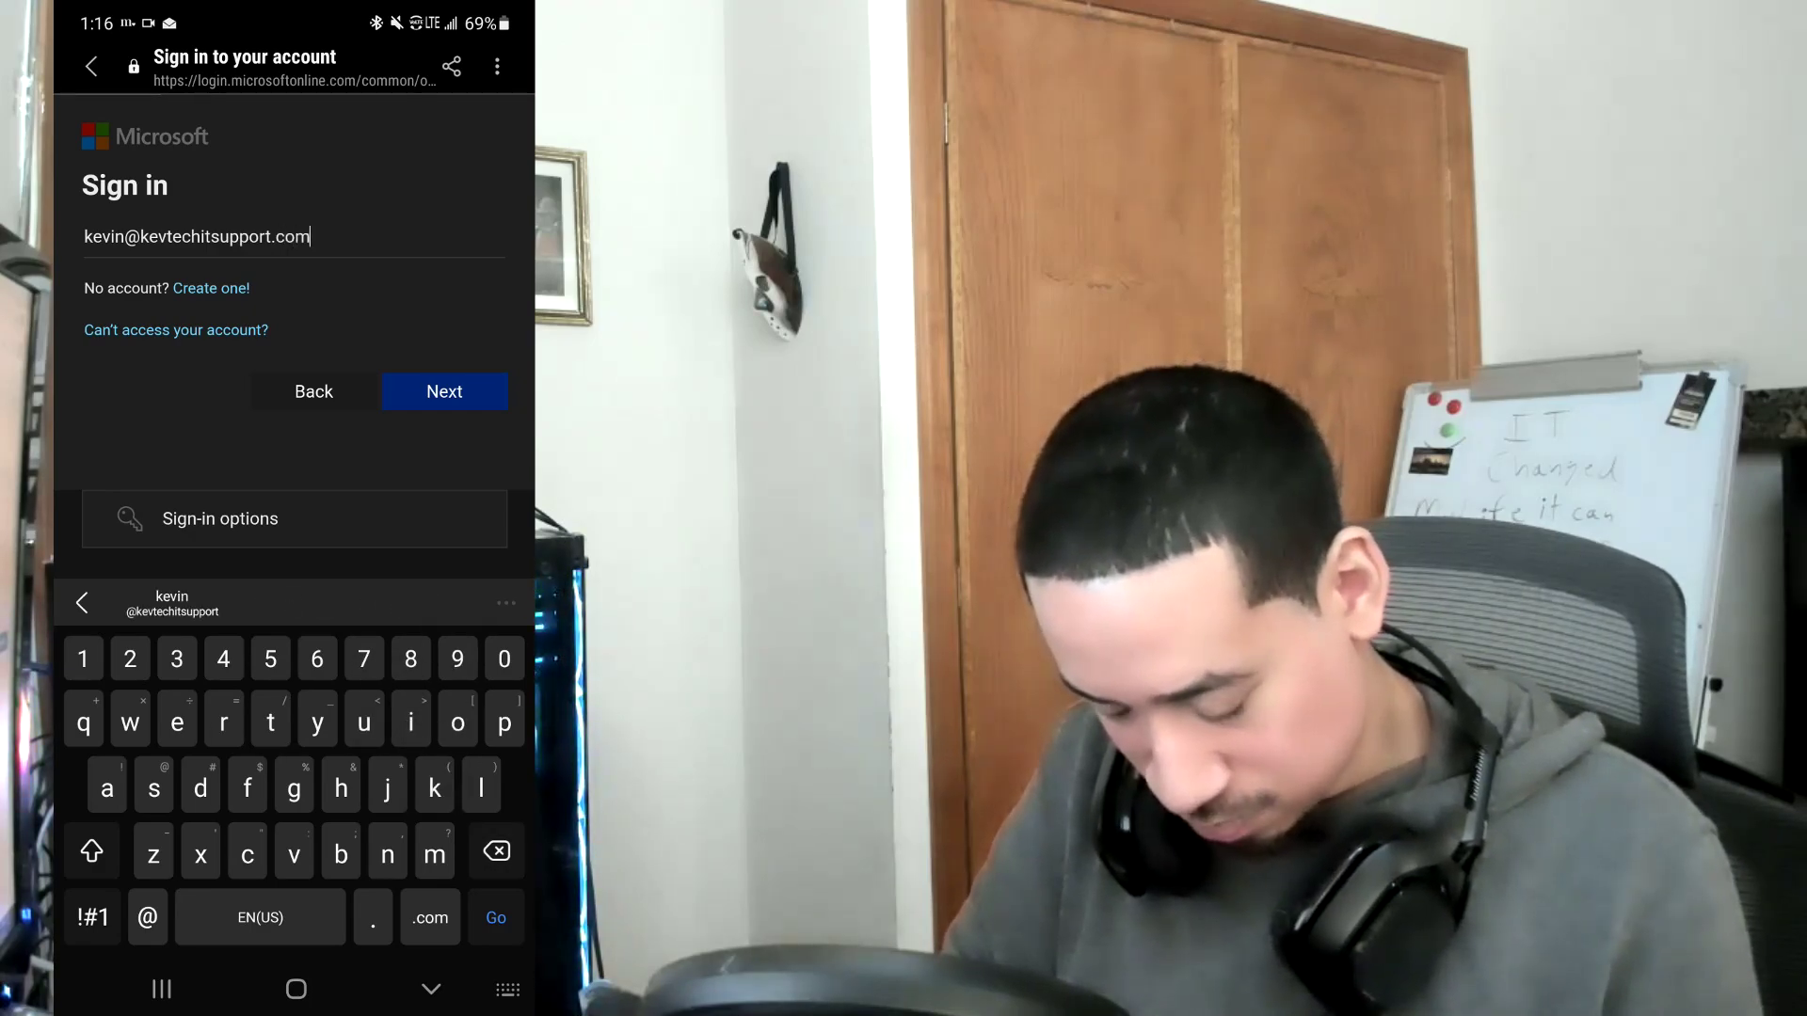
key(Return)
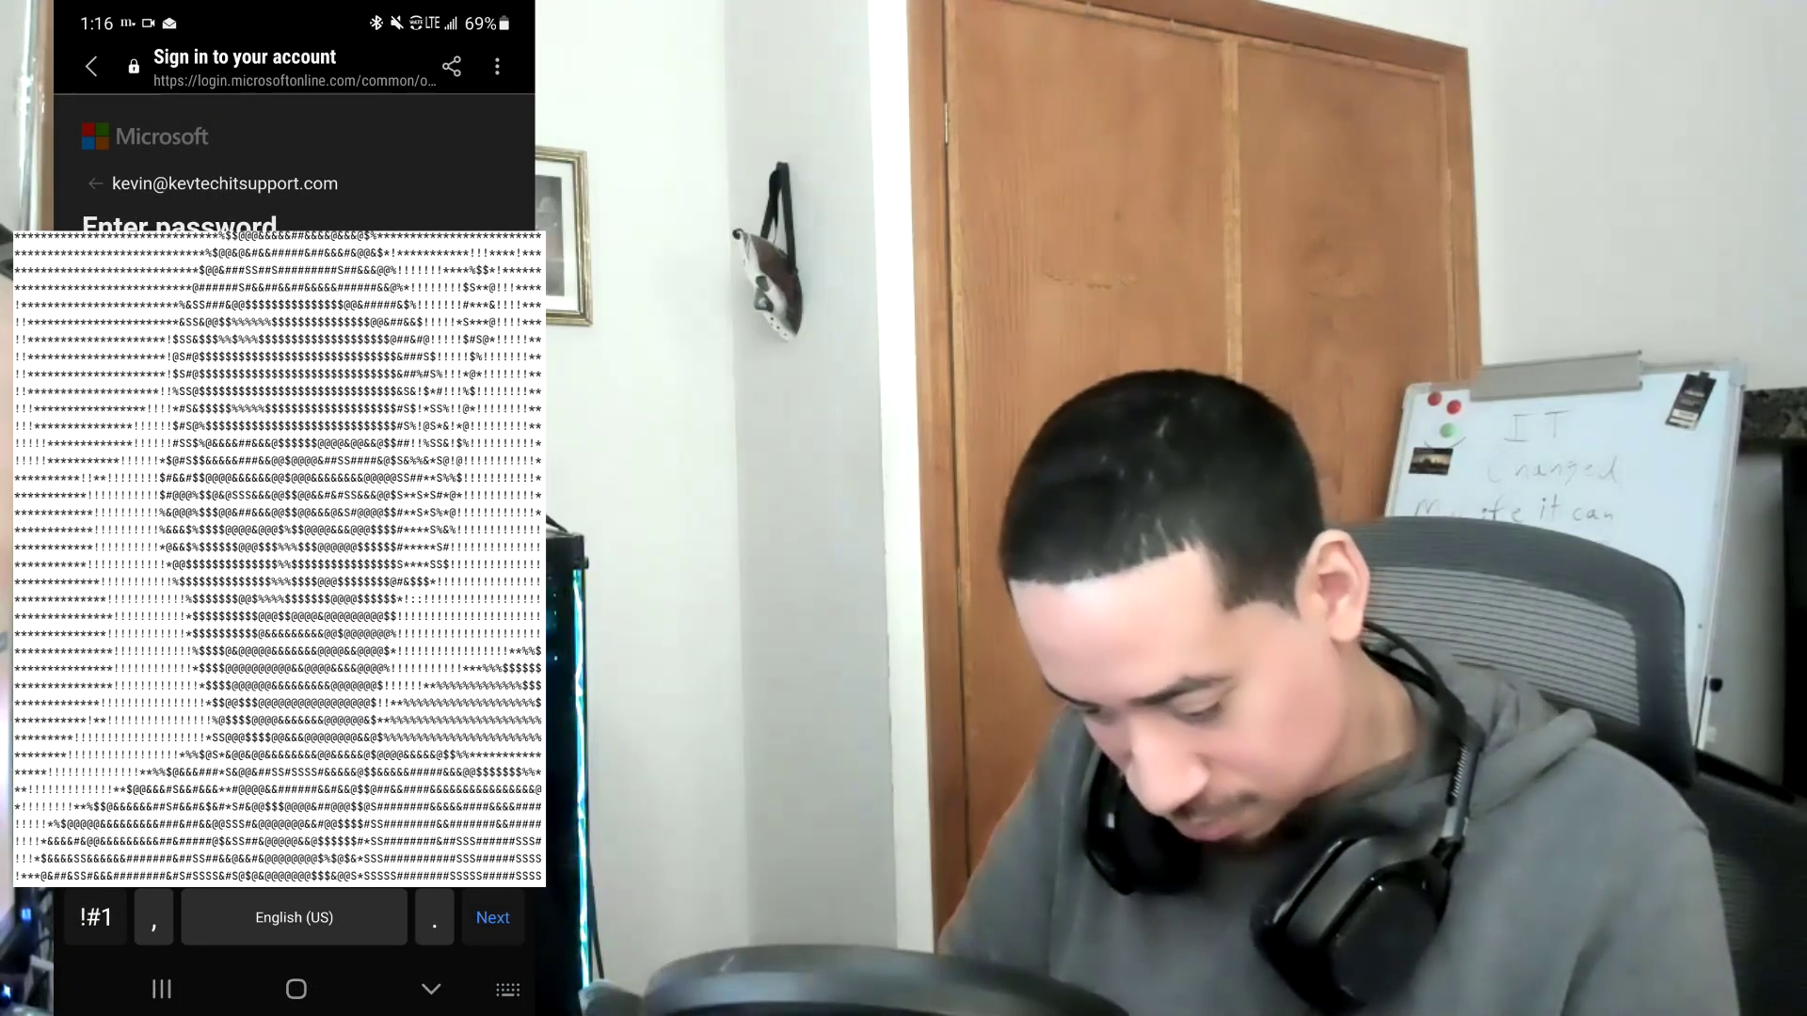
Step: Submit the account password, approve the sign-in in Authenticator, and accept the IT security settings
click(95, 918)
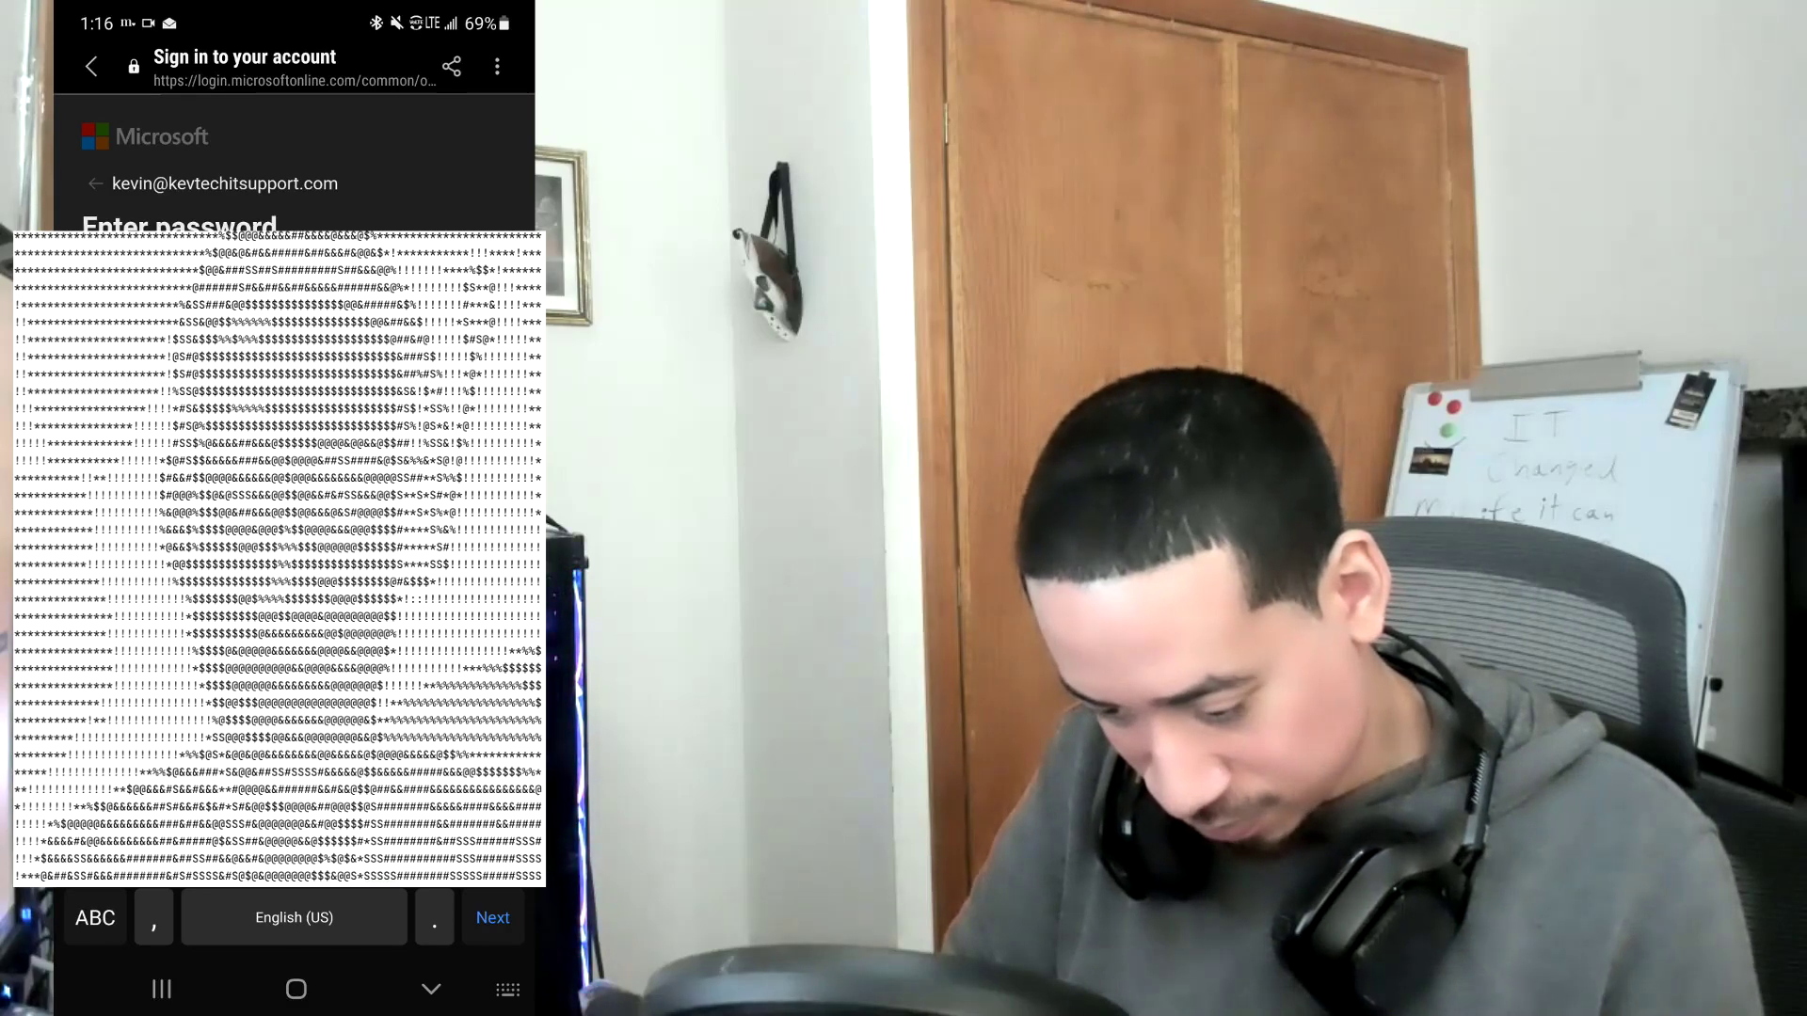
key(Return)
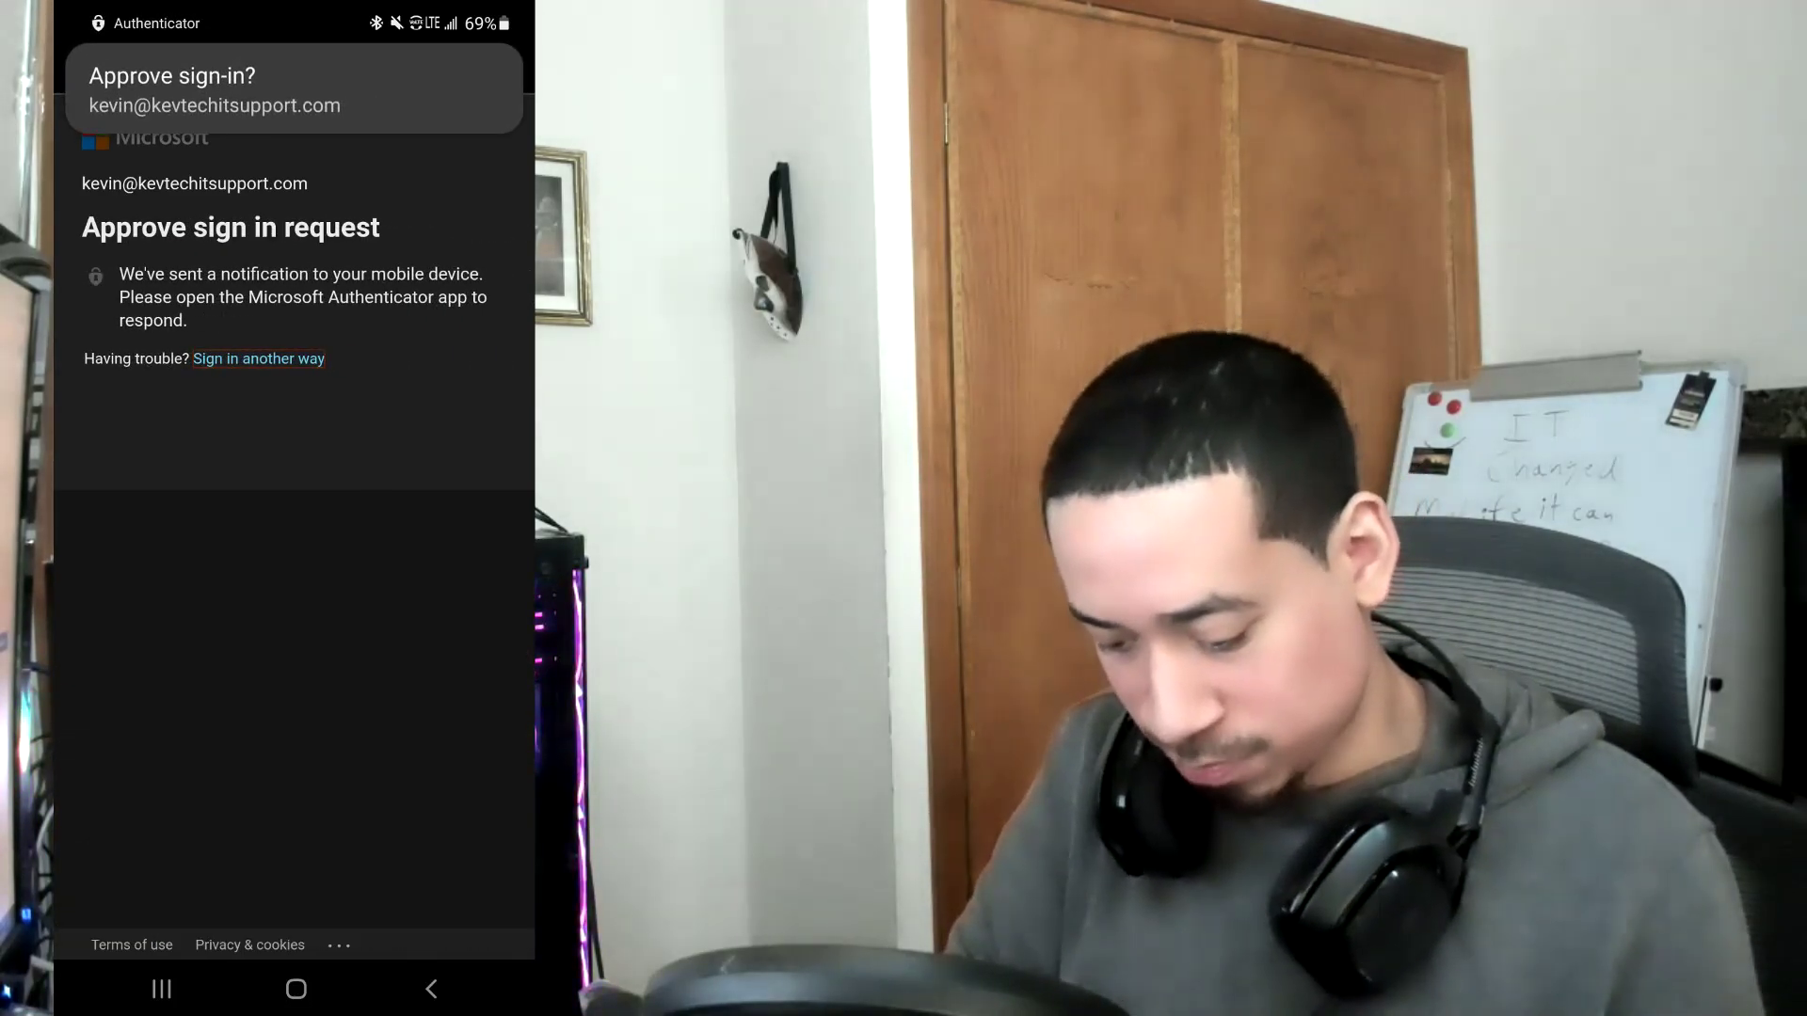
click(293, 90)
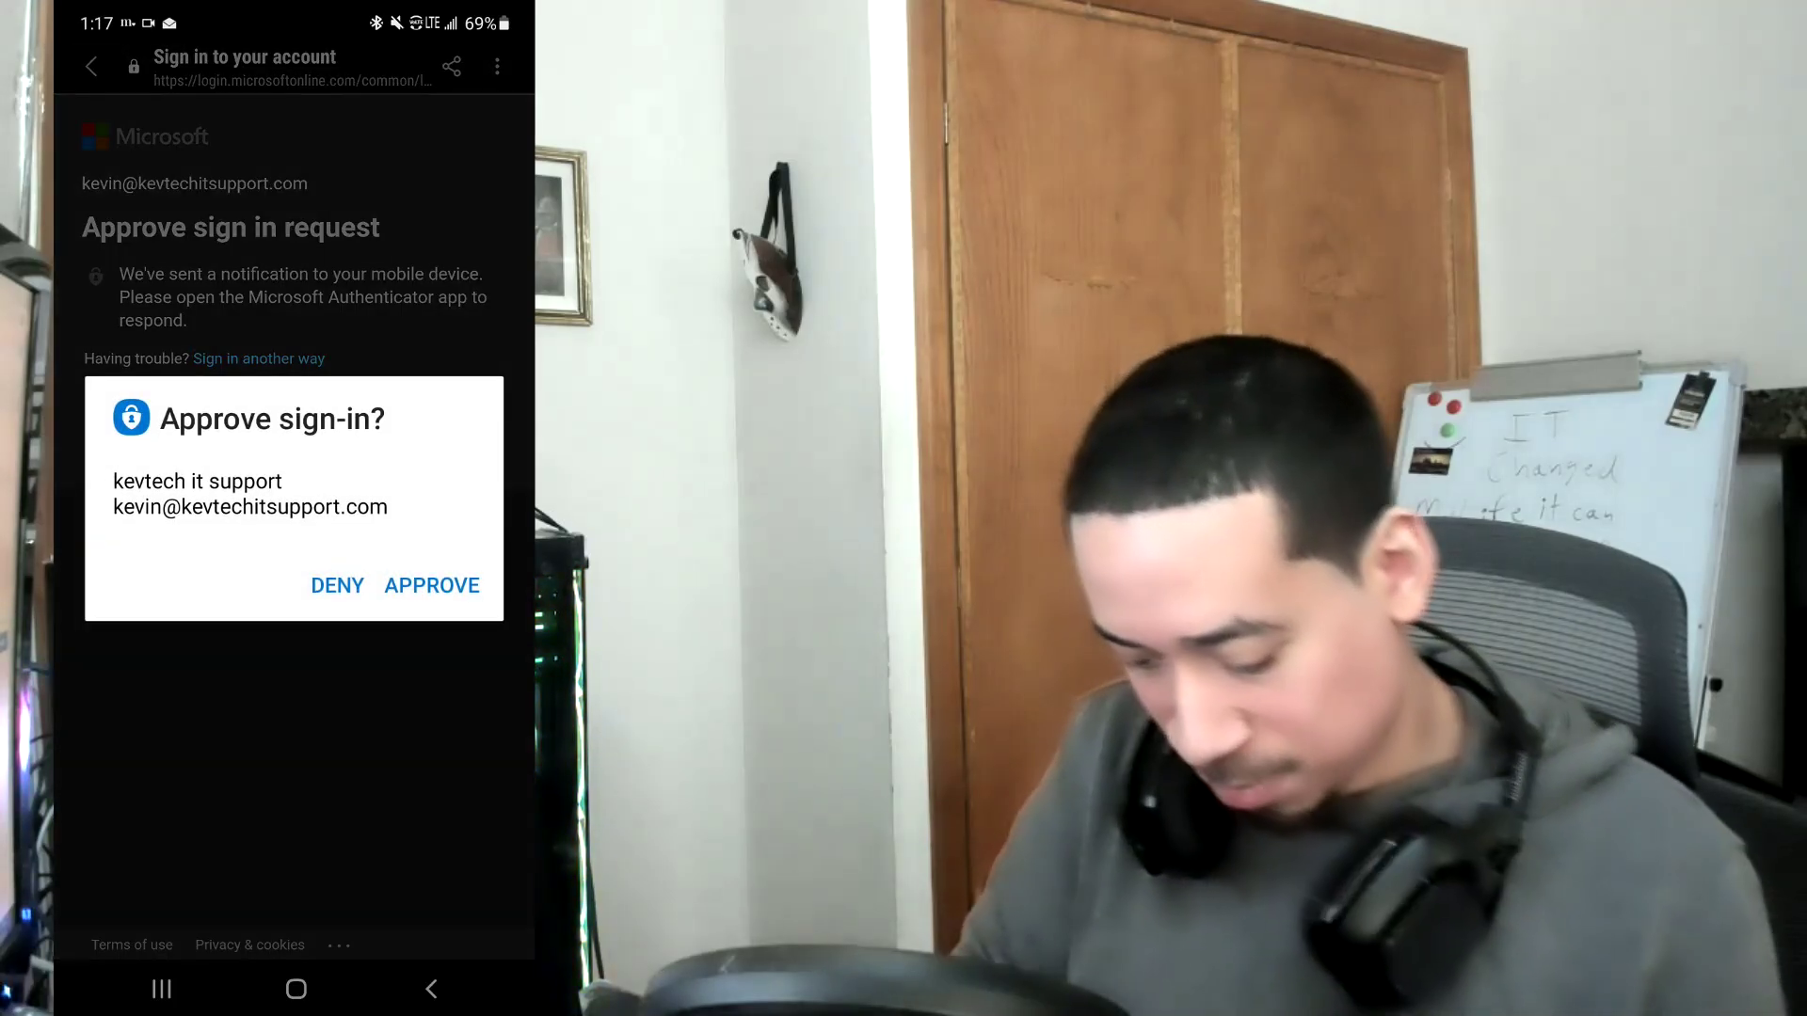
click(432, 586)
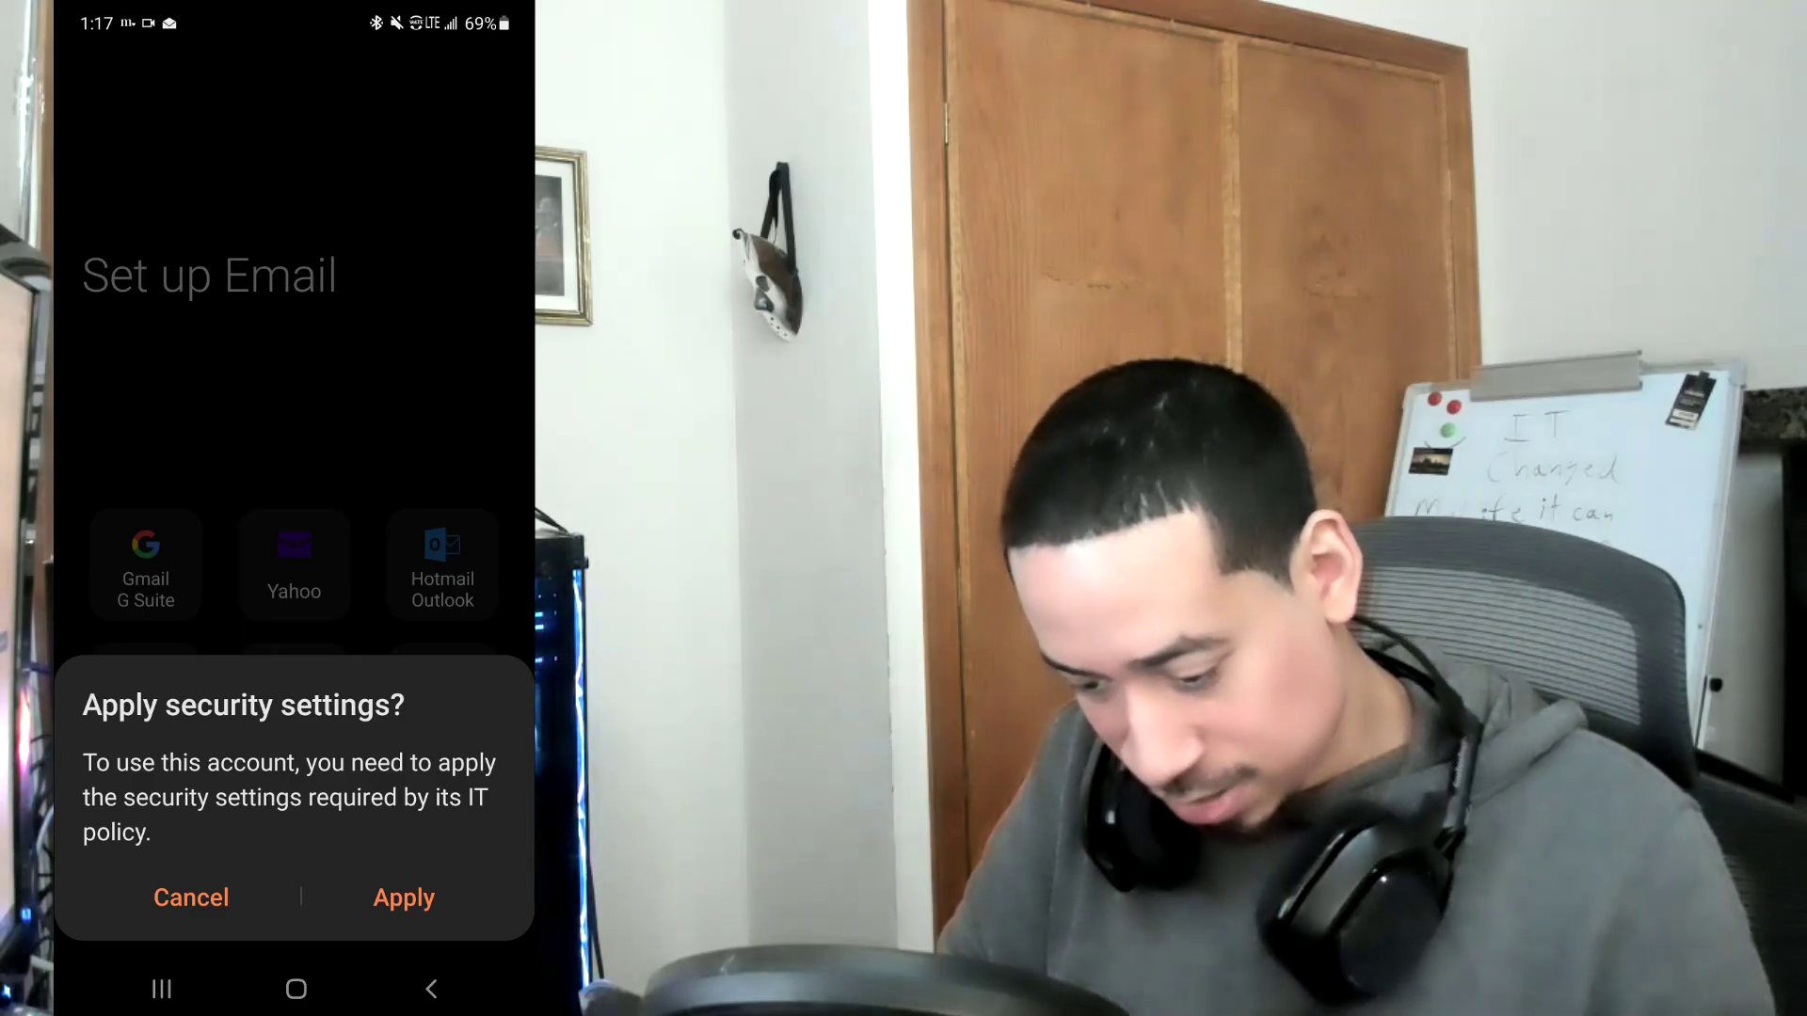
click(404, 897)
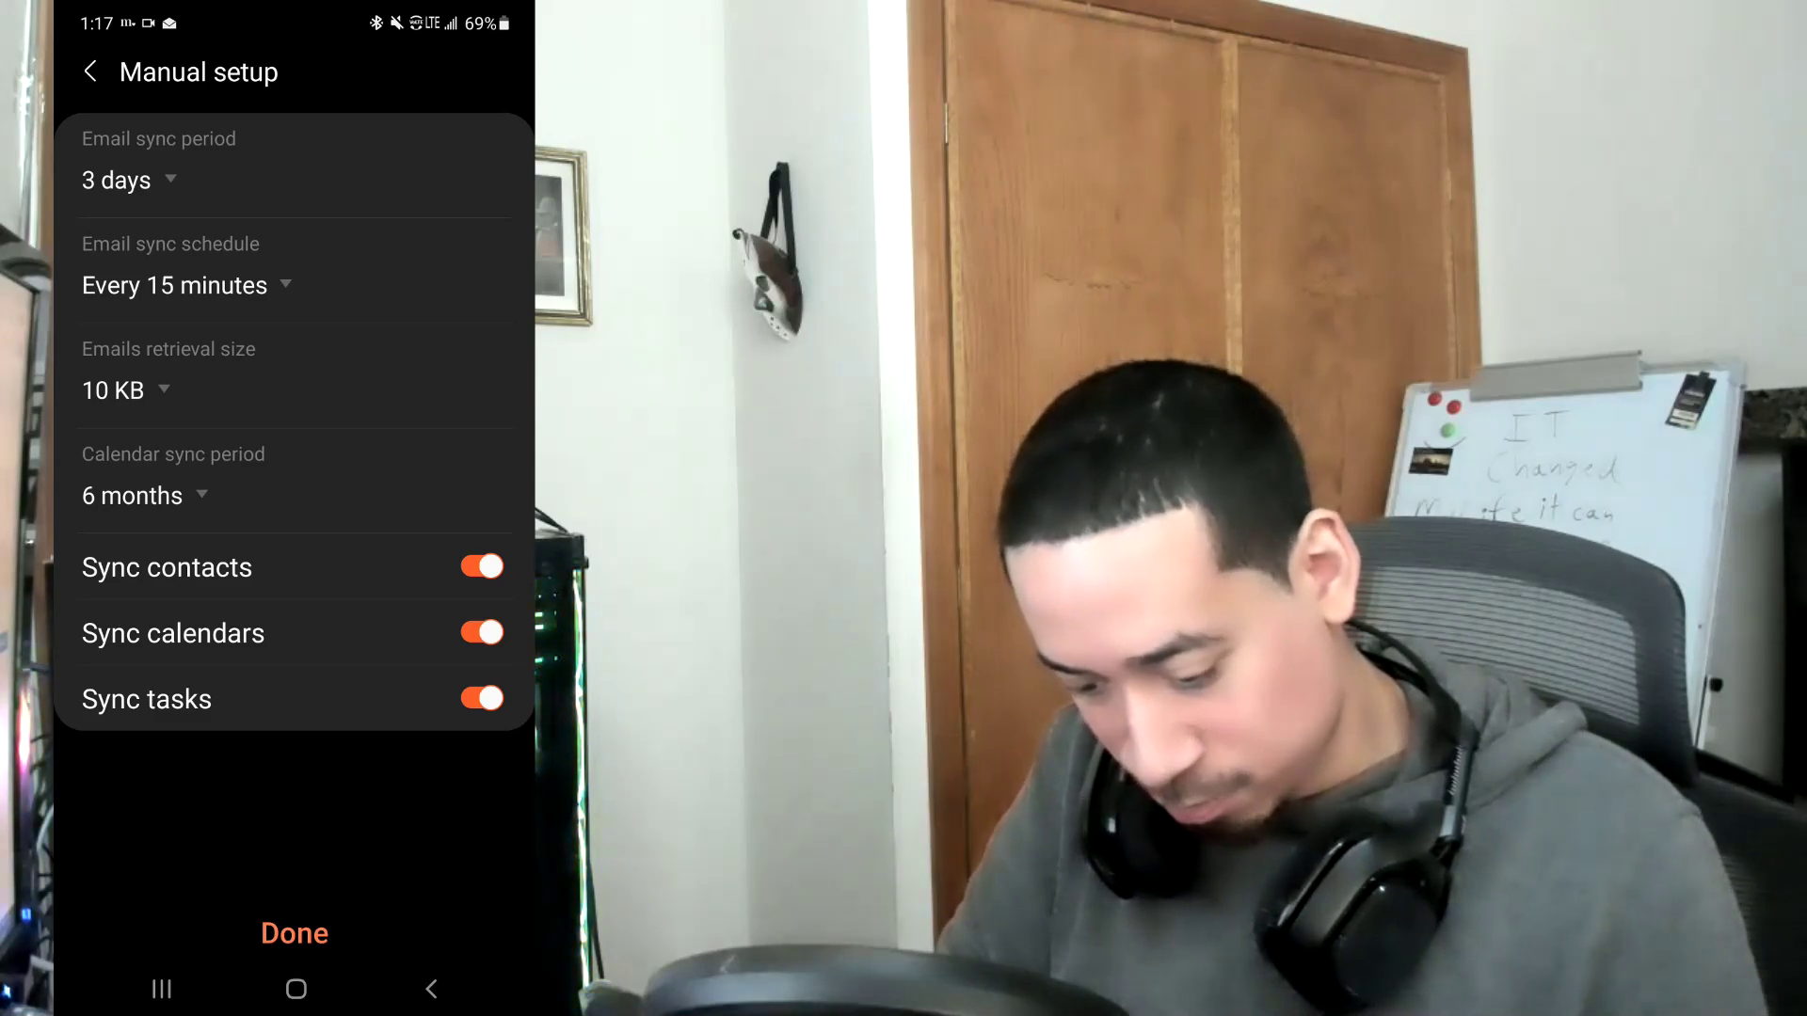
Step: Set the email sync period to 1 week and the sync schedule to Auto (when received)
click(116, 179)
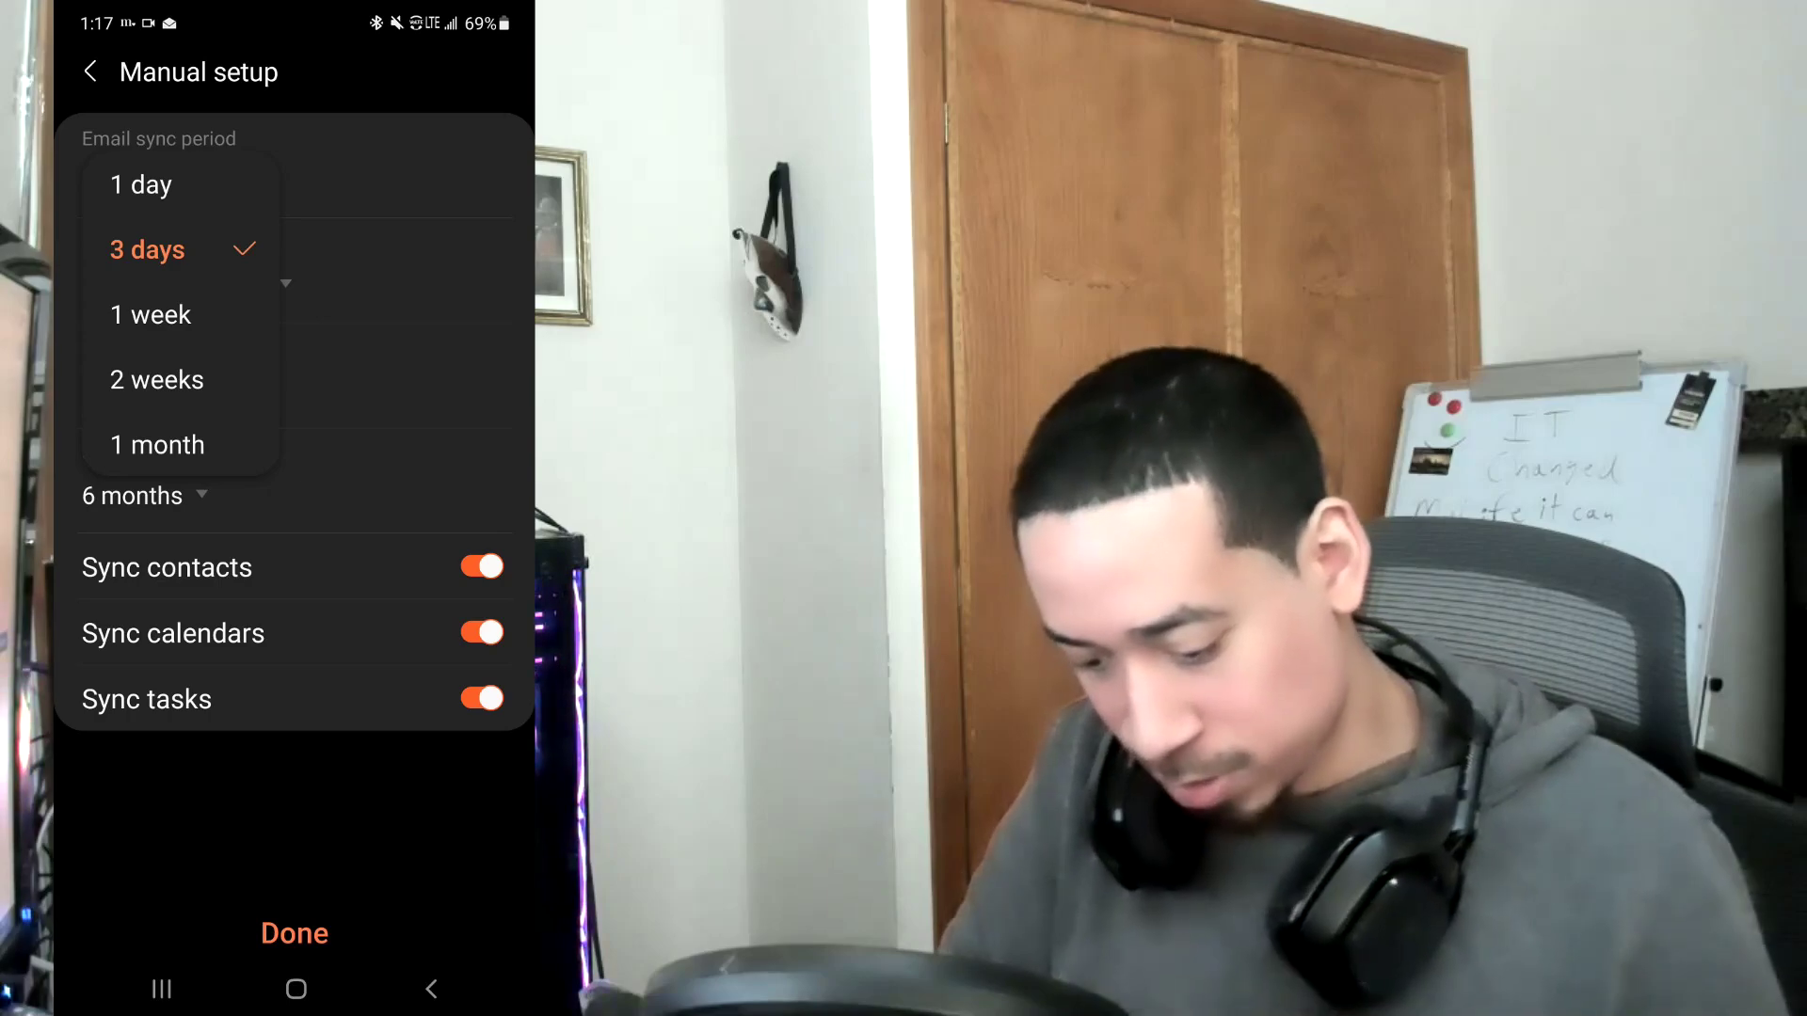
click(150, 314)
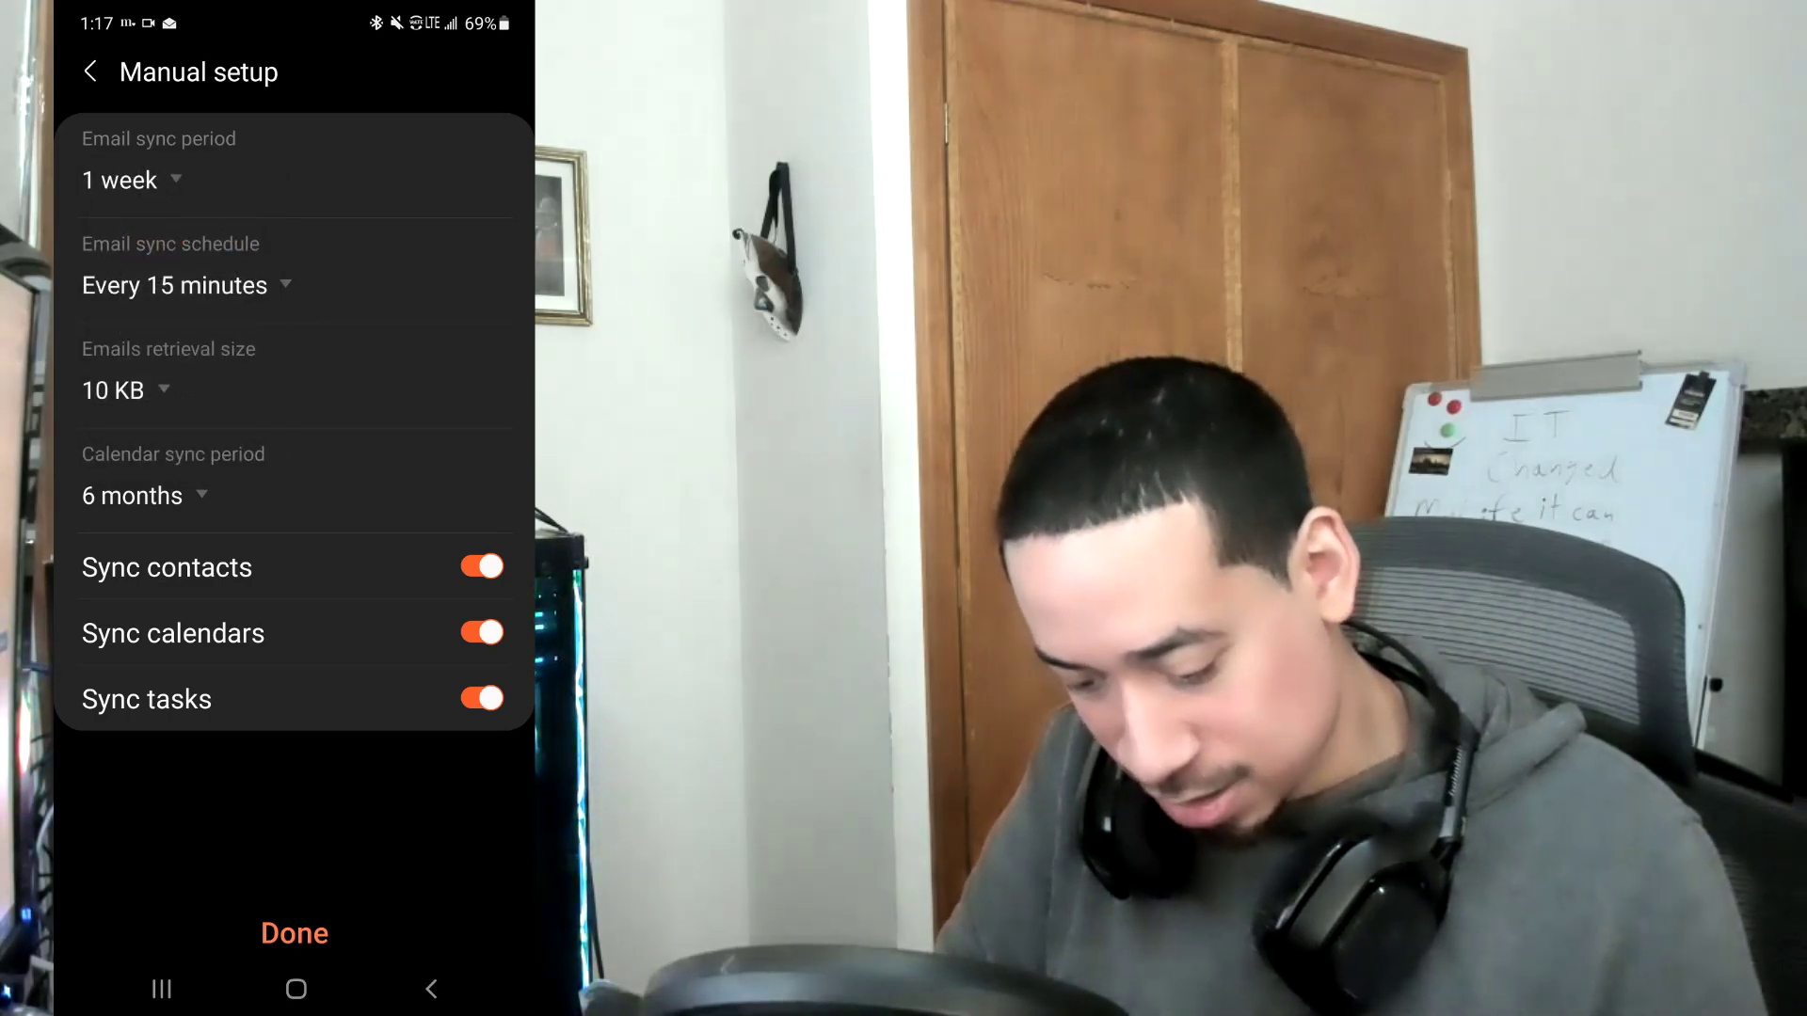
click(174, 285)
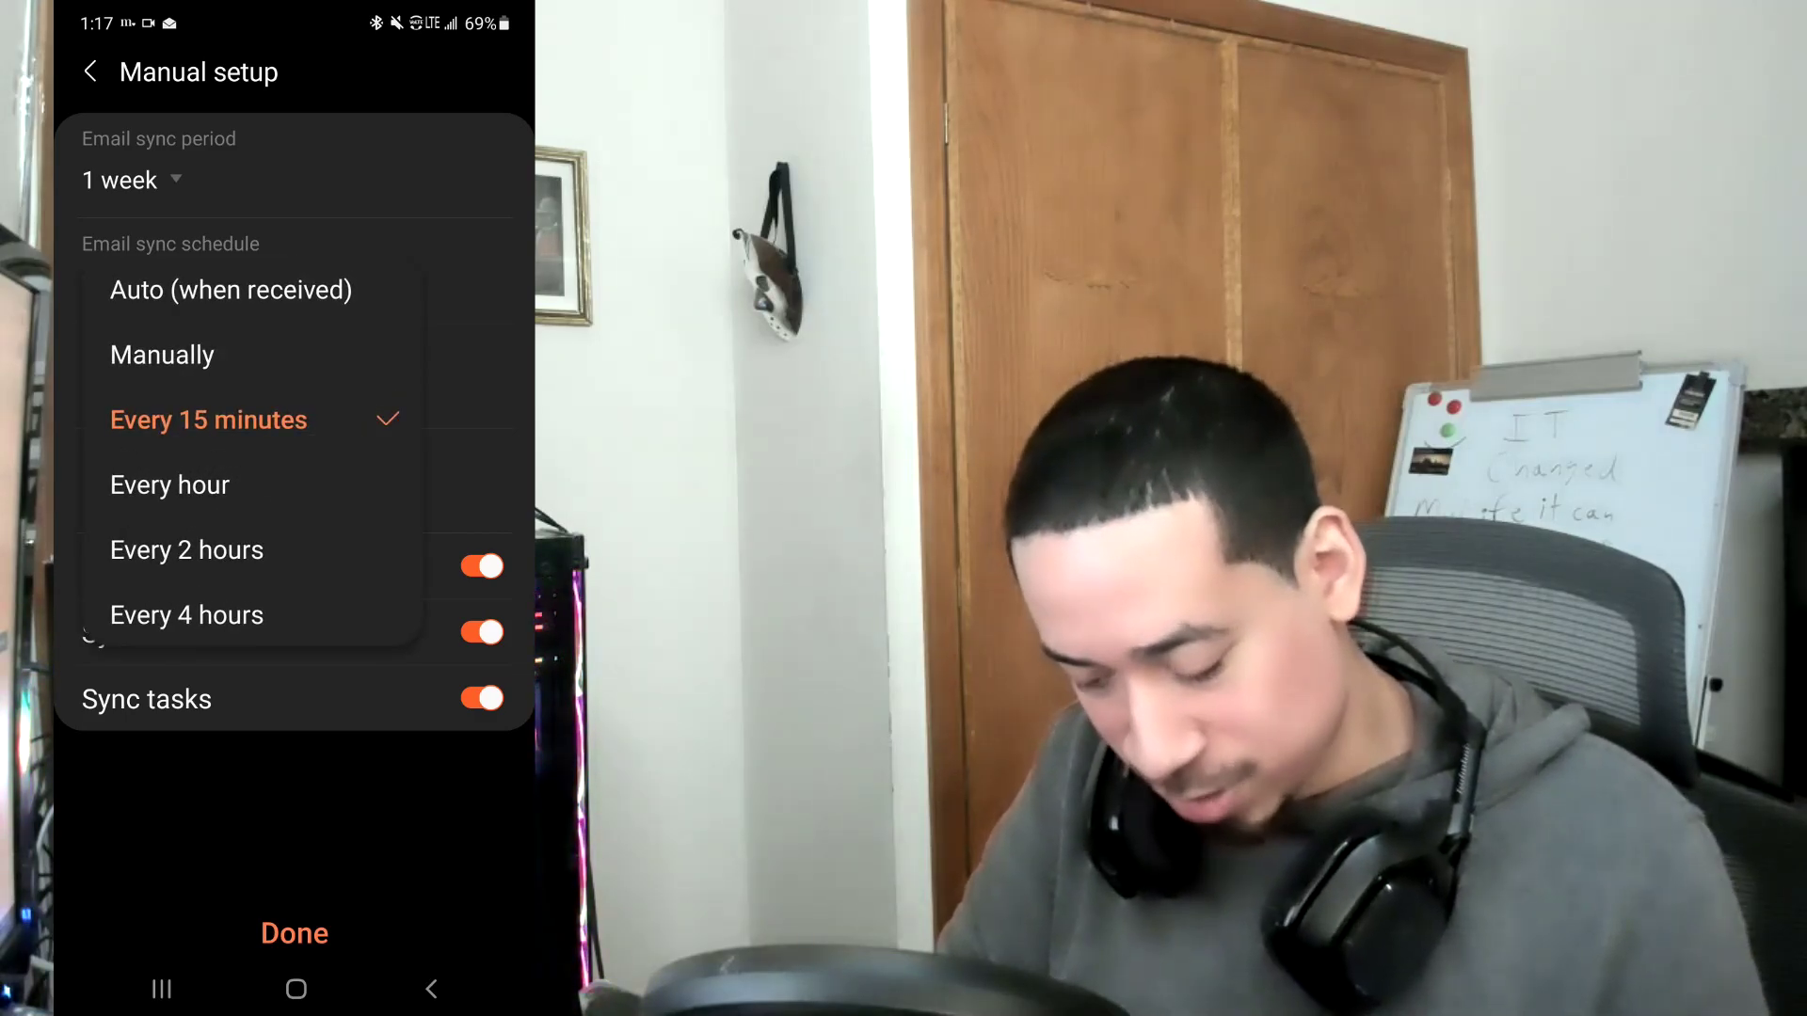
click(231, 290)
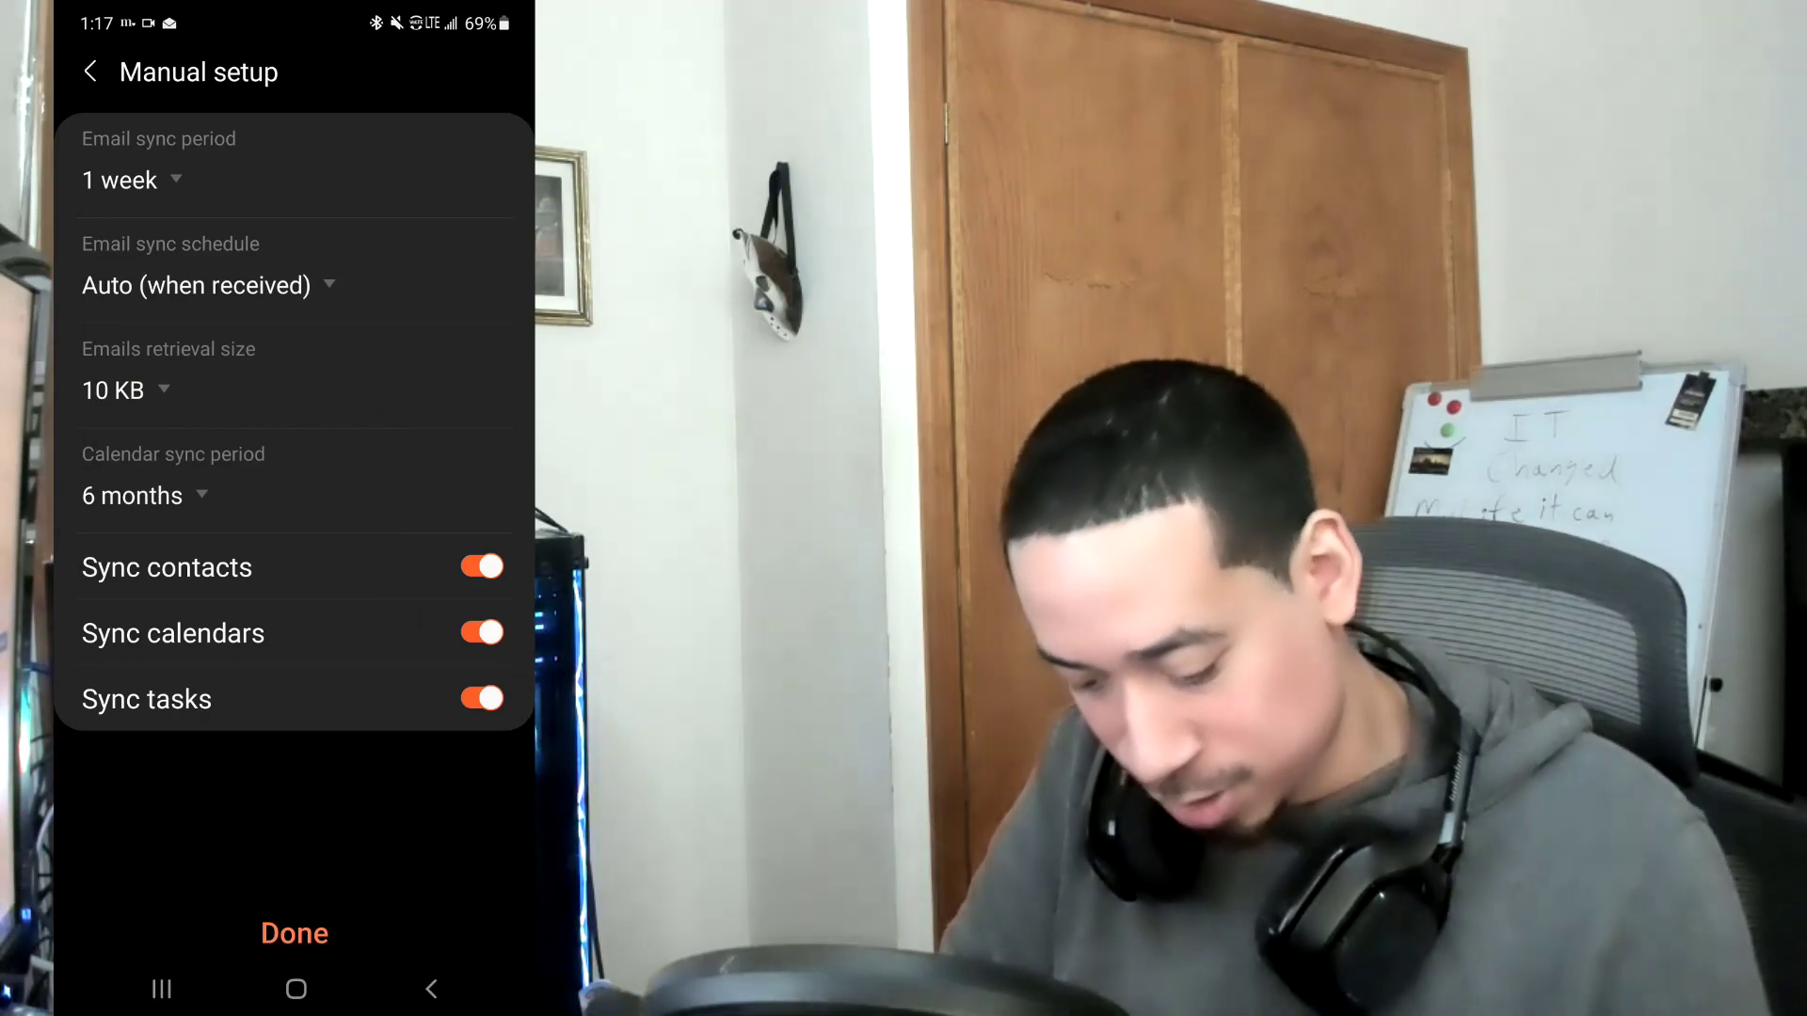
click(196, 285)
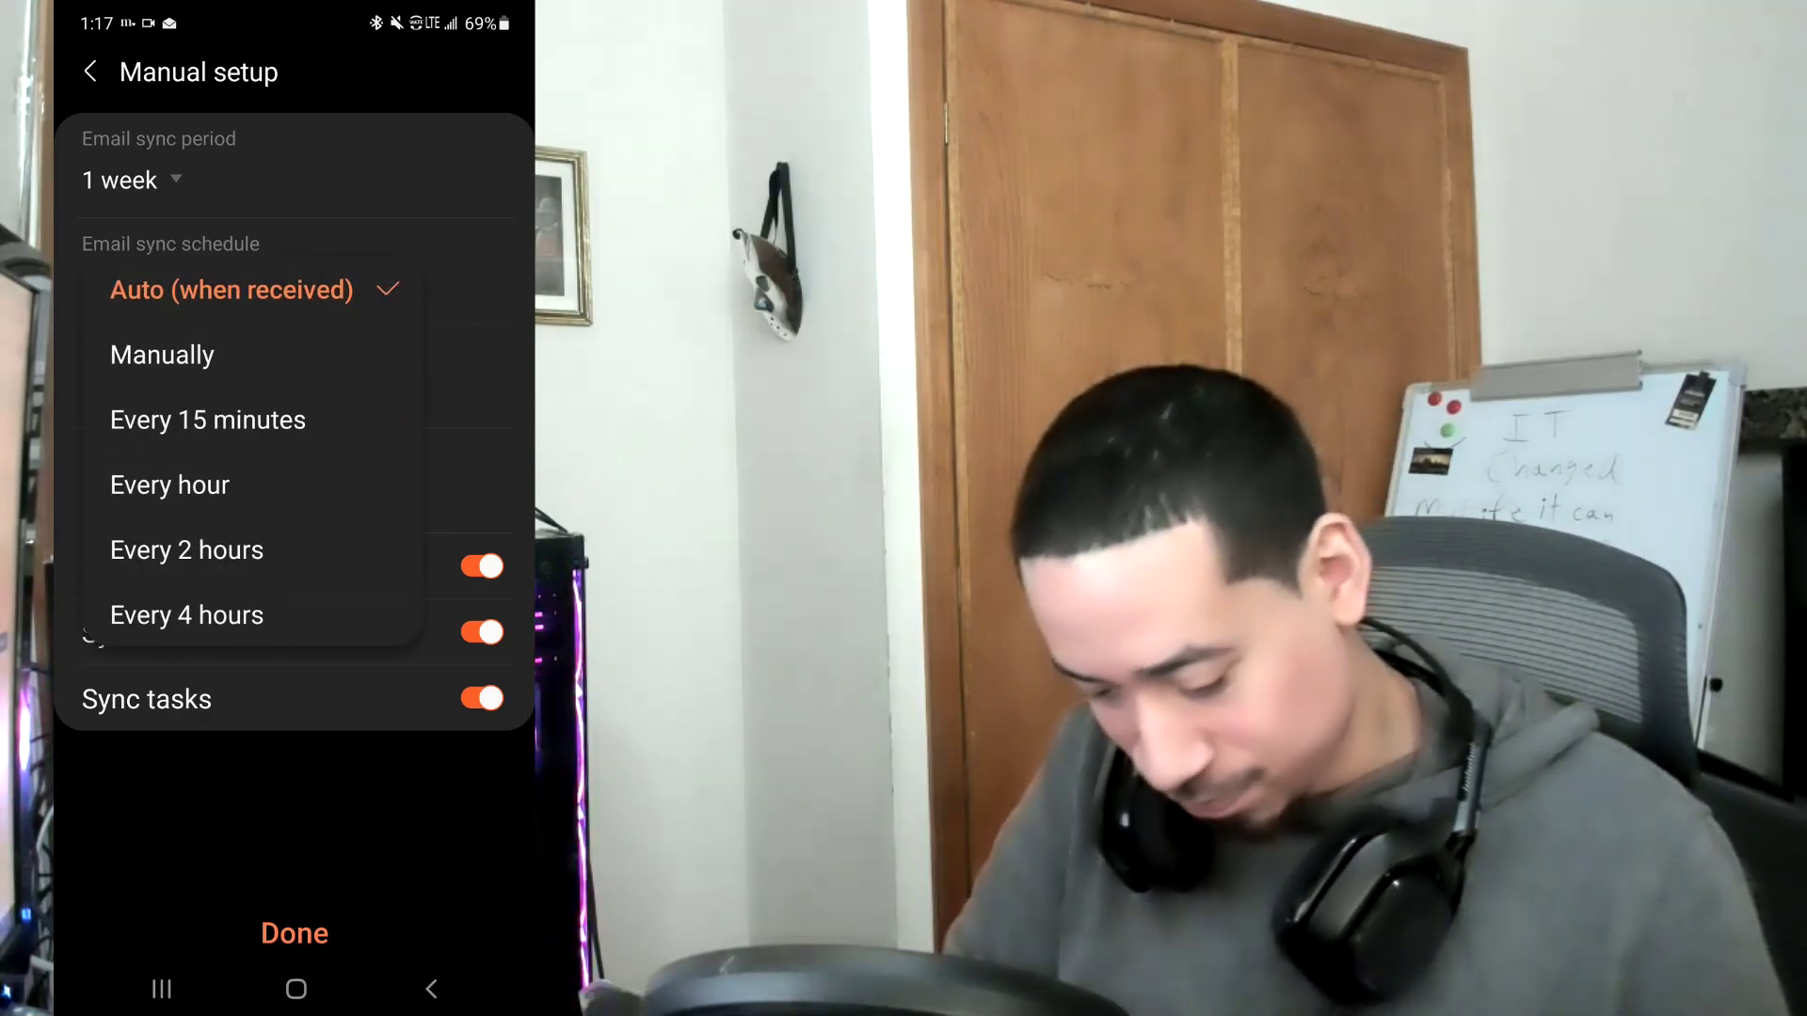
click(230, 290)
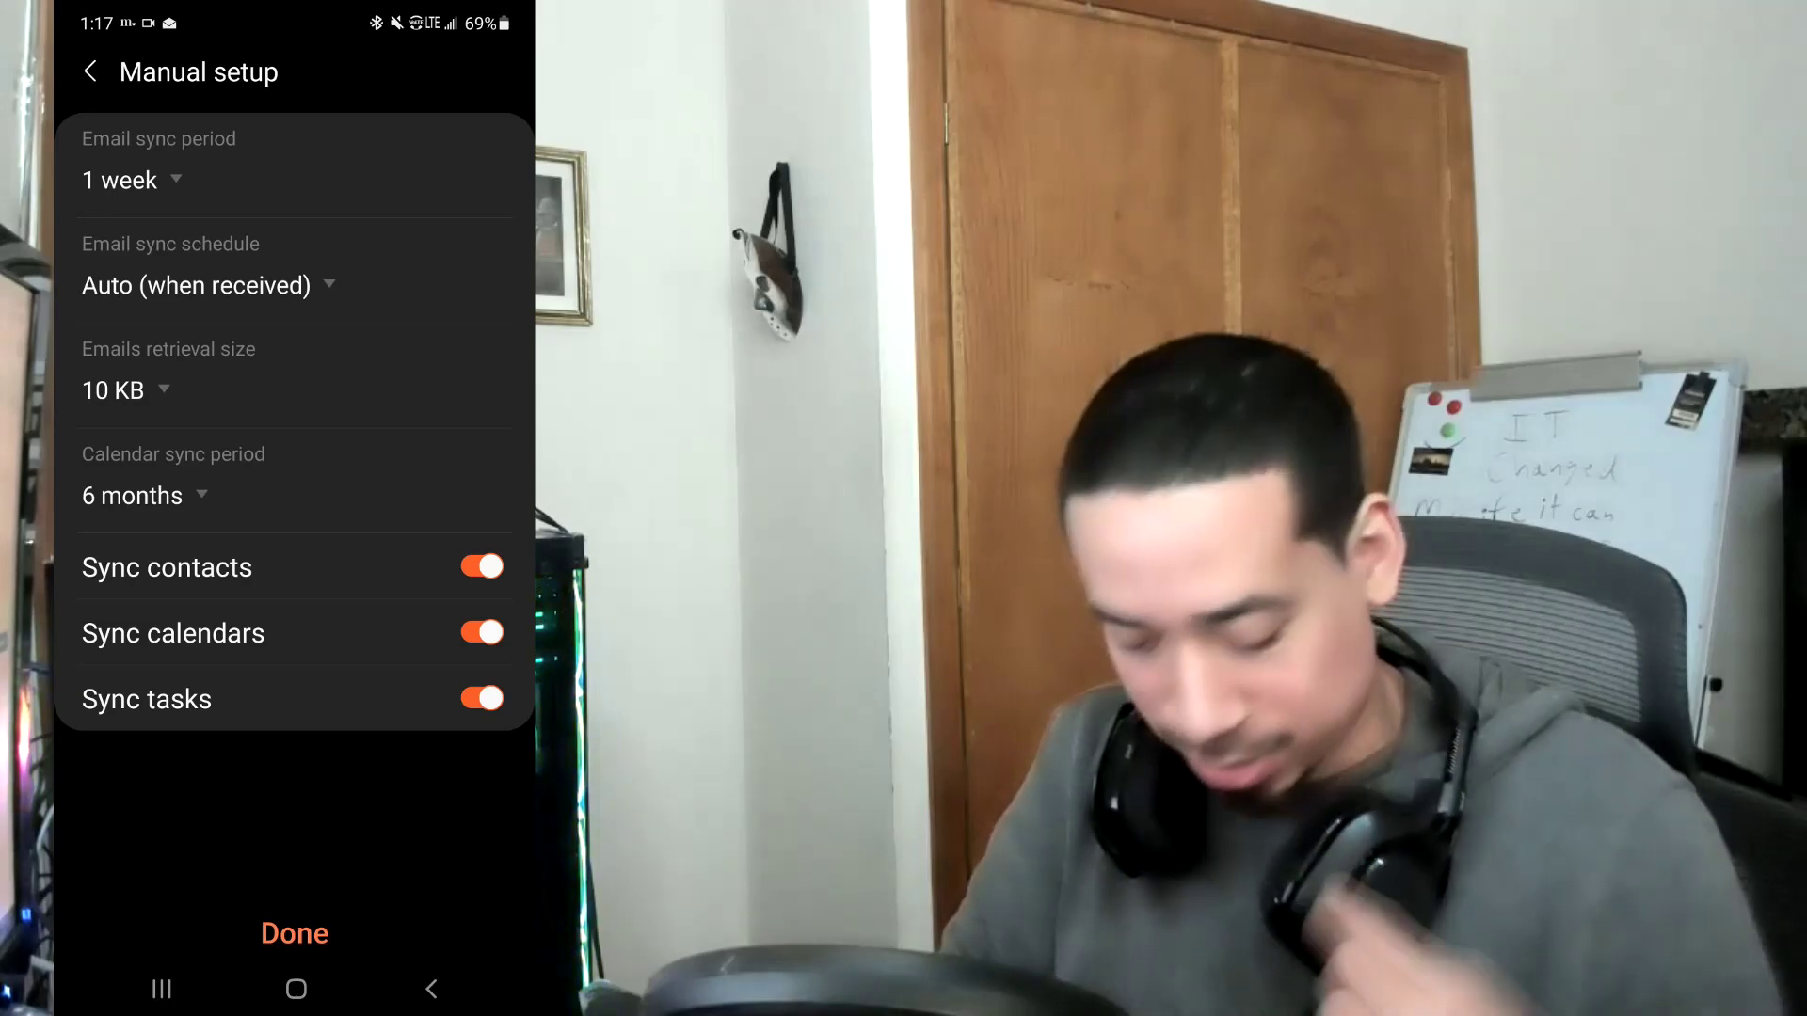
Step: Keep the 10 KB retrieval size and 6-month calendar sync, and finish manual setup
click(122, 390)
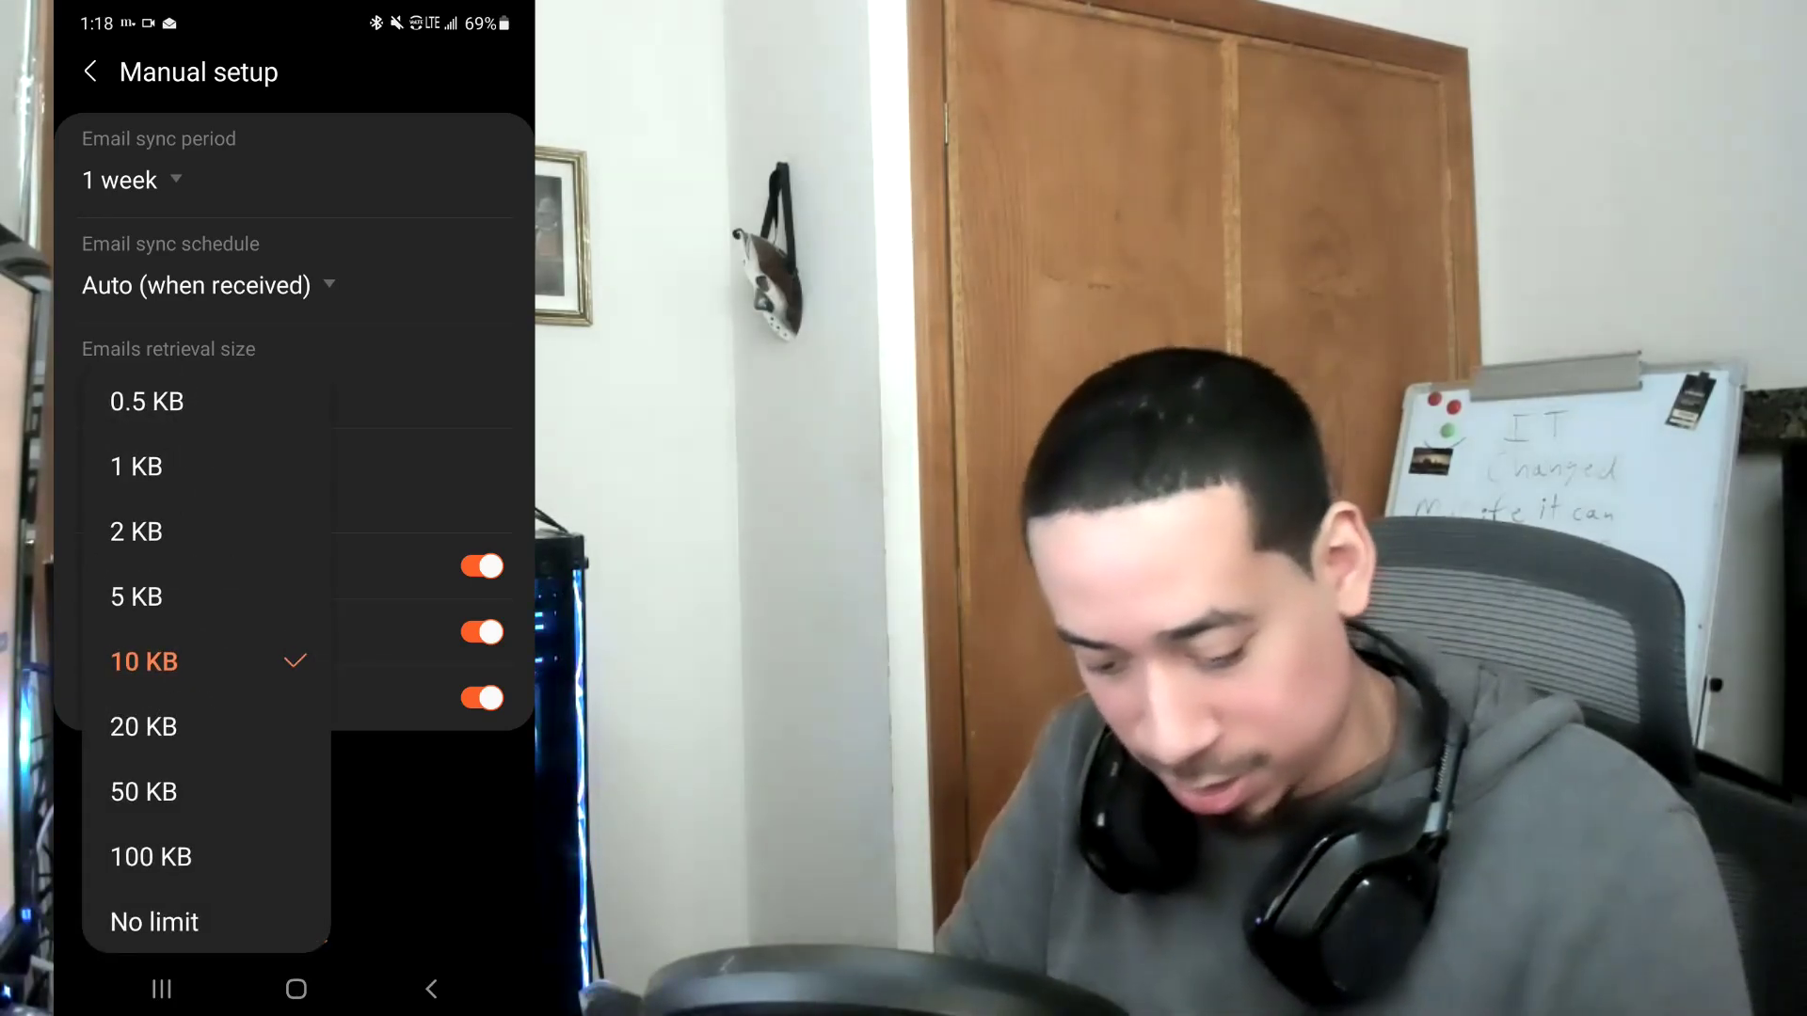
click(144, 662)
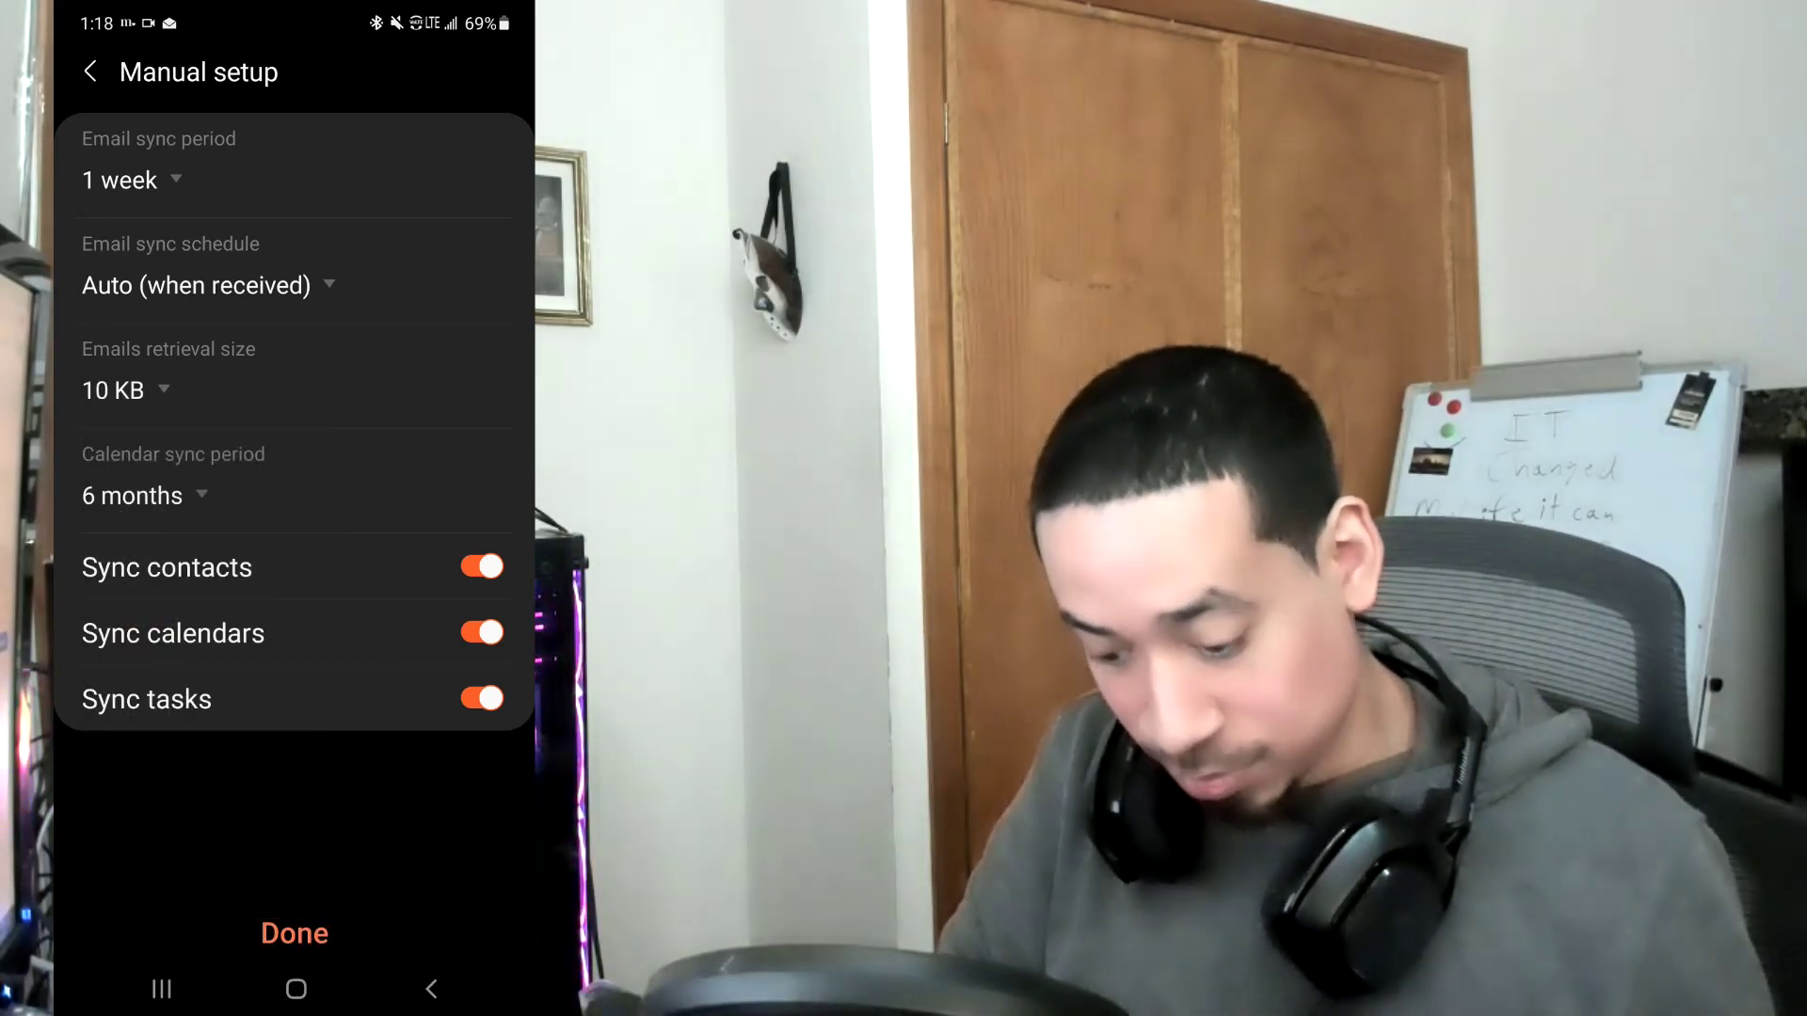
click(122, 495)
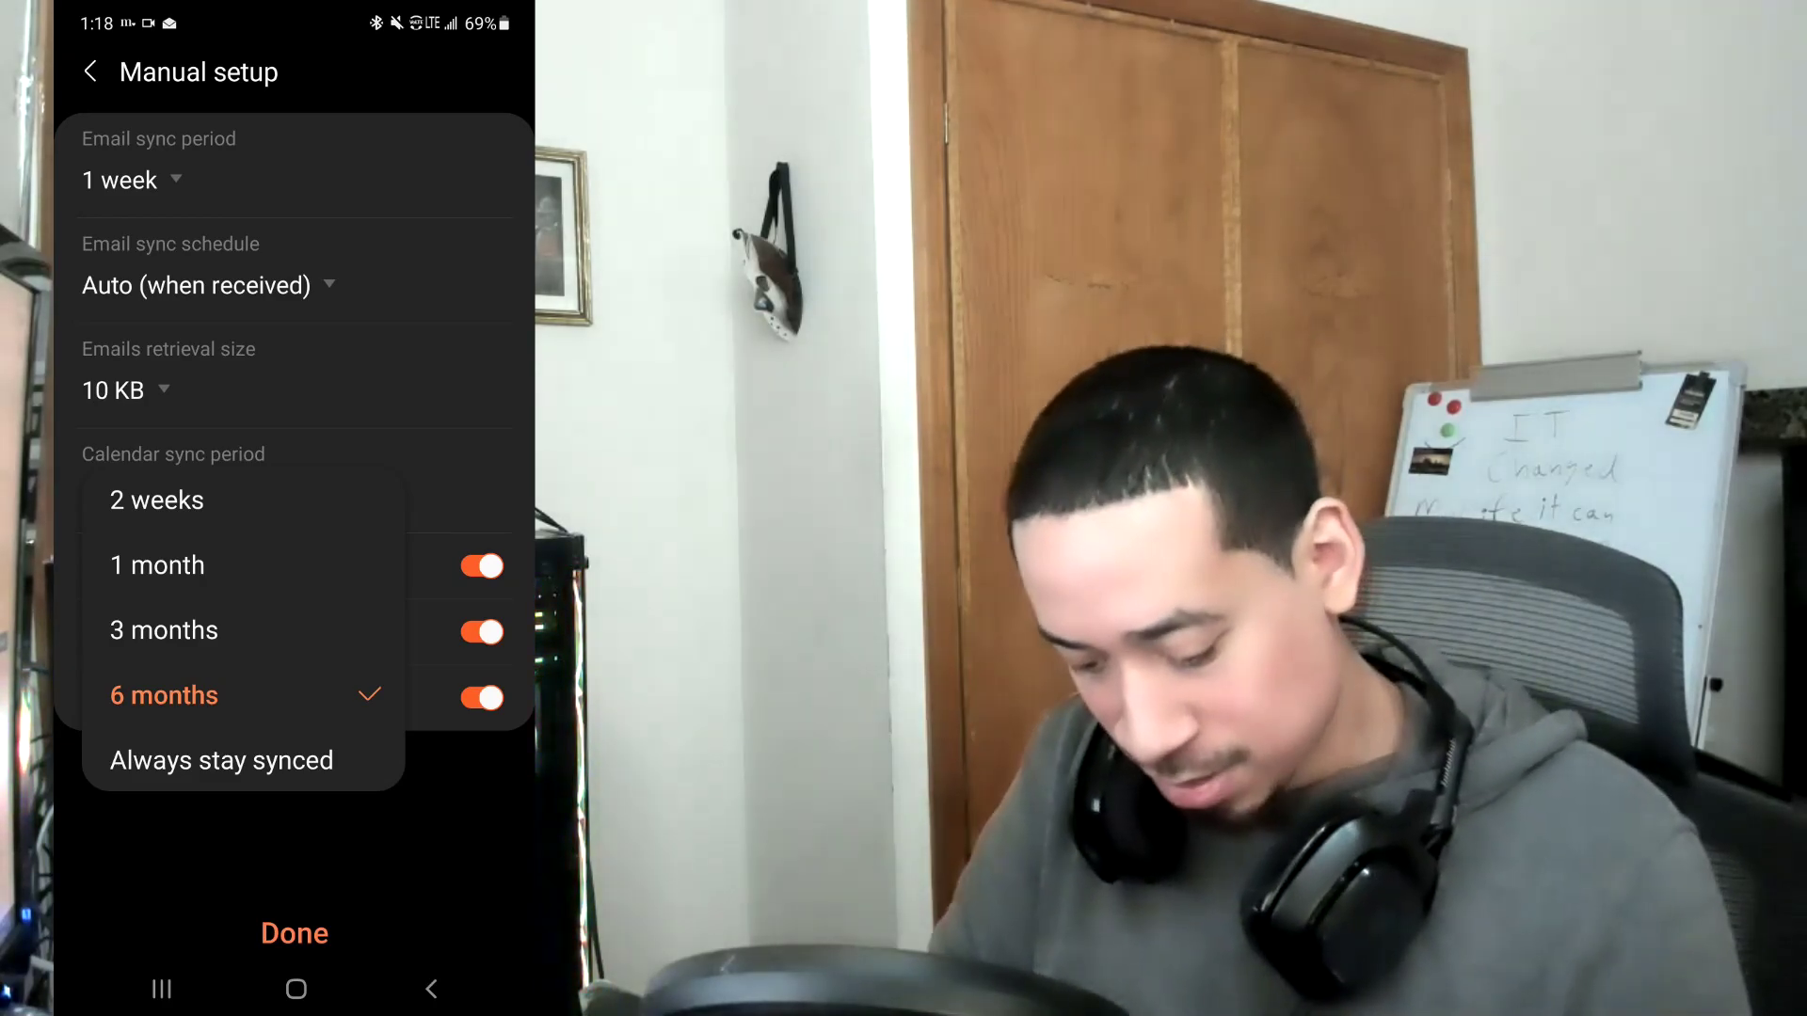
click(164, 694)
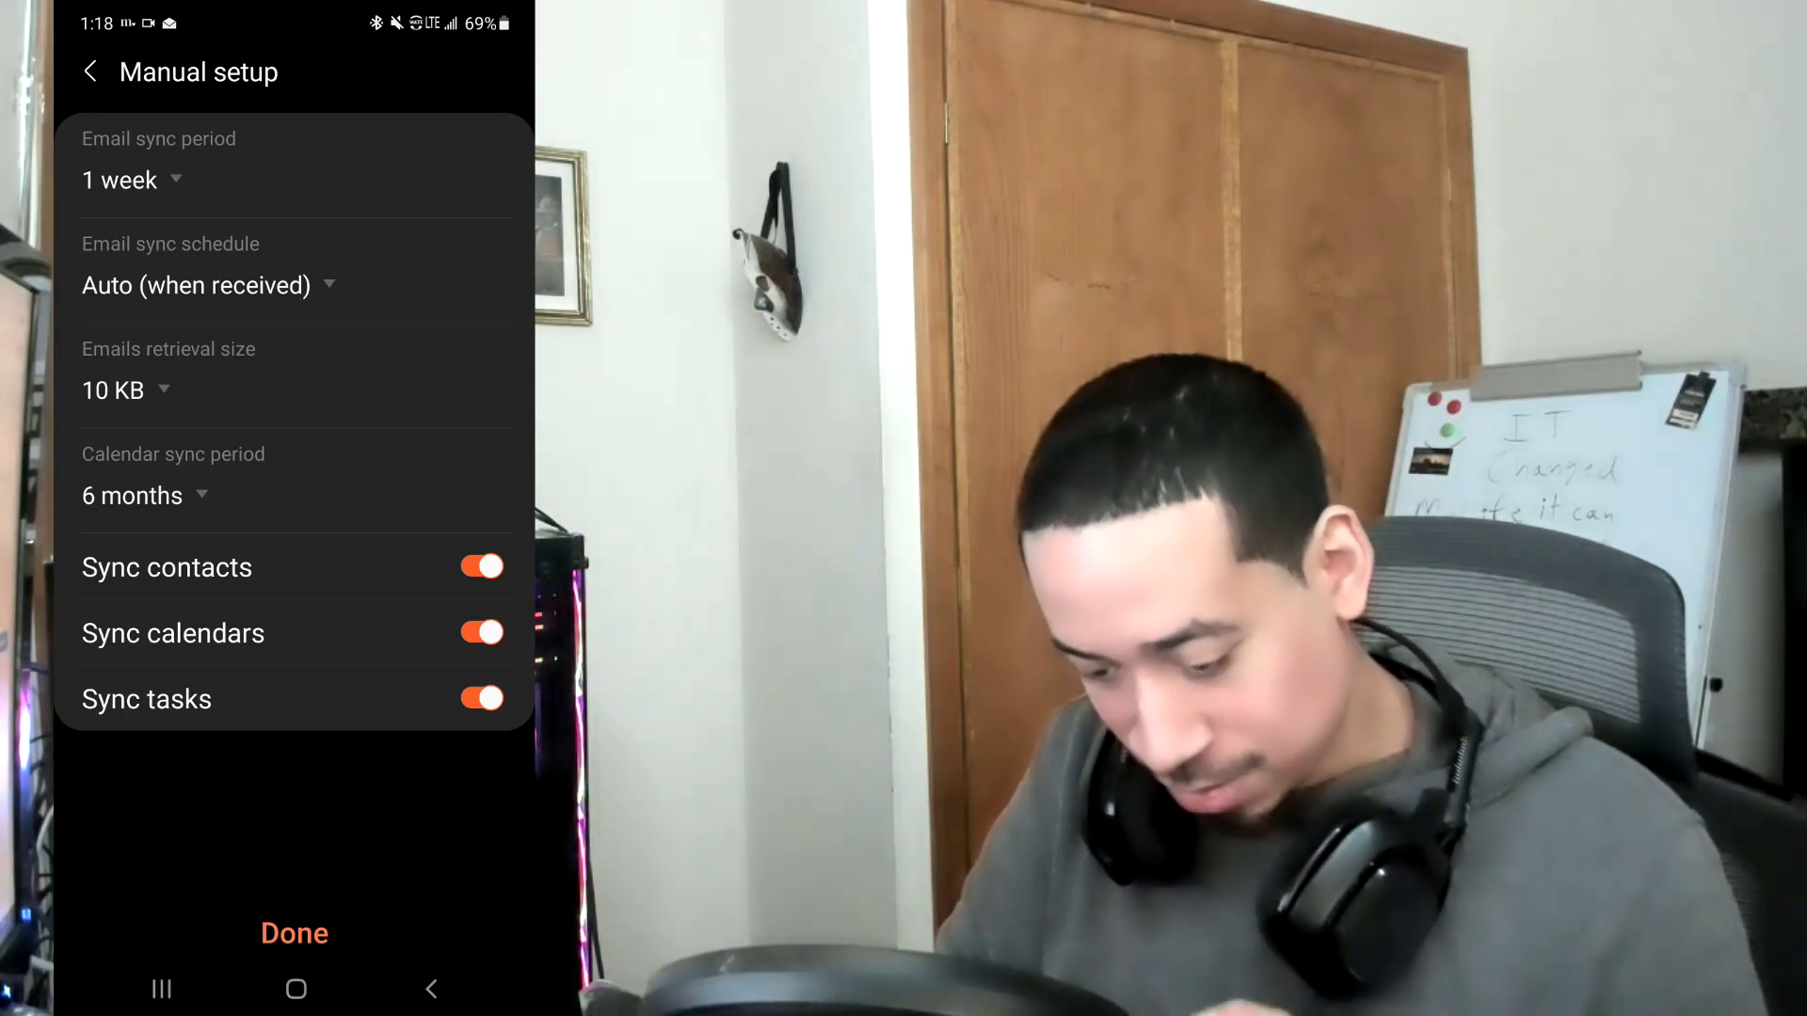
click(294, 933)
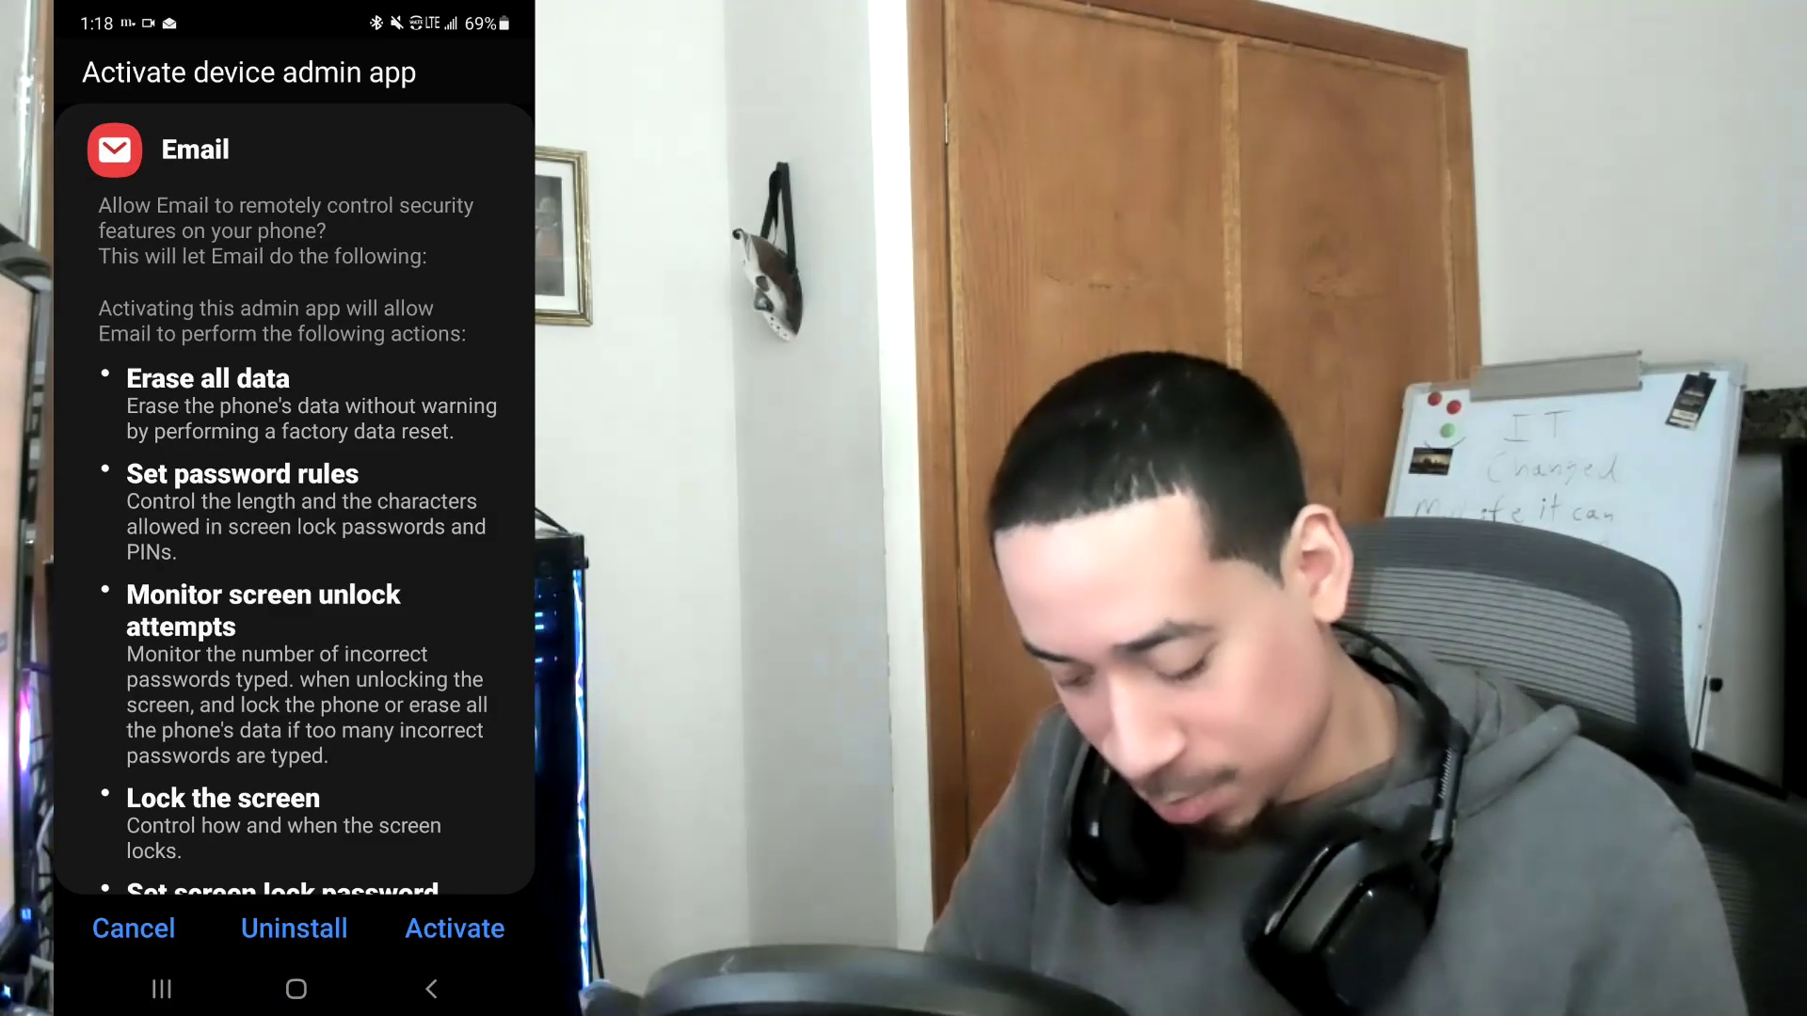
Step: Review the device admin permissions and activate Samsung Email as a device admin app
scroll(294, 499, down, 2)
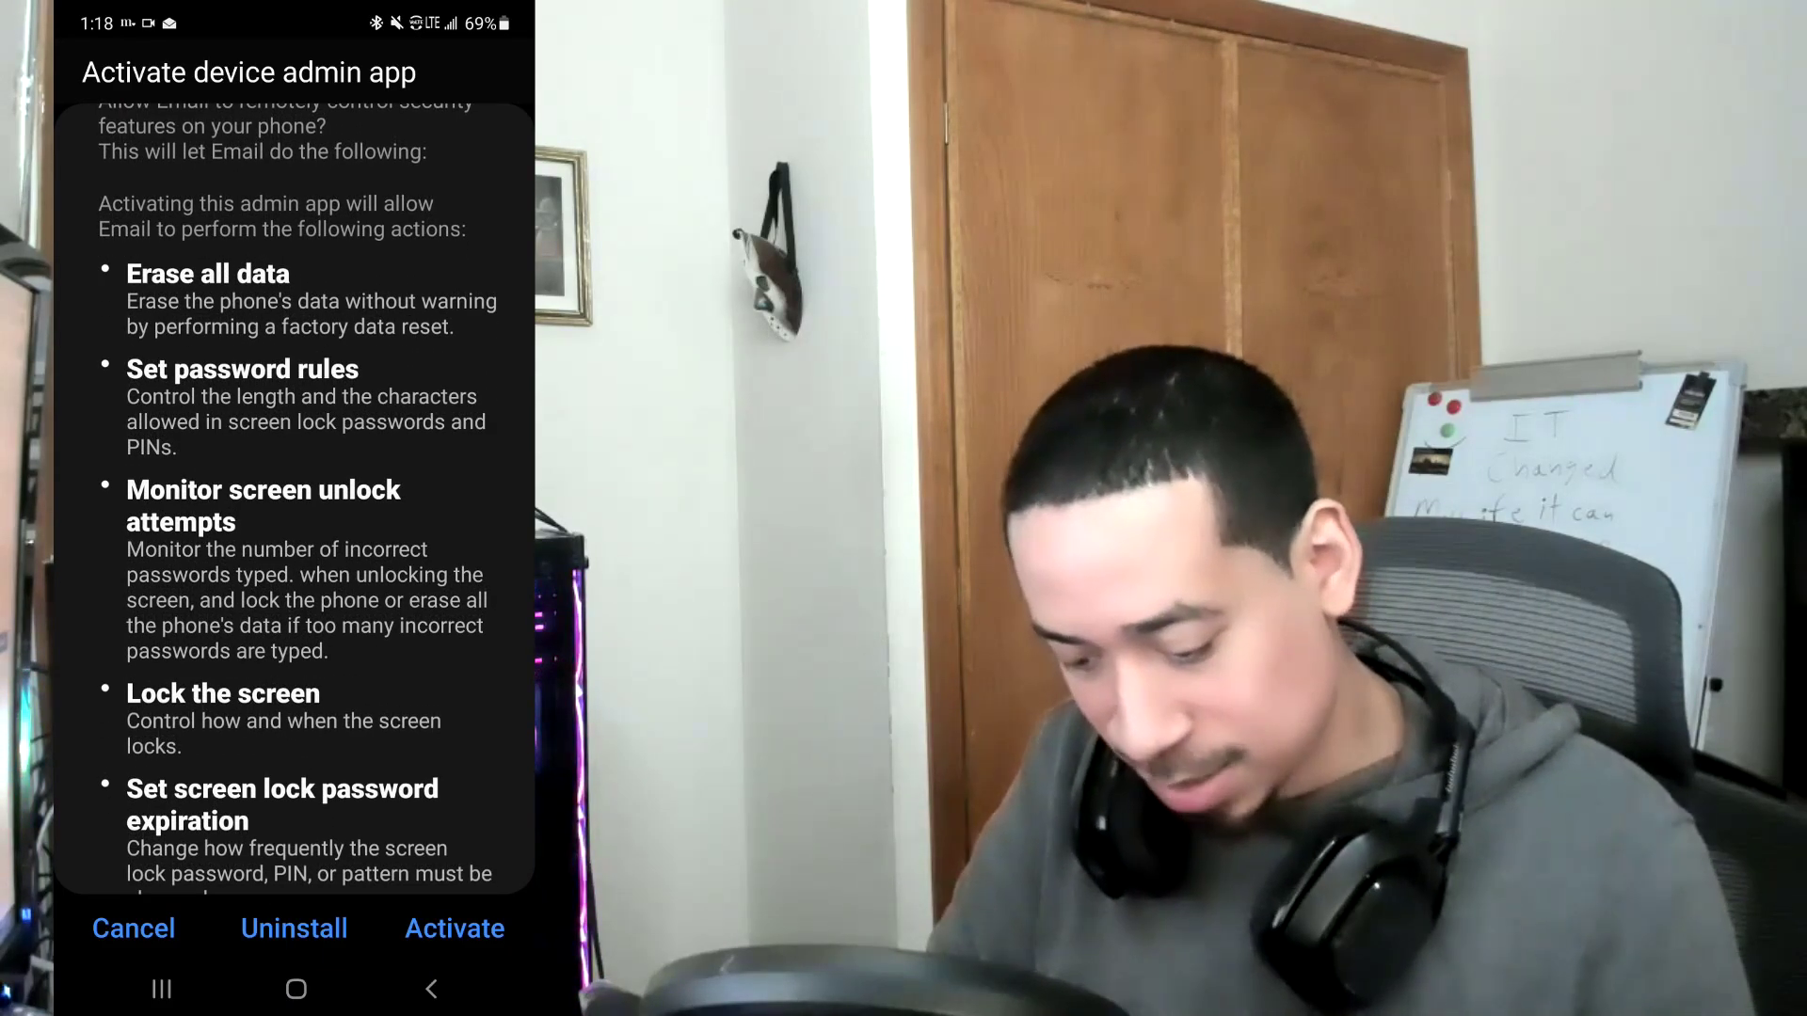
scroll(295, 499, down, 2)
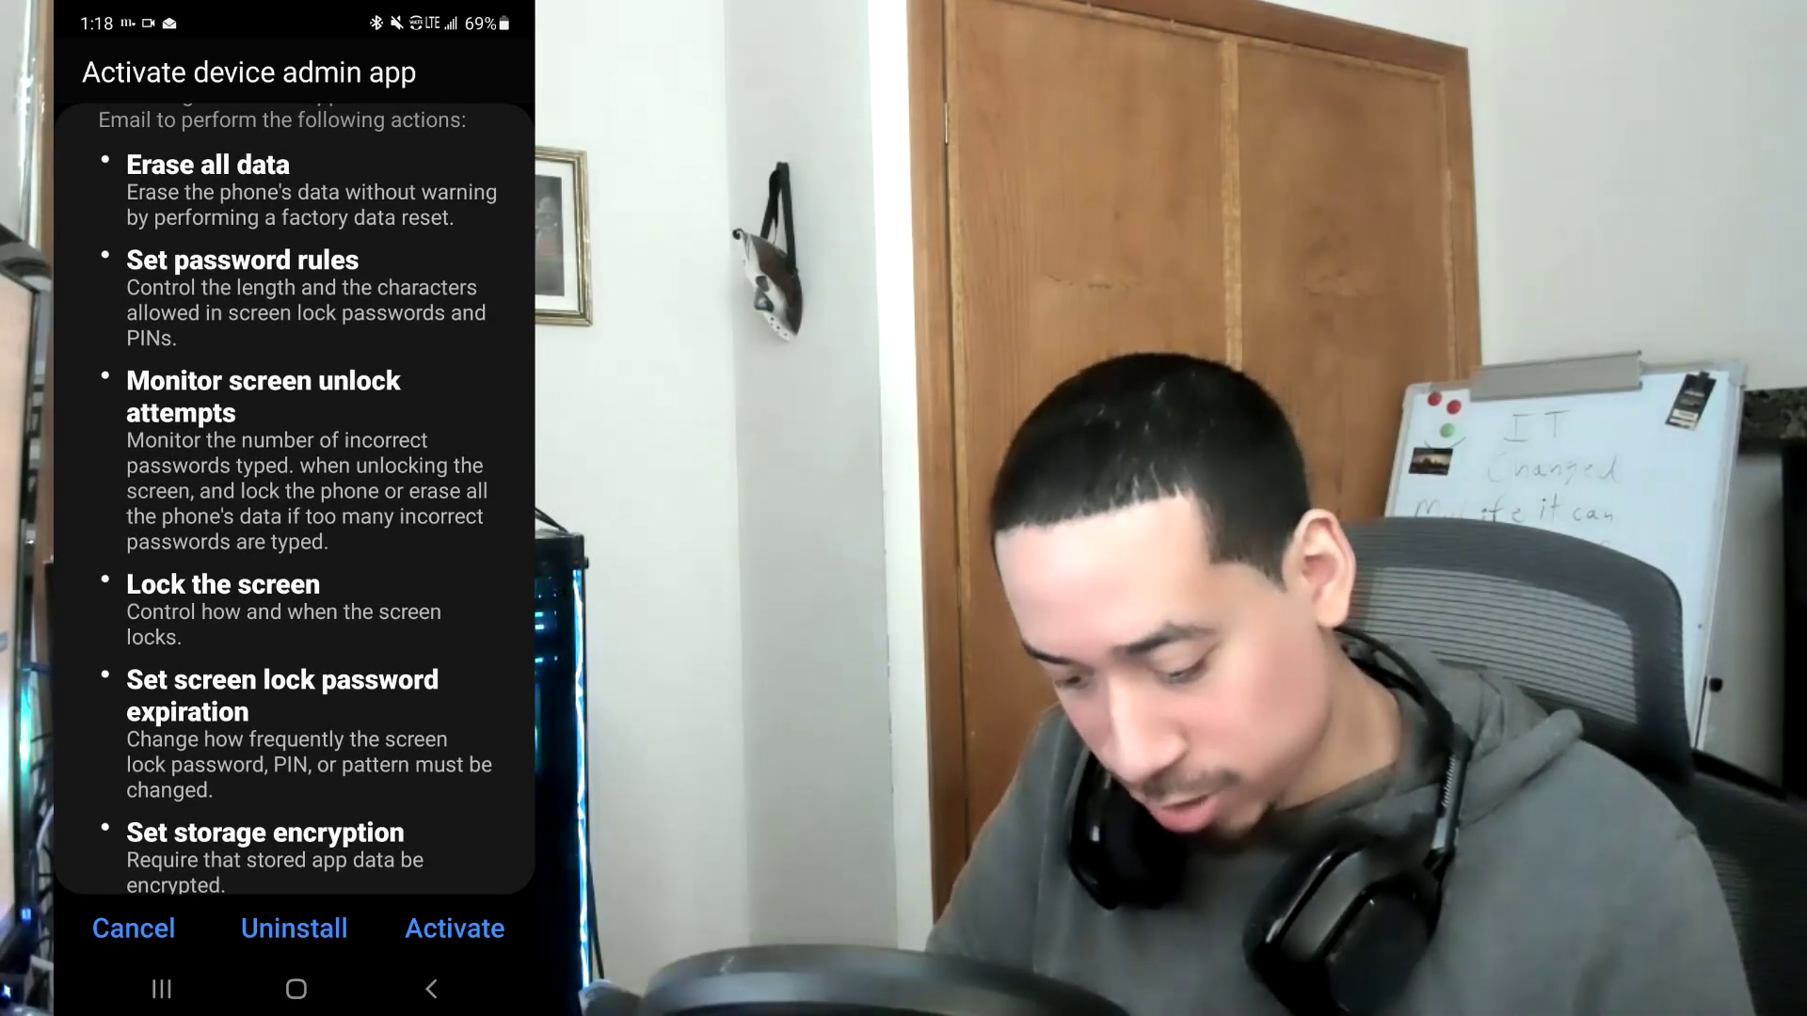
scroll(295, 499, down, 2)
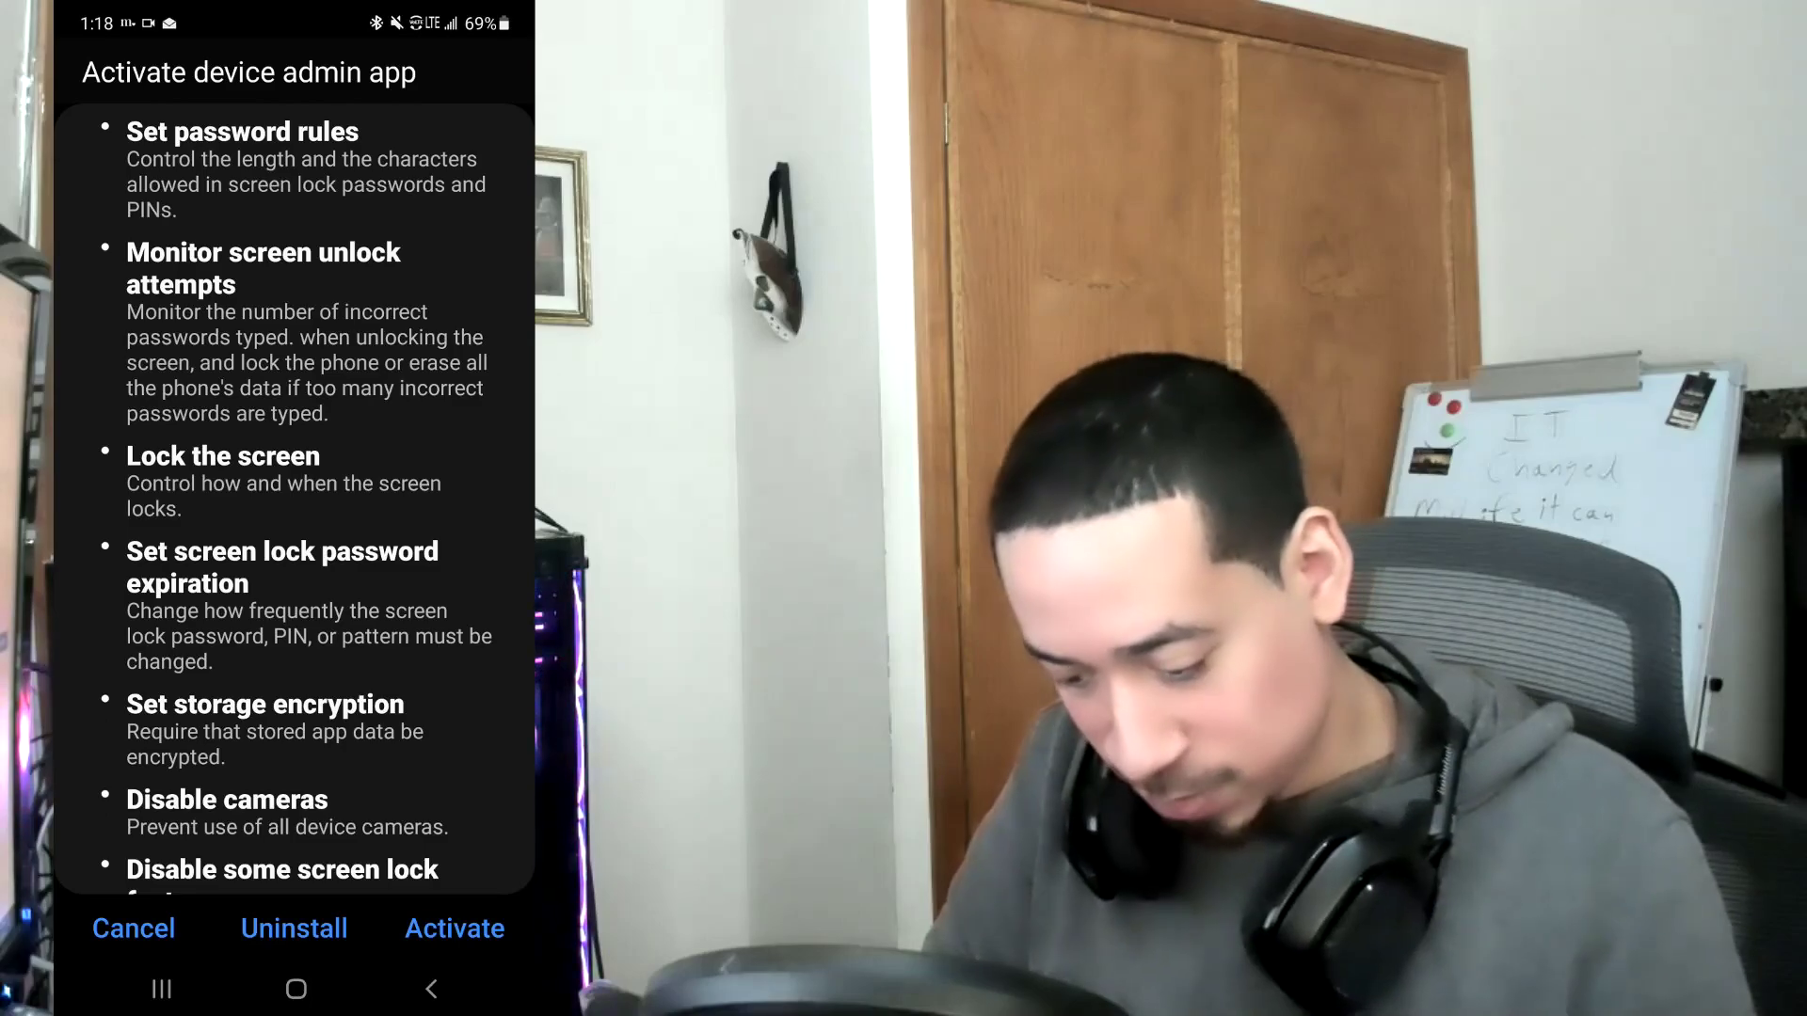
scroll(294, 499, down, 2)
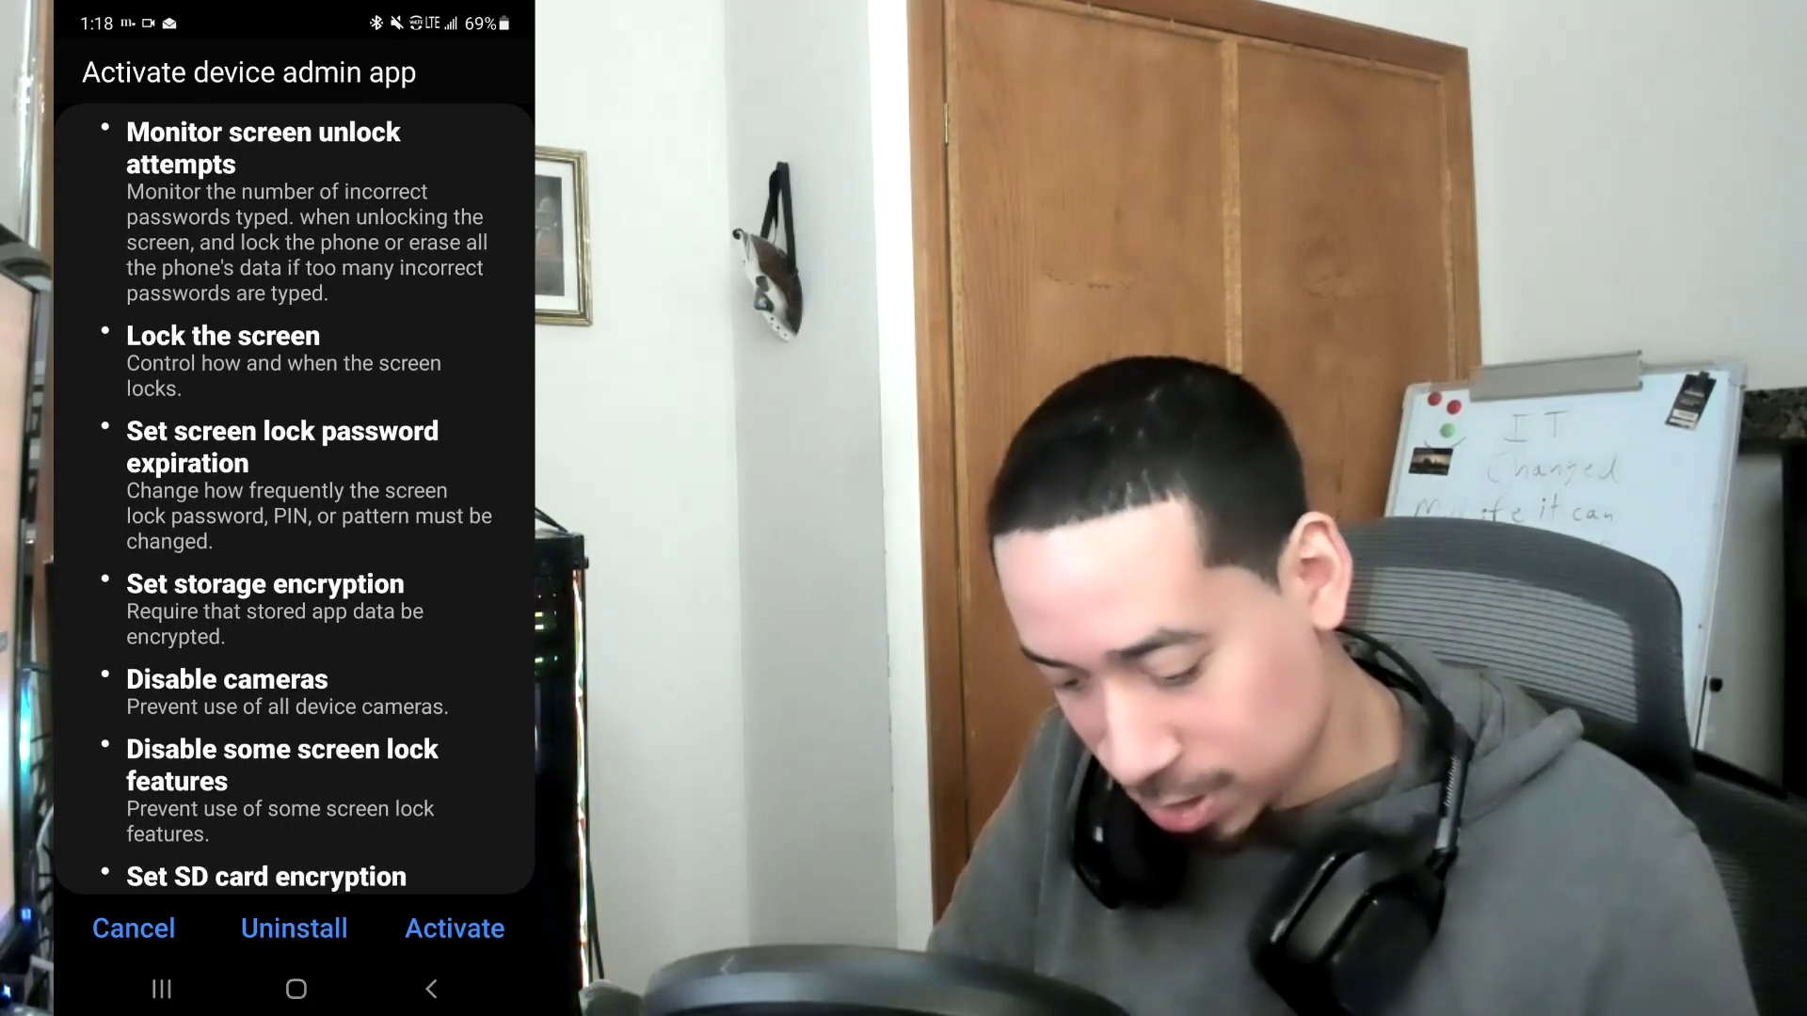
scroll(295, 499, down, 2)
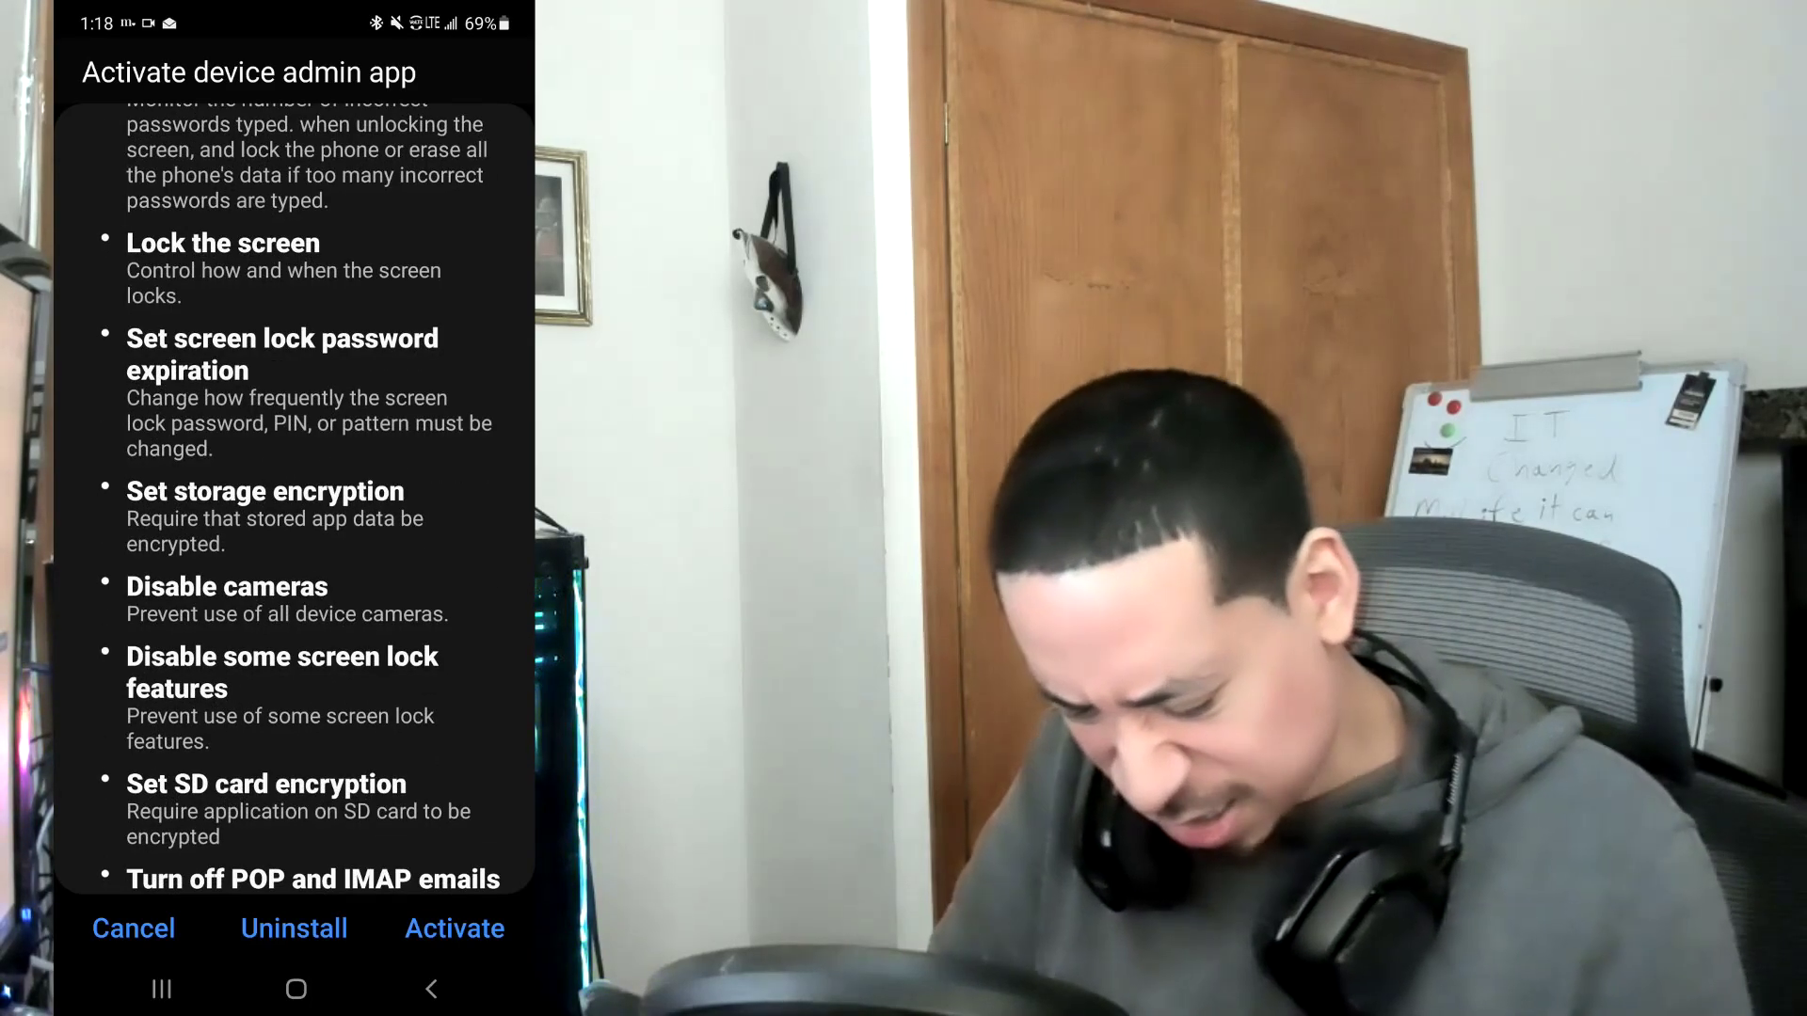
scroll(294, 498, down, 2)
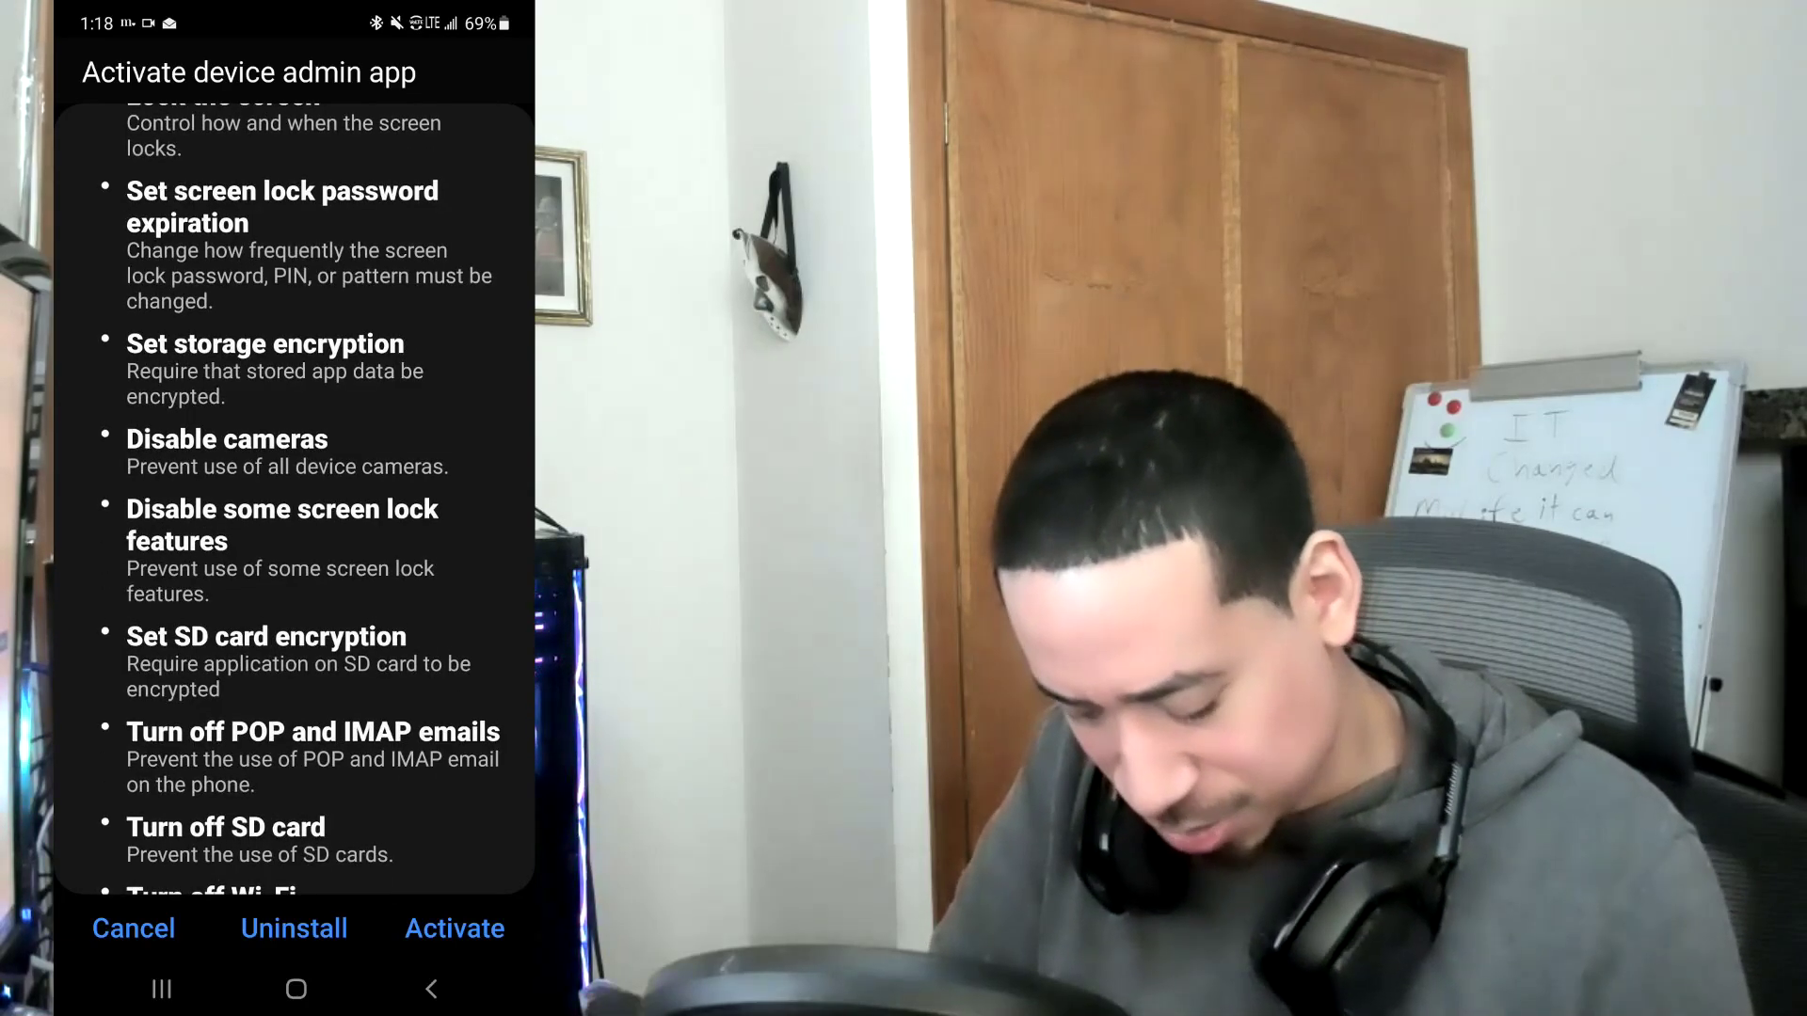
scroll(294, 499, down, 2)
scroll(295, 498, down, 10)
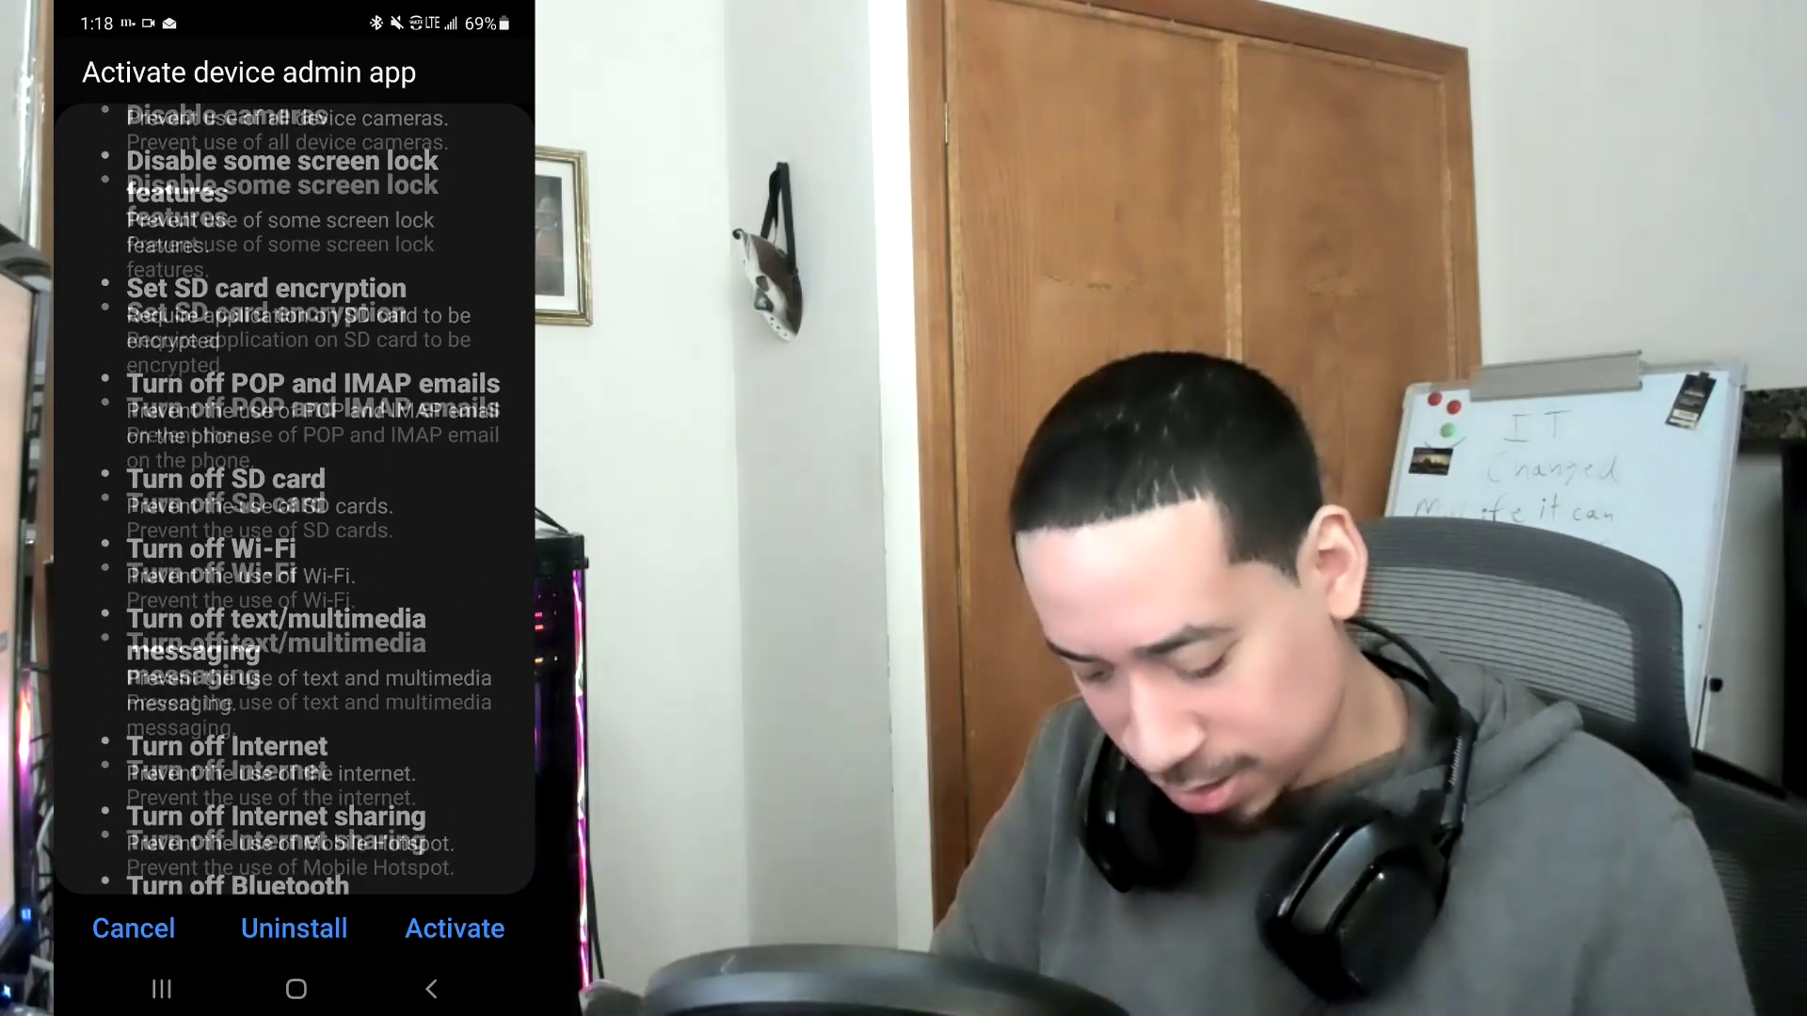
scroll(294, 499, down, 3)
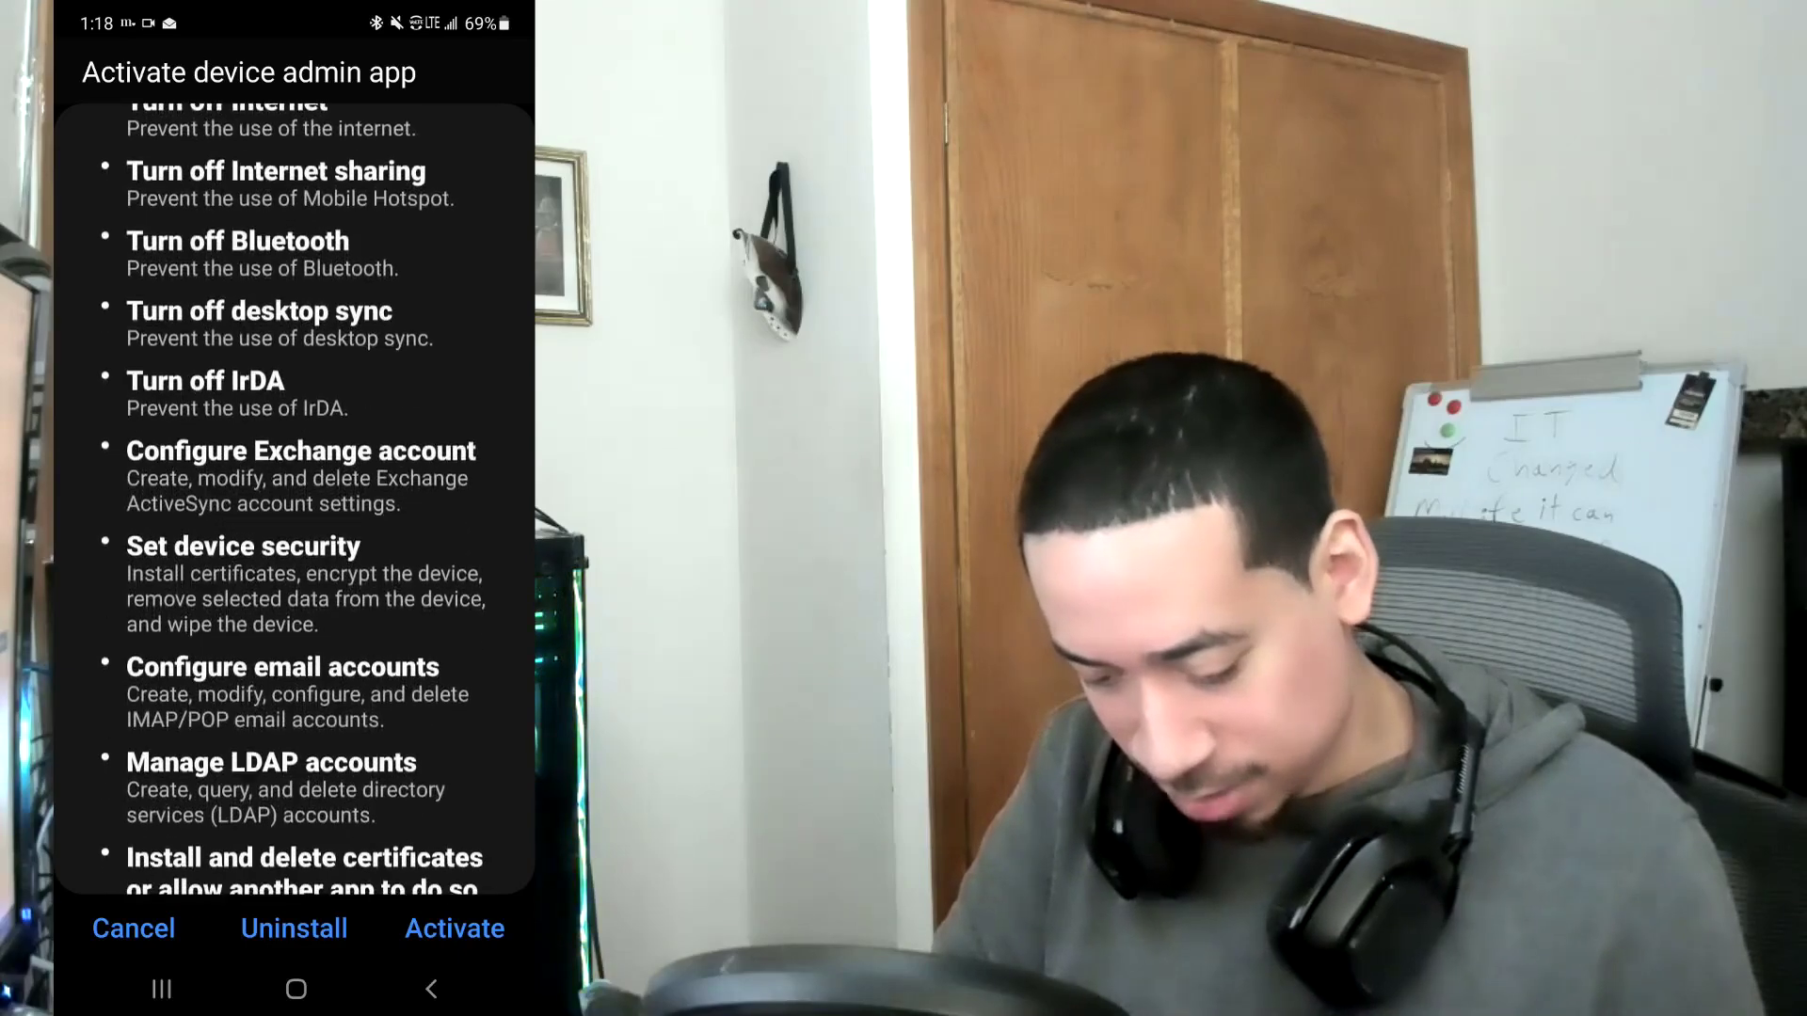
click(454, 928)
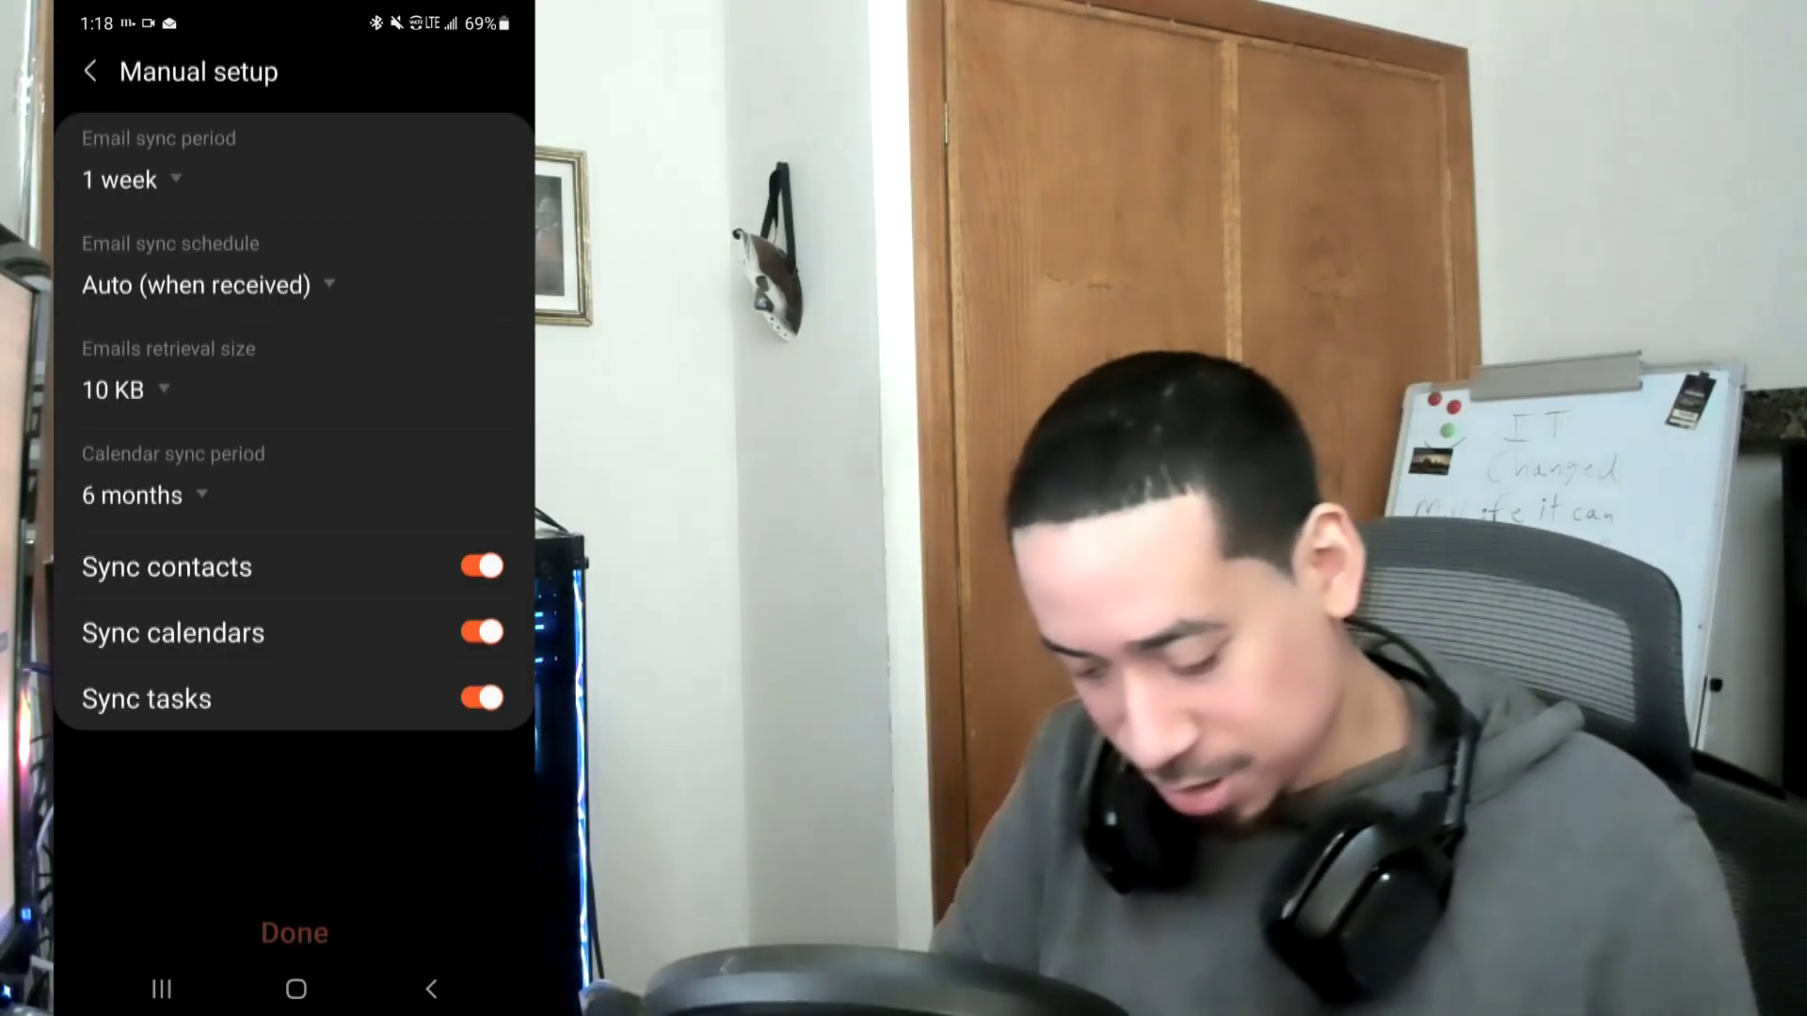
Step: Name the account with the user's first name plus 'Company Email', check the inbox, then exit
click(403, 311)
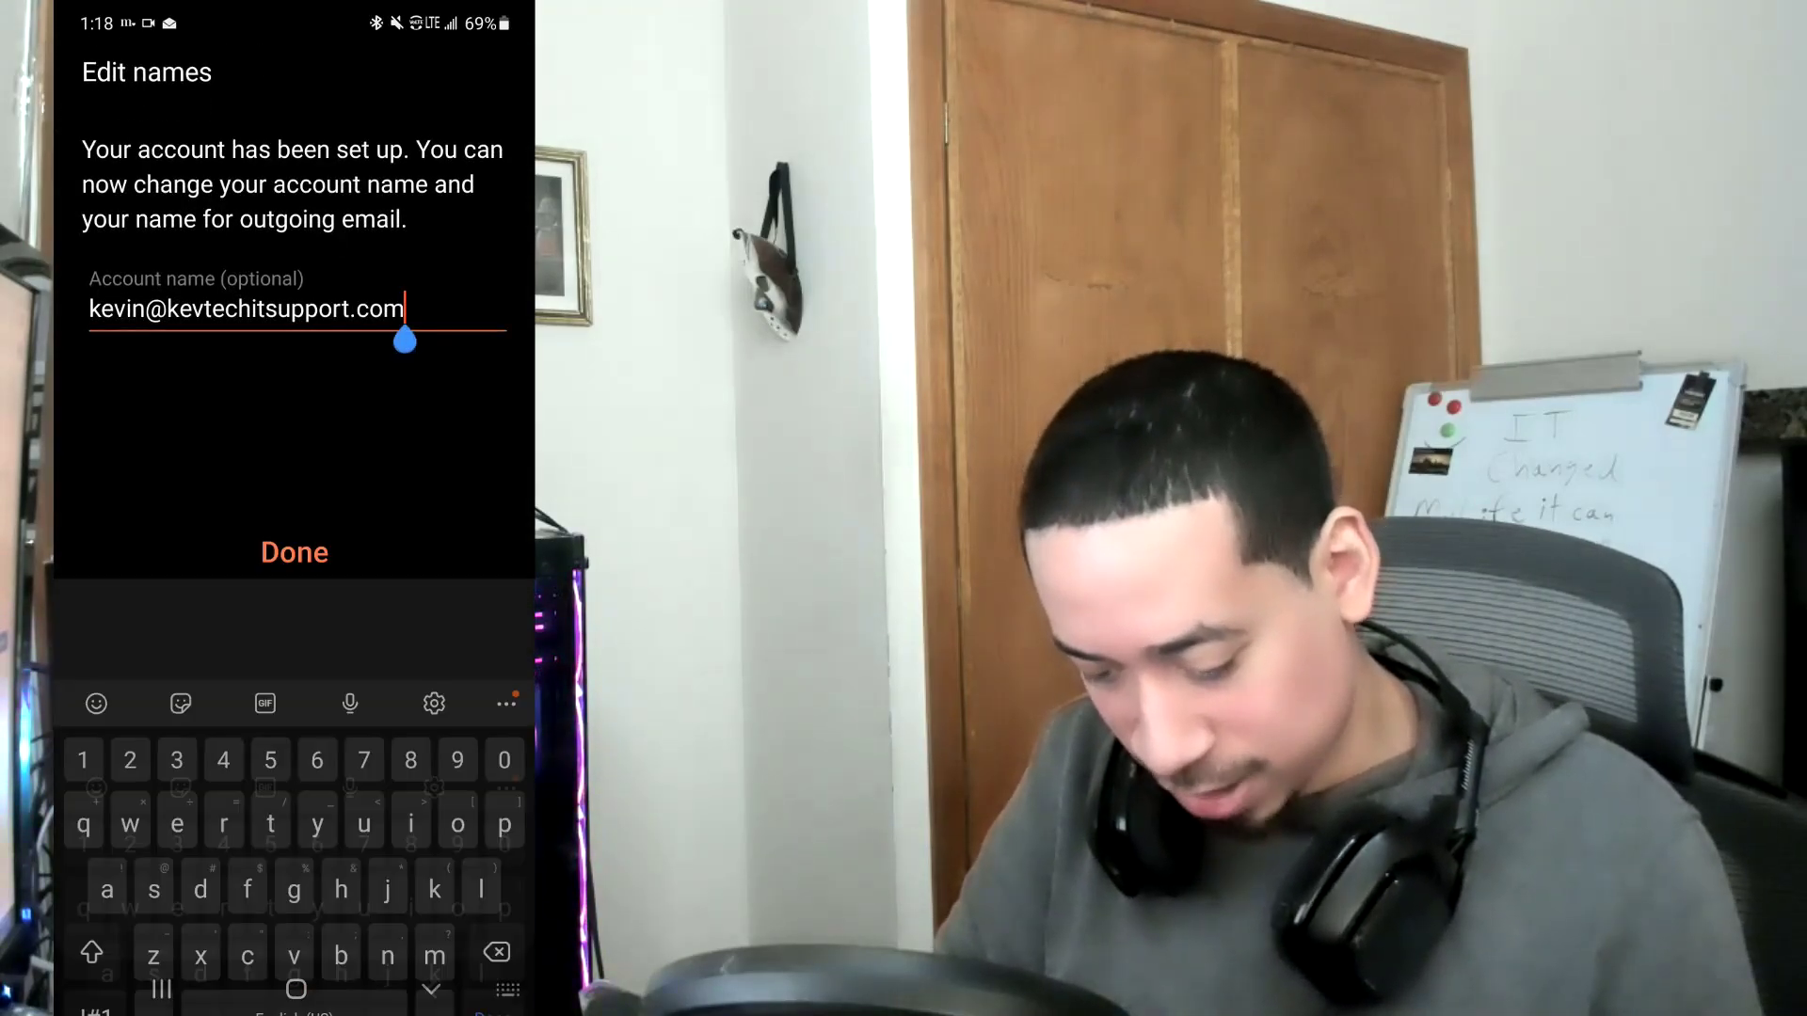
key(BackSpace)
key(BackSpace)
key(BackSpace)
key(BackSpace)
key(BackSpace)
key(BackSpace)
key(BackSpace)
key(BackSpace)
key(BackSpace)
key(BackSpace)
key(BackSpace)
key(BackSpace)
key(BackSpace)
key(BackSpace)
key(BackSpace)
key(BackSpace)
key(BackSpace)
key(BackSpace)
key(BackSpace)
key(BackSpace)
key(BackSpace)
key(BackSpace)
key(BackSpace)
key(BackSpace)
key(BackSpace)
key(BackSpace)
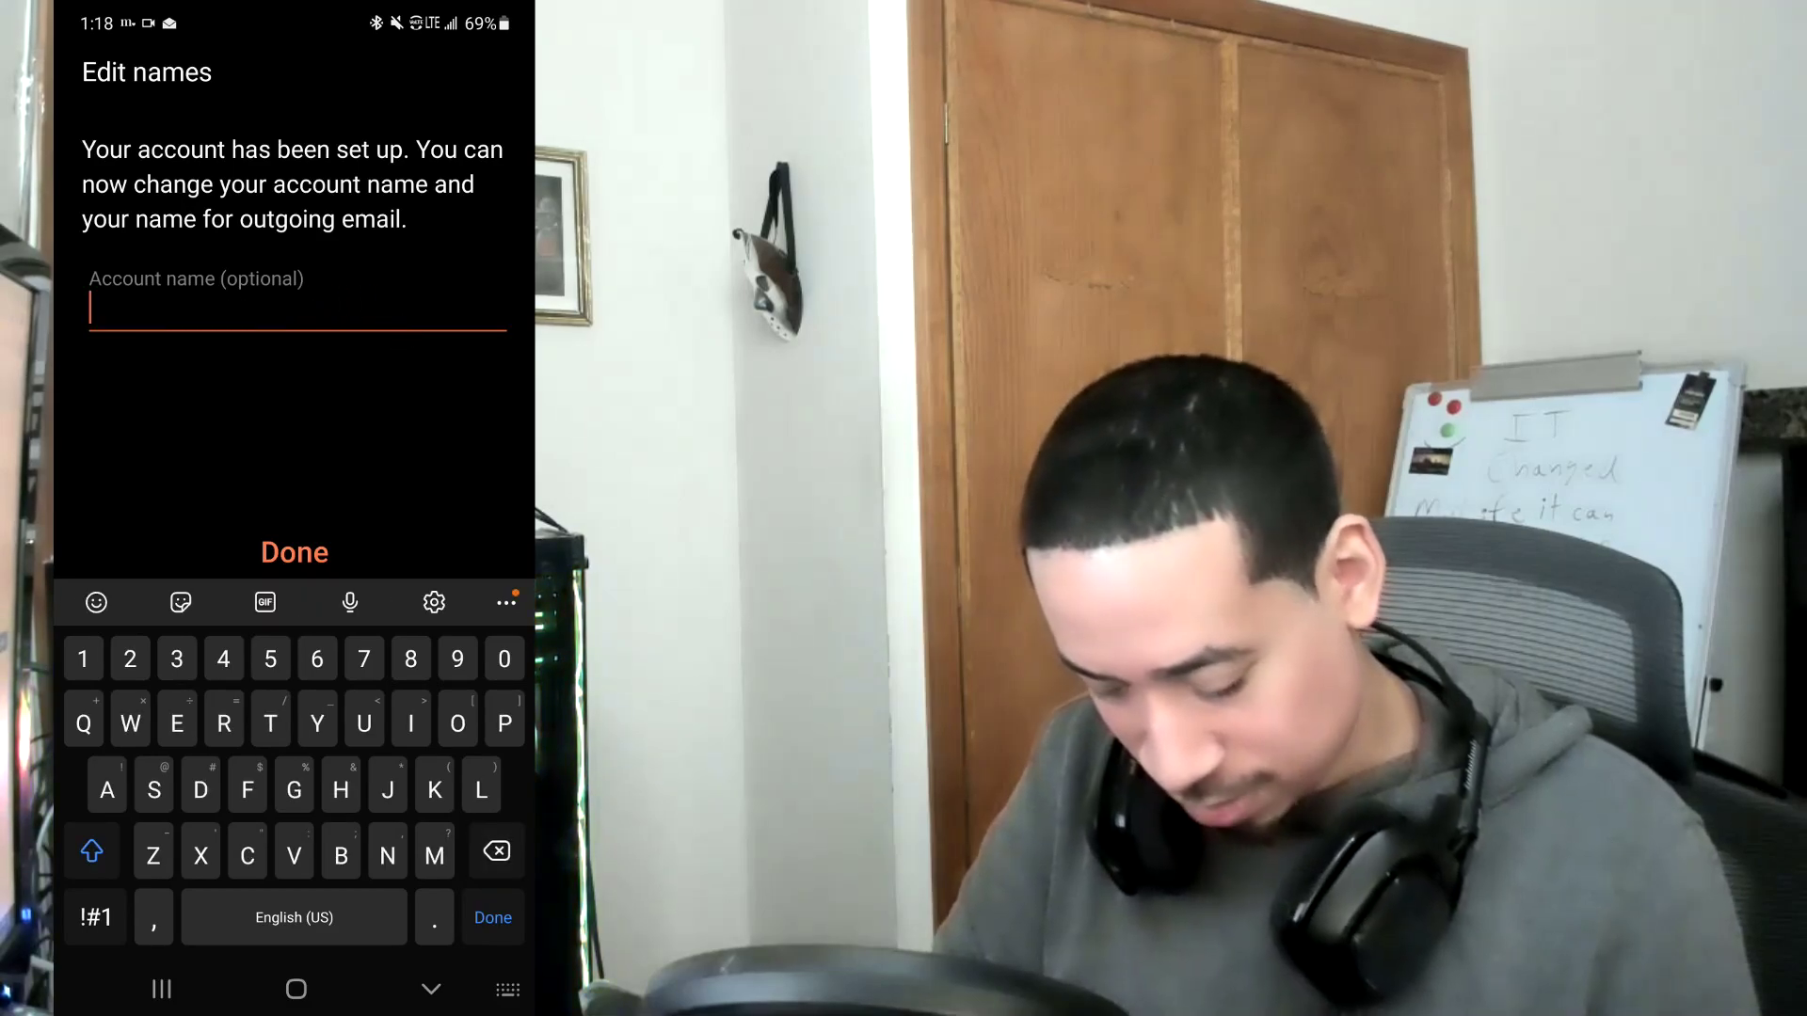
text(Kevin )
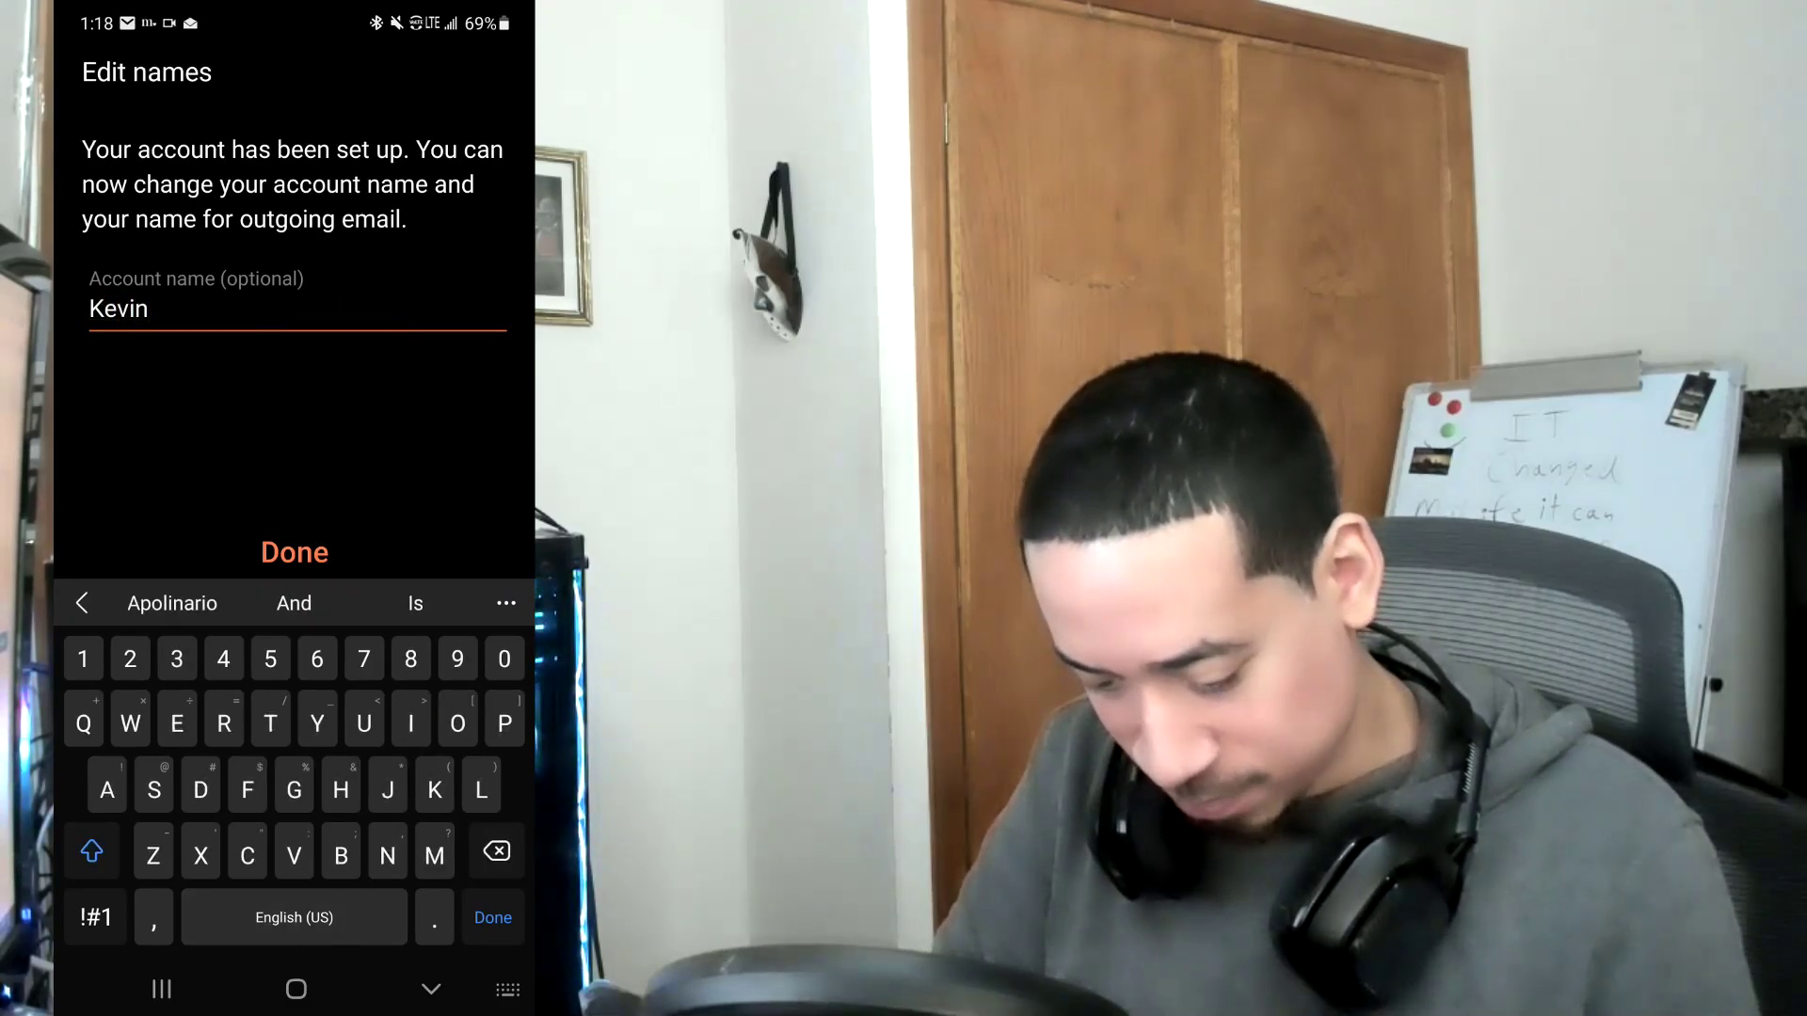
text(COM)
key(BackSpace)
key(BackSpace)
key(BackSpace)
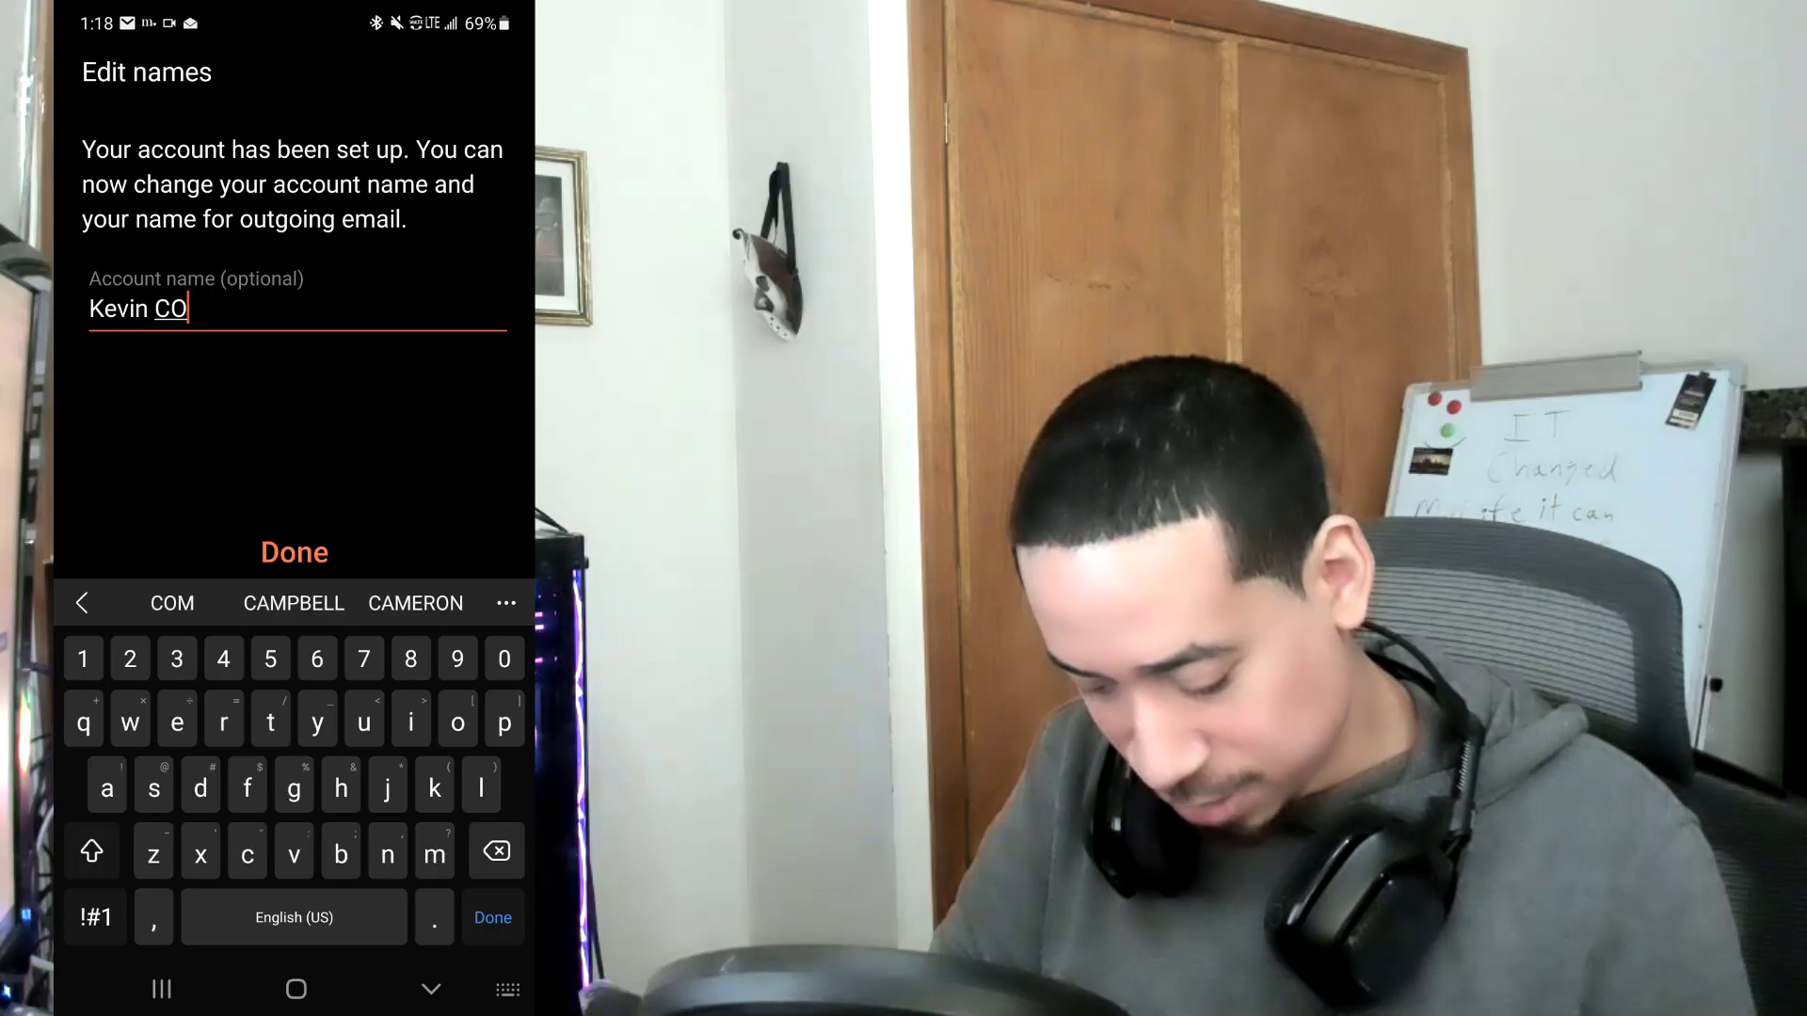
text(Colpany)
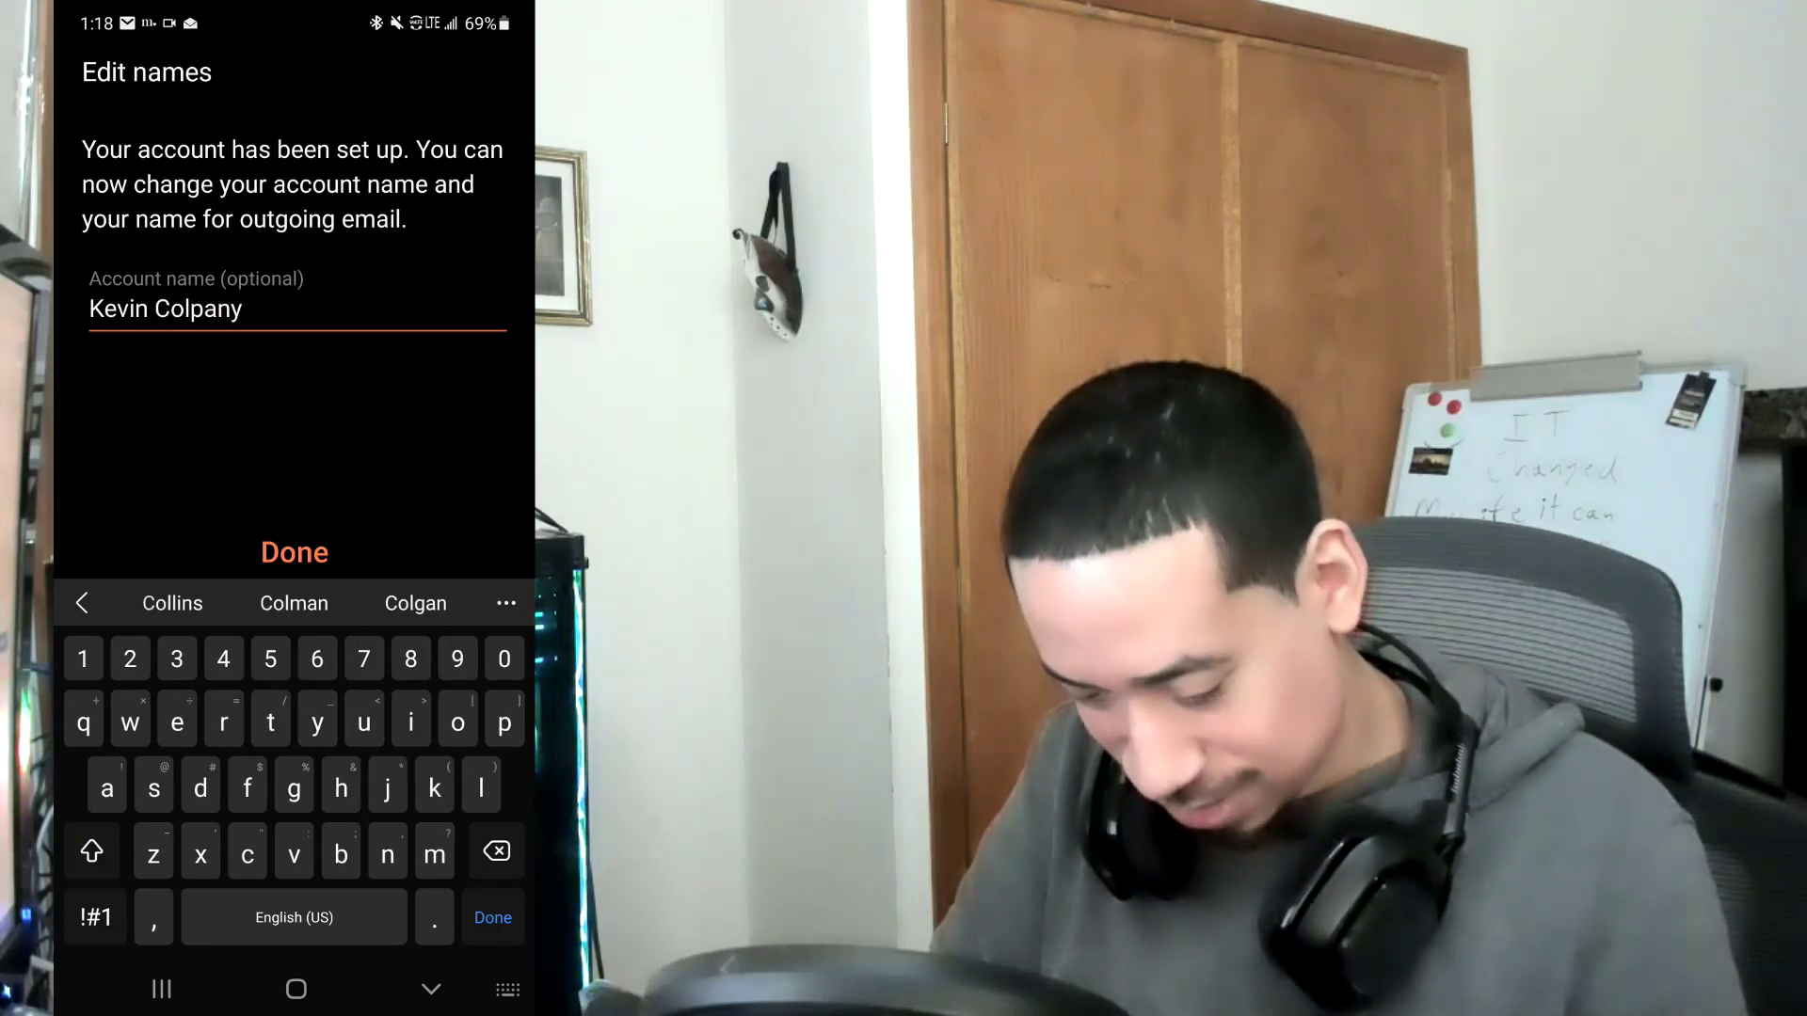
key(BackSpace)
key(BackSpace)
key(BackSpace)
key(BackSpace)
key(BackSpace)
text(mpany Emaik)
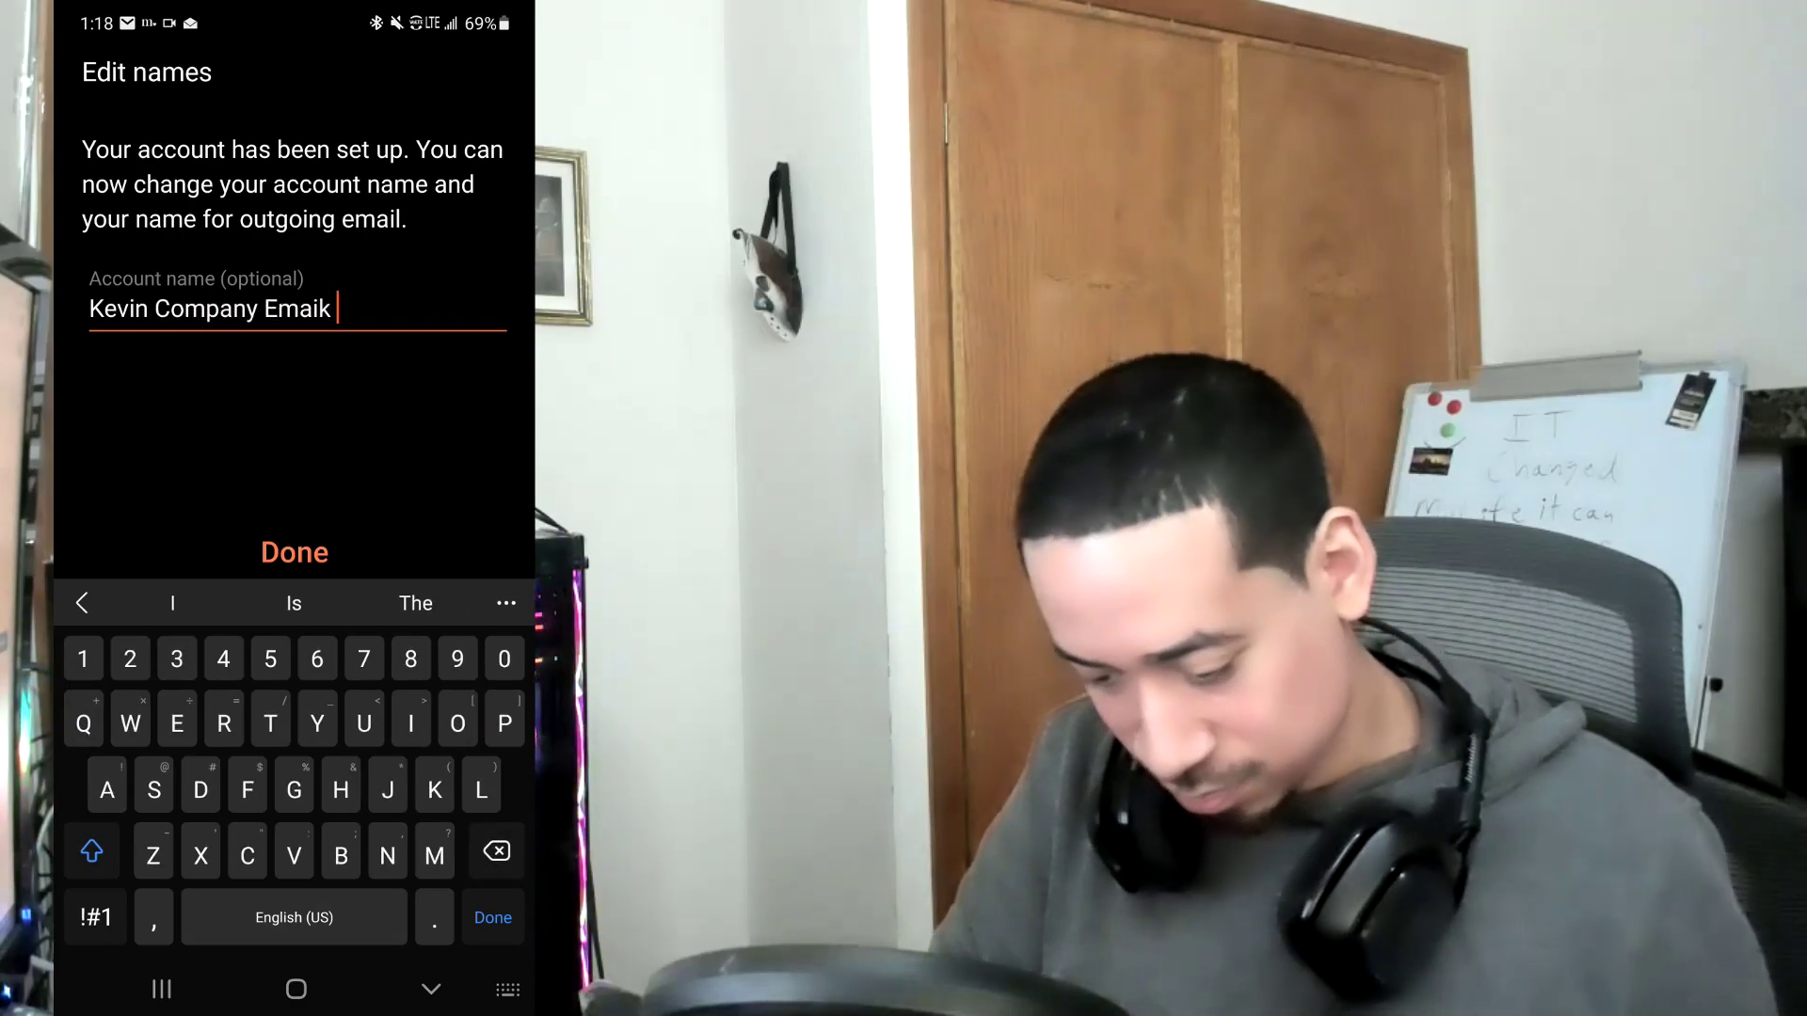
key(BackSpace)
key(BackSpace)
text(l)
click(295, 552)
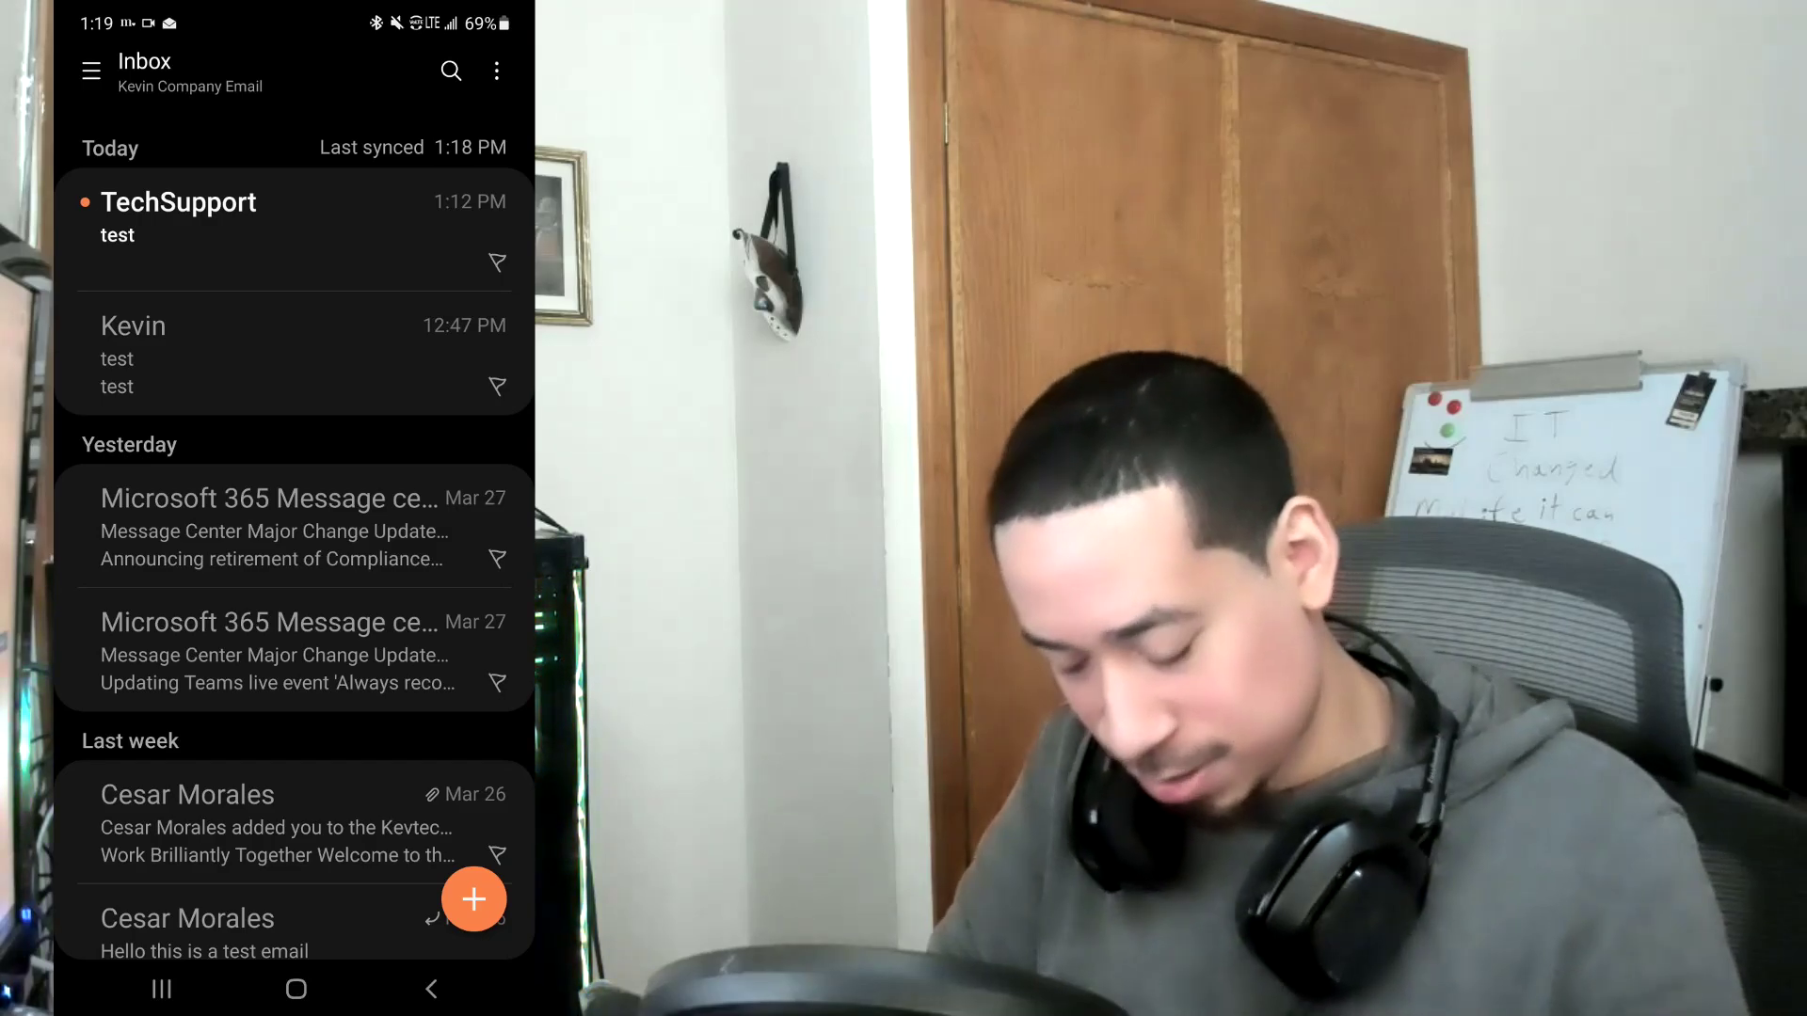
click(296, 989)
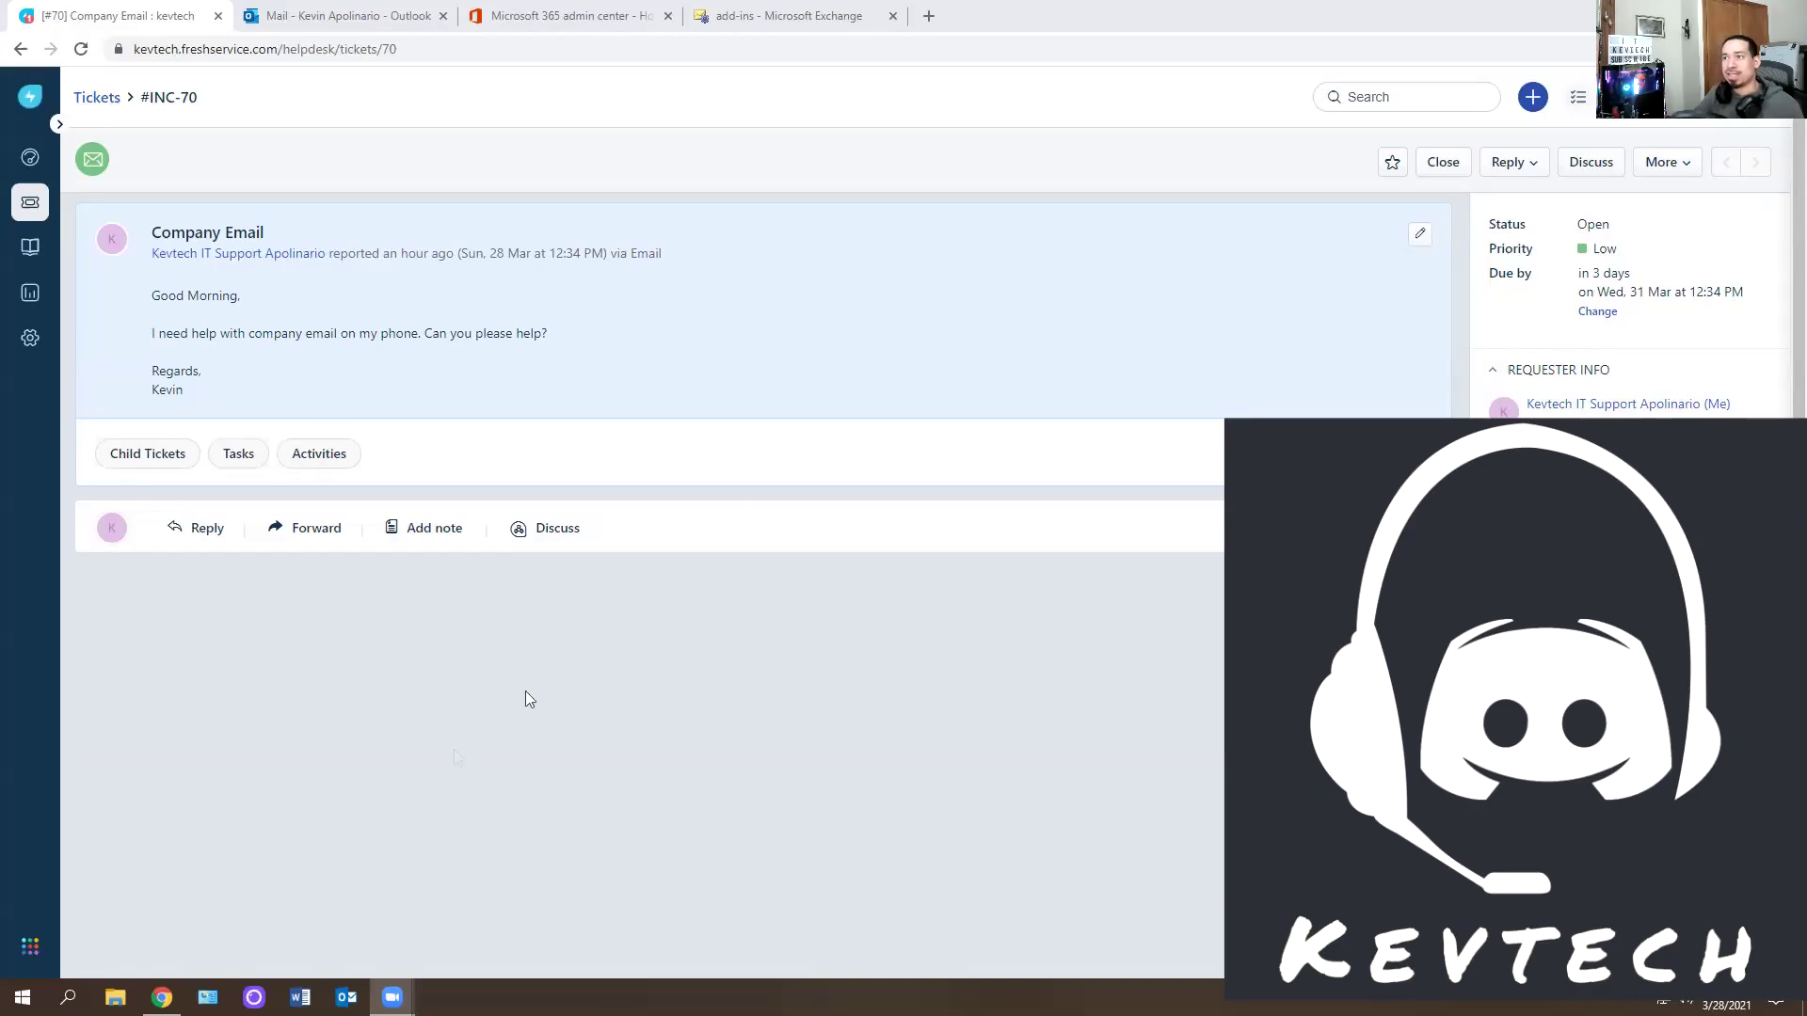
Step: Verify the user's mailbox shows SamsungDevice SM-N975U with access granted, then return to ticket #INC-70
click(746, 15)
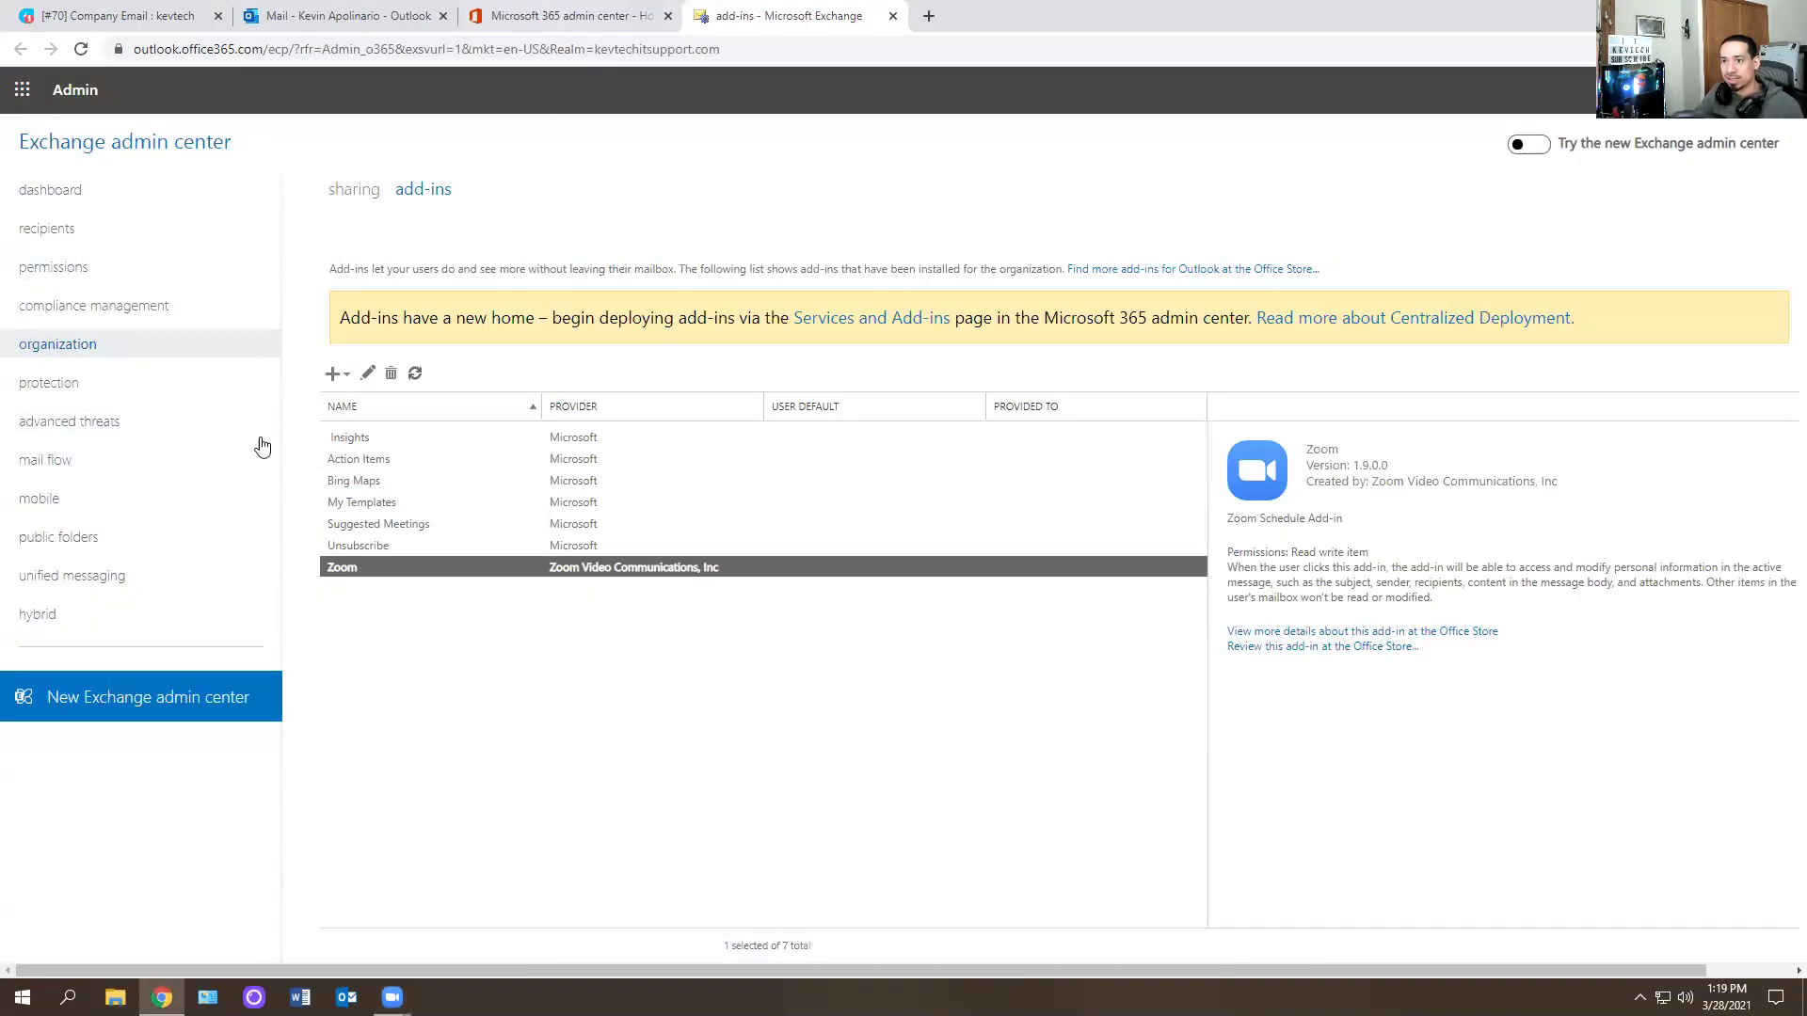
click(101, 189)
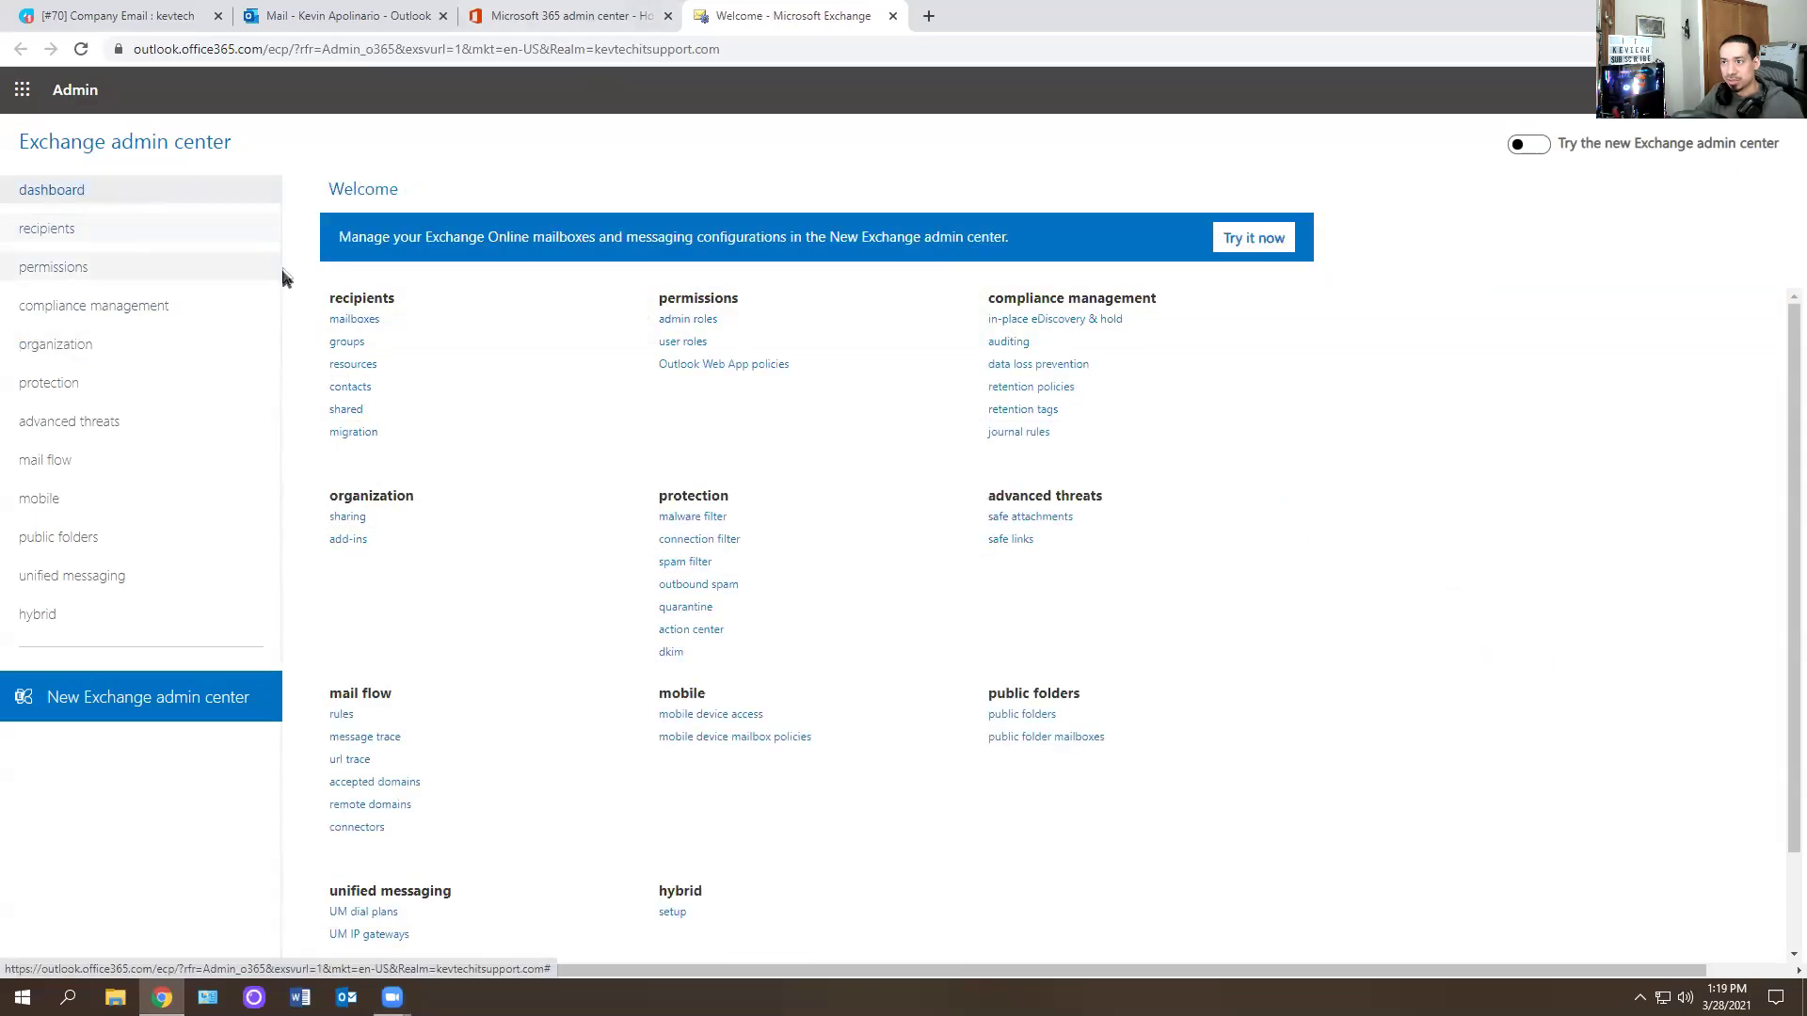
click(353, 321)
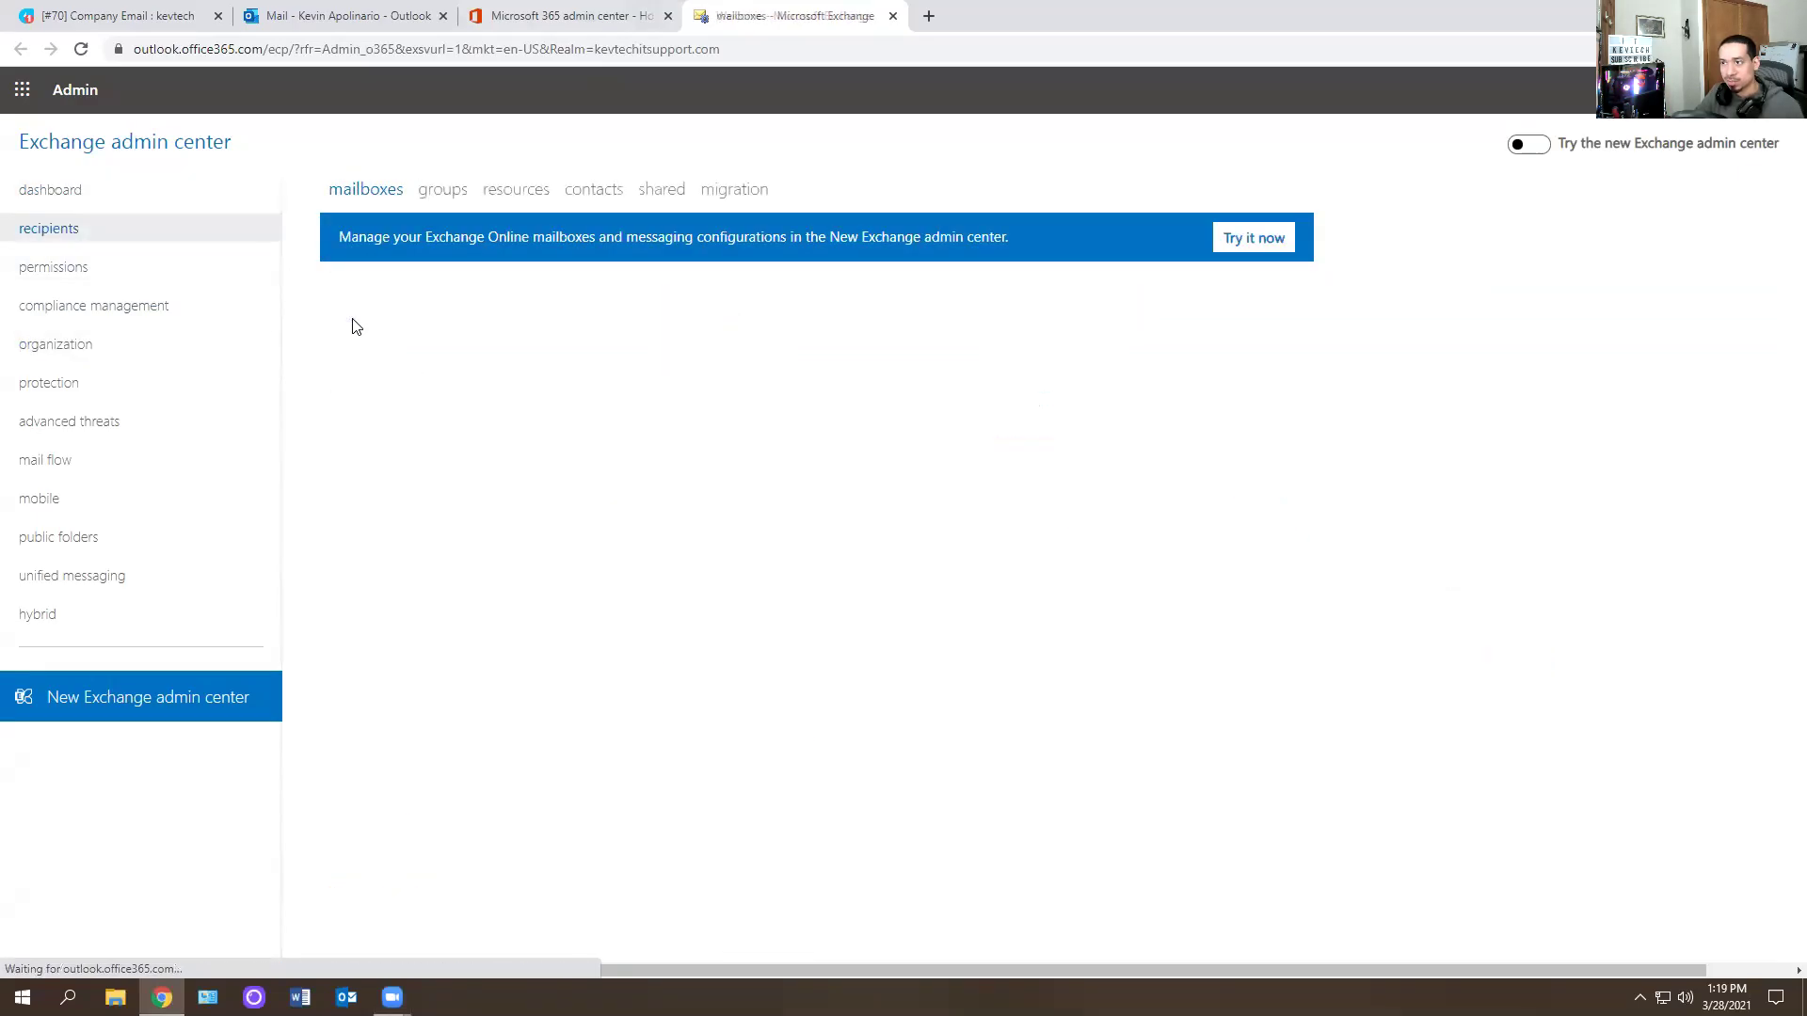
click(374, 521)
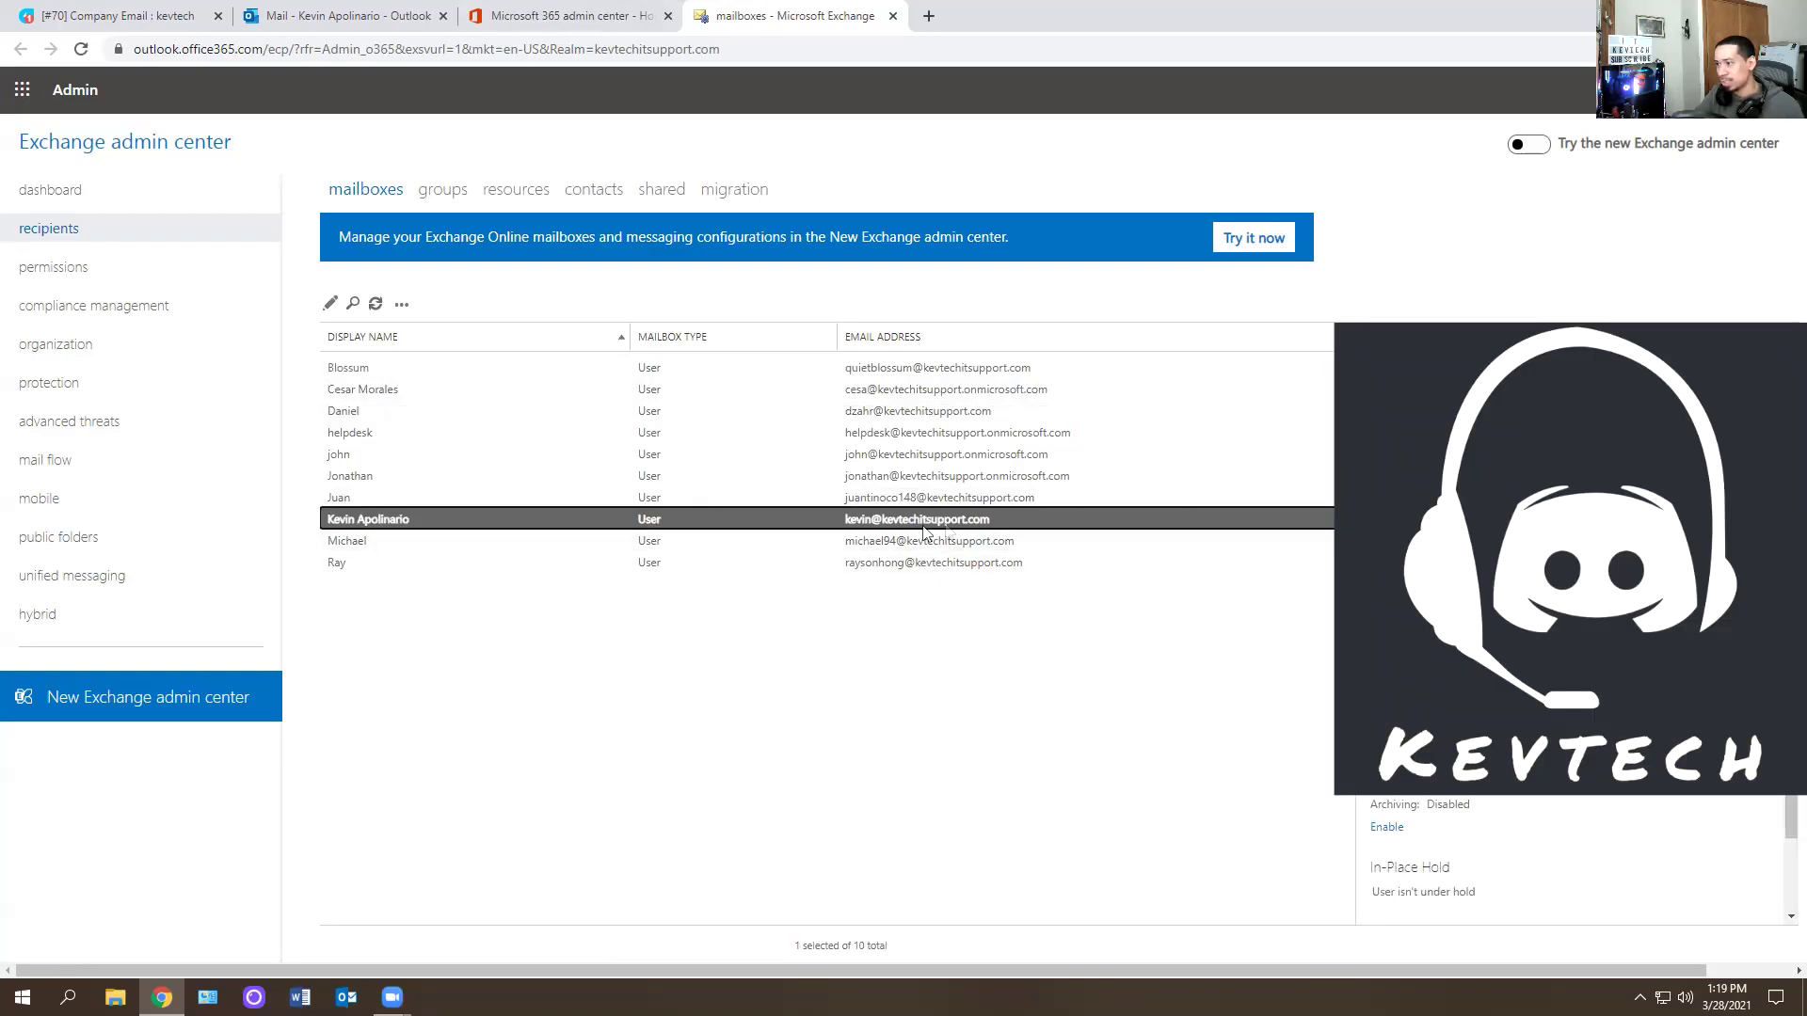
click(1398, 743)
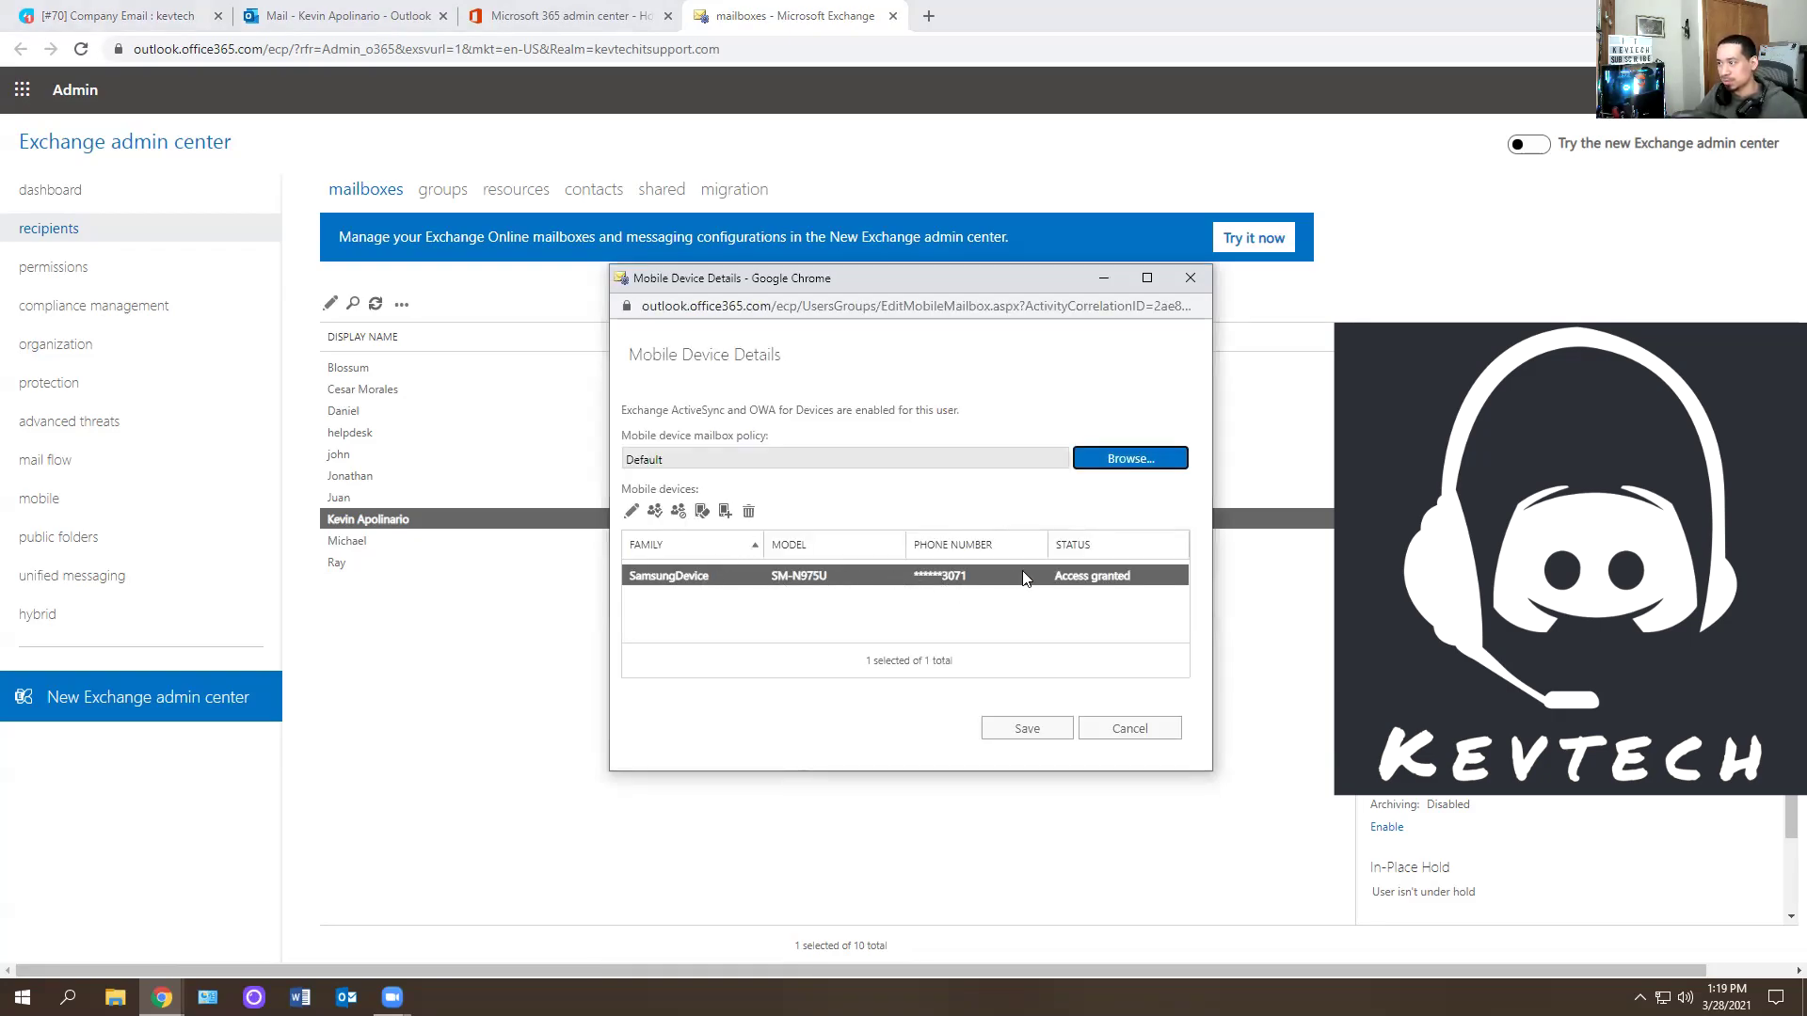
click(1190, 278)
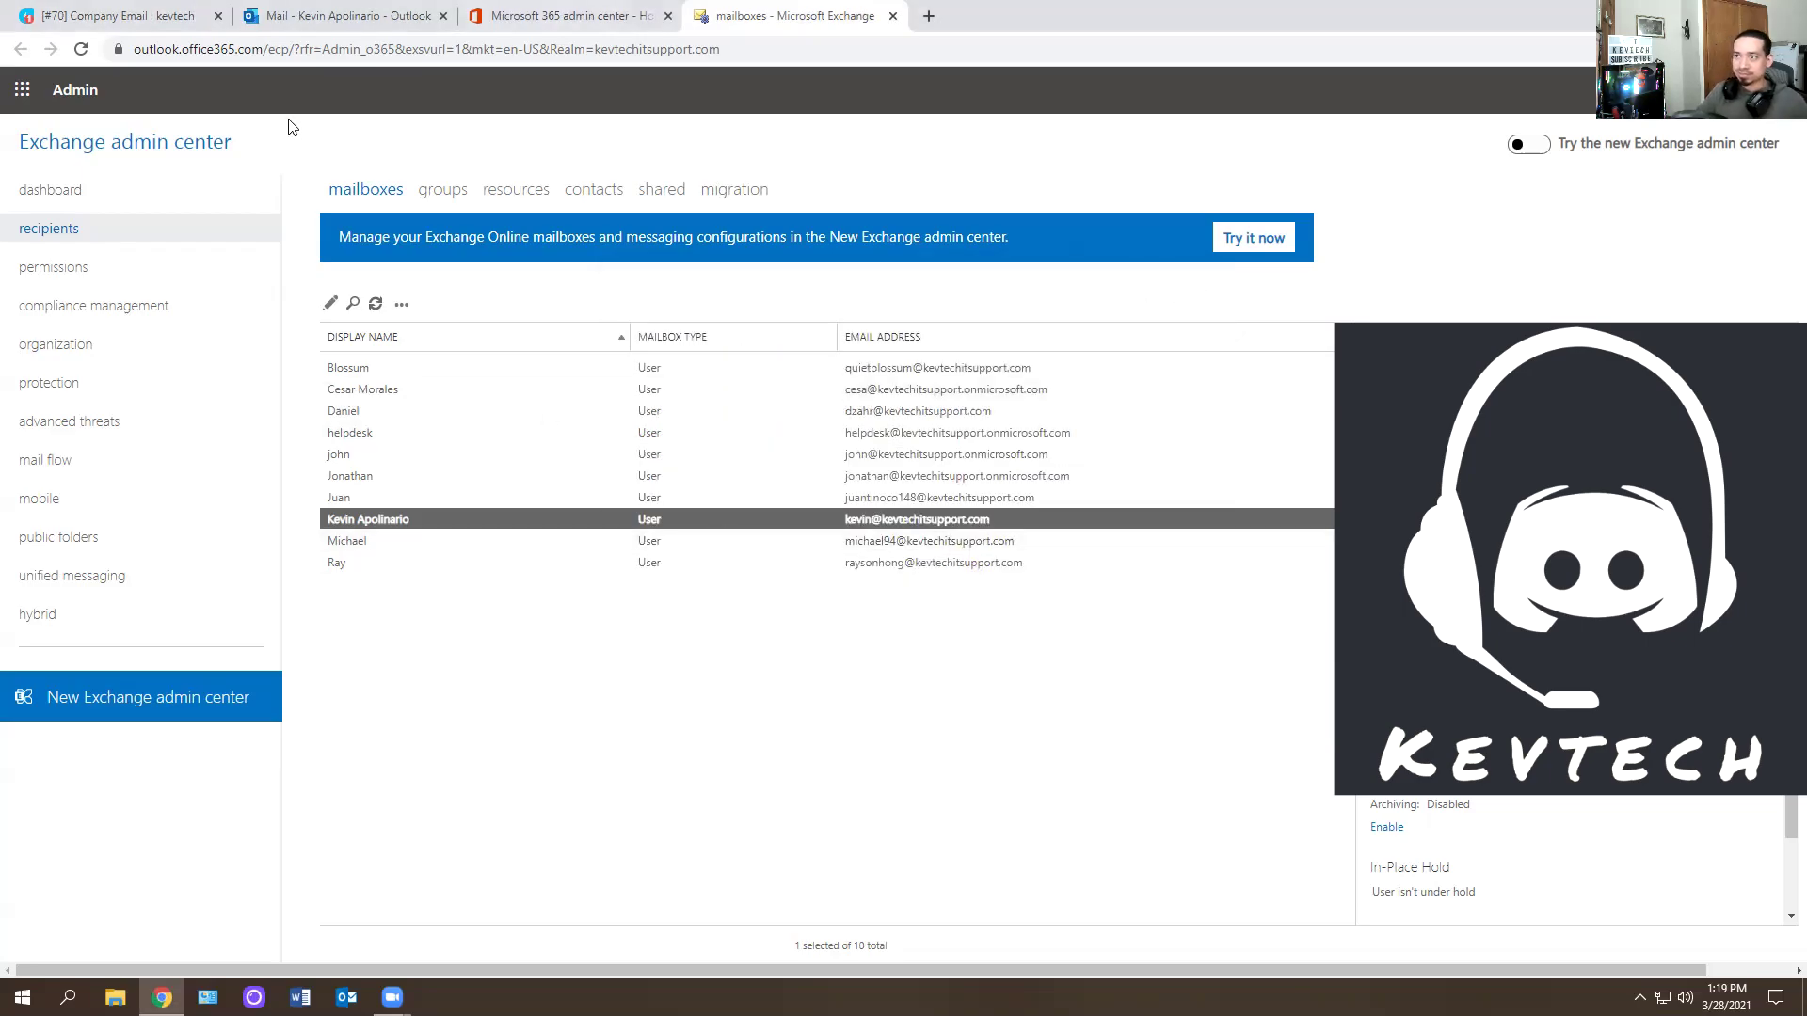
click(71, 11)
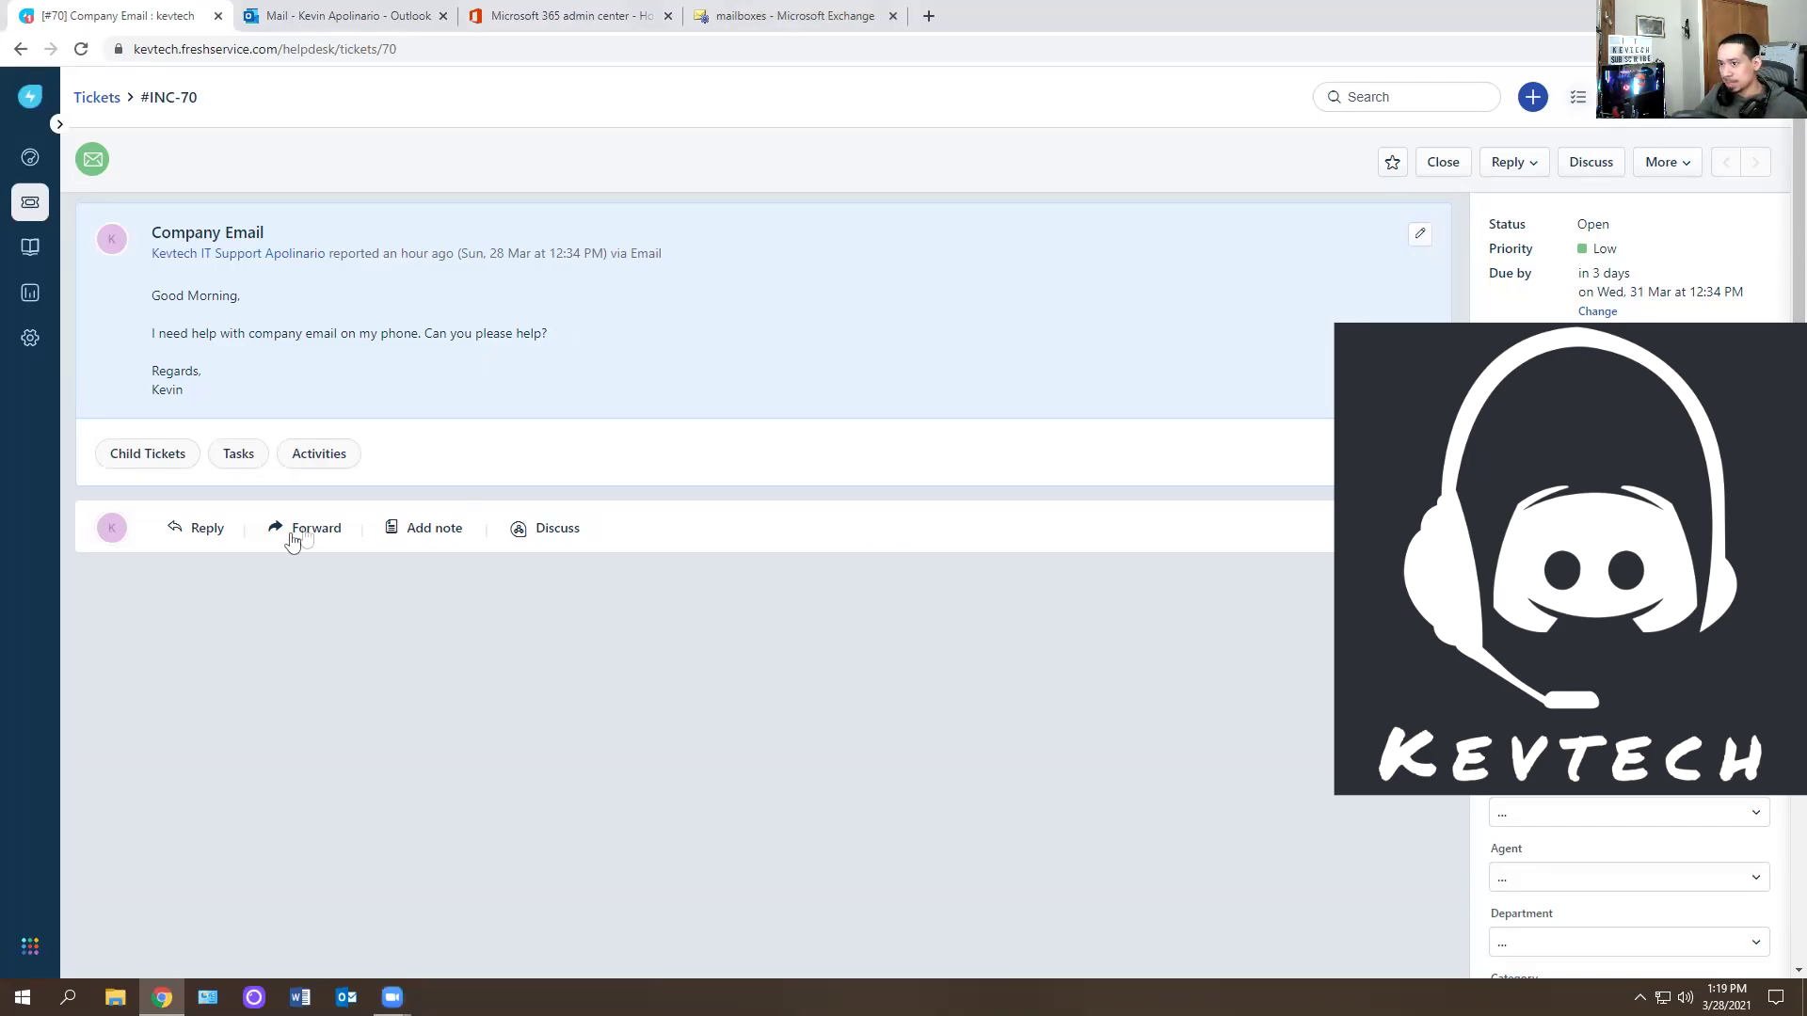
Step: Post the private note 'helped him set up email and he's good to go.' and close the Company Email ticket
click(438, 530)
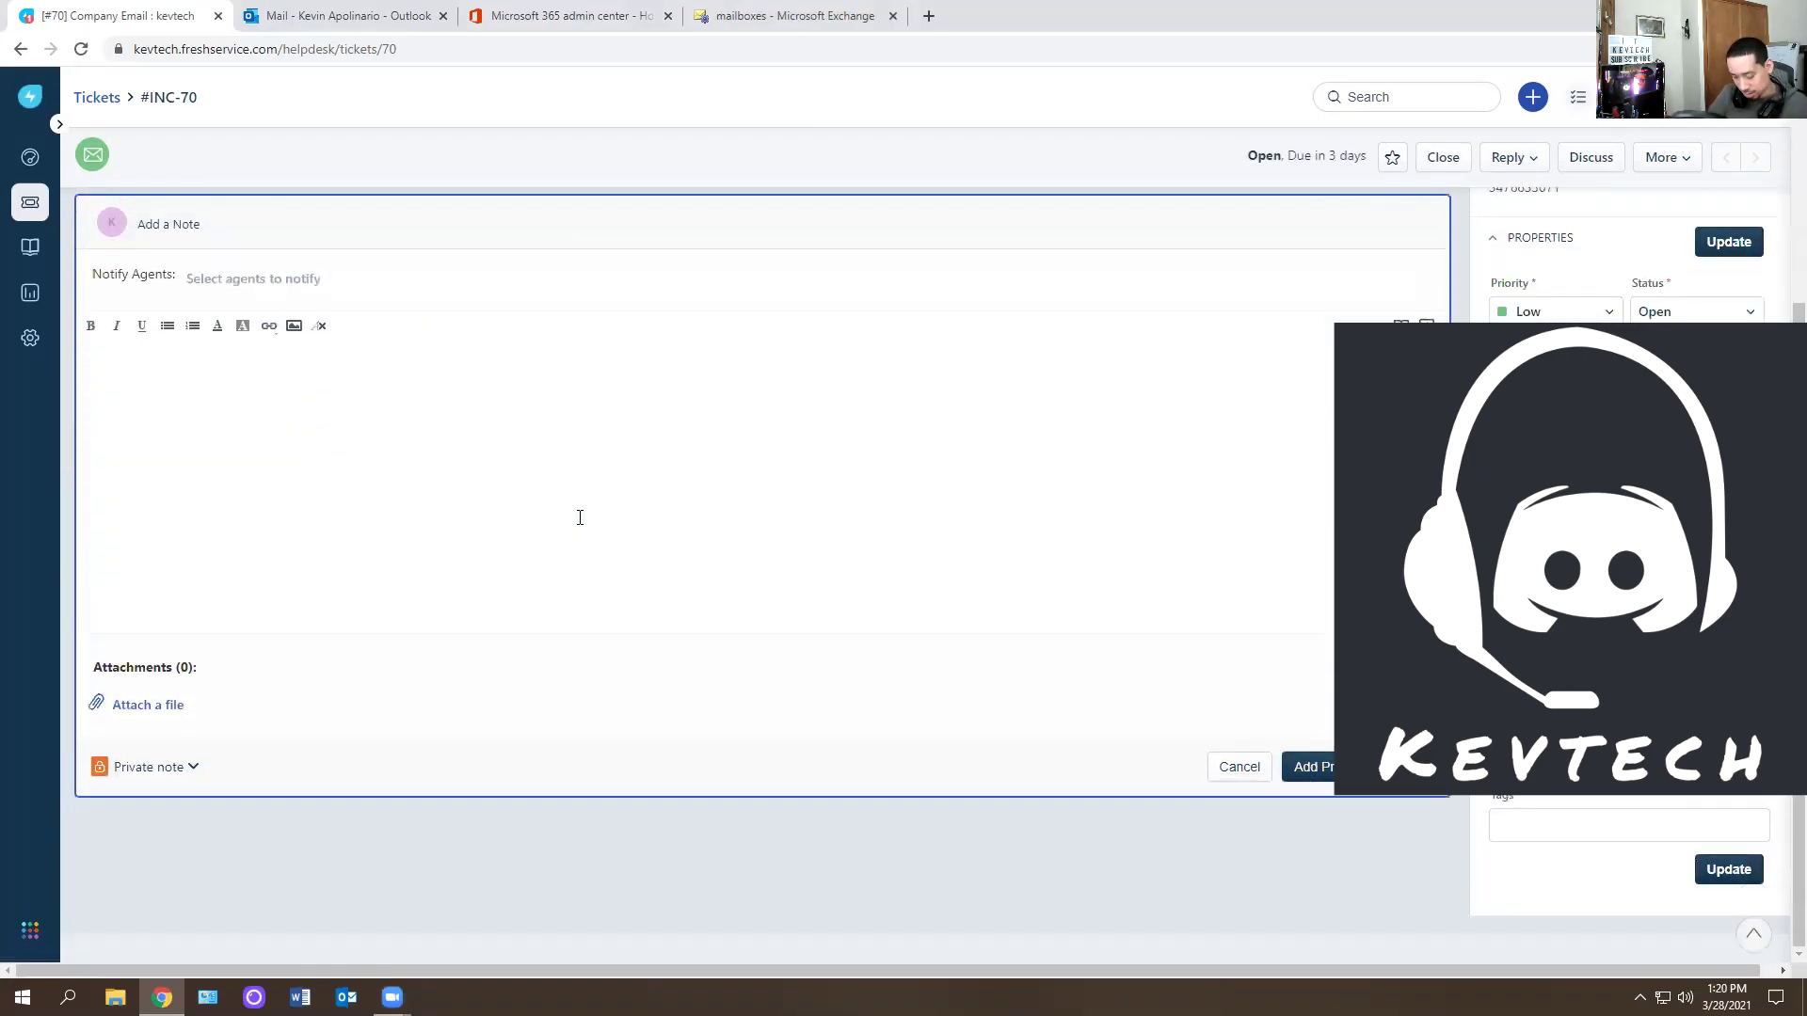
text(helped him s)
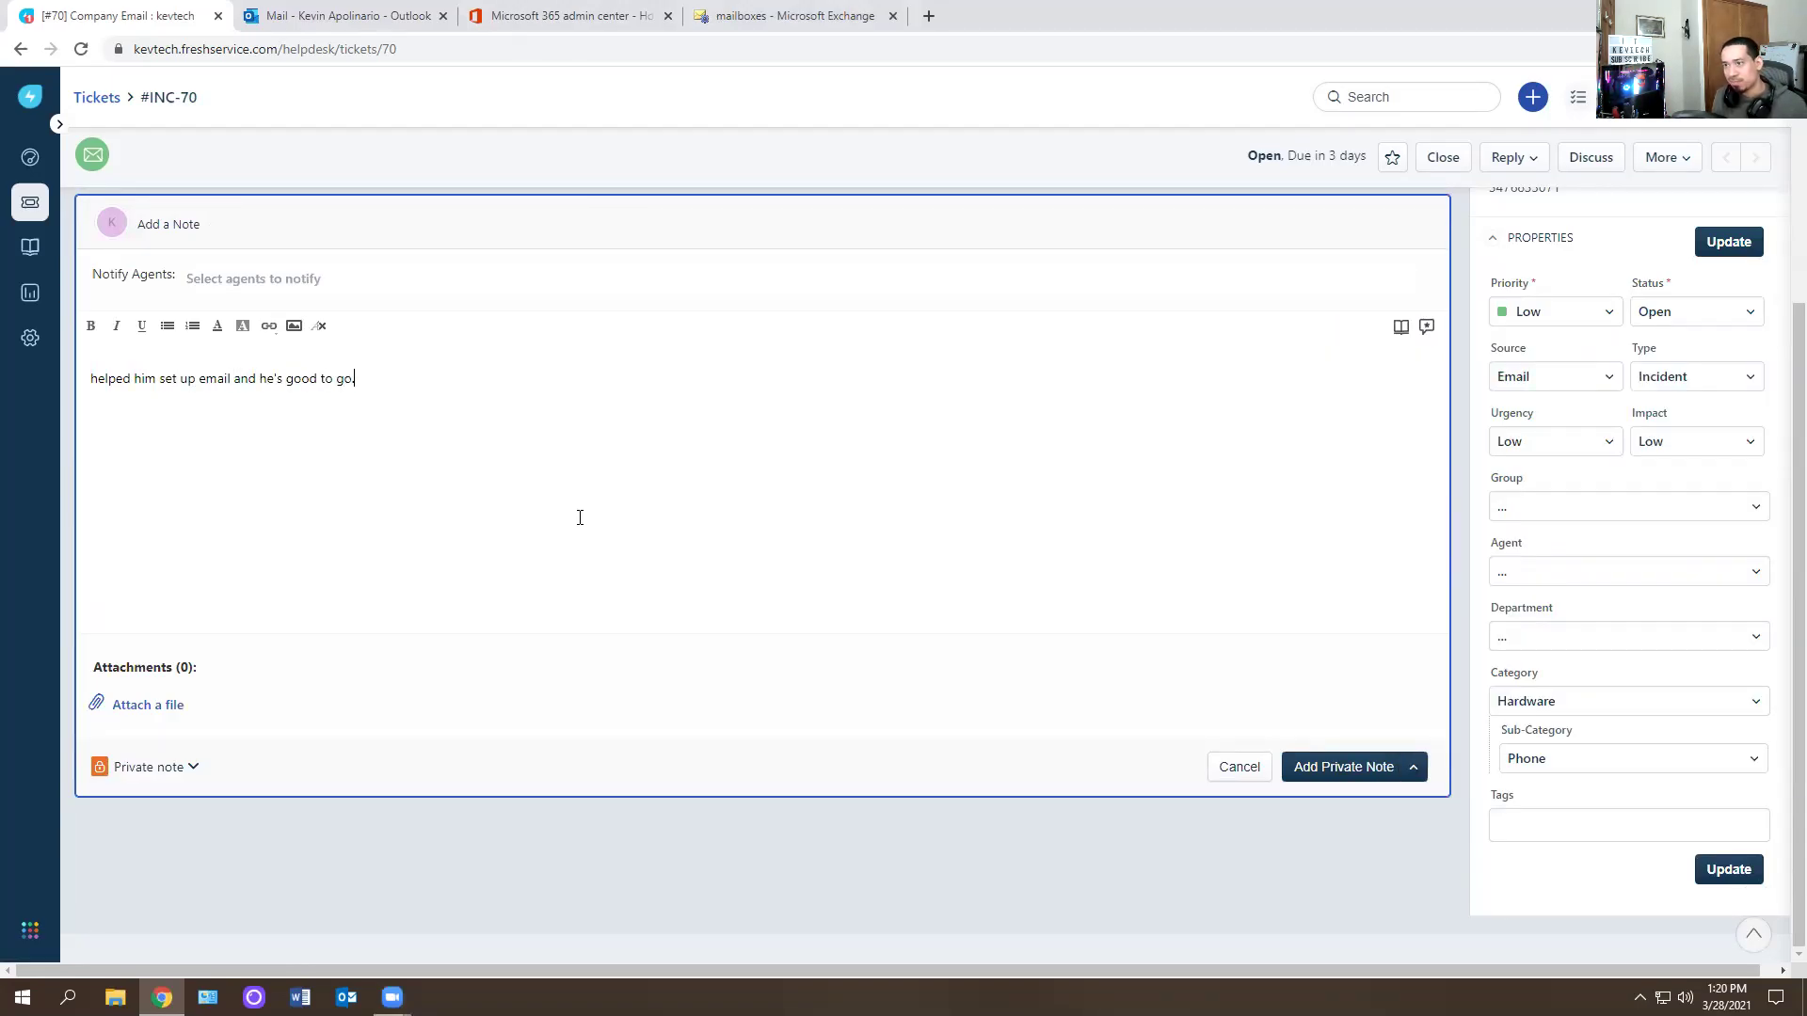
click(1315, 769)
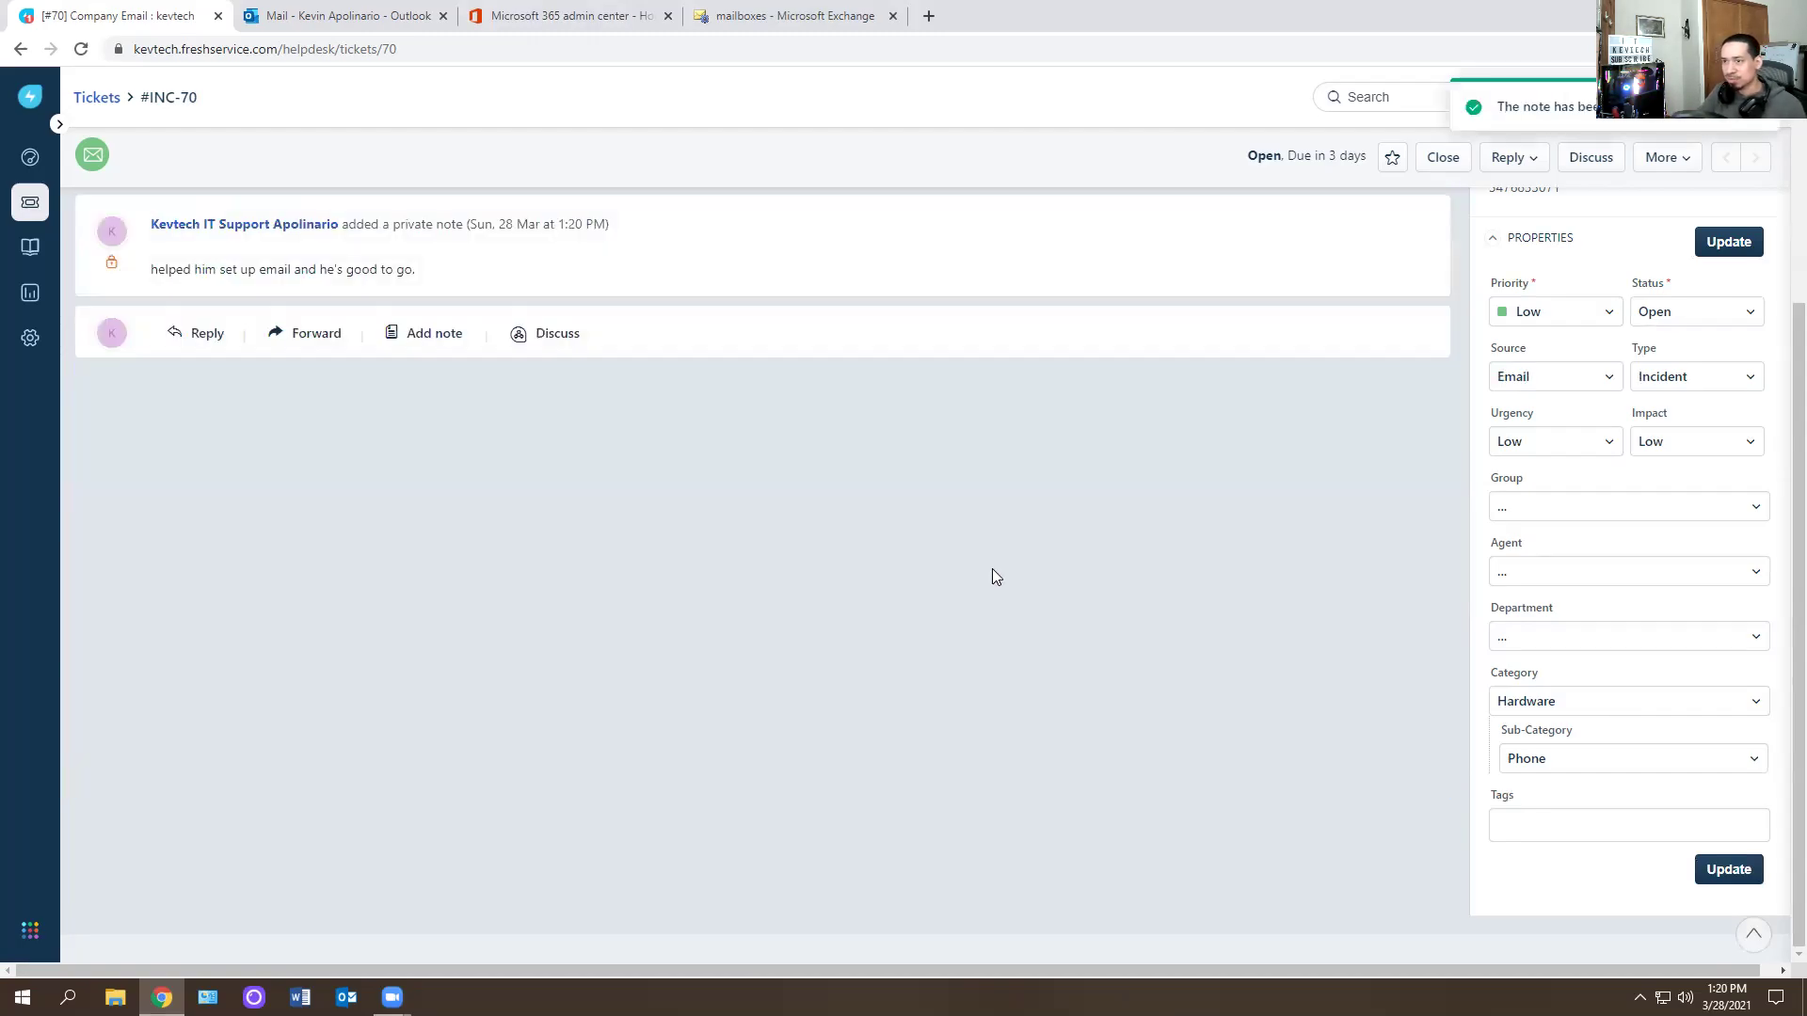
click(1442, 157)
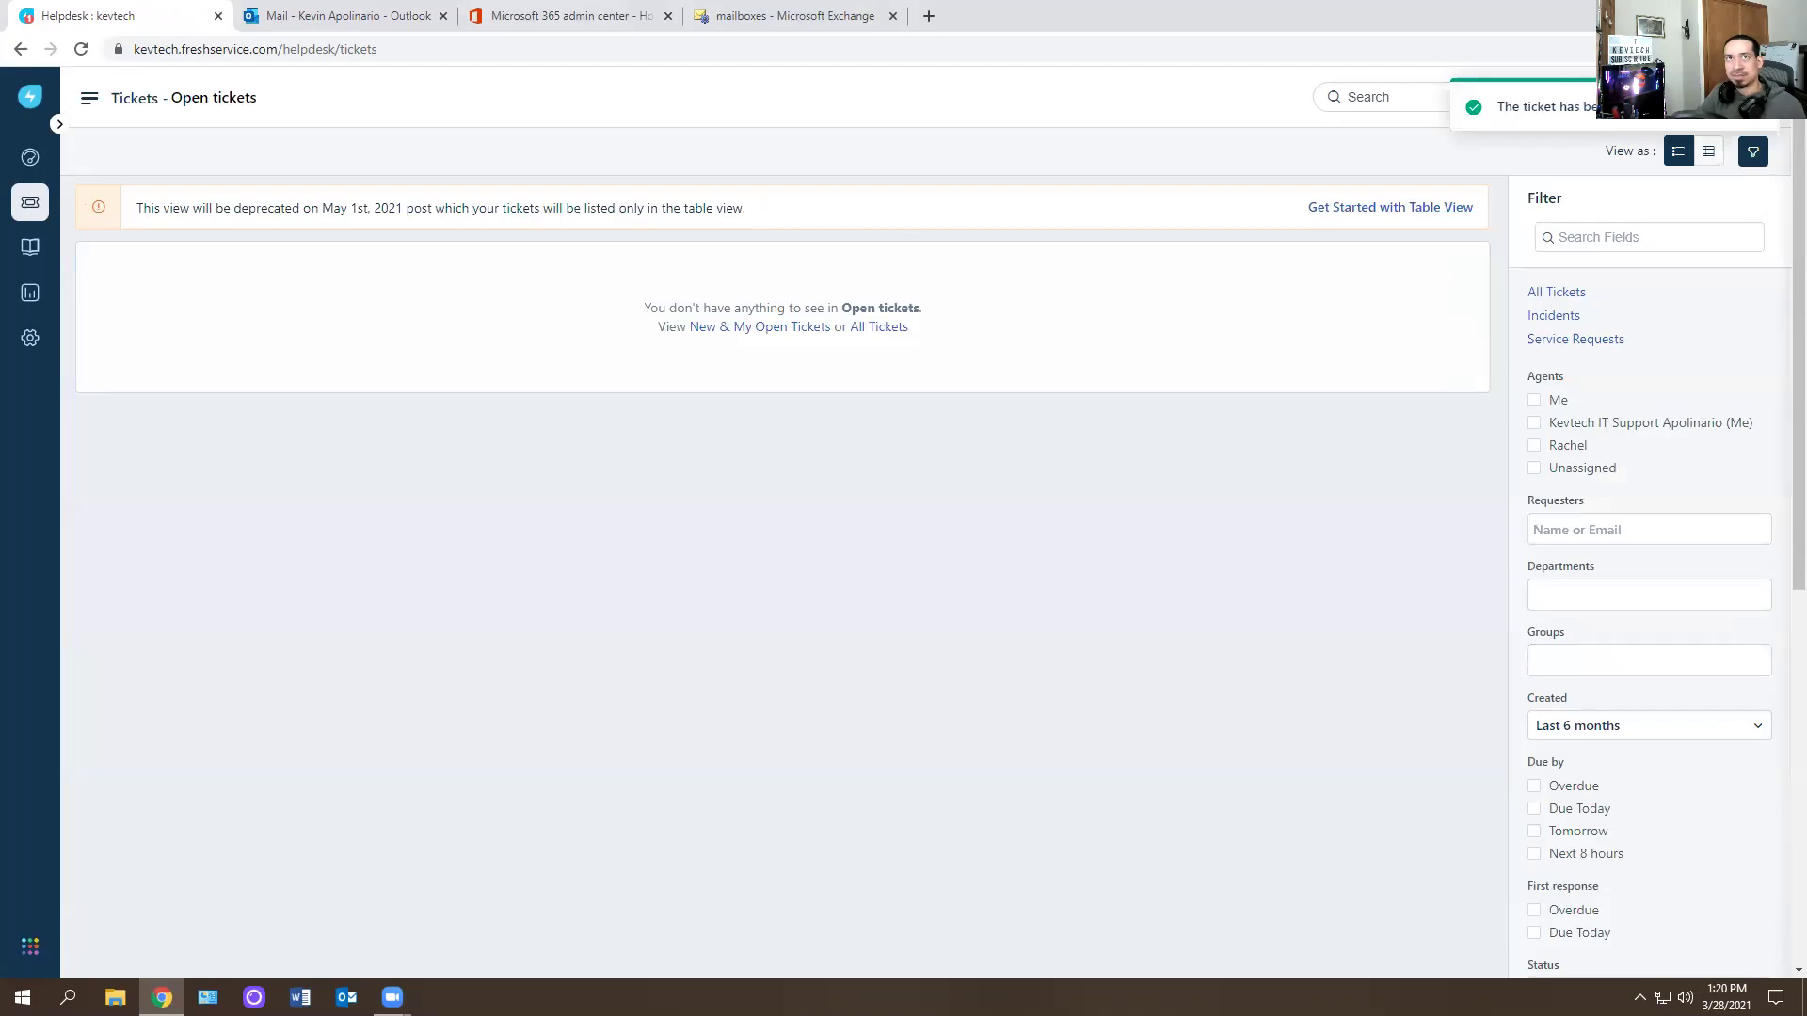